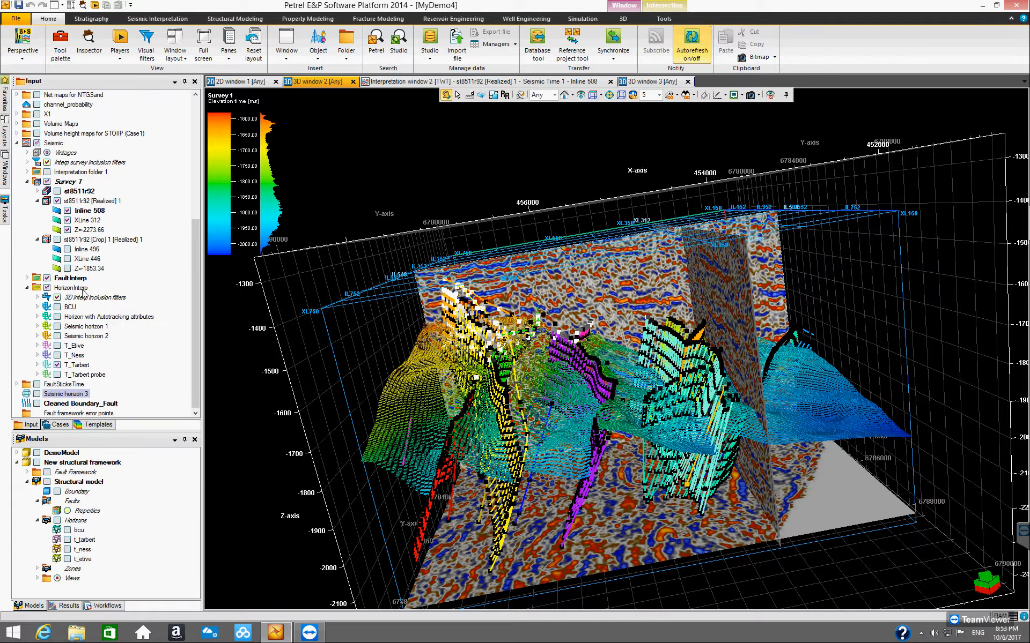
Step: Orbit and zoom the 3D window, then hide the FaultInterp fault interpretations
drag(506, 435, 470, 443)
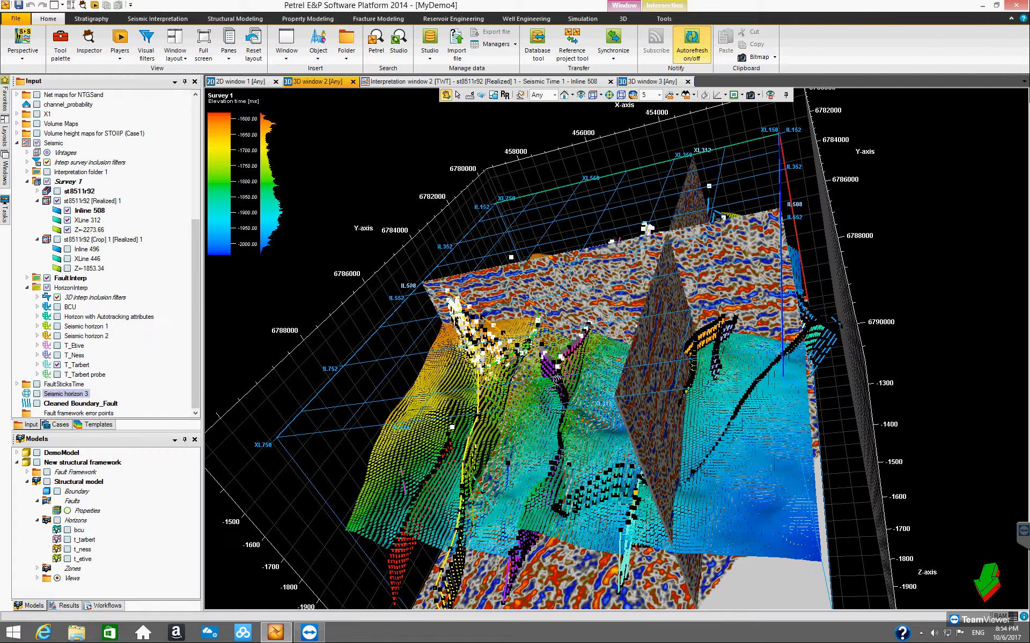
drag(560, 404, 541, 366)
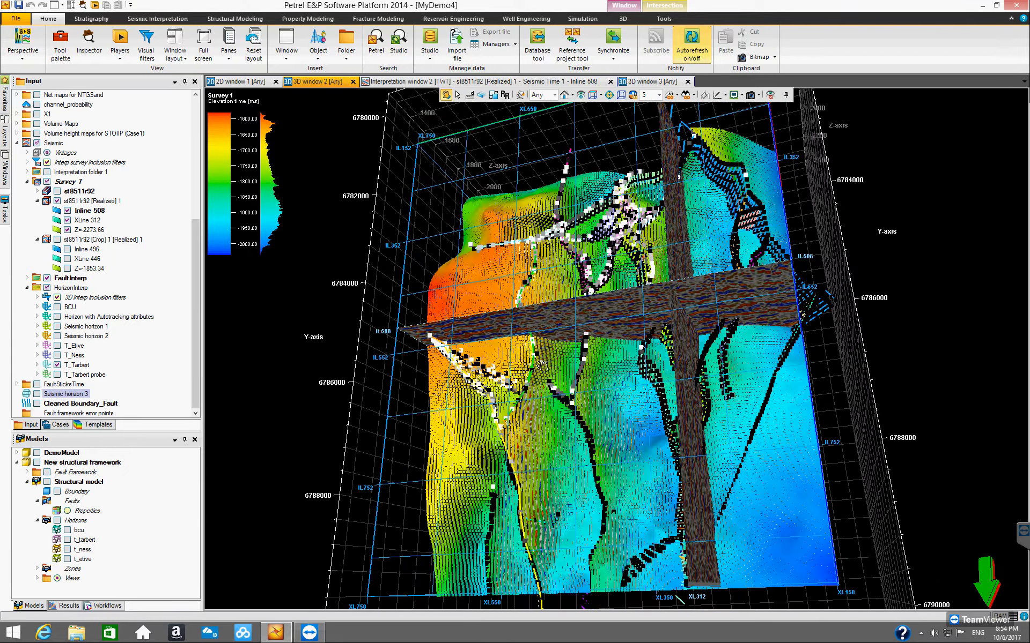
drag(642, 359, 604, 414)
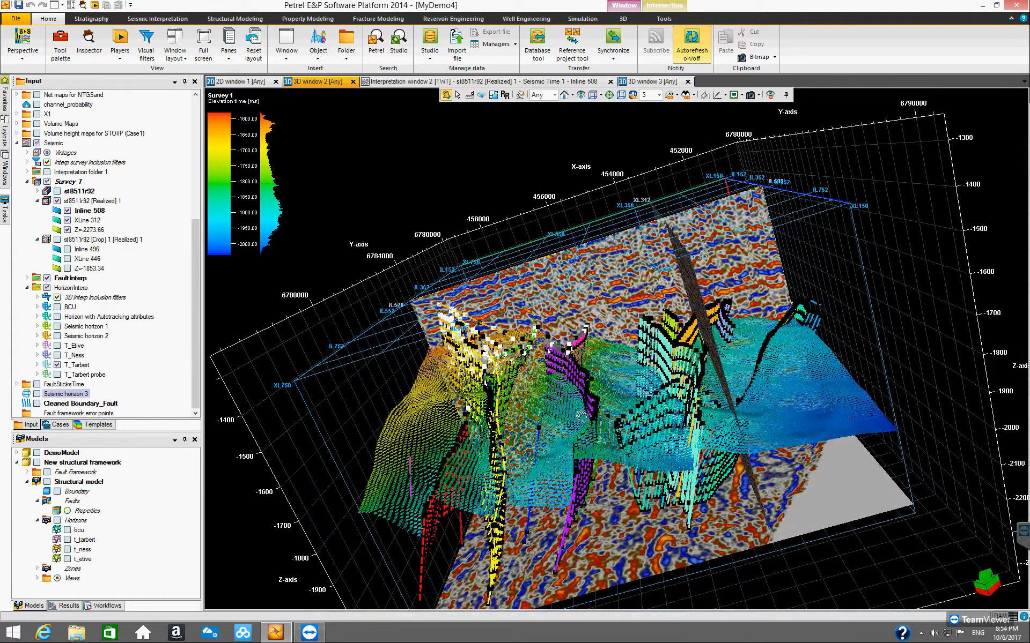
scroll(581, 415, up, 1)
scroll(499, 412, up, 2)
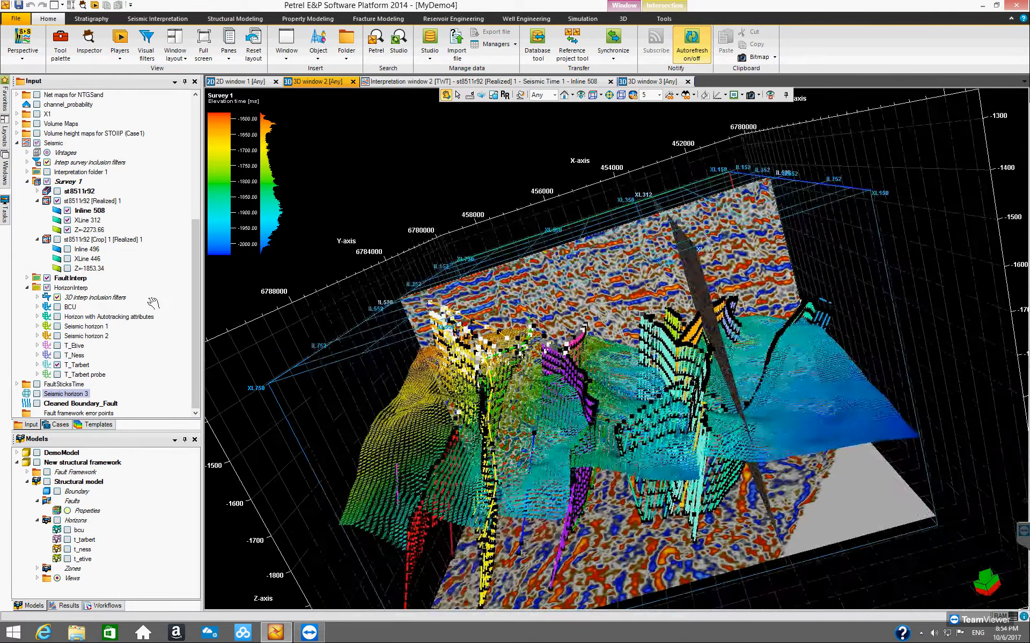
click(47, 279)
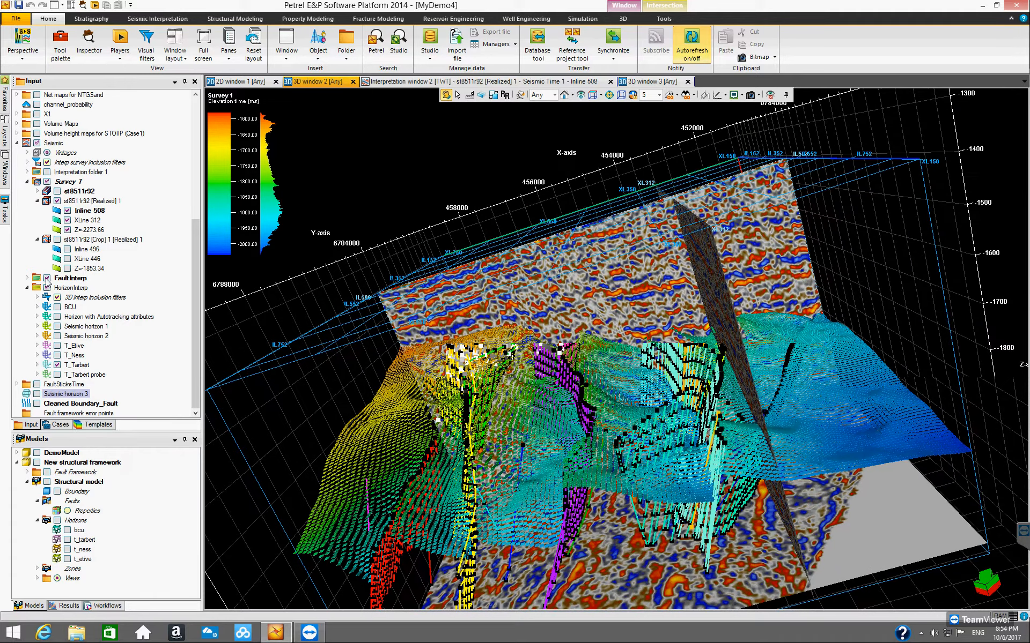
Step: Hide the T_Tarbert and T_Ness horizon interpretations and show T_Etive in the 3D window
drag(481, 429, 200, 358)
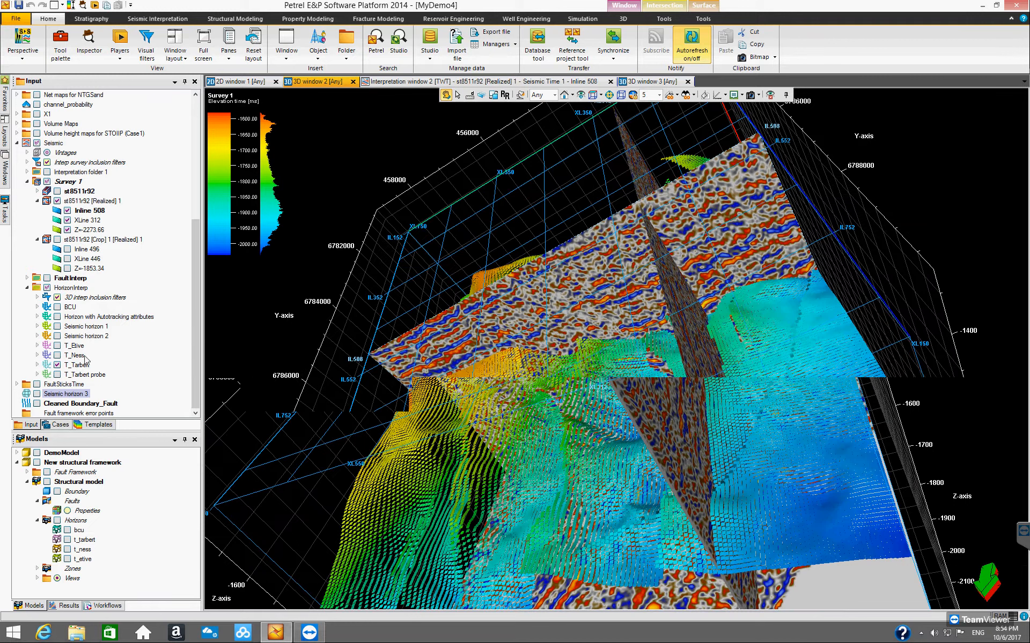
click(56, 365)
click(57, 355)
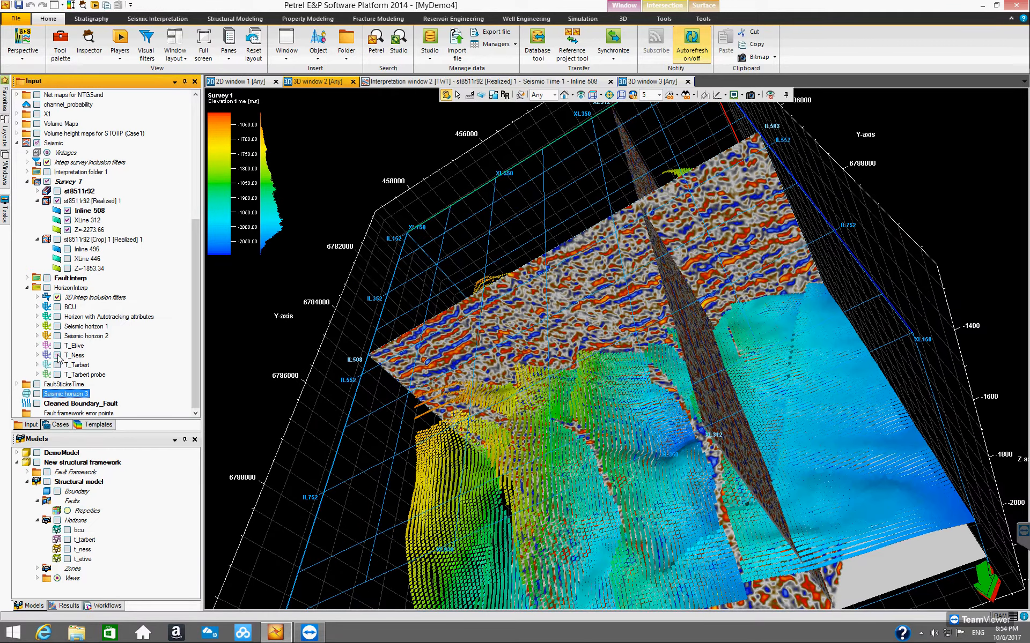
click(56, 355)
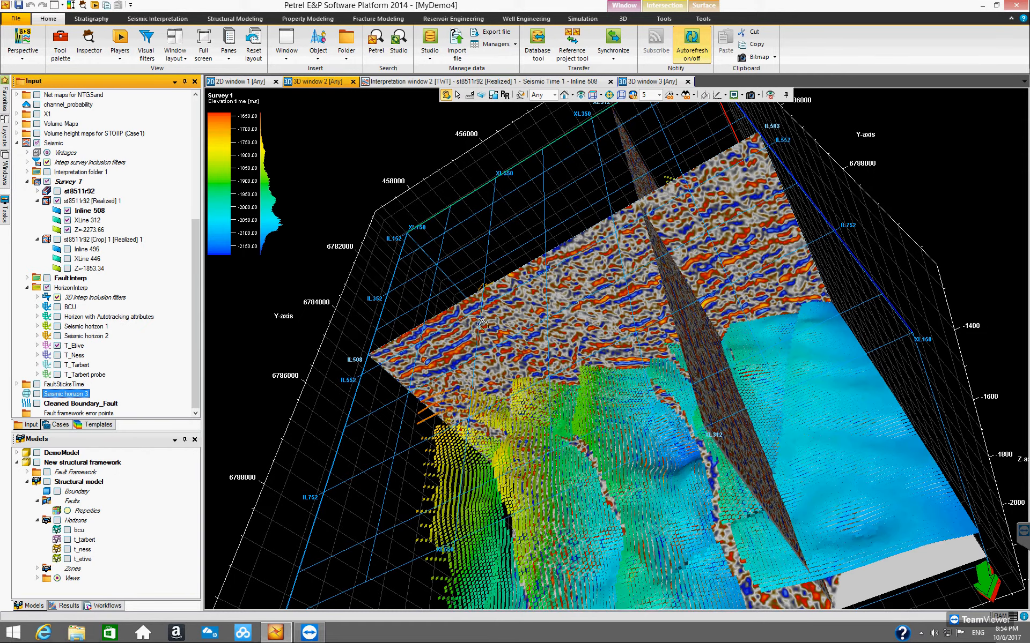
Step: Hide the T_Etive horizon interpretation
drag(481, 323, 477, 368)
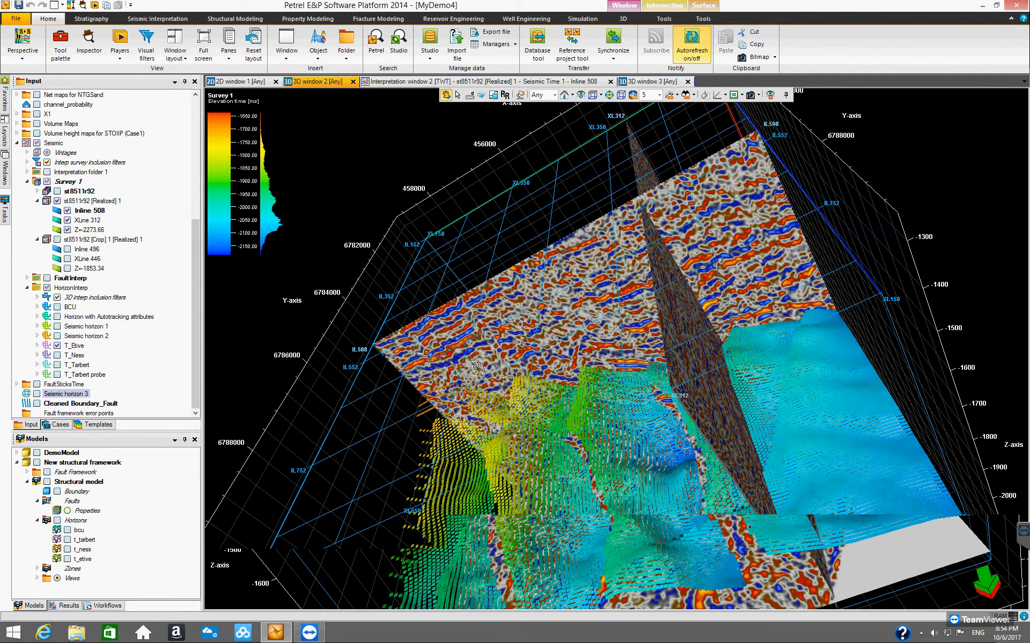
click(56, 346)
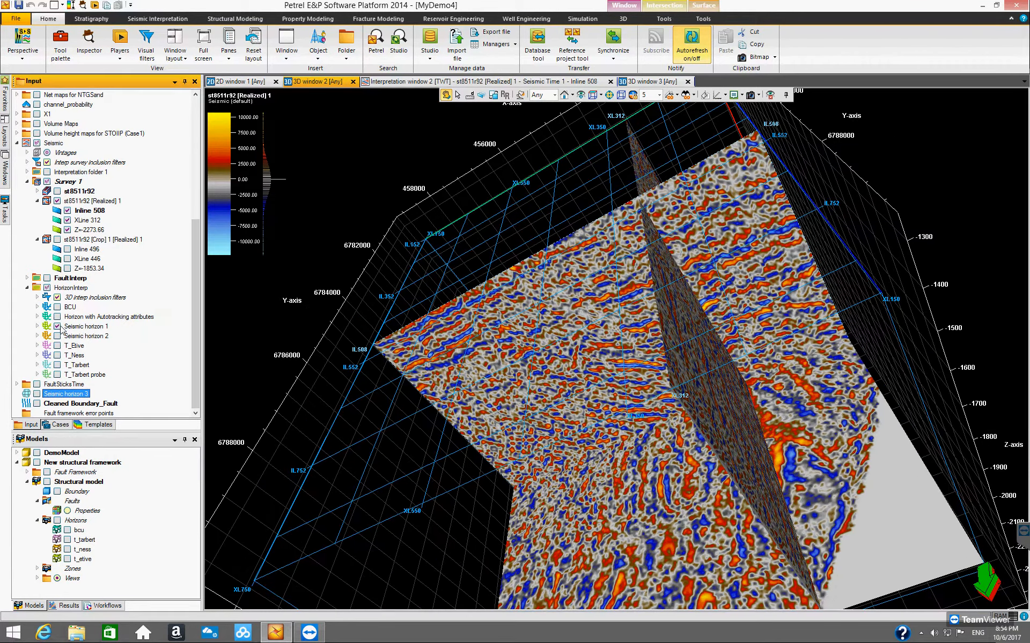
Step: Display Seismic horizon 1 and Seismic horizon 2 in turn, orbiting to inspect them, then hide them
drag(612, 409, 717, 440)
drag(761, 401, 711, 460)
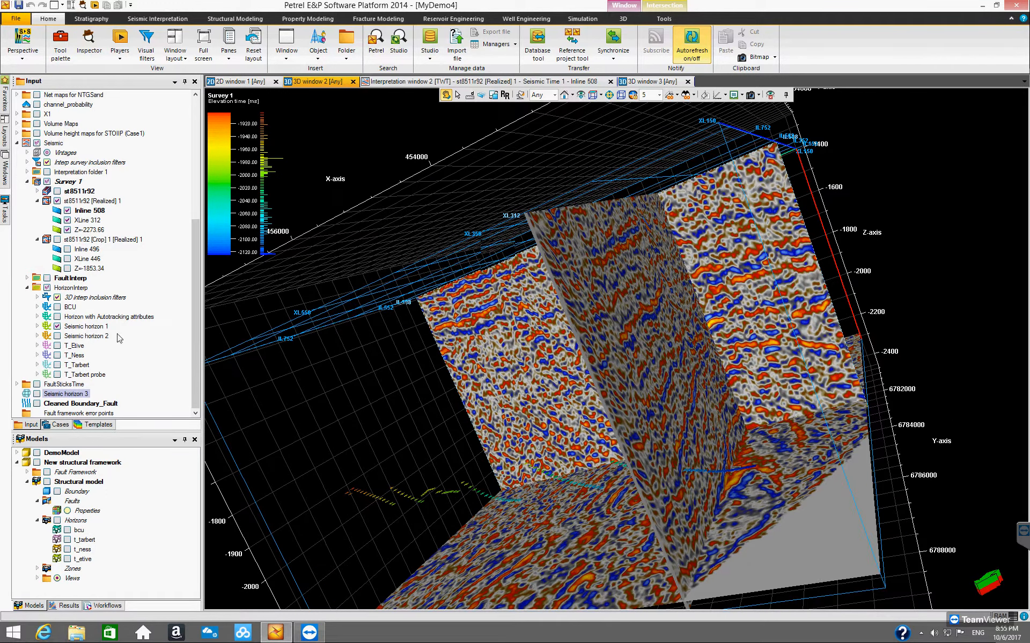
click(57, 336)
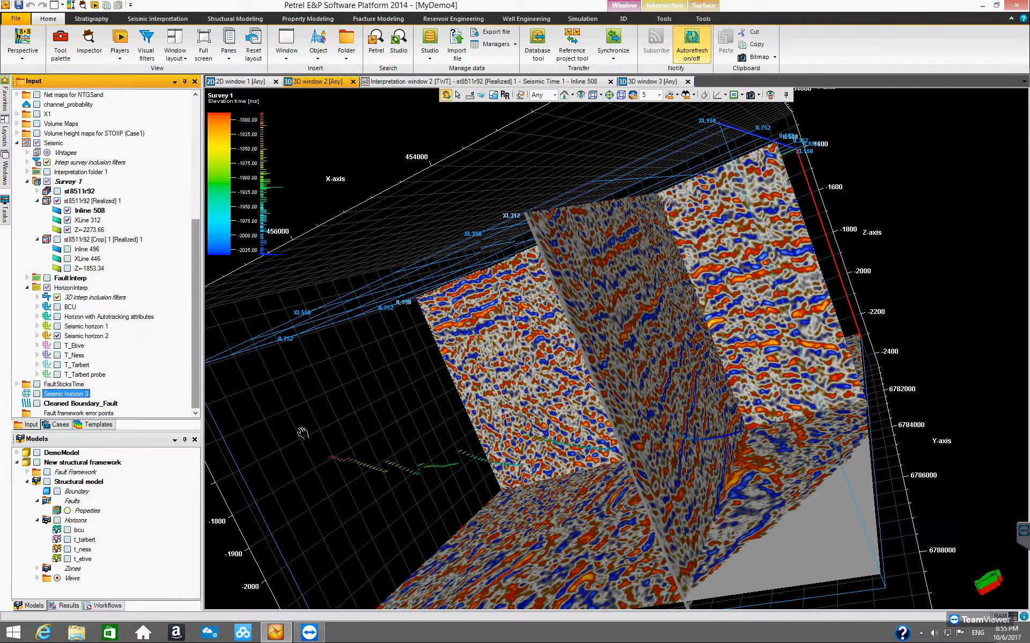
drag(484, 449, 679, 397)
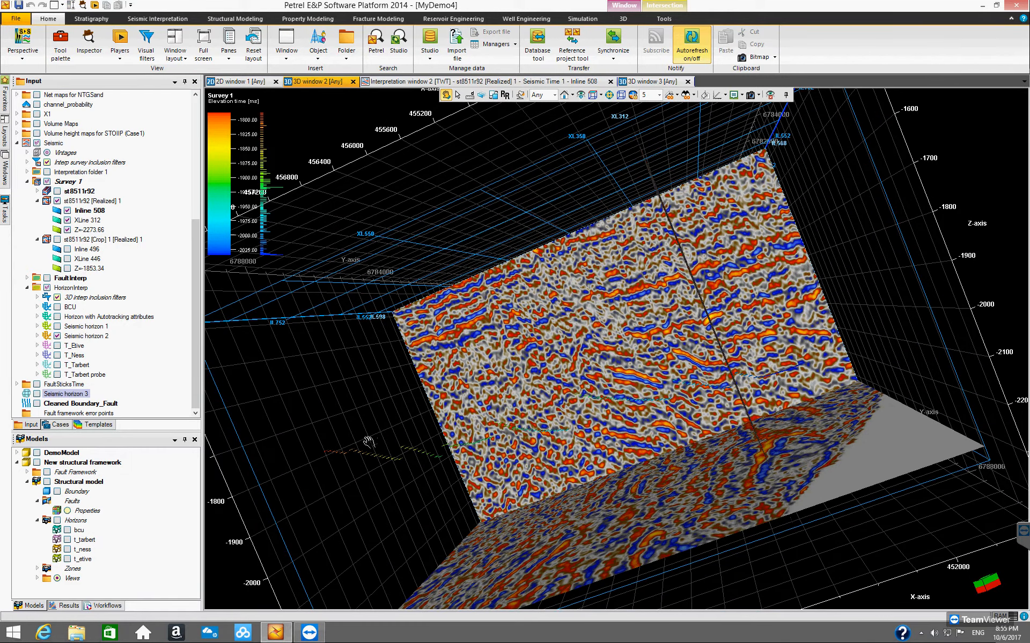
click(57, 336)
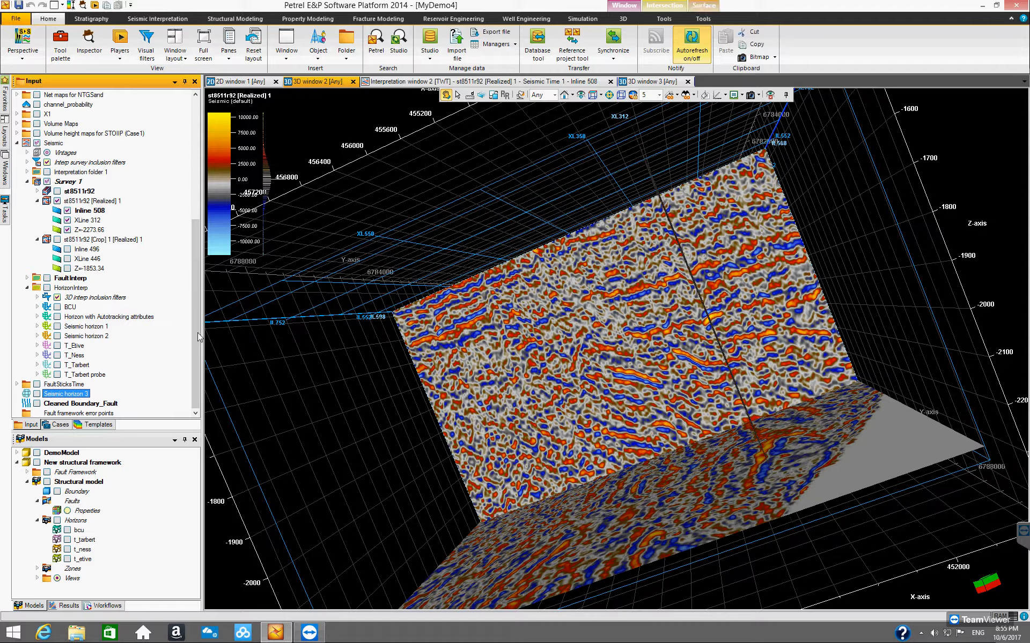
Step: Display the BCU horizon, orbit around it to inspect it against the seismic, then hide it
mouse_move(197, 333)
mouse_down()
mouse_move(198, 312)
mouse_move(197, 355)
mouse_up()
drag(623, 363, 597, 356)
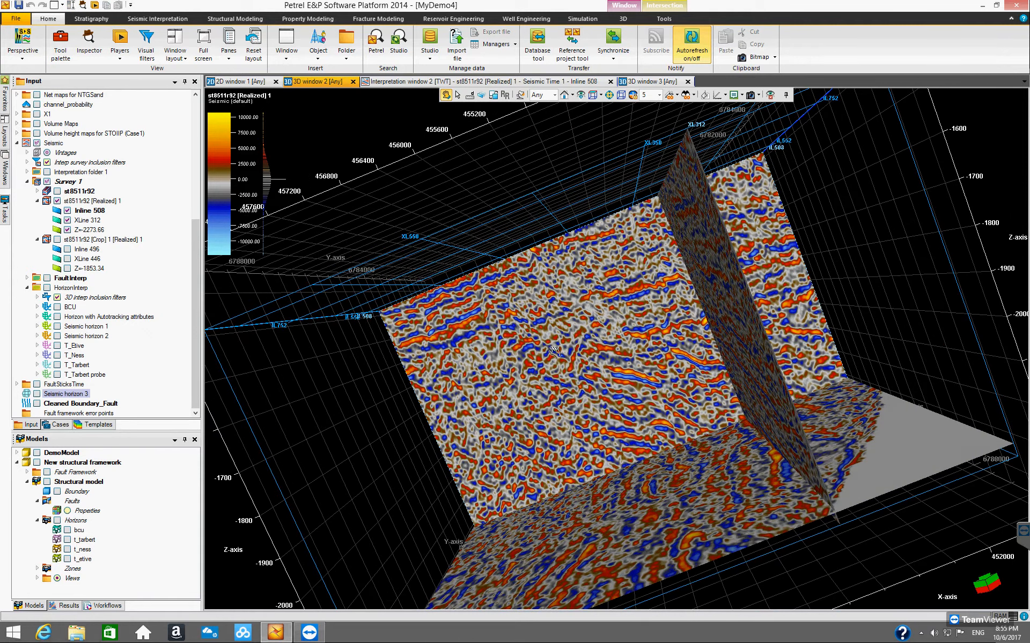
click(58, 307)
drag(637, 385, 750, 310)
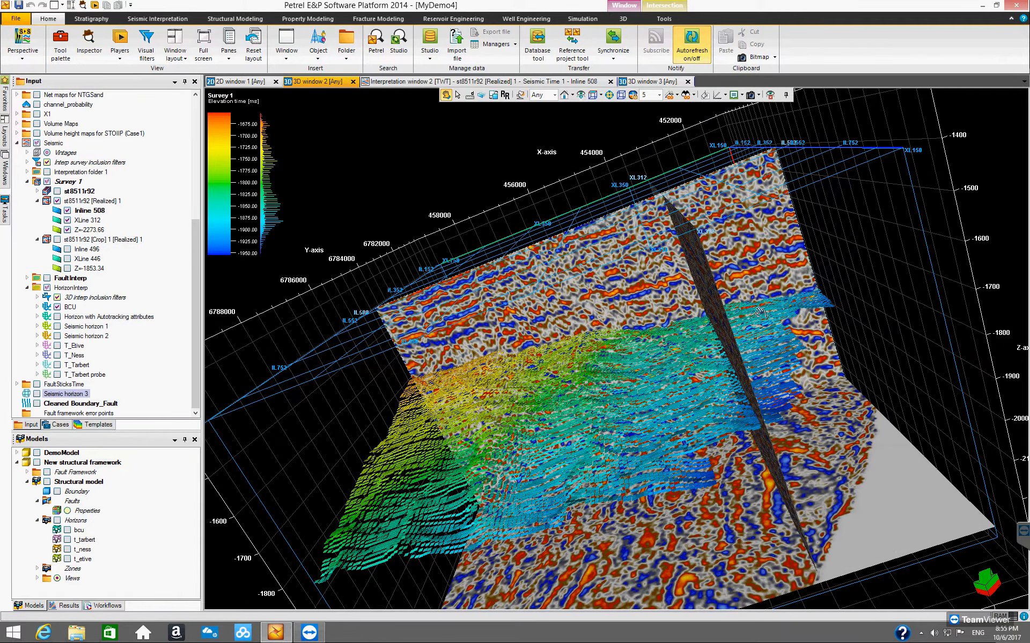
drag(525, 331, 427, 328)
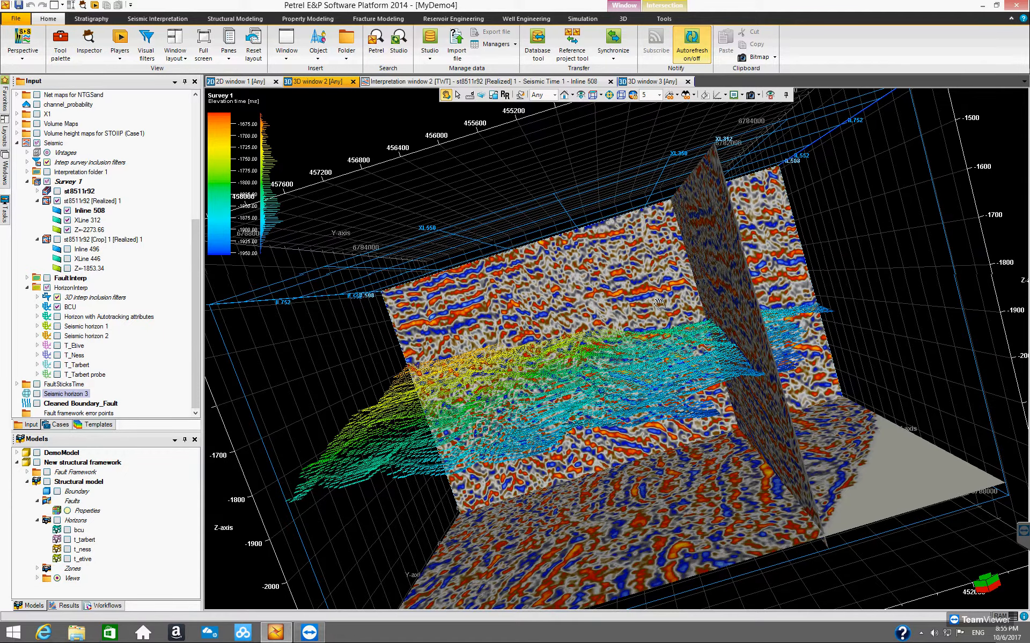
drag(655, 305, 731, 352)
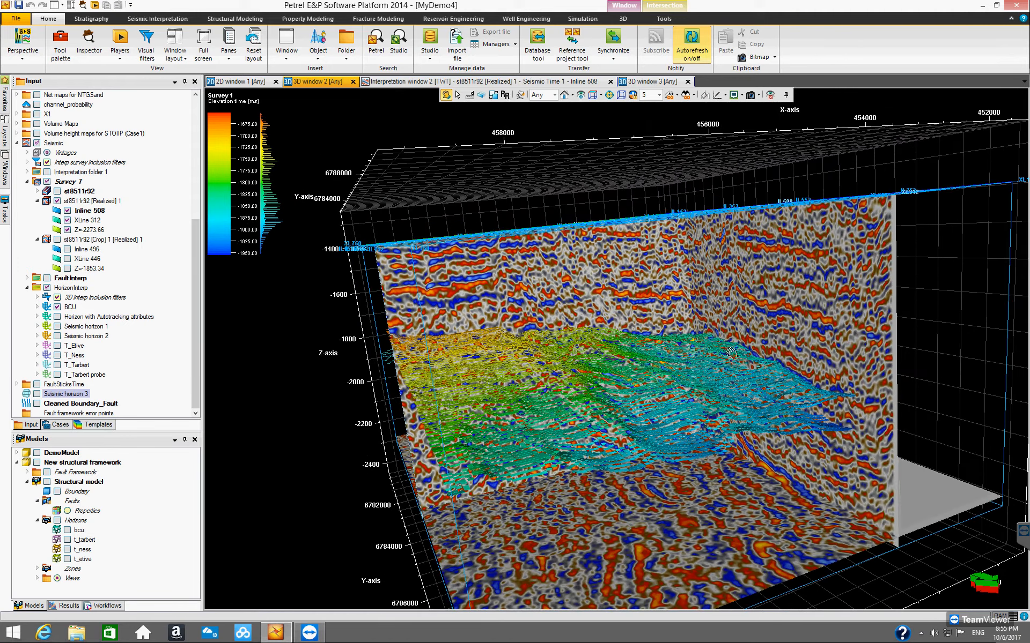
drag(666, 336, 416, 293)
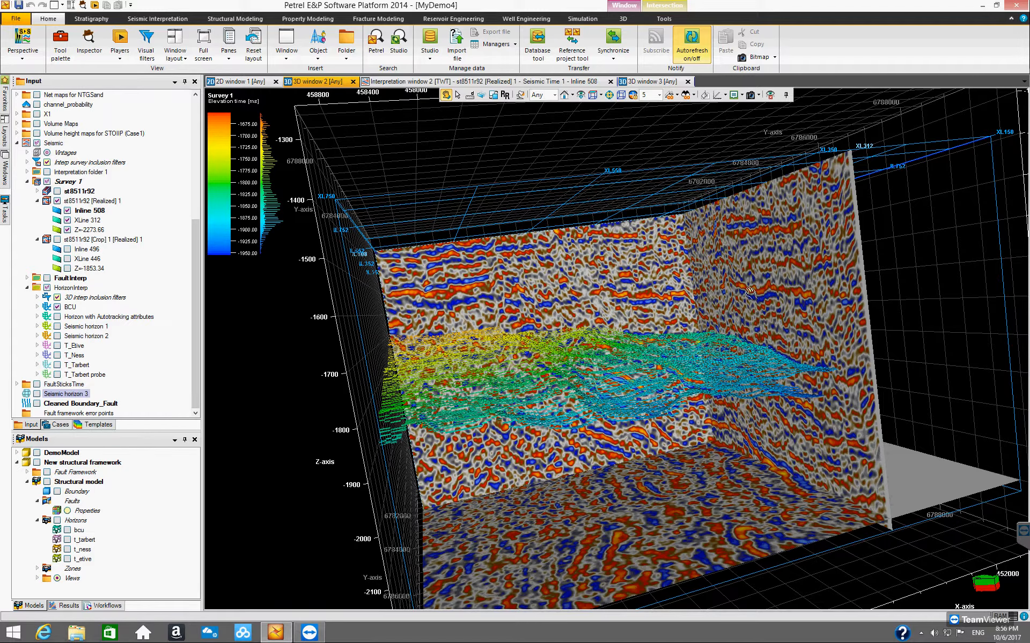
drag(803, 306, 799, 272)
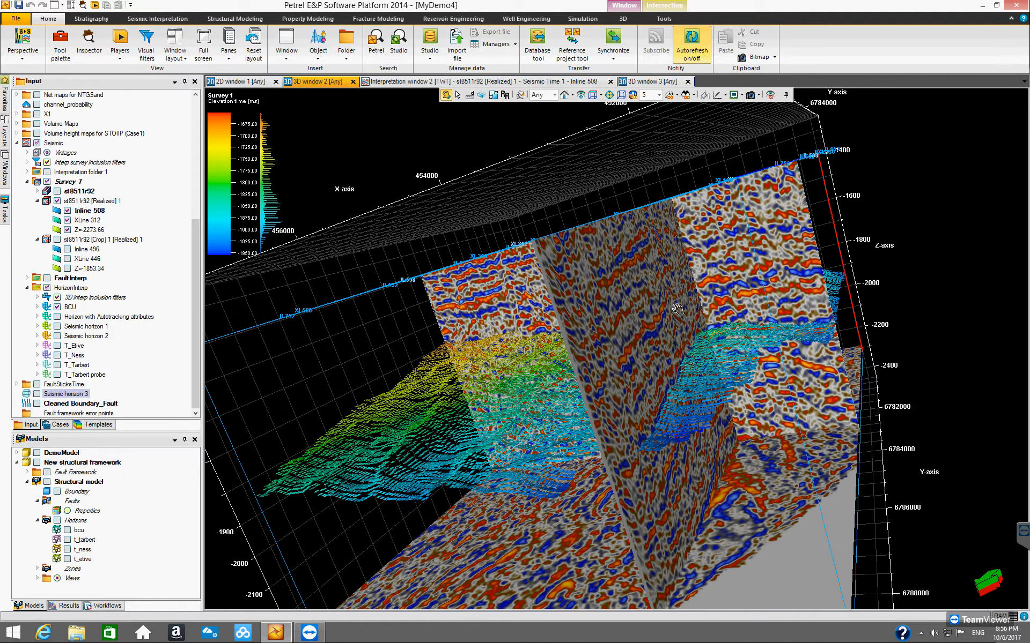
drag(603, 357, 675, 337)
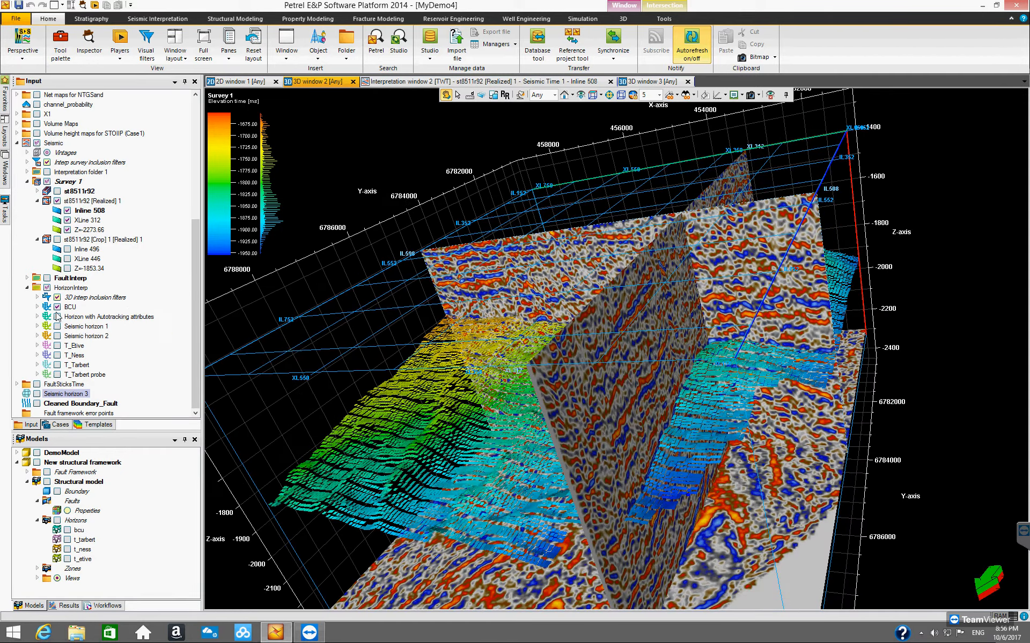
click(57, 307)
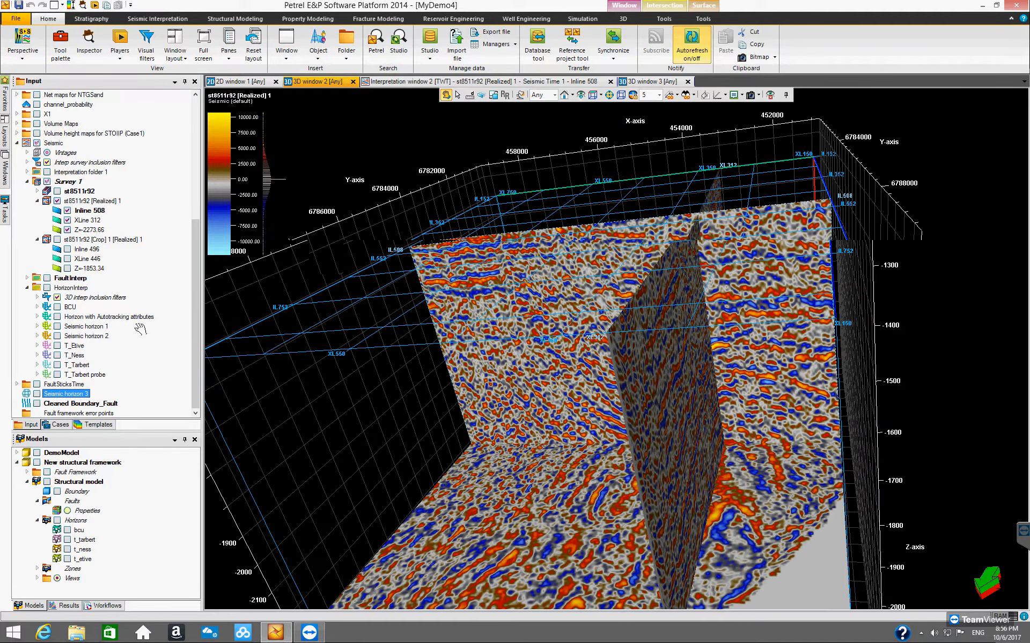
Step: Display the Horizon with Autotracking attributes and orbit and zoom around it
click(57, 317)
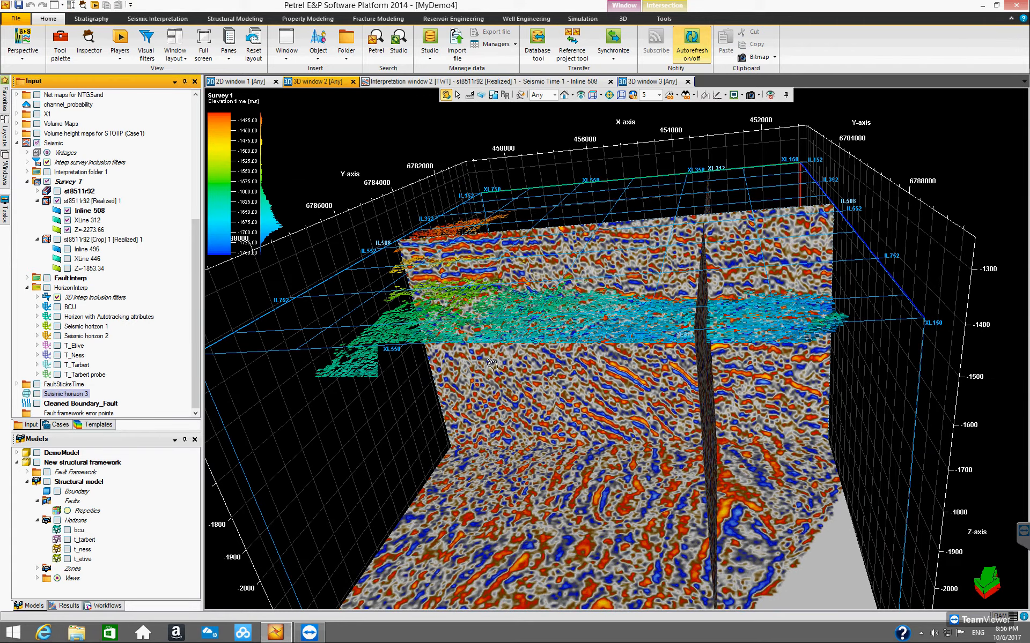
drag(548, 322, 547, 301)
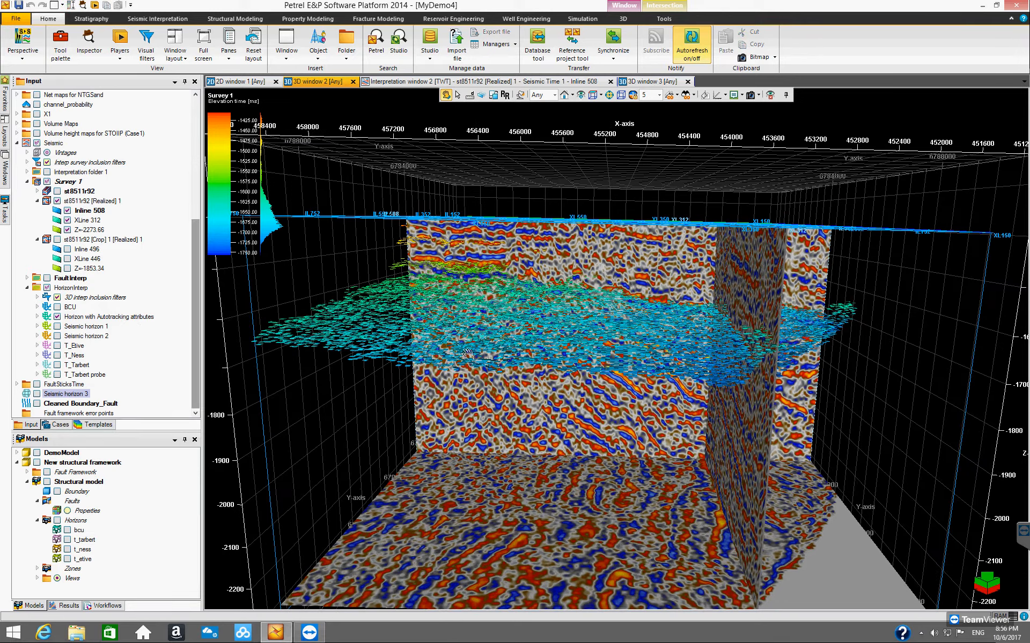
scroll(588, 307, up, 4)
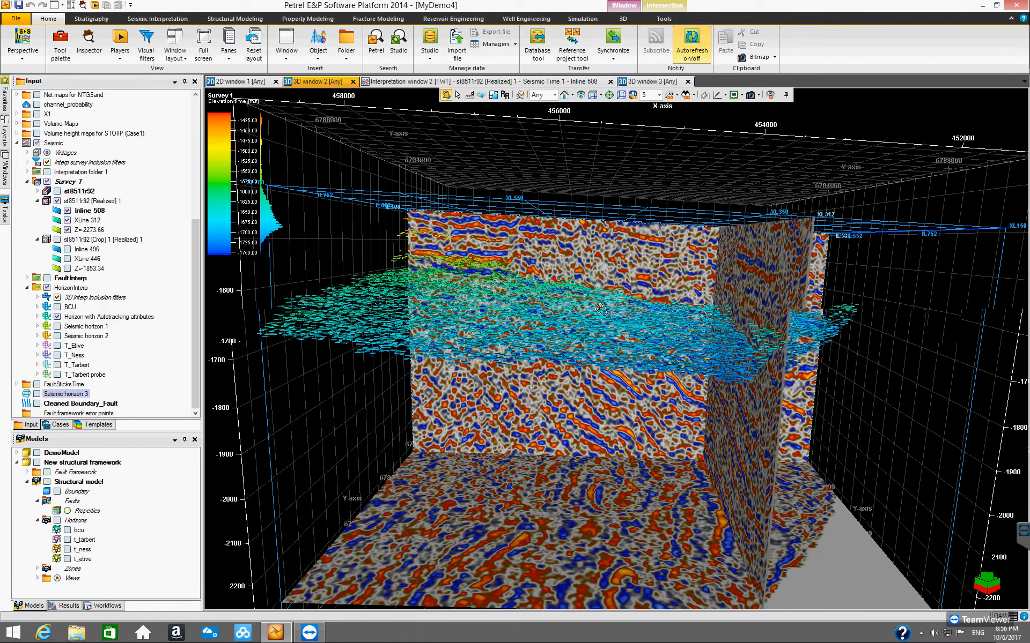
drag(622, 312, 612, 336)
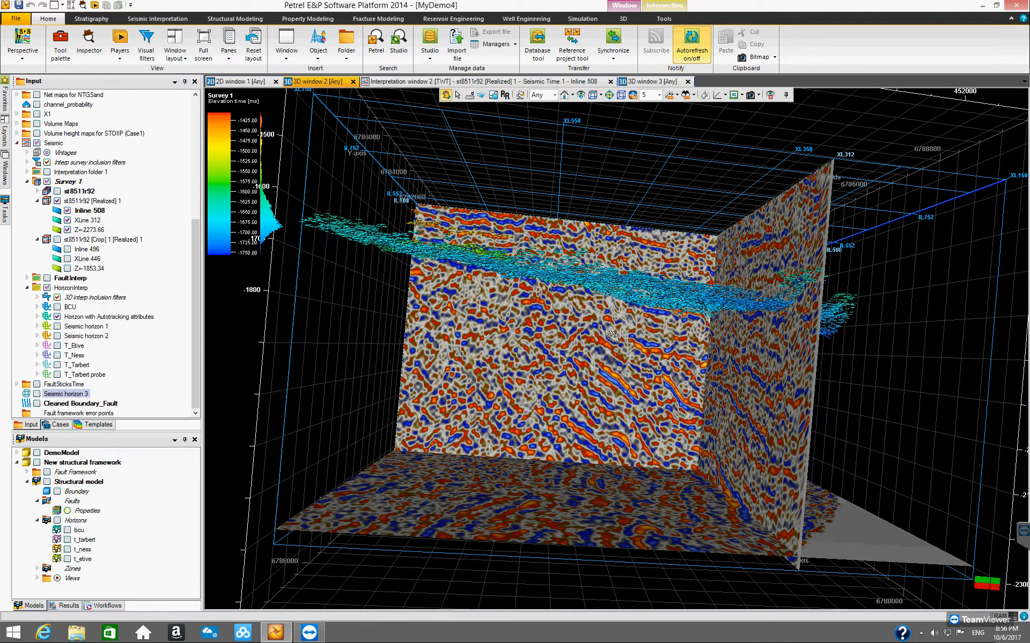
drag(471, 279, 634, 284)
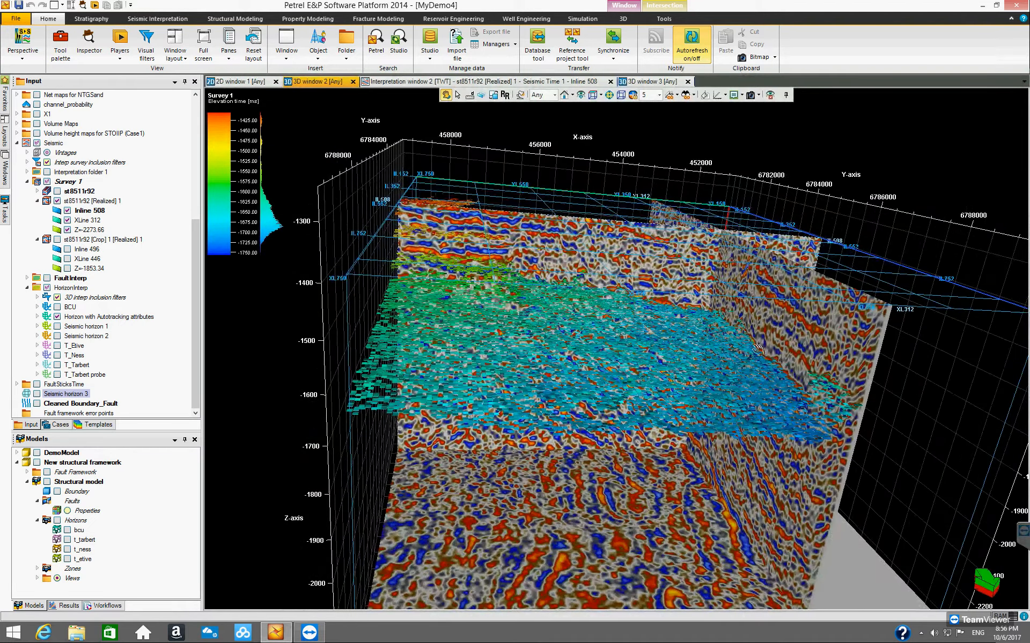
drag(778, 349, 350, 363)
Step: Display BCU together with the Horizon with Autotracking attributes and compare them in the 3D view
click(57, 308)
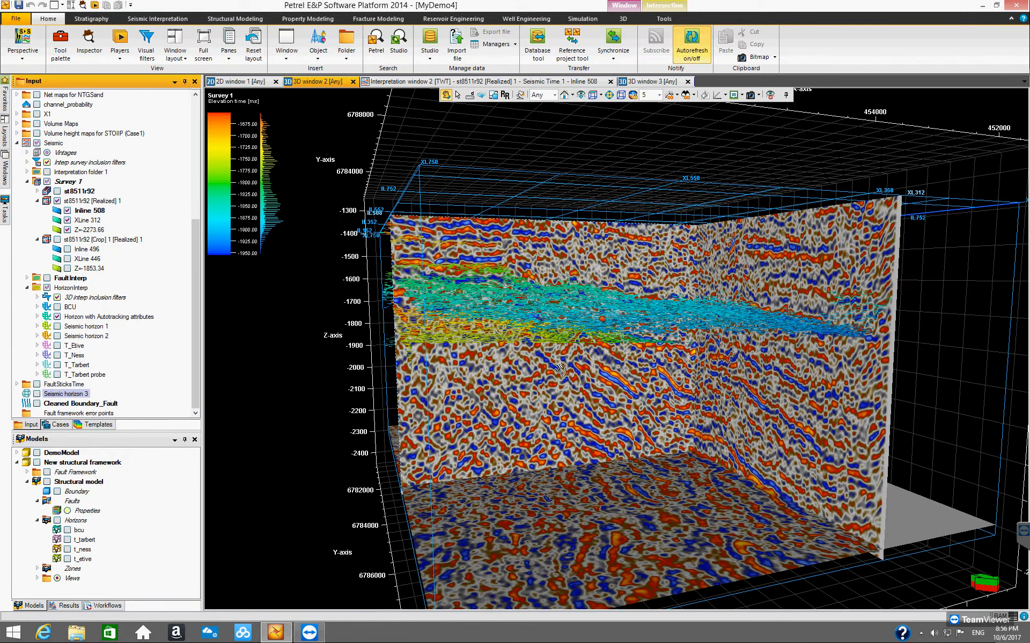
drag(559, 343, 583, 364)
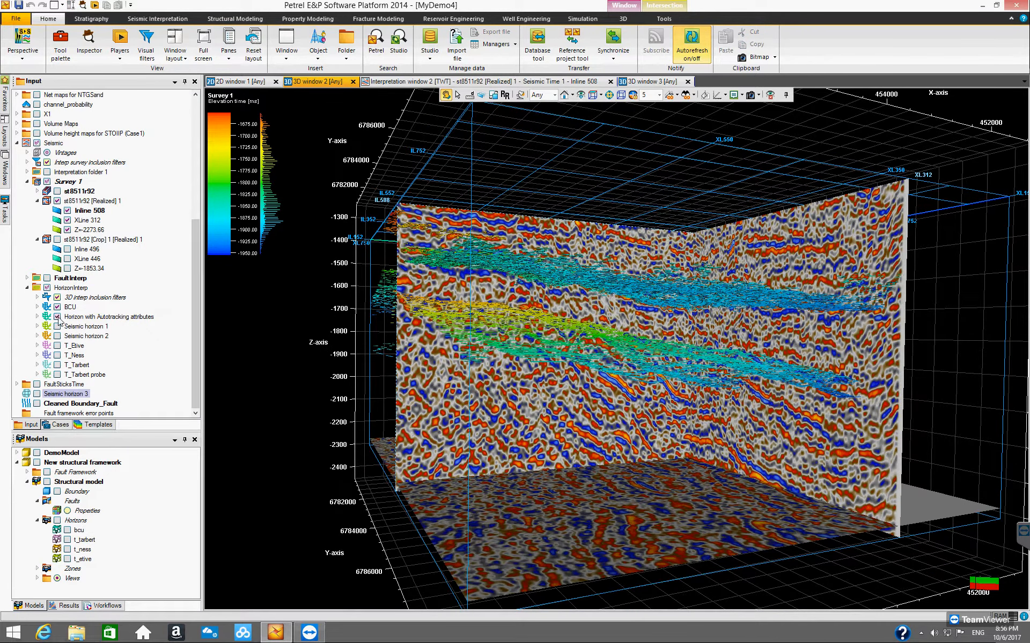
click(58, 317)
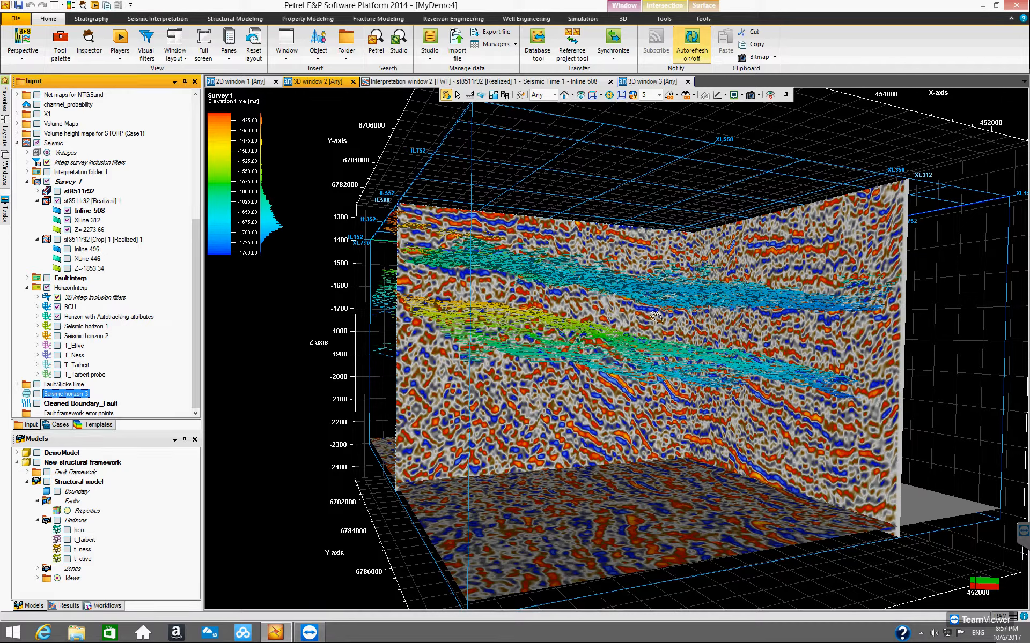
drag(660, 294, 572, 365)
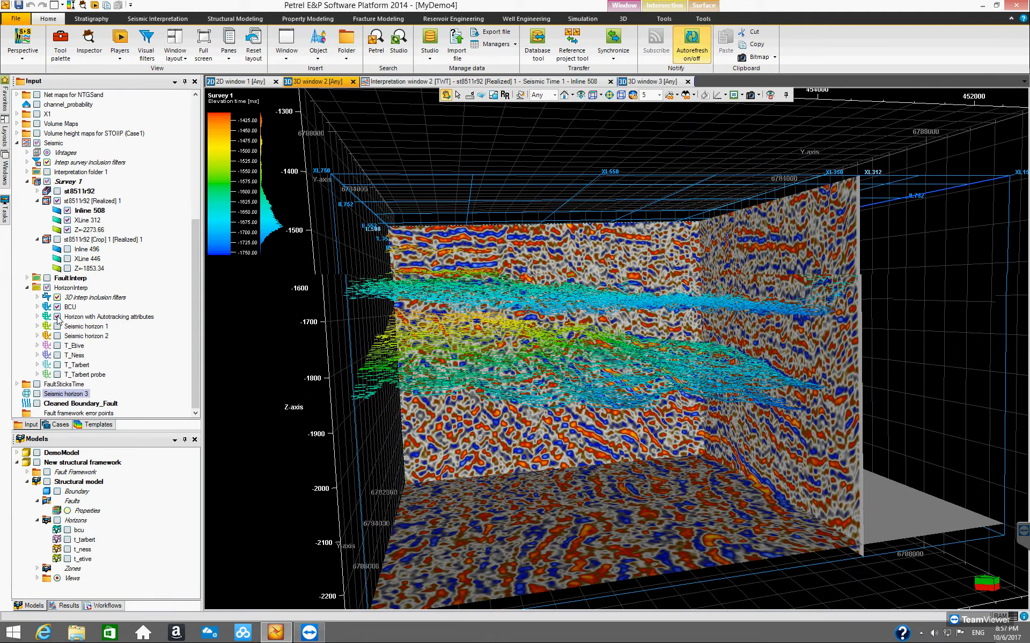
Step: Hide both horizons and collapse the HorizonInterp folder
click(57, 318)
click(57, 307)
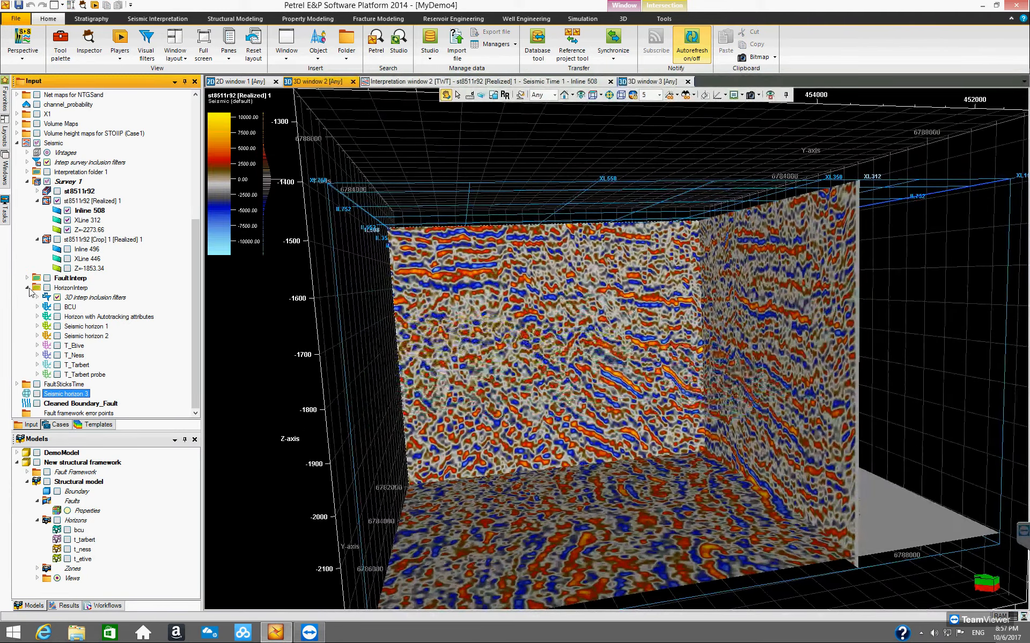
click(27, 287)
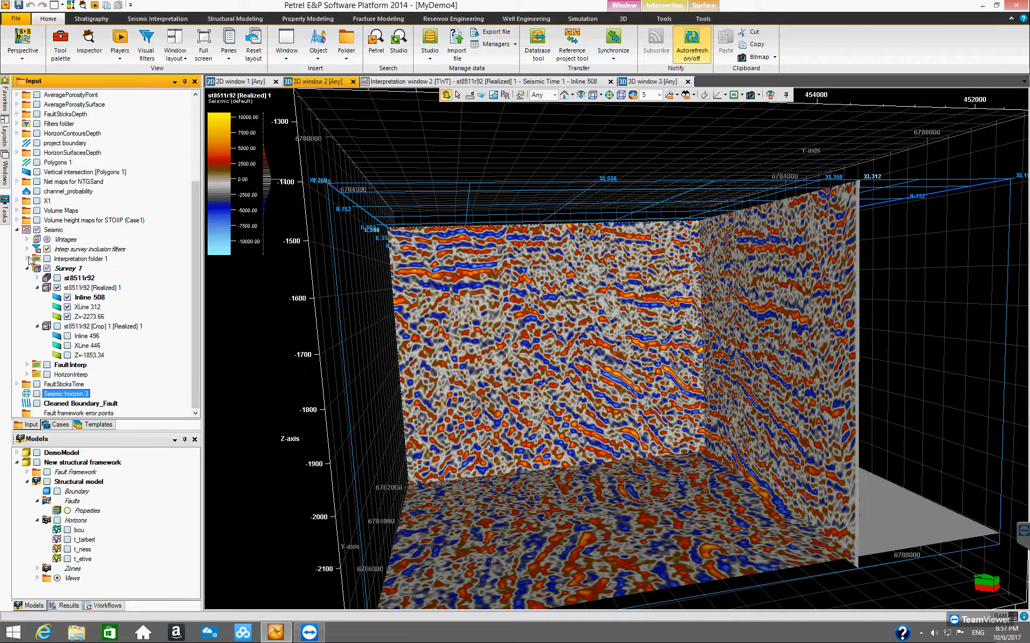
Step: Insert a new interpretation folder under the Seismic folder
click(53, 230)
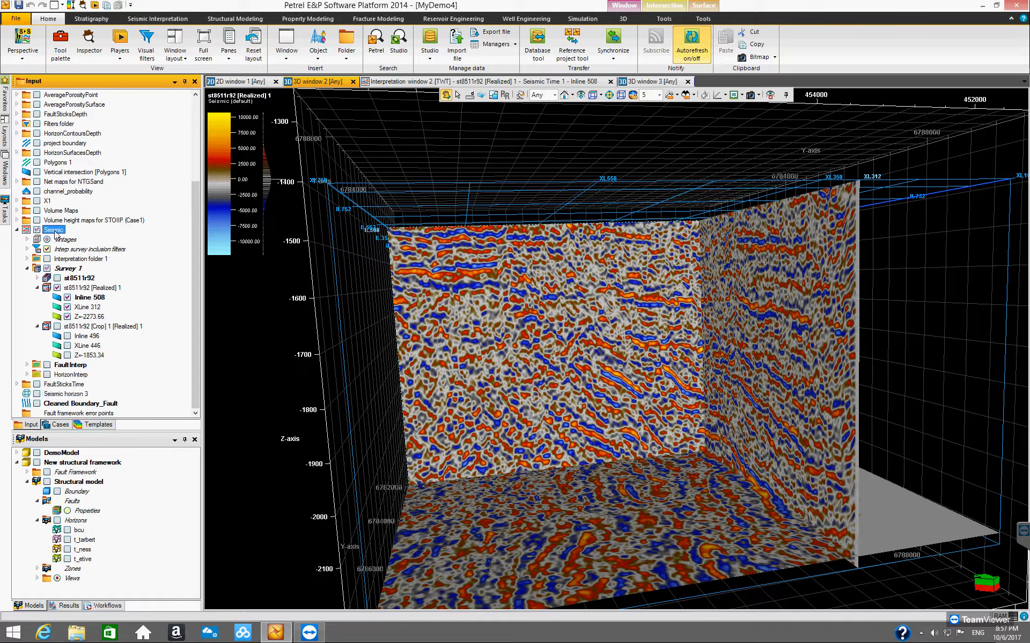
right_click(56, 234)
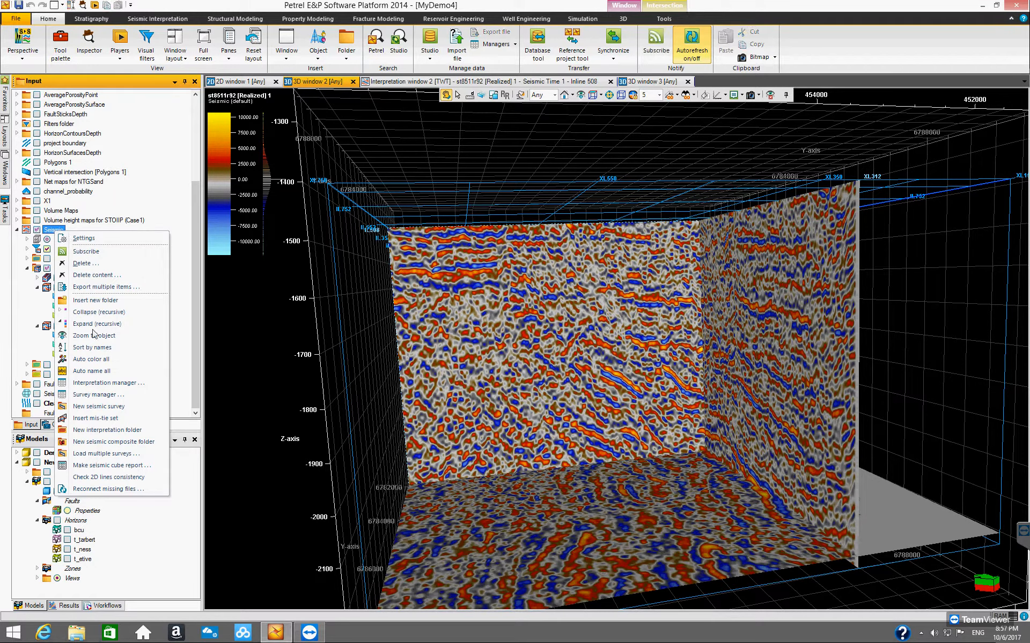
click(102, 430)
click(94, 385)
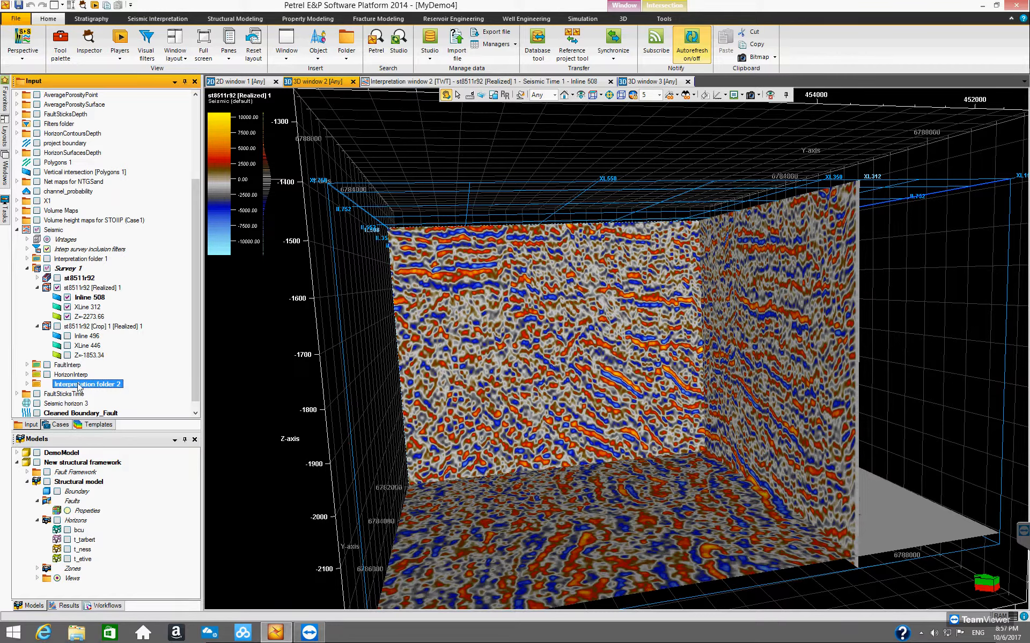
Step: Rename the new interpretation folder to MyHorizonInterpretation in its settings
right_click(79, 385)
click(109, 391)
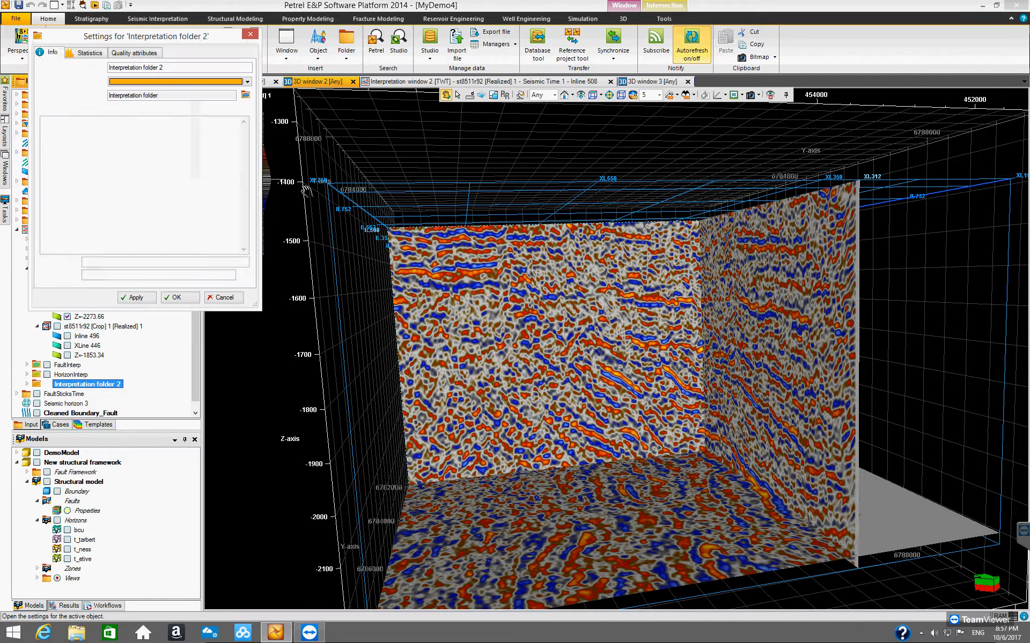
drag(164, 67, 143, 67)
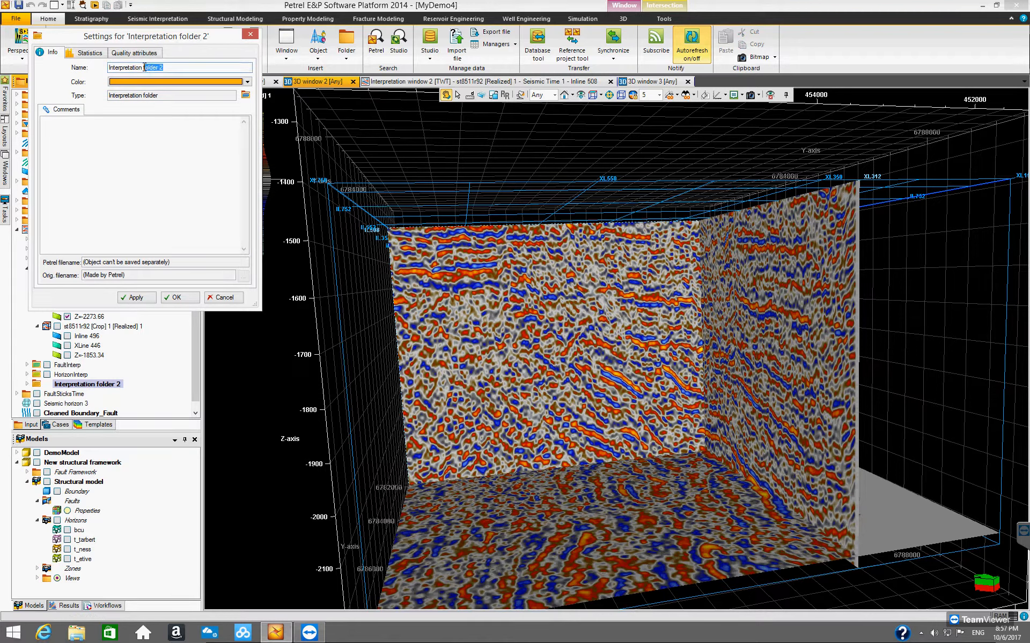
key(BackSpace)
text(MyHorizon)
click(179, 297)
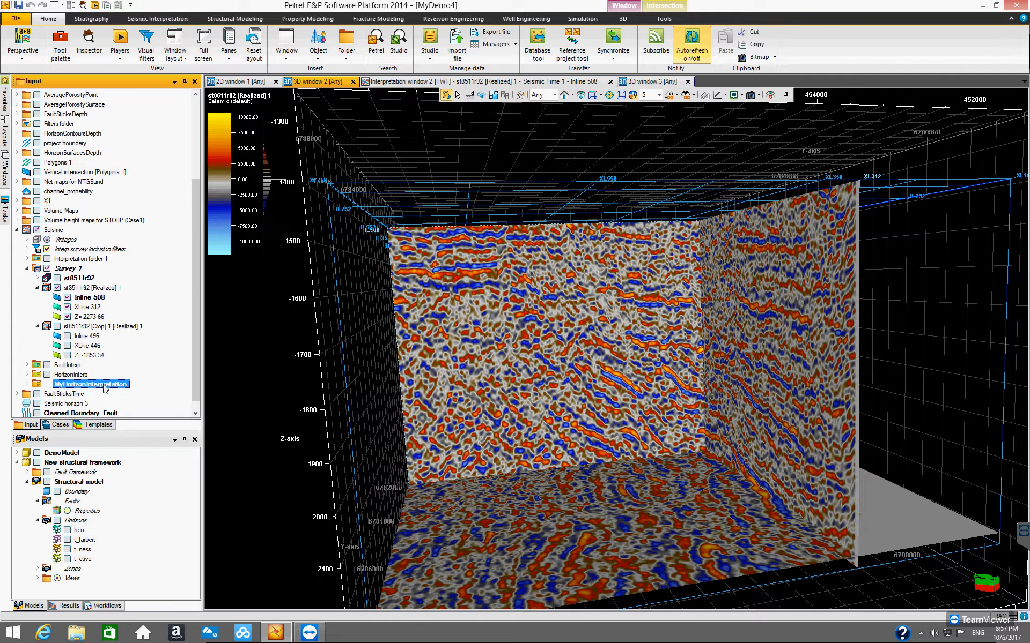
Step: Insert a new seismic horizon into the MyHorizonInterpretation folder
click(164, 19)
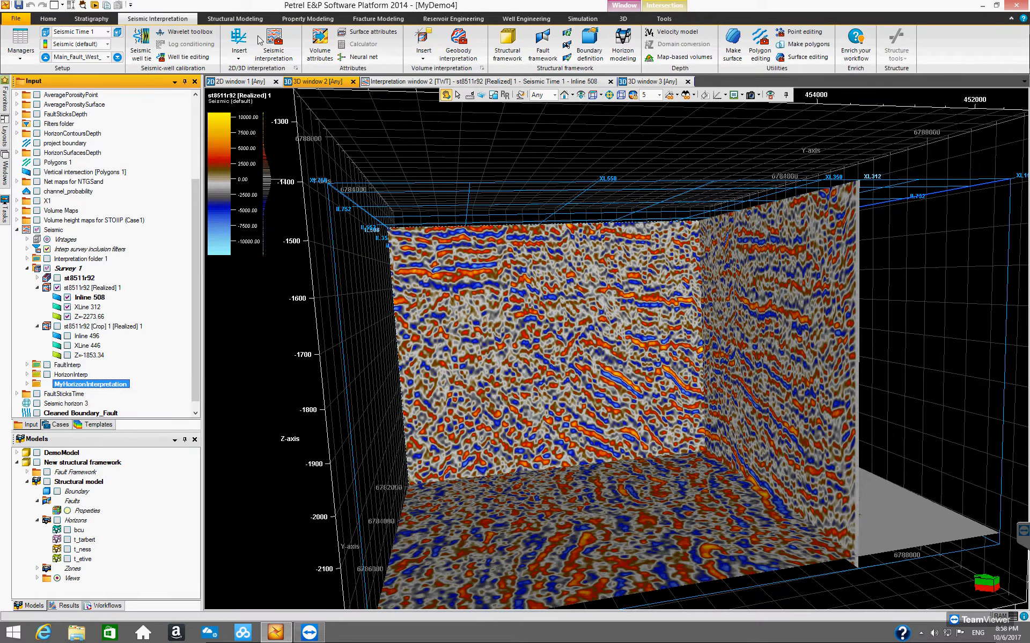
click(239, 61)
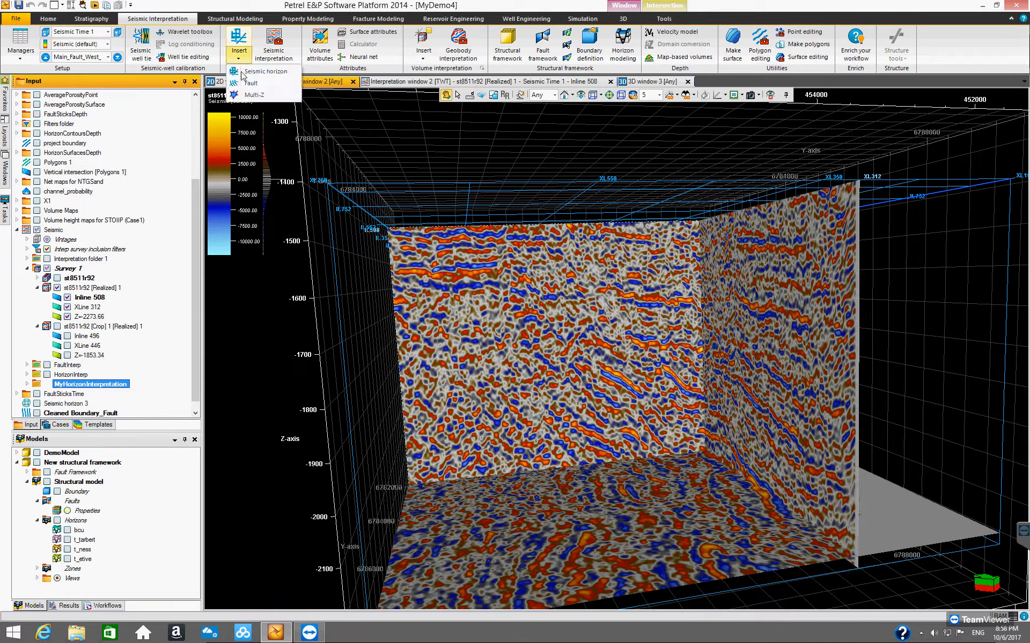
click(251, 75)
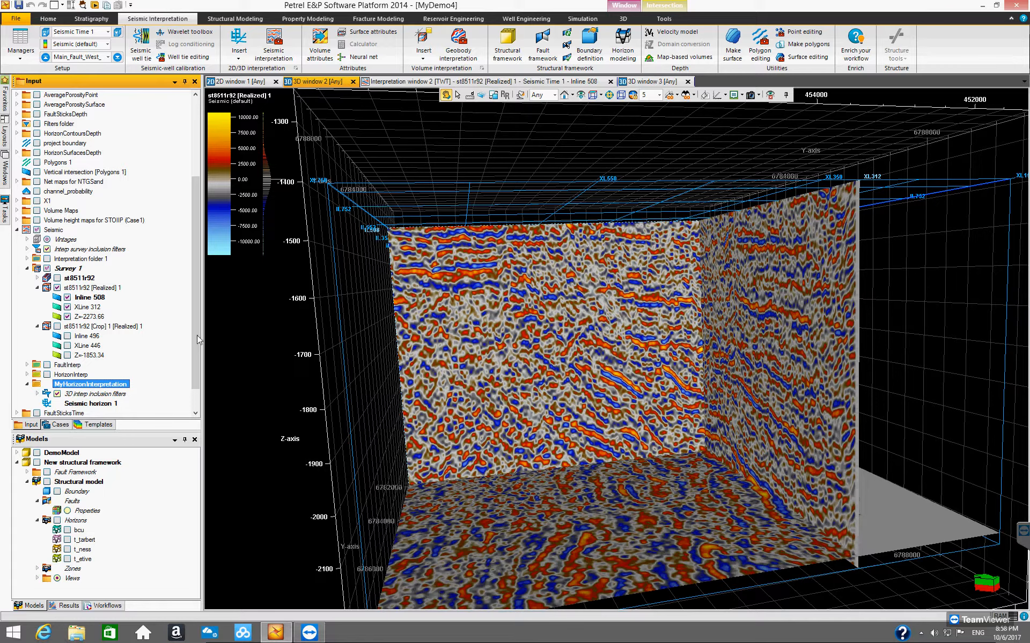
scroll(198, 369, down, 1)
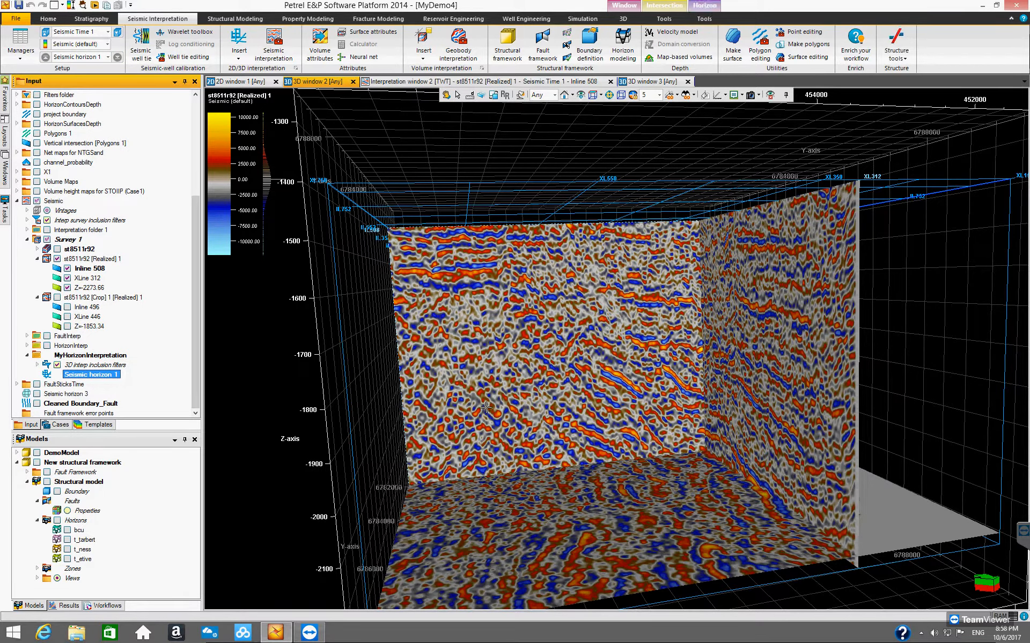
Step: Display the new seismic horizon in the 3D window and expand it to show its survey entry
click(543, 325)
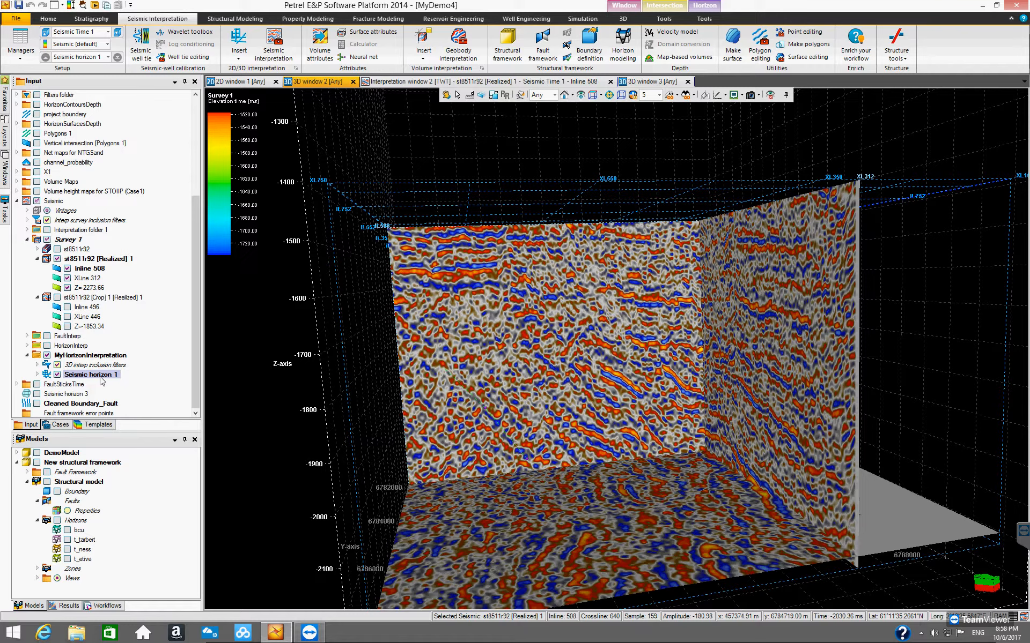
click(38, 375)
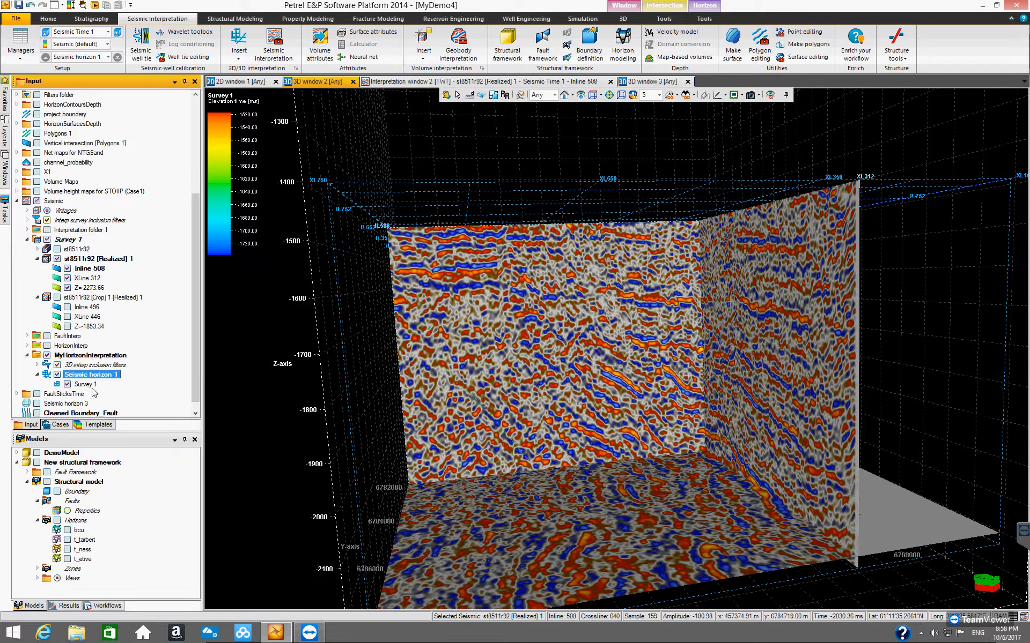
scroll(193, 344, down, 1)
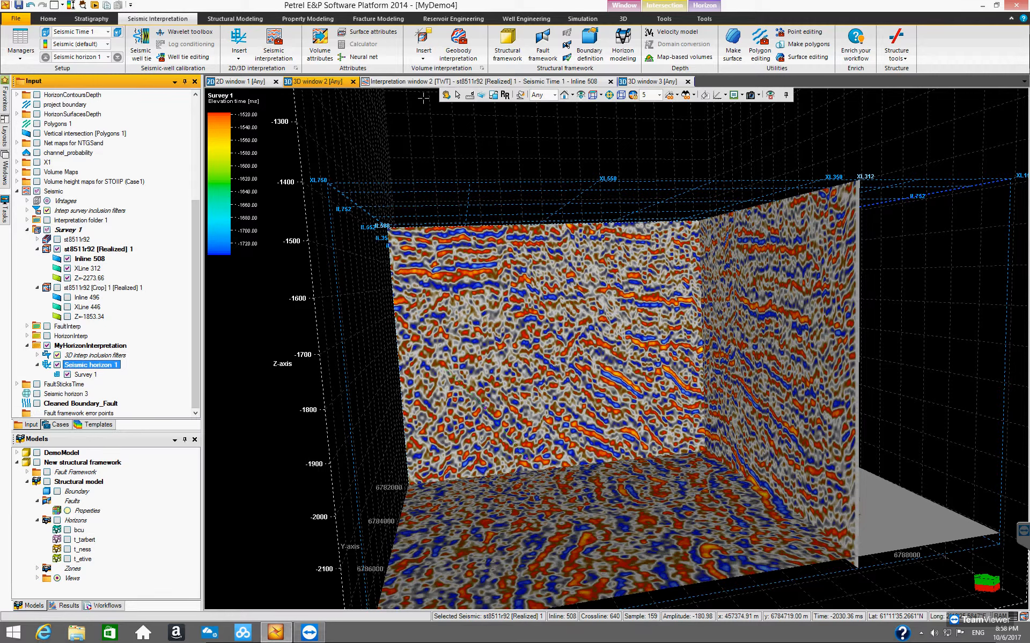
click(445, 95)
click(103, 367)
Step: Open the seismic horizon's settings at the Autotracking tab and review the Amplitude & Proximity priority options
right_click(103, 368)
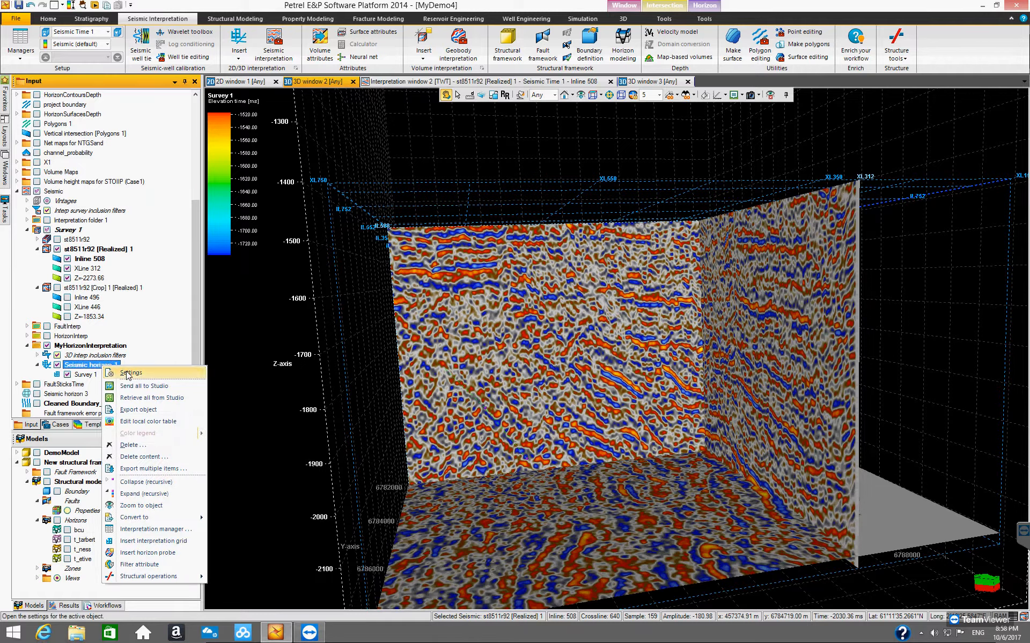
click(128, 374)
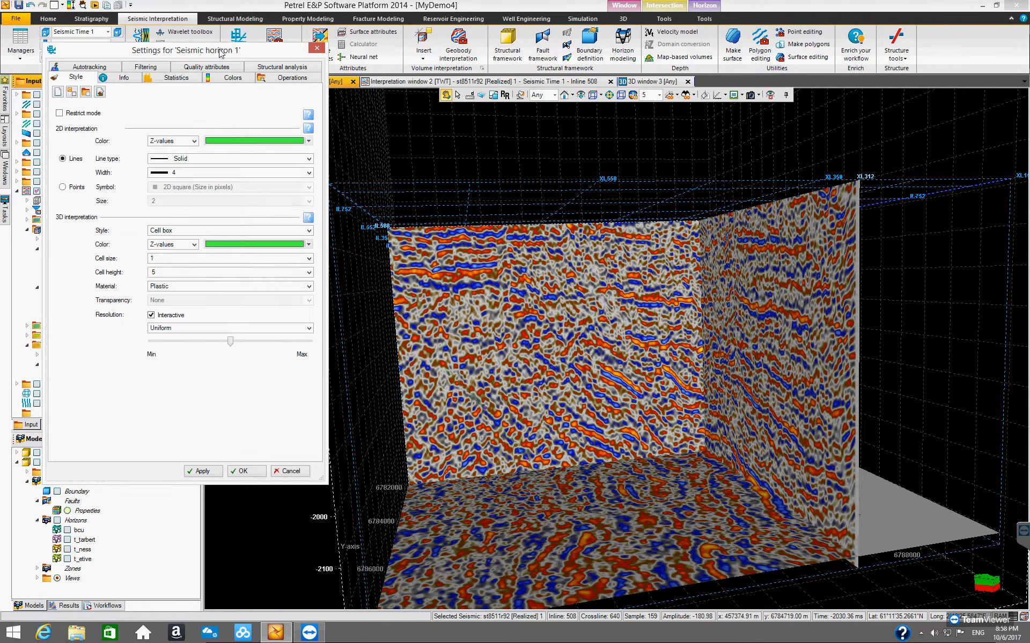
drag(229, 57, 476, 142)
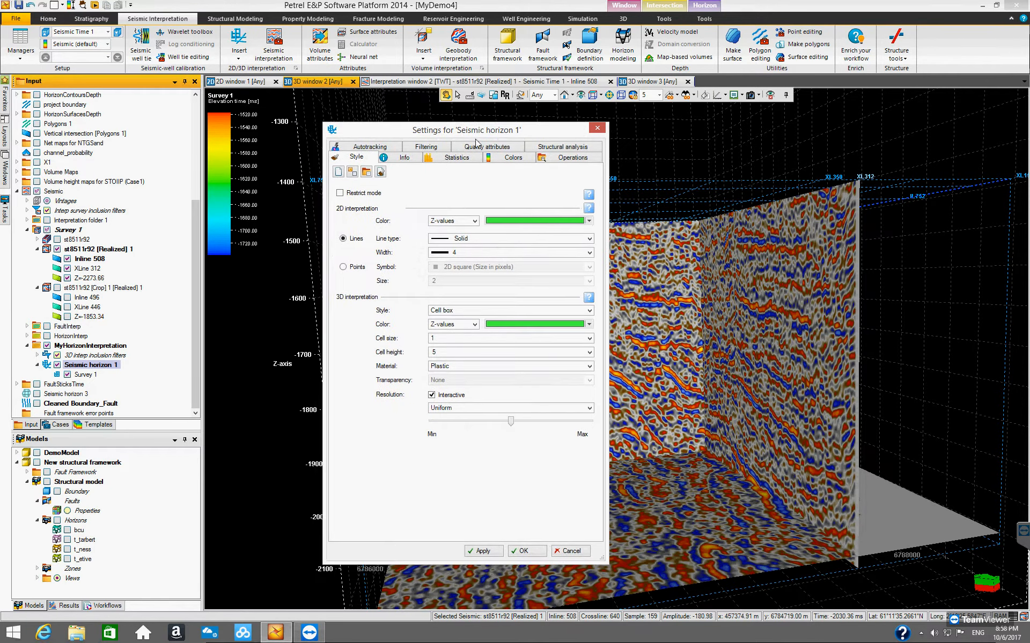
click(354, 150)
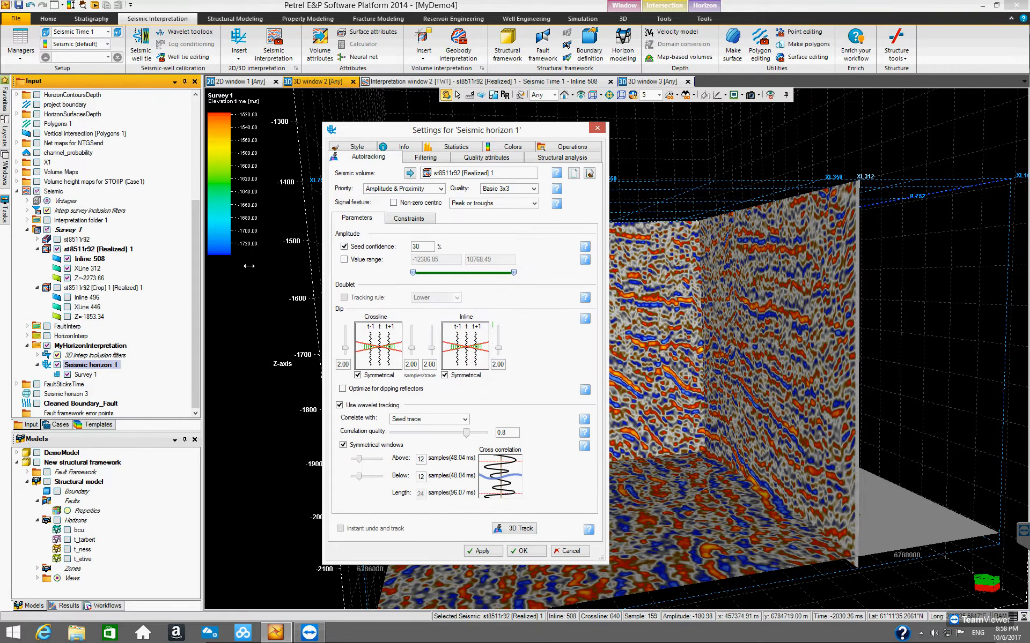
drag(232, 266, 216, 268)
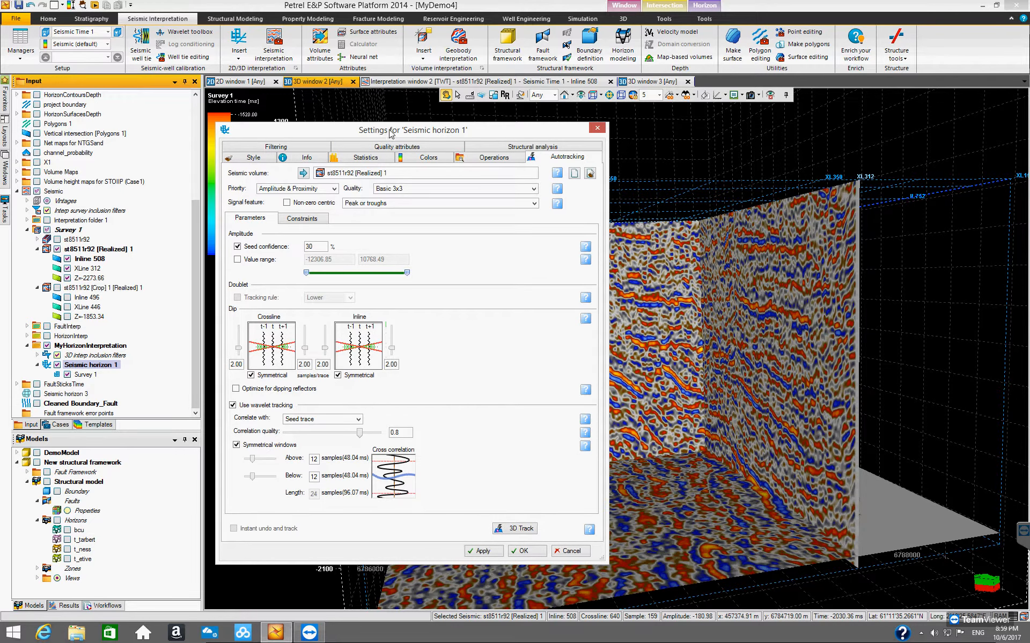
drag(389, 133, 484, 135)
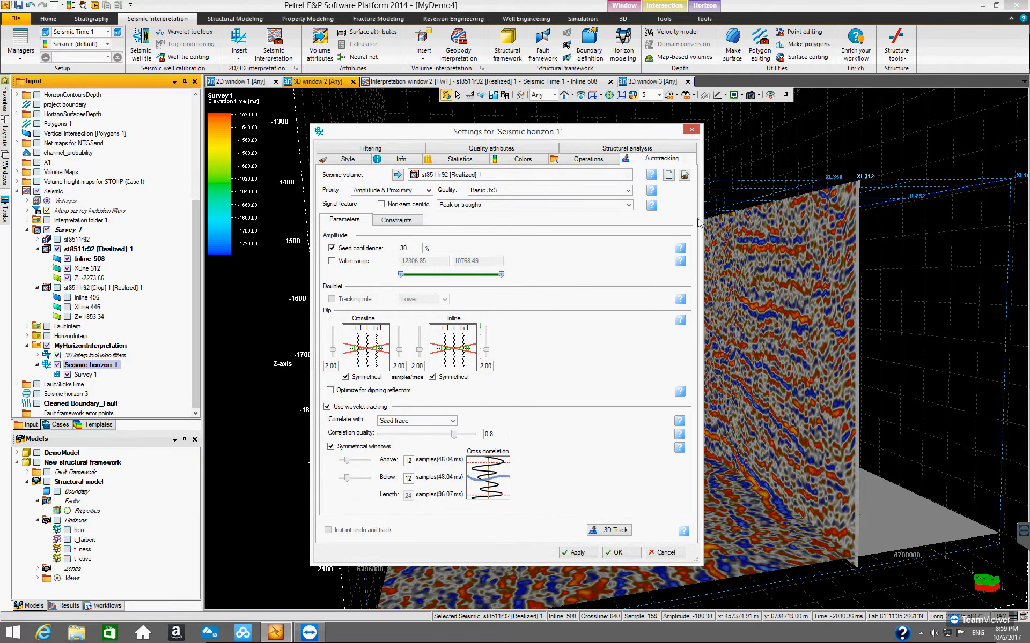
drag(701, 218, 756, 220)
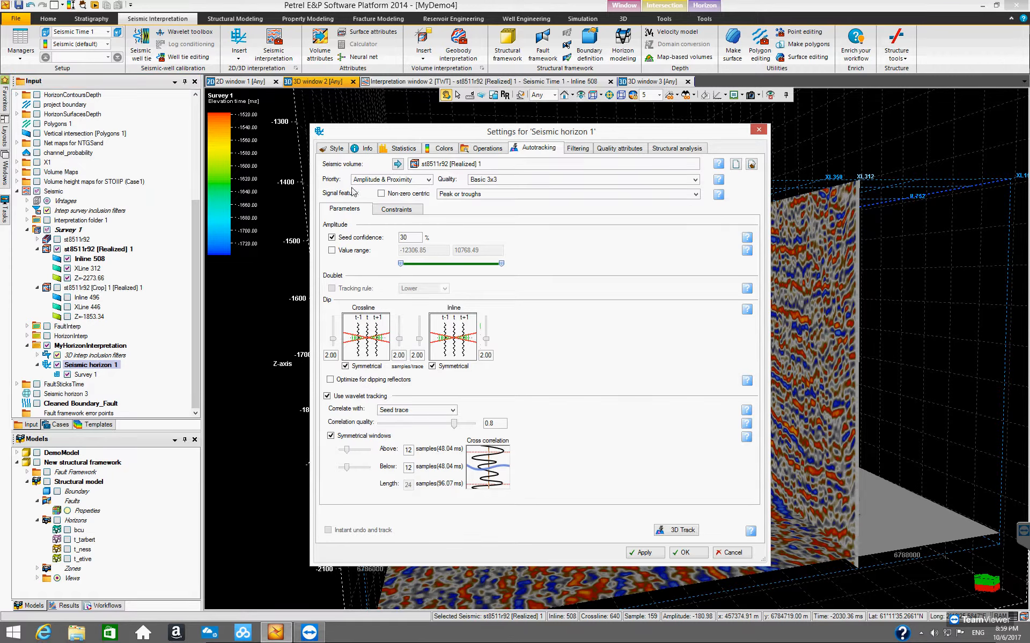
click(429, 181)
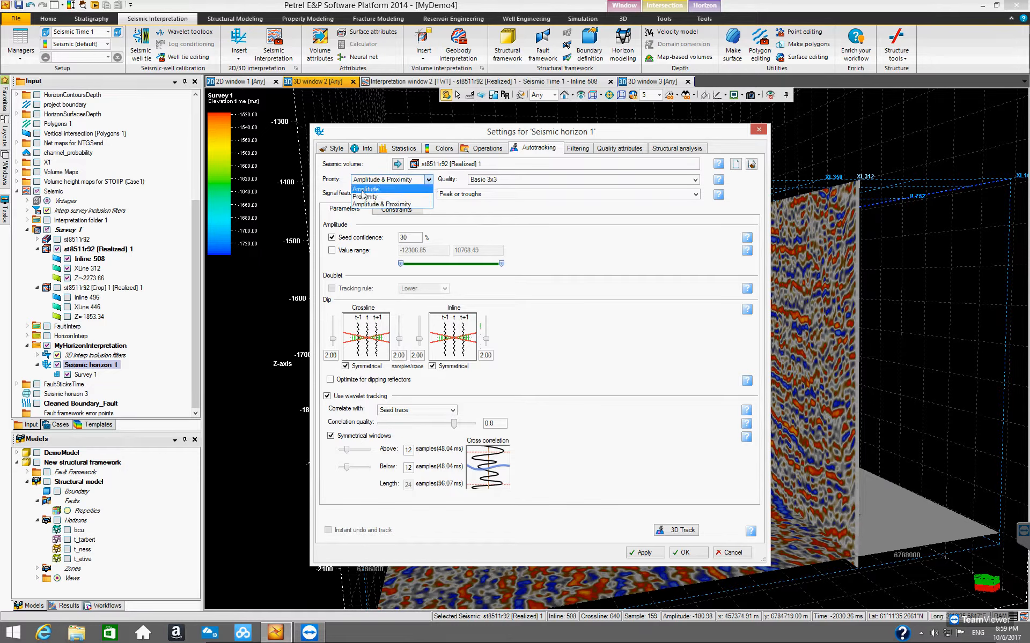
click(374, 204)
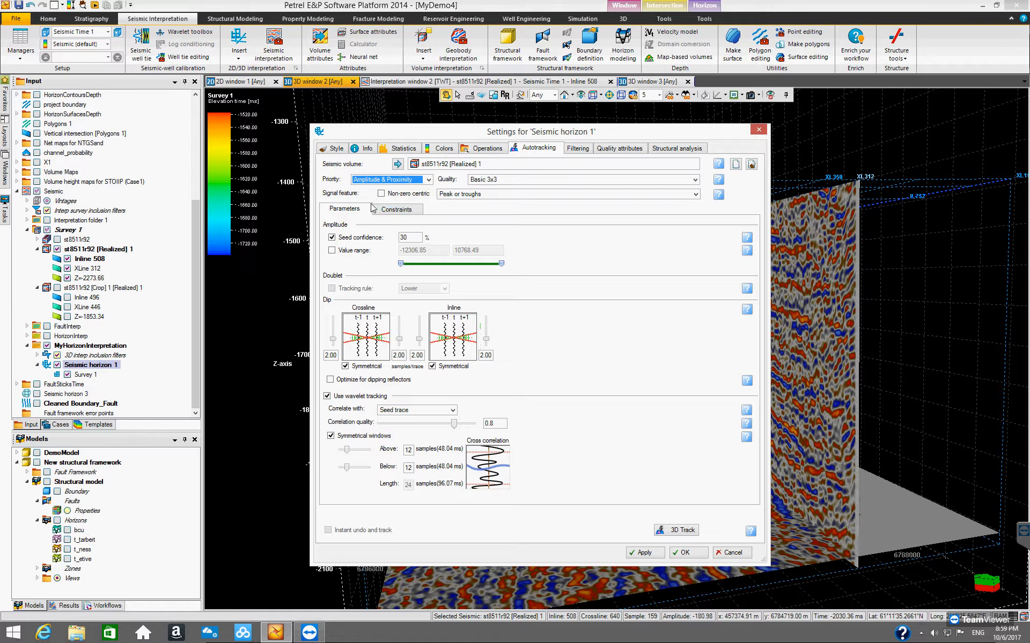
drag(657, 136, 582, 193)
drag(678, 168, 670, 153)
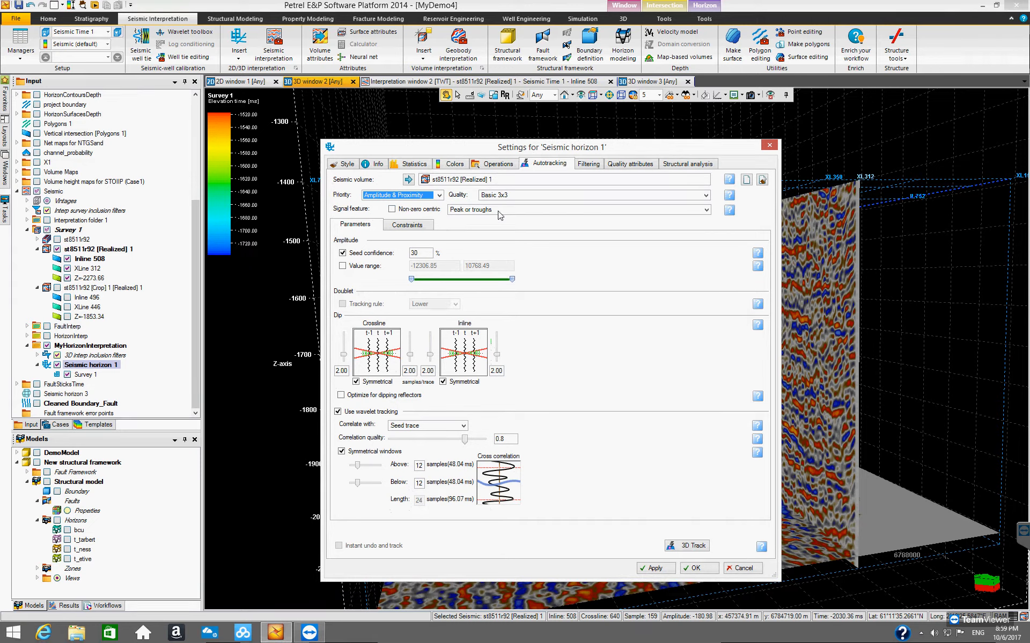
Step: Set the autotracking signal feature to Peaks
click(706, 210)
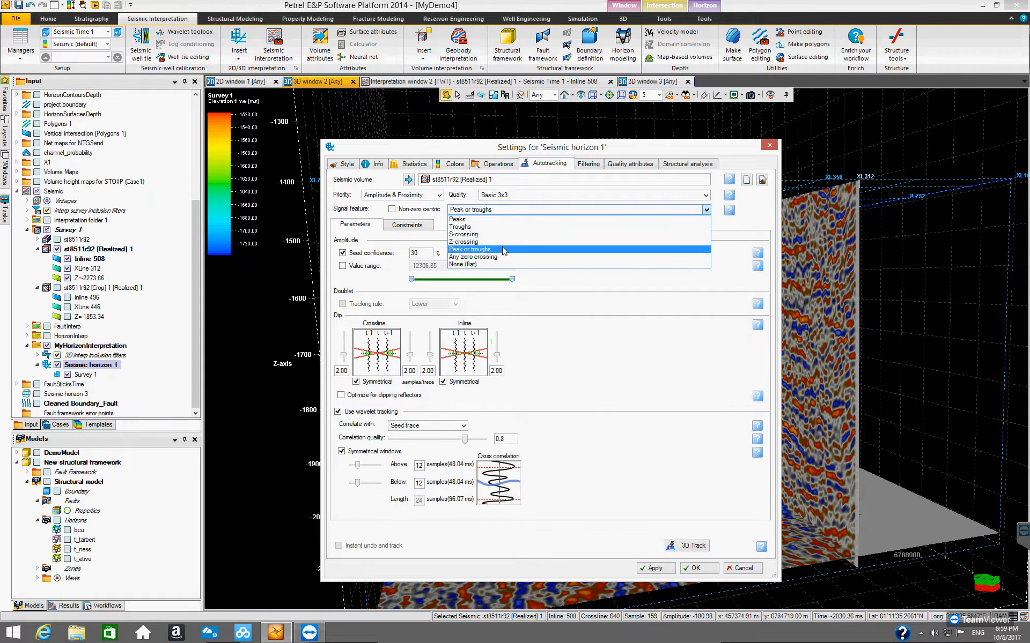
click(705, 211)
mouse_move(730, 214)
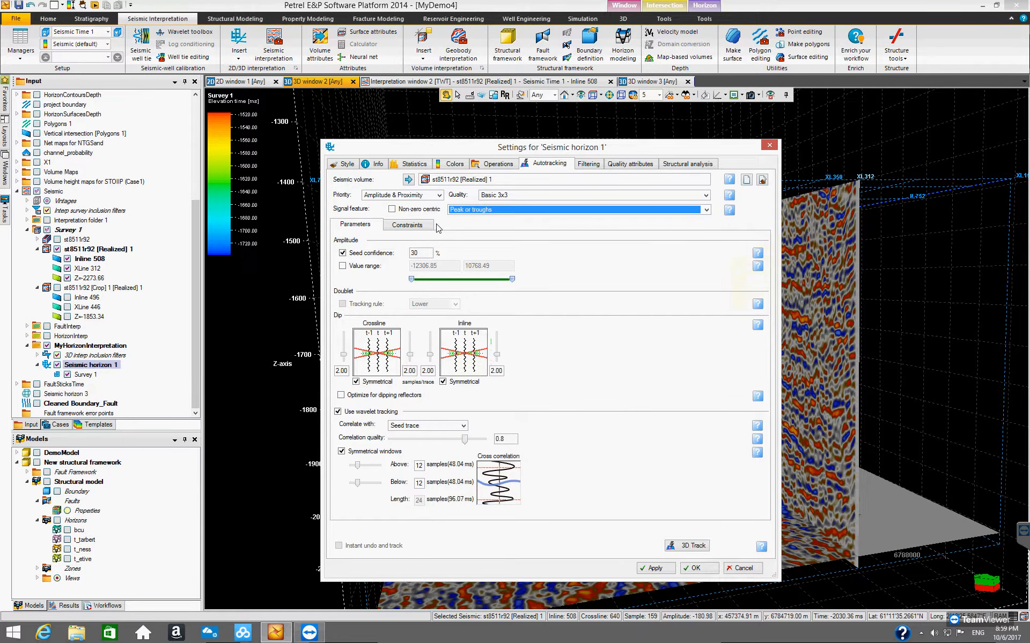
click(706, 210)
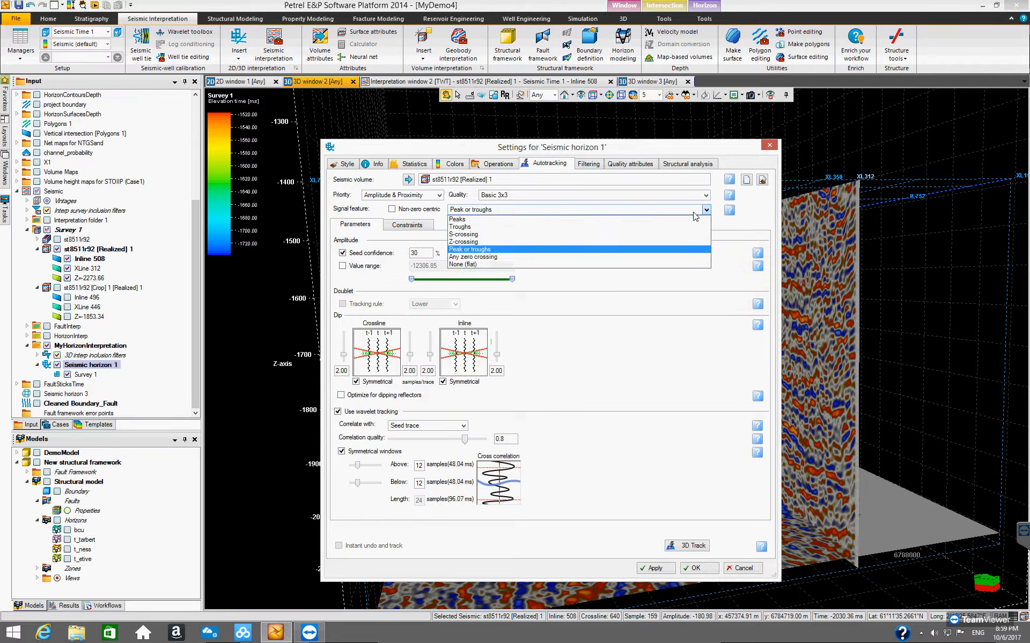
click(533, 219)
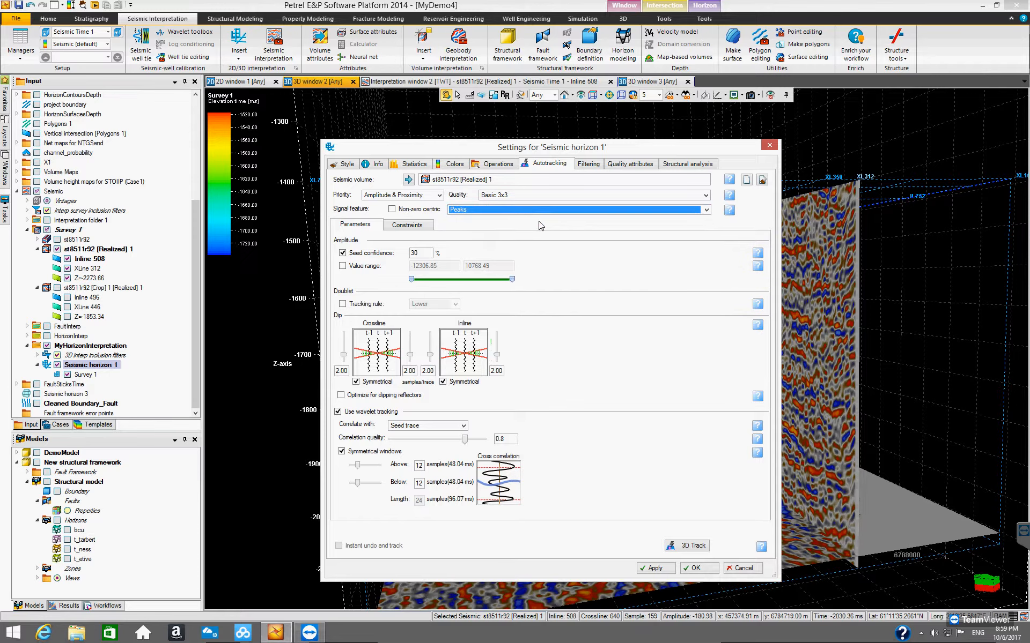
mouse_move(730, 213)
Step: Review the available signal feature options for autotracking in the seismic horizon settings
drag(671, 150, 463, 156)
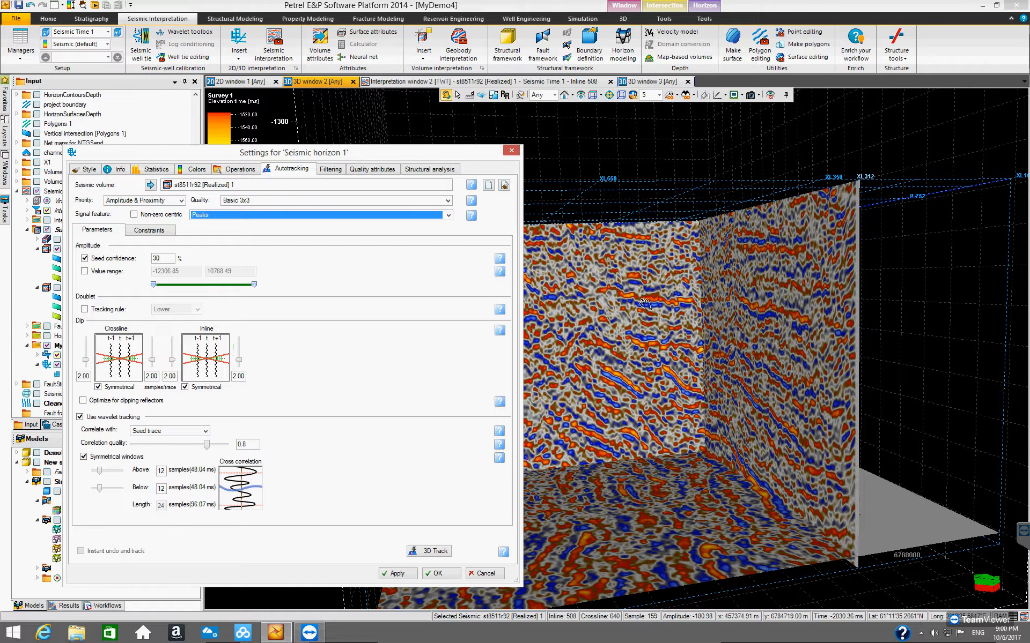
drag(431, 154, 424, 155)
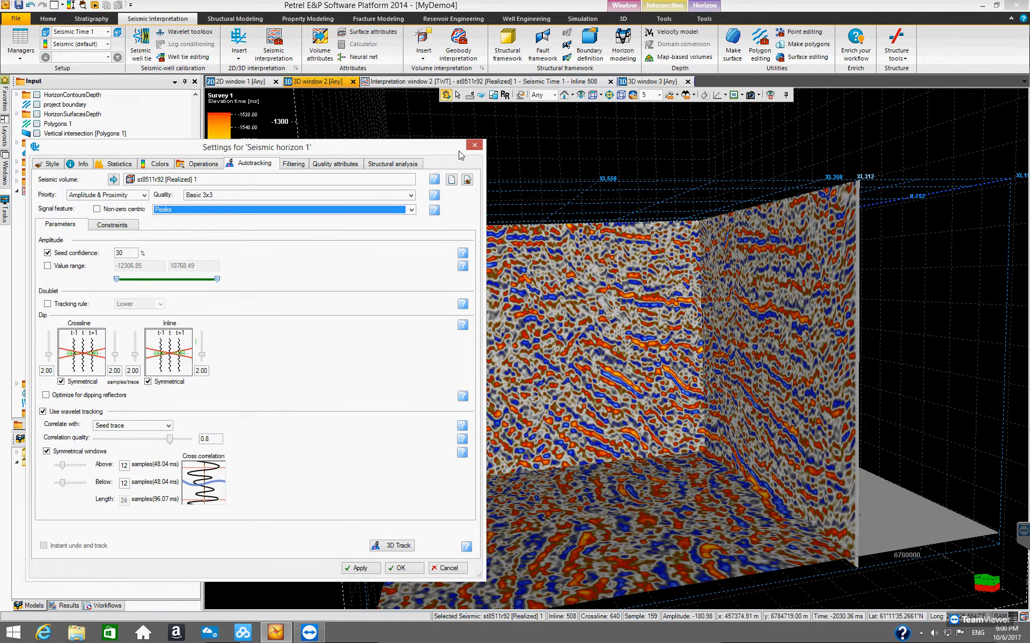
drag(413, 151, 353, 157)
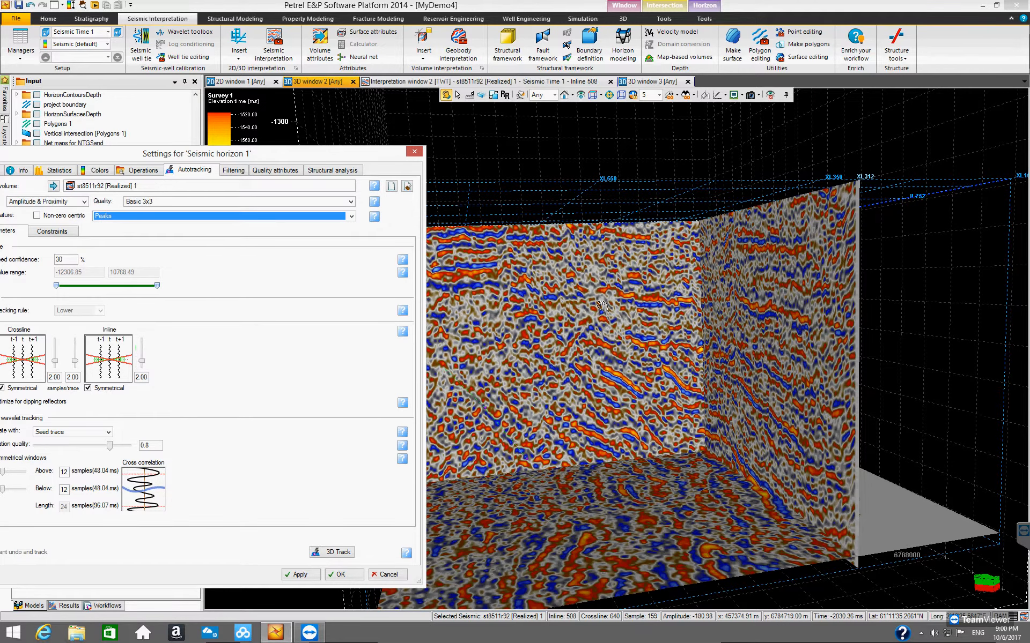
drag(323, 158, 538, 141)
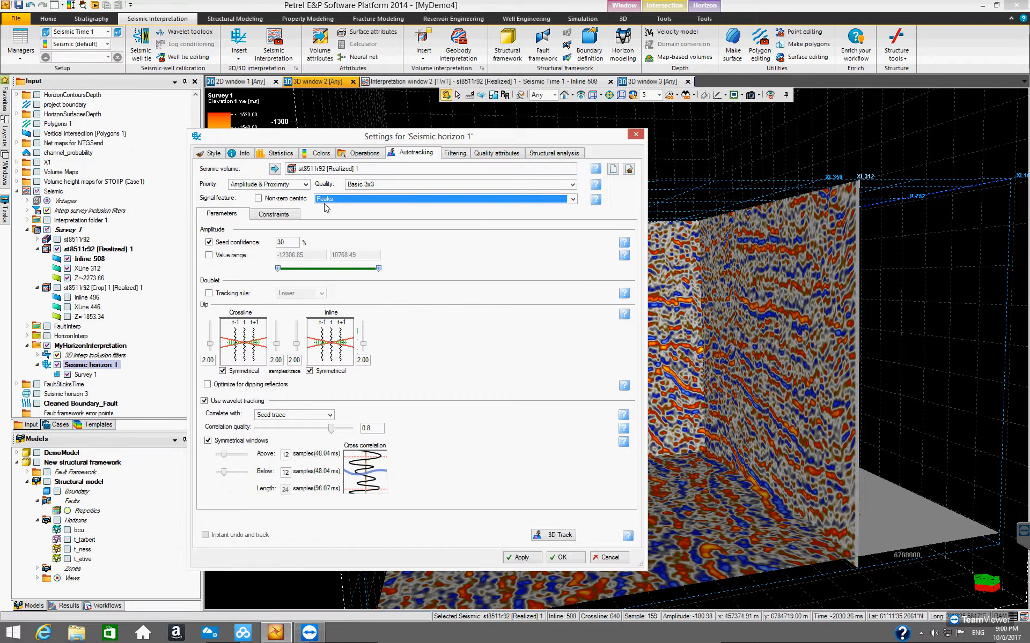
click(573, 199)
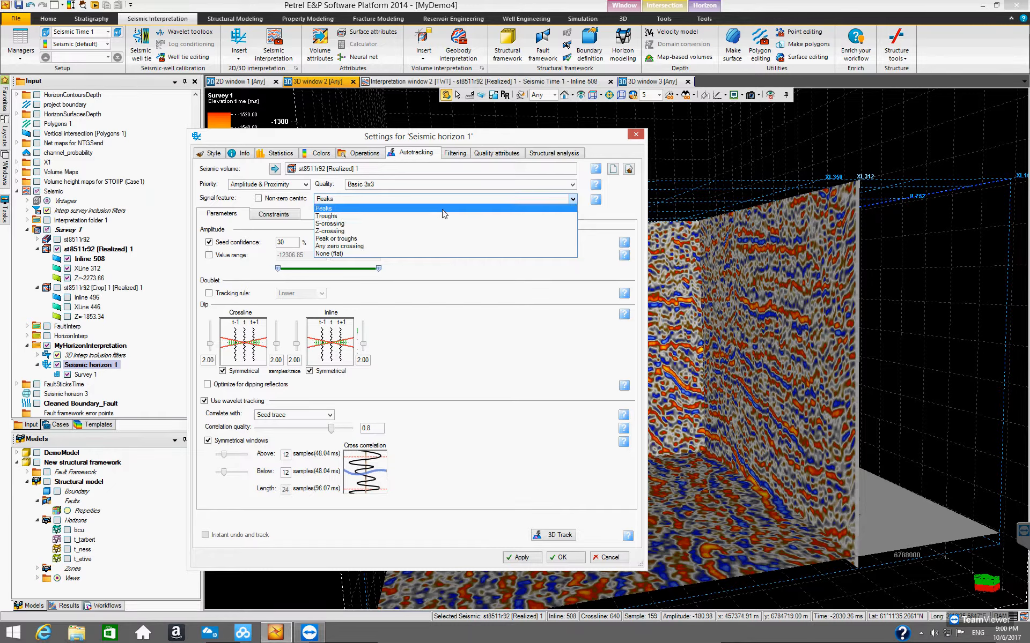
click(574, 201)
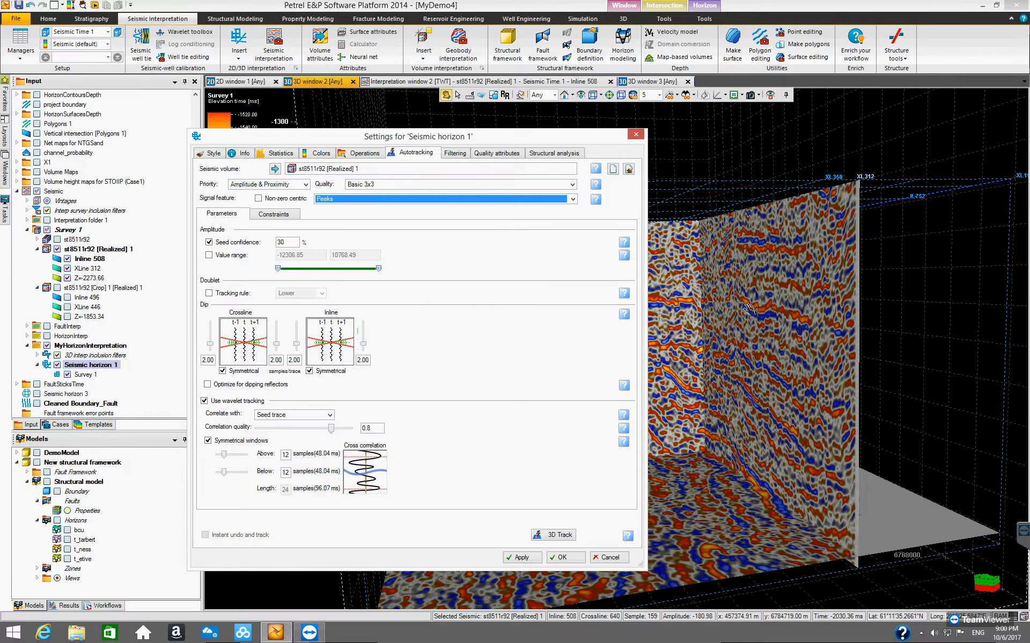
drag(589, 136, 451, 147)
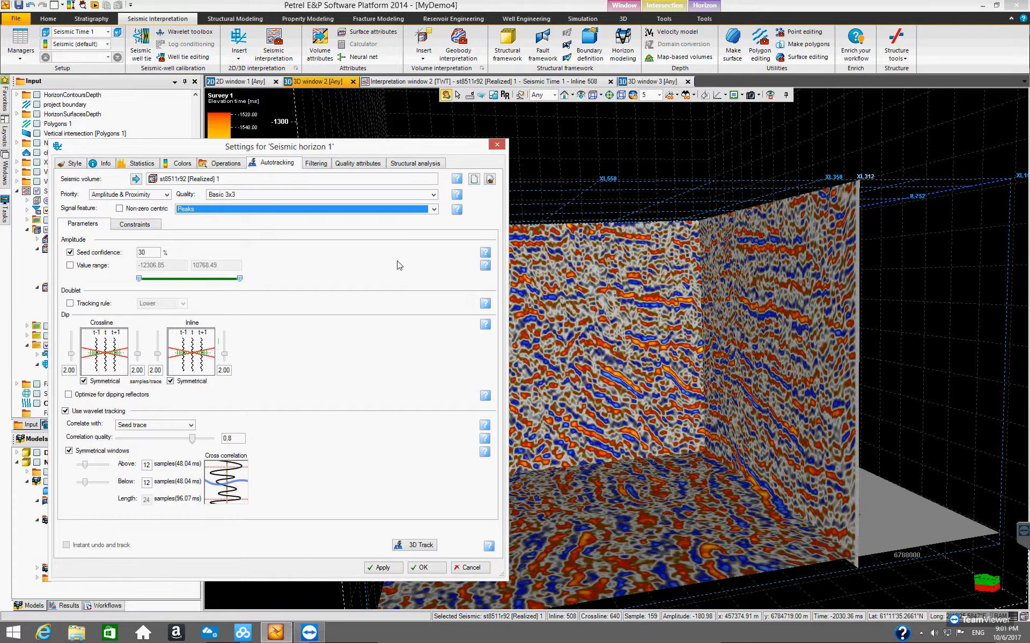
click(436, 213)
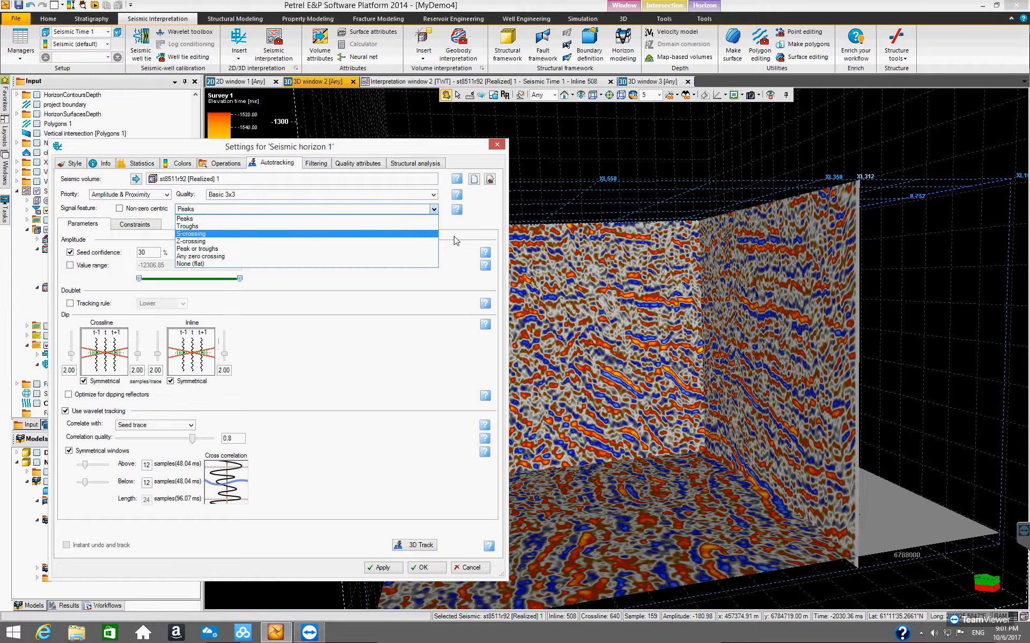
click(474, 218)
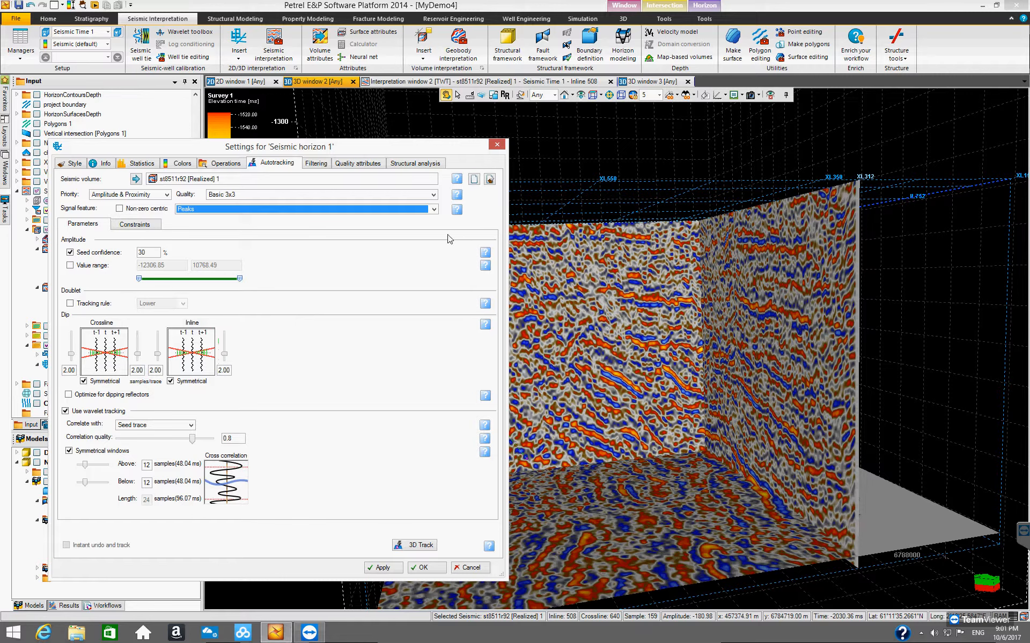
click(432, 209)
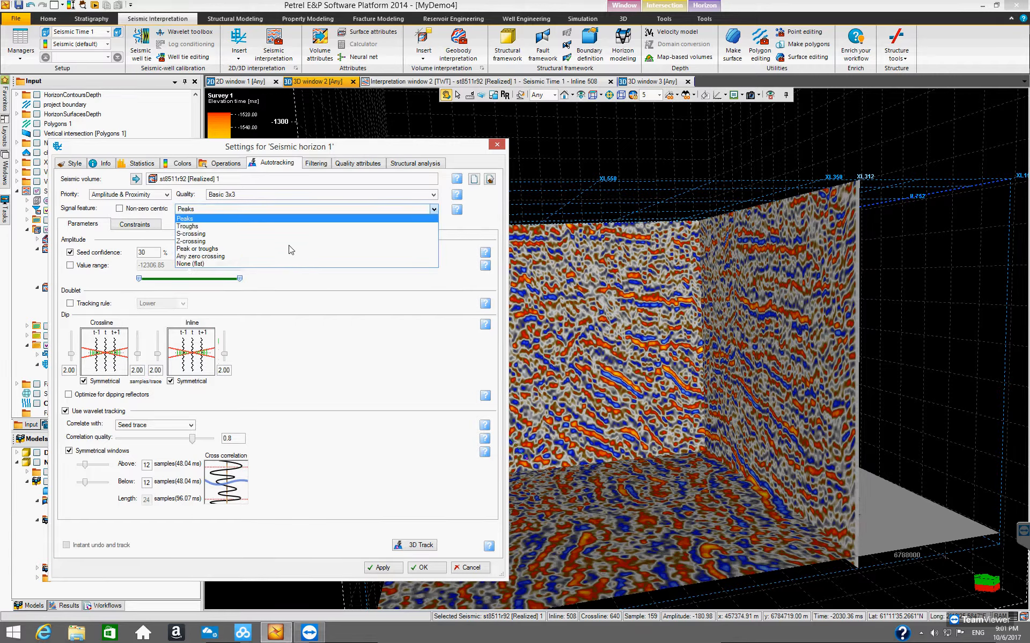
click(256, 218)
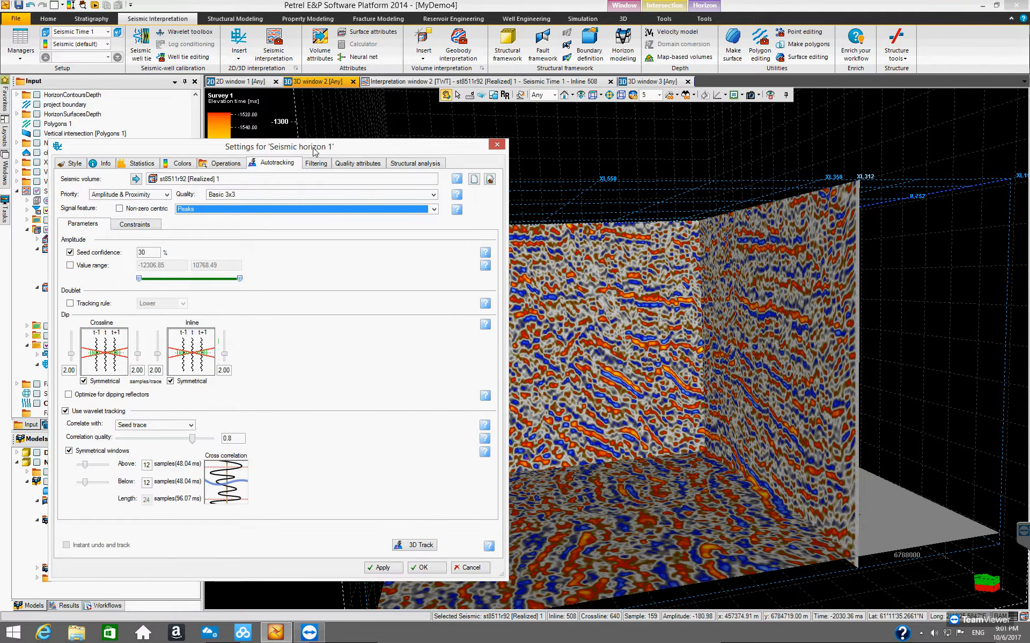
Step: Set the crossline dip value in the autotracking parameters to 2.20
drag(320, 152, 512, 161)
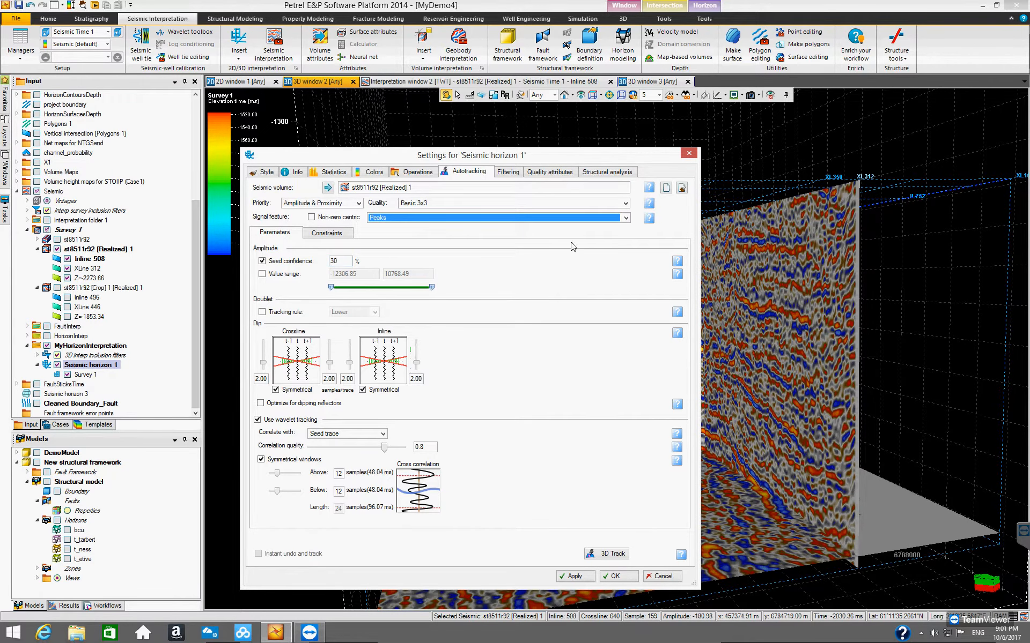
drag(609, 155, 570, 147)
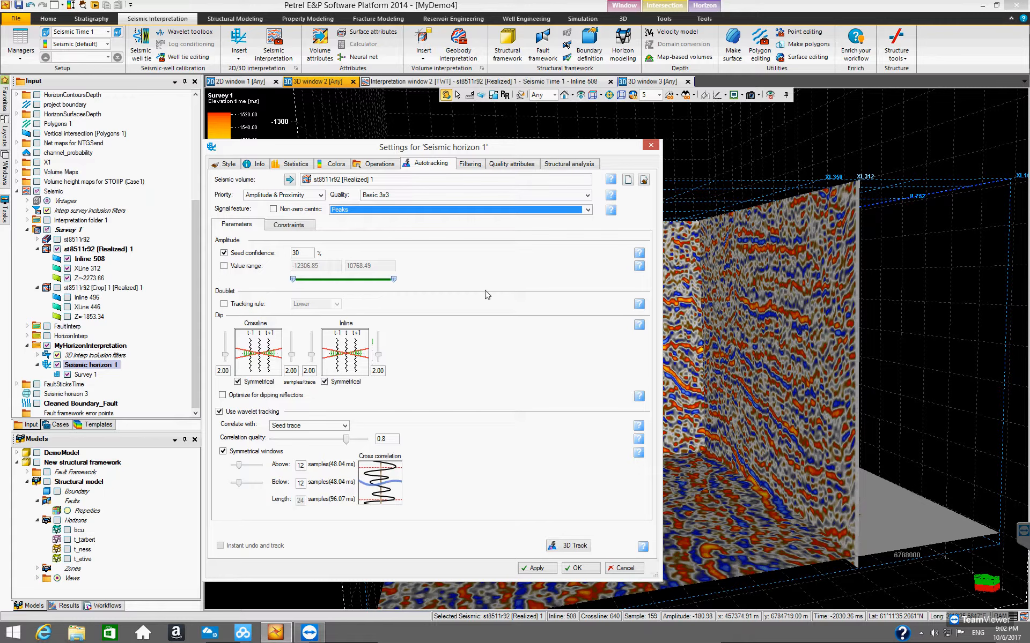
mouse_move(639, 256)
drag(326, 153, 392, 152)
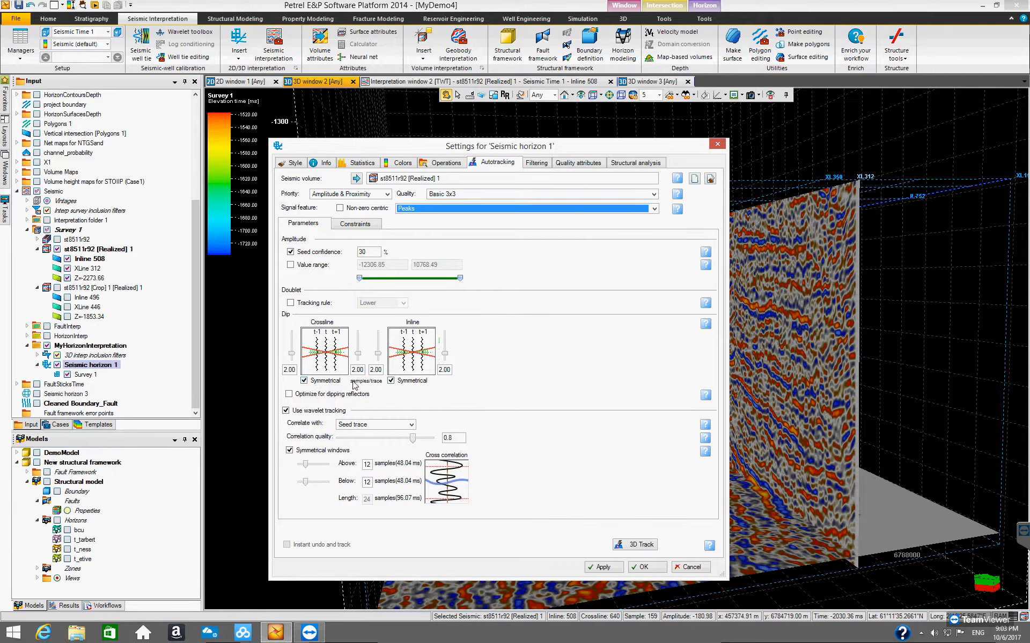
drag(358, 356, 361, 357)
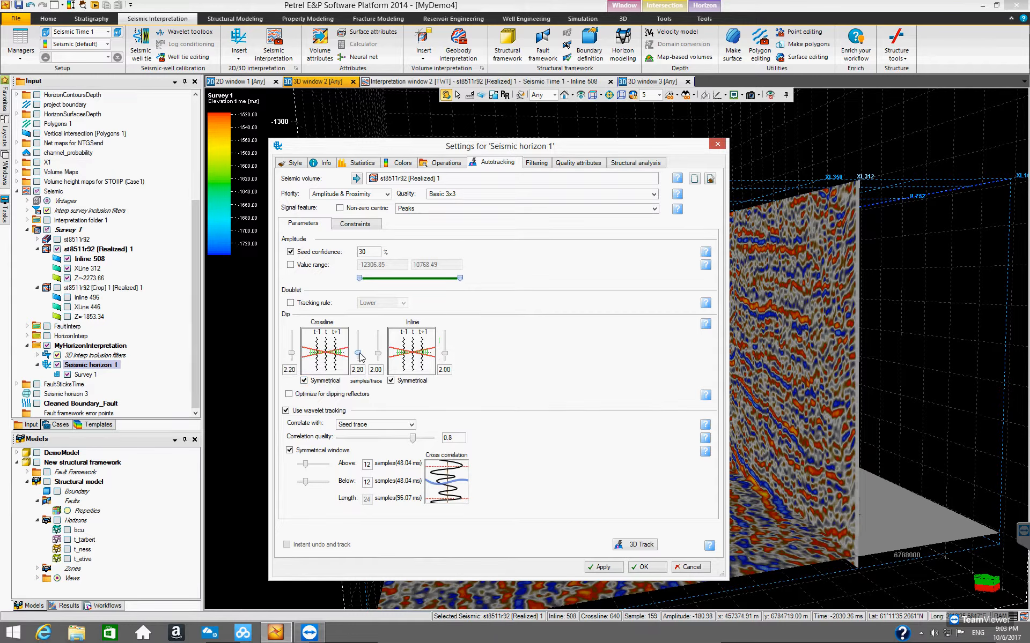
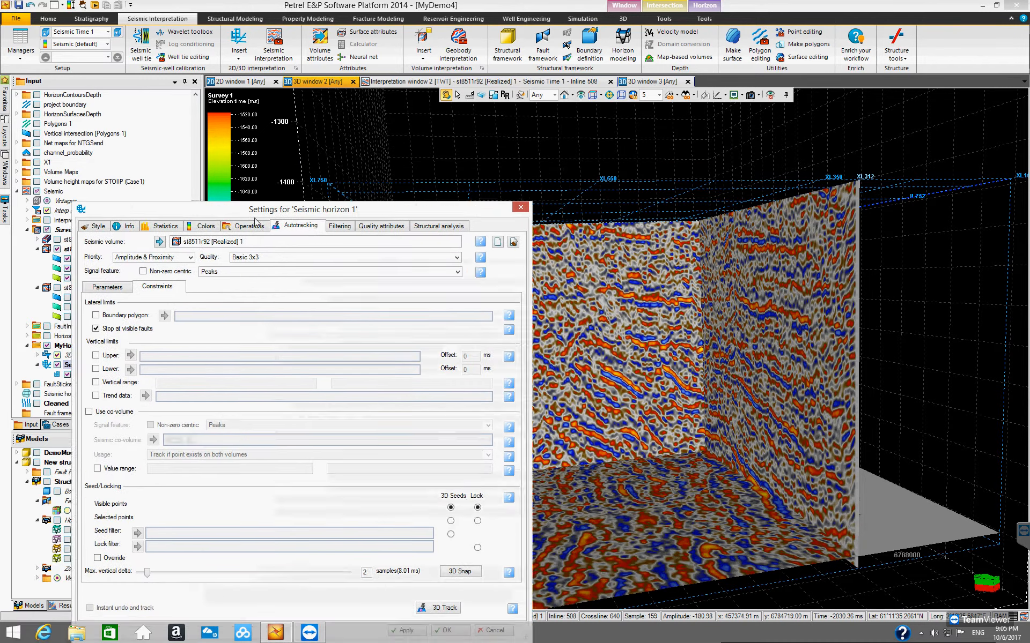
drag(584, 324, 558, 313)
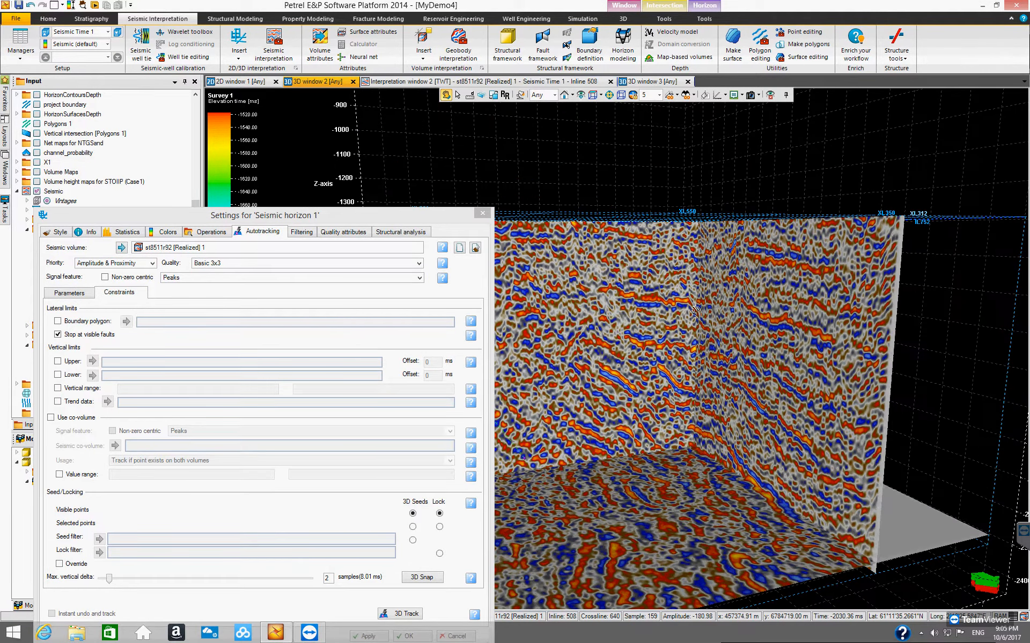
drag(360, 217, 252, 230)
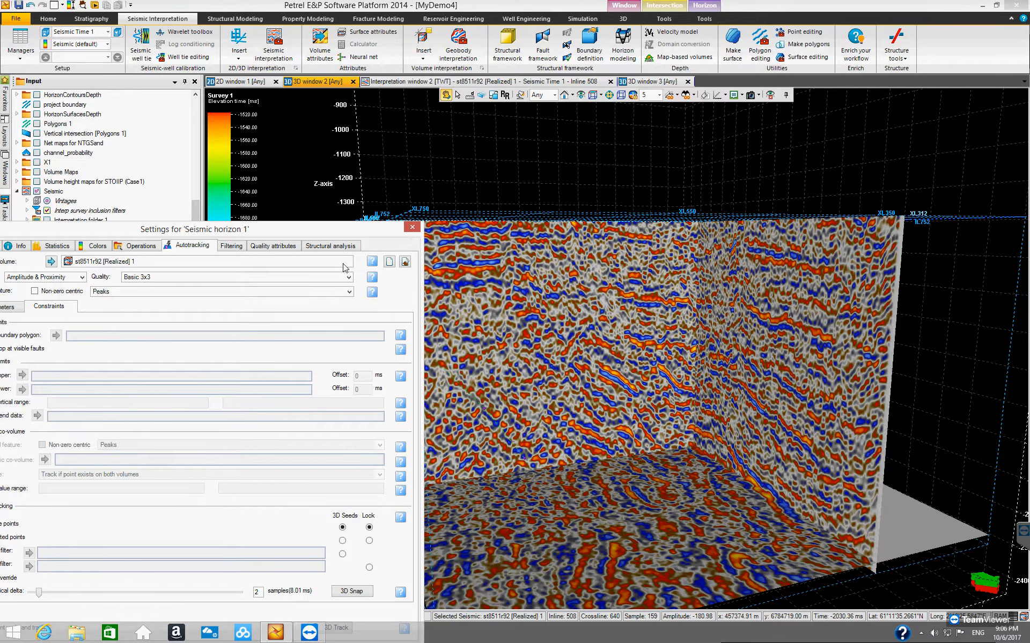
drag(338, 230, 616, 143)
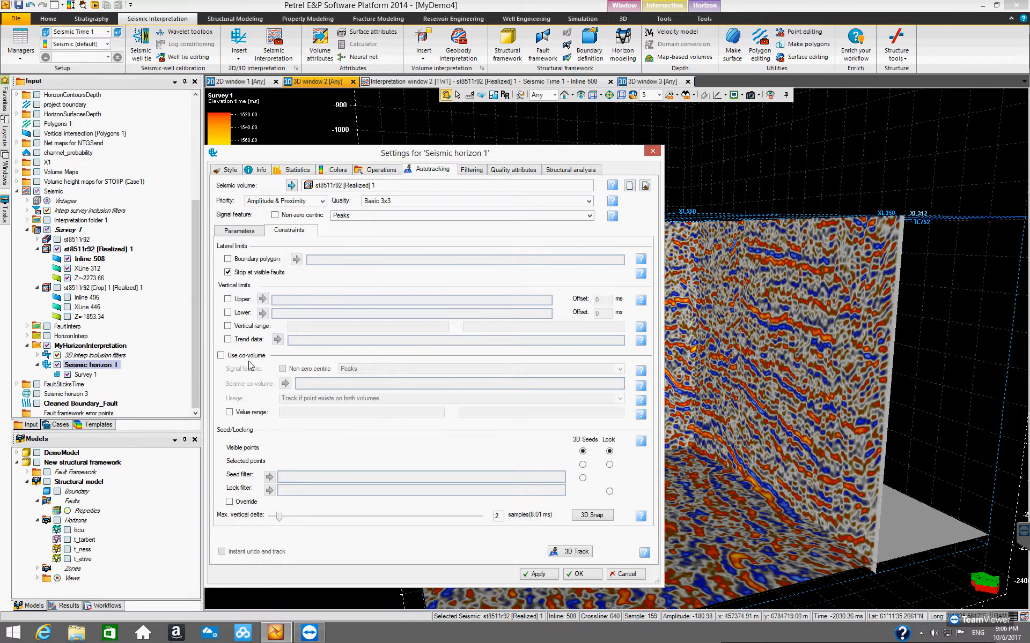
drag(316, 156, 443, 308)
drag(294, 201, 314, 163)
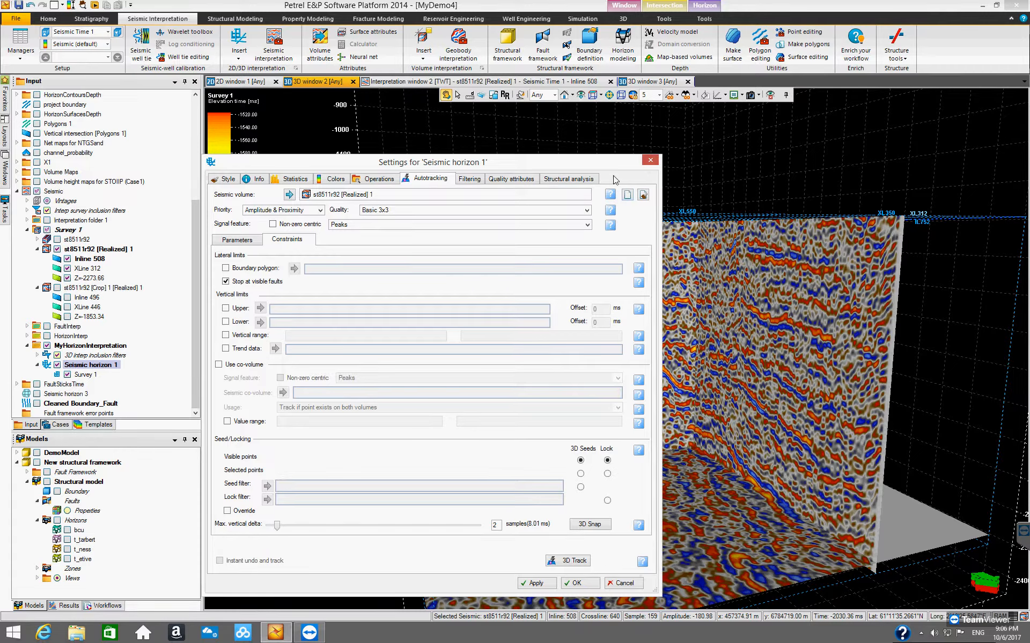
drag(582, 171, 535, 171)
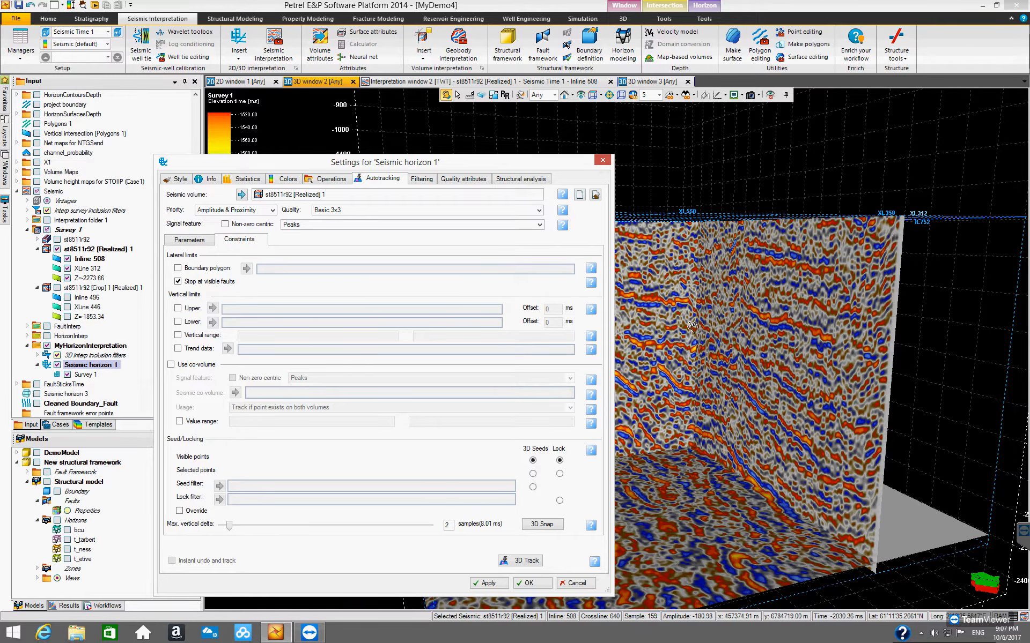
drag(788, 377, 753, 323)
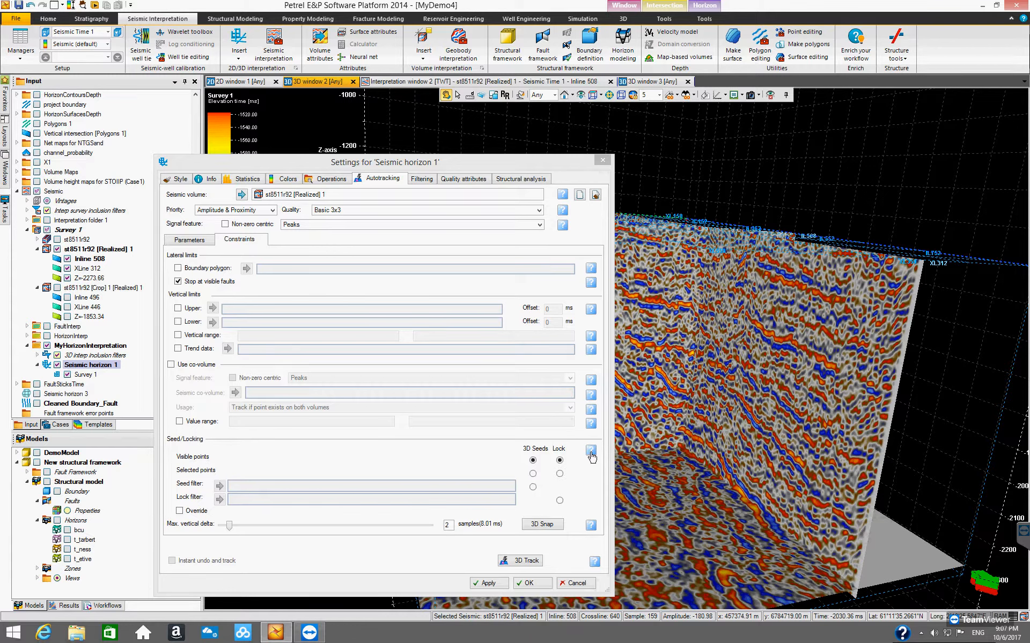
Step: Review the Parameters and Constraints tabs of the seismic horizon's autotracking settings
mouse_move(592, 452)
click(188, 241)
click(241, 242)
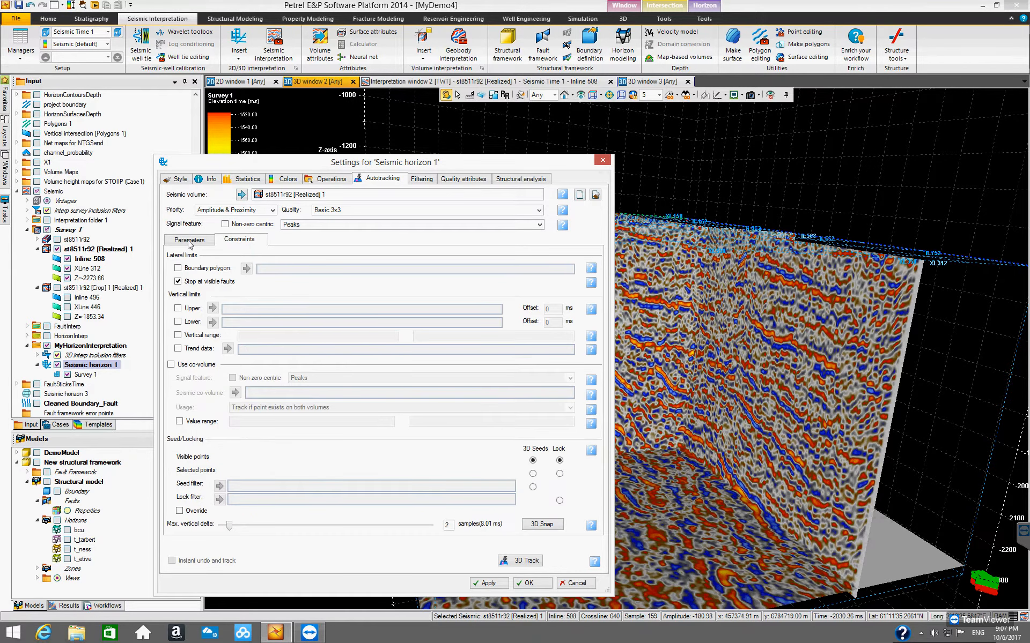
click(190, 241)
click(241, 243)
click(208, 242)
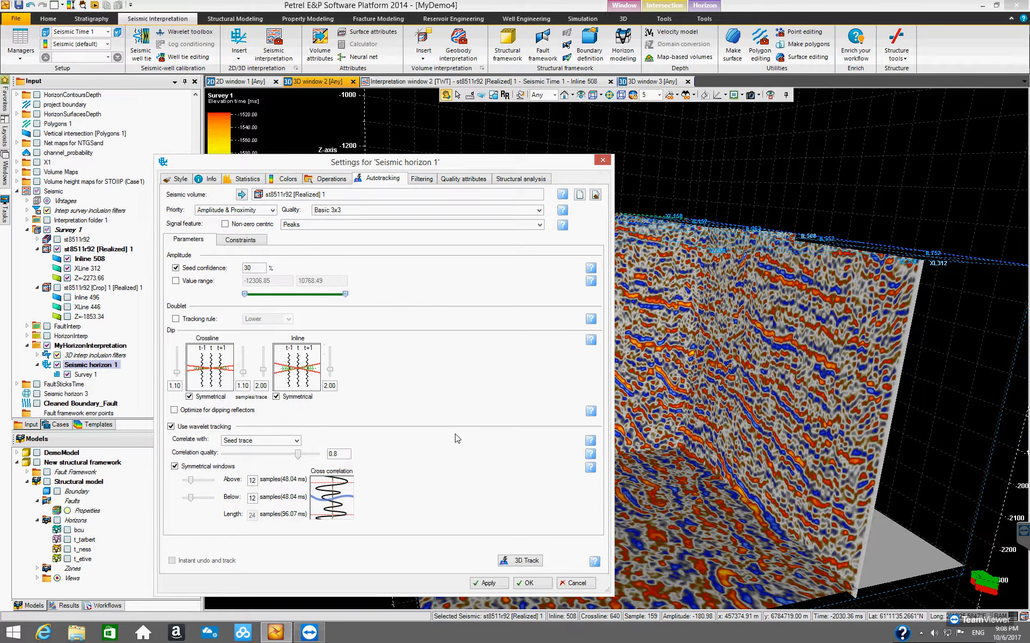
Step: Try to apply the autotracking settings, then close the seismic horizon settings dialog
click(545, 586)
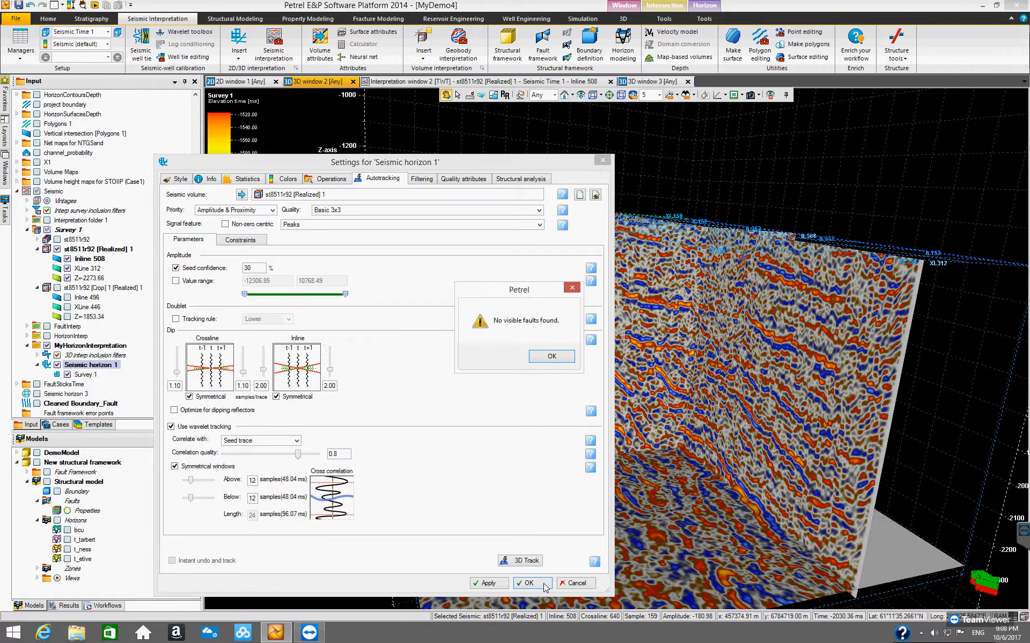
click(558, 356)
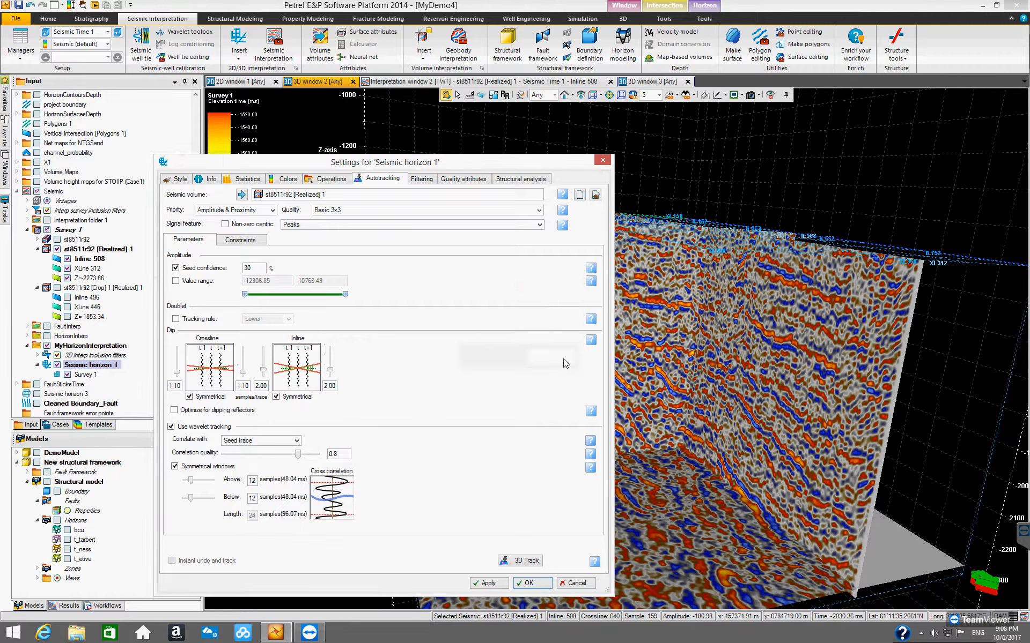
click(240, 240)
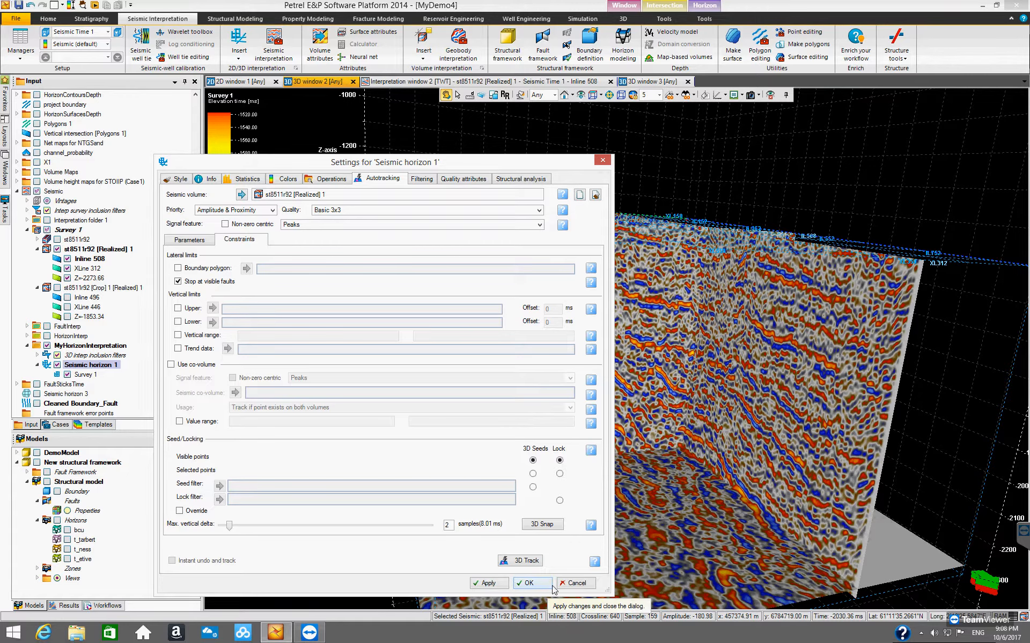
click(488, 584)
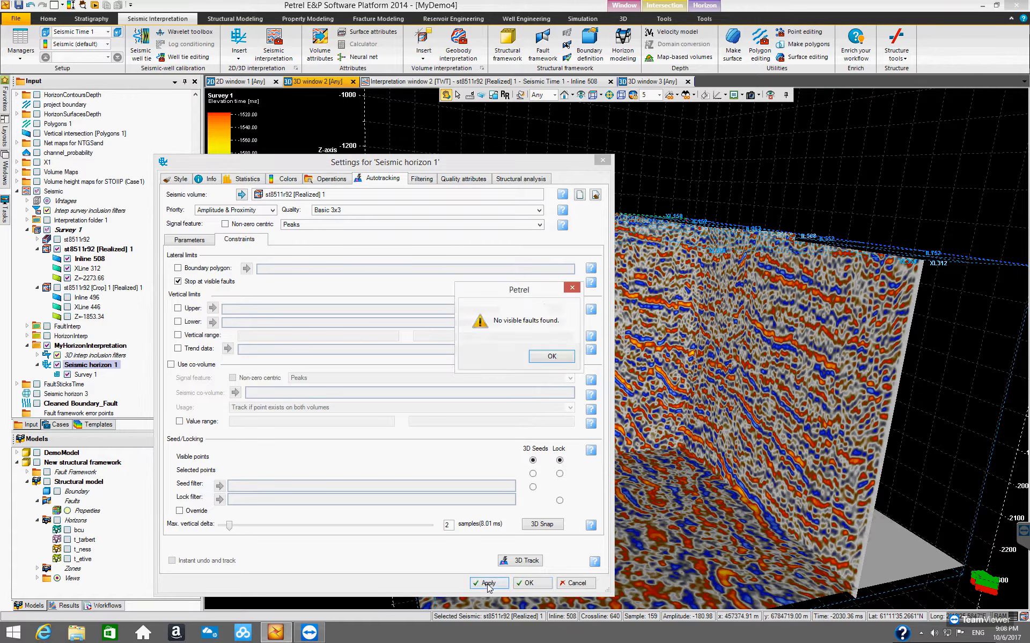
click(553, 357)
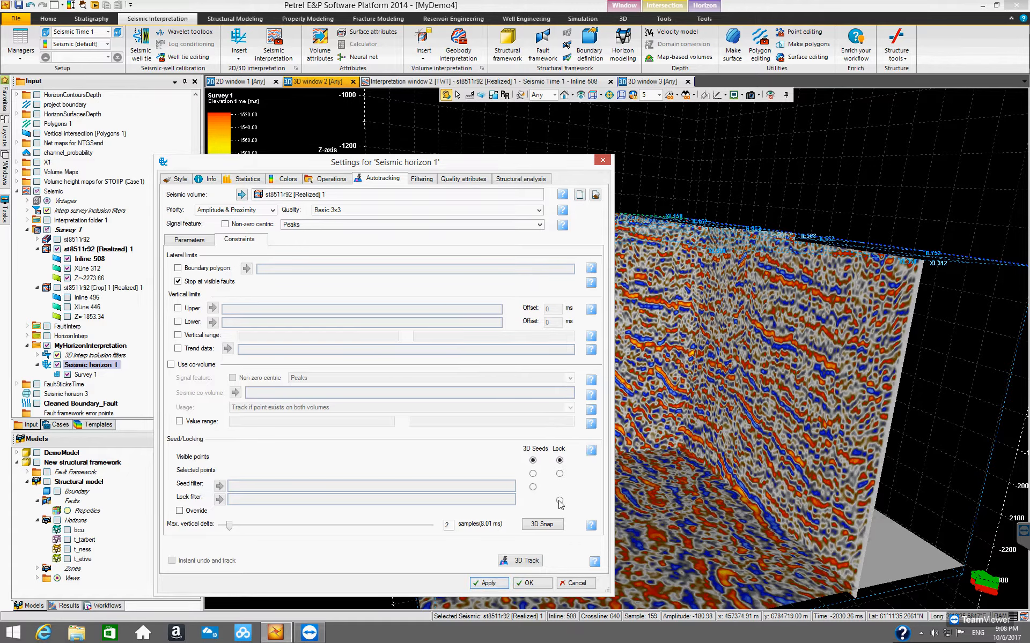
click(576, 583)
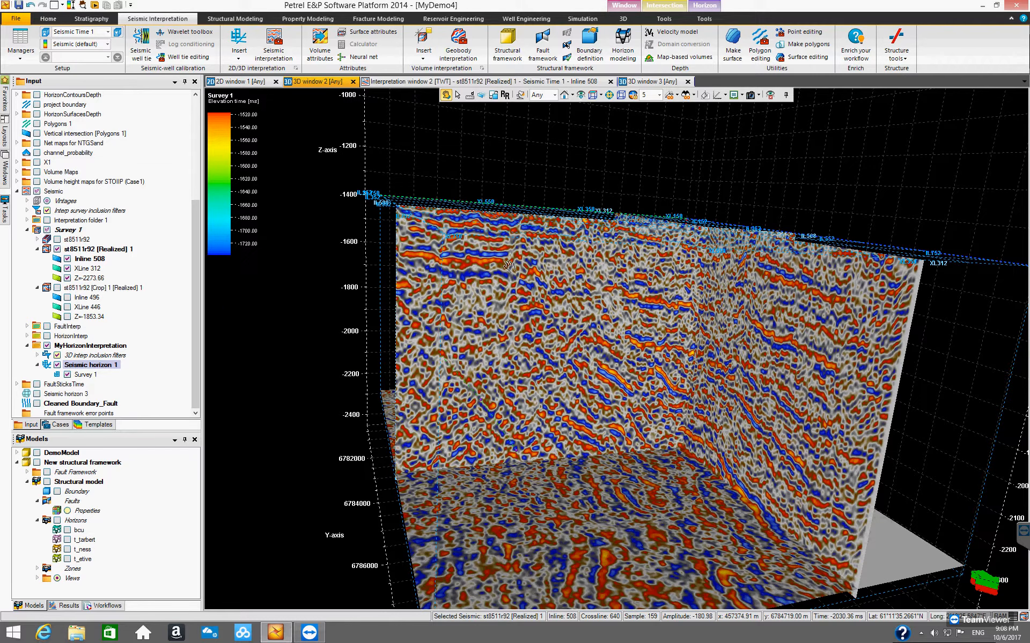
Step: Toggle the display of Seismic horizon 1 and its Survey 1 interpretation in the 3D window
drag(570, 294, 602, 297)
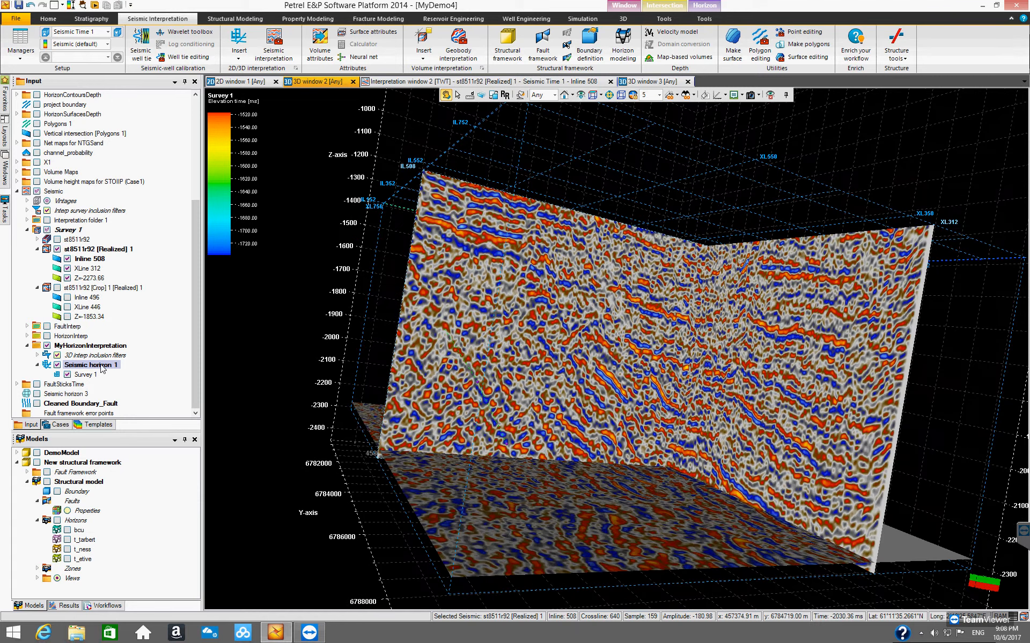
click(38, 365)
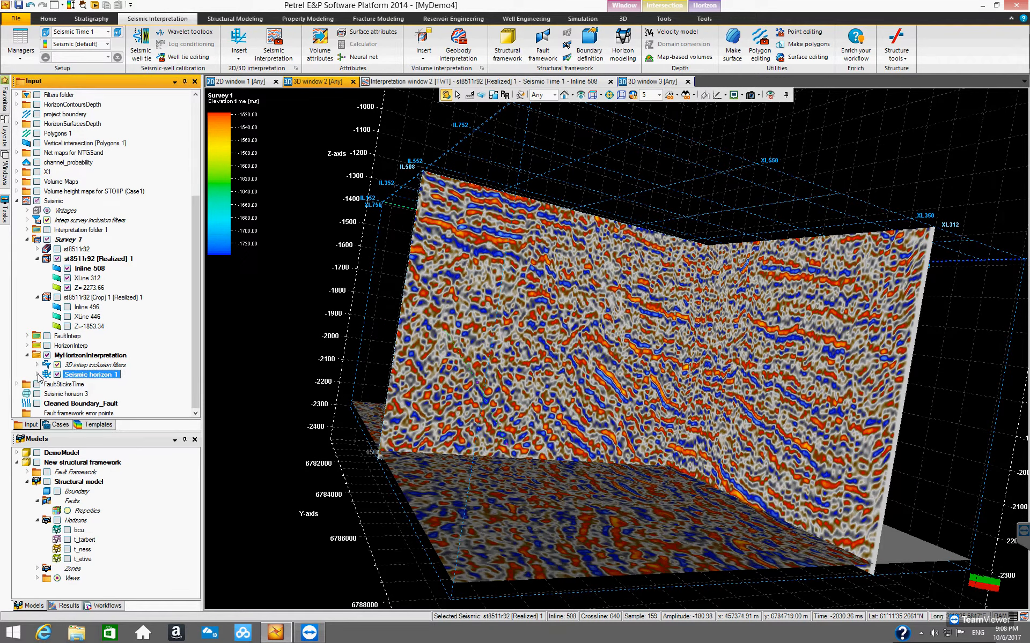
click(37, 374)
click(84, 385)
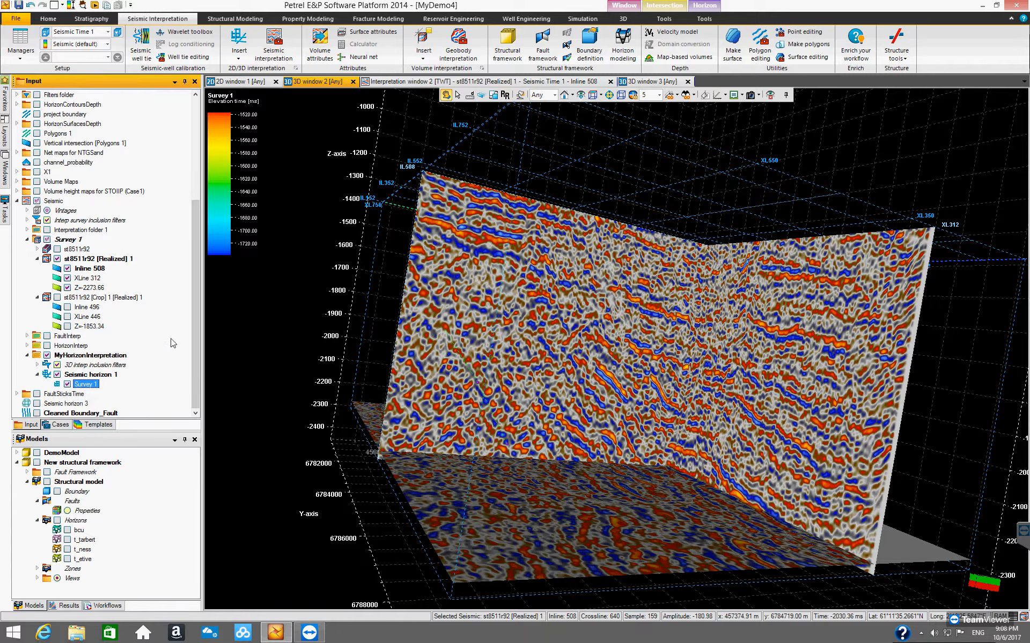
scroll(196, 311, down, 1)
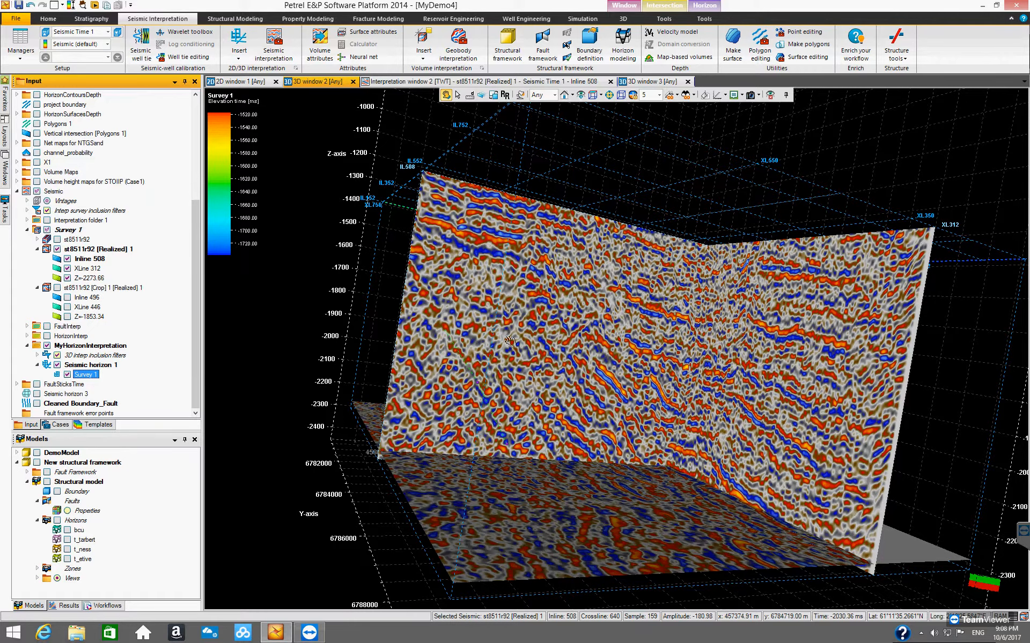
drag(494, 368, 723, 397)
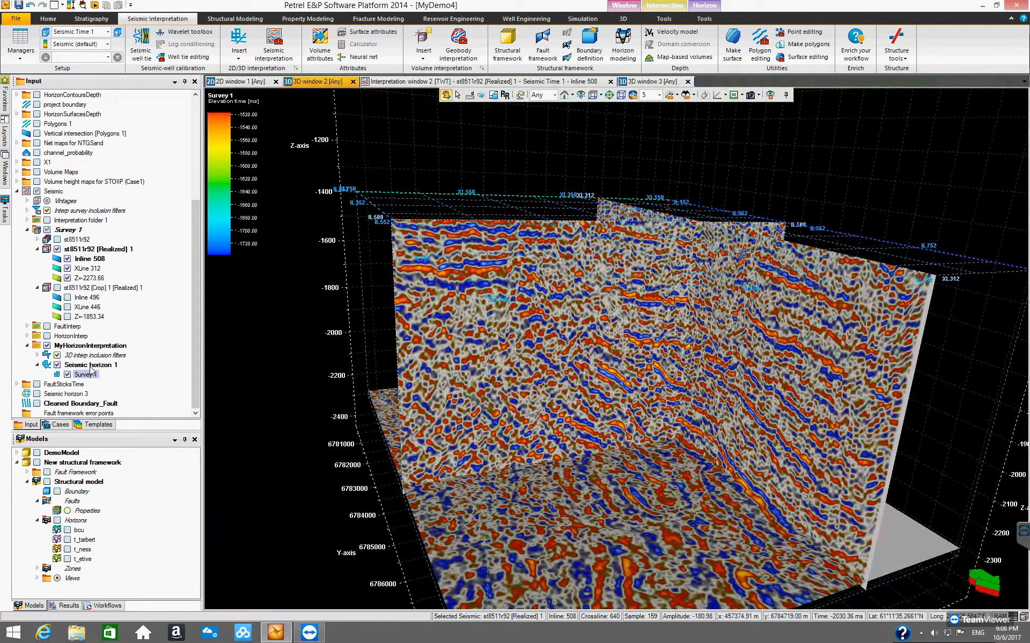
click(90, 366)
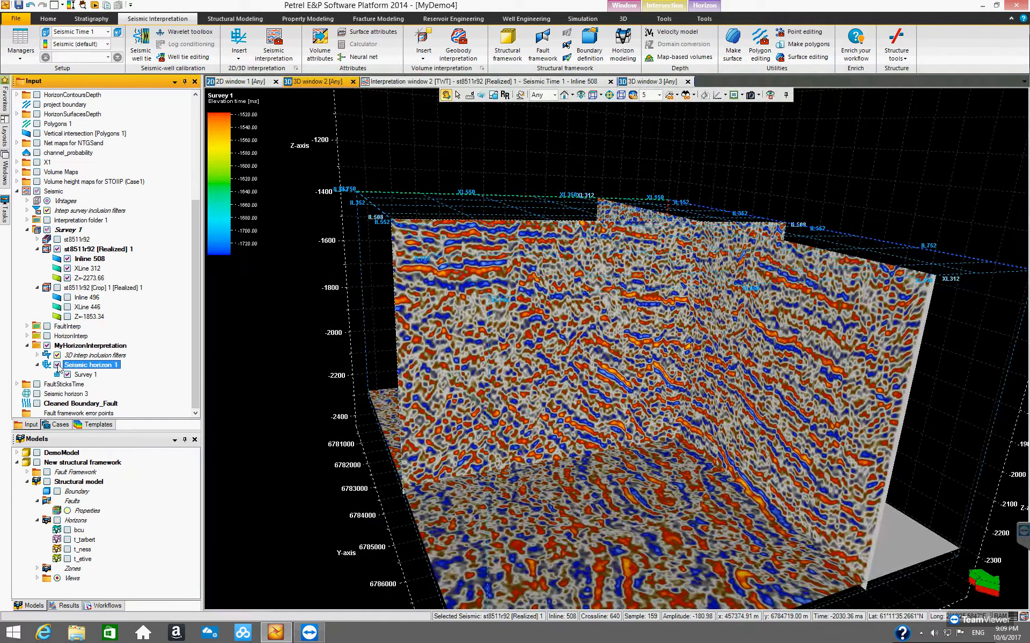
click(57, 365)
click(56, 365)
click(57, 365)
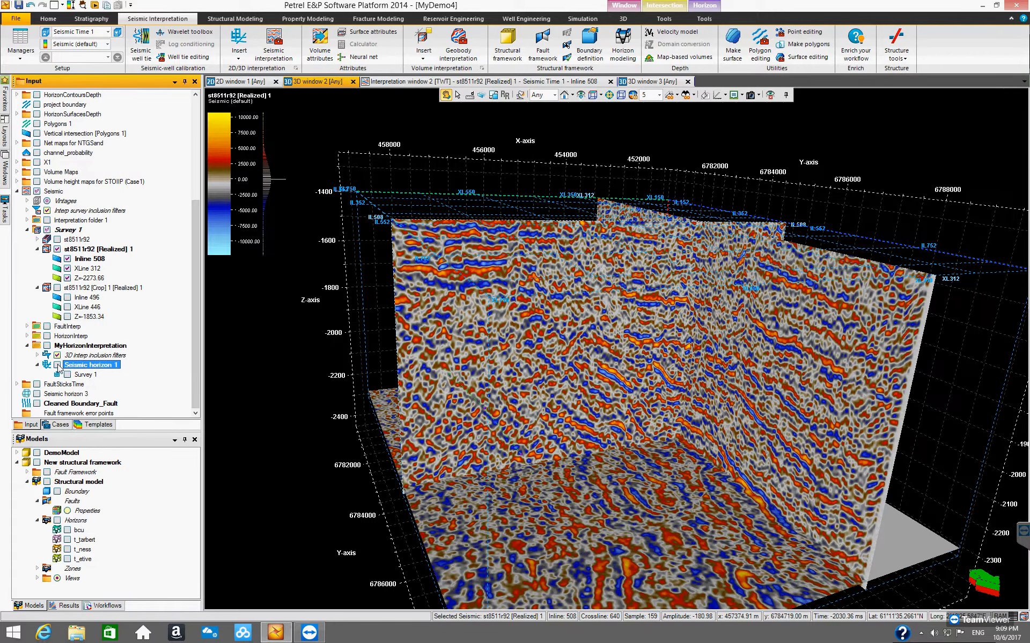
click(67, 375)
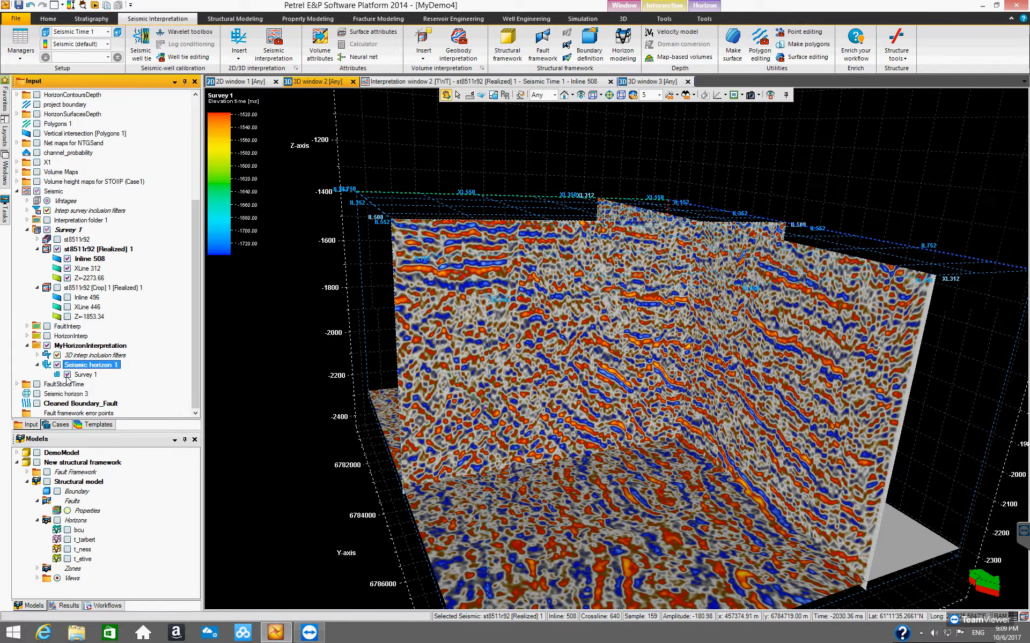
click(67, 375)
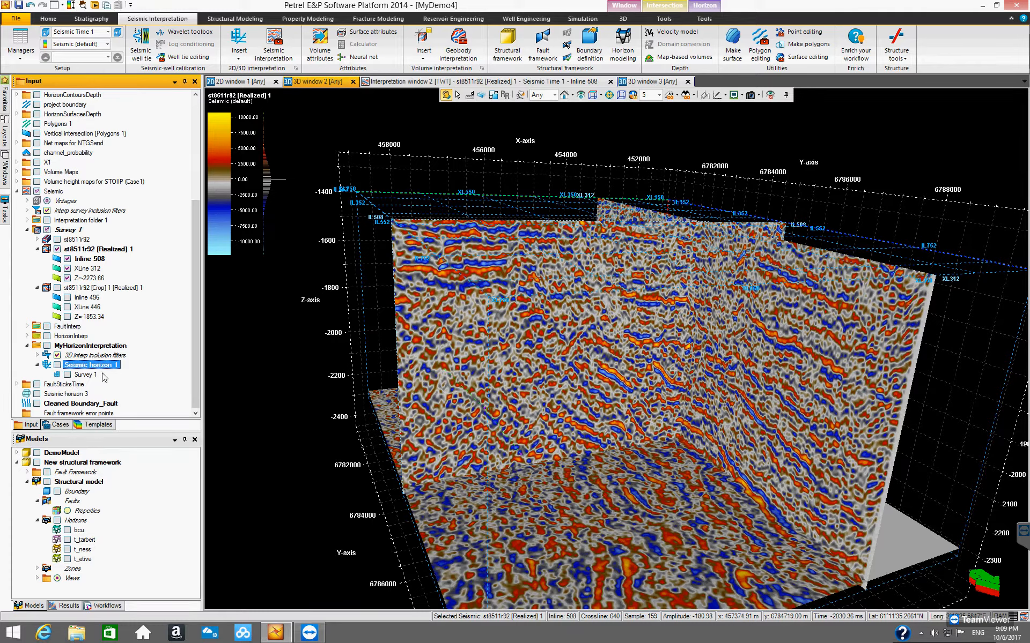
click(635, 439)
drag(635, 439, 588, 449)
click(88, 374)
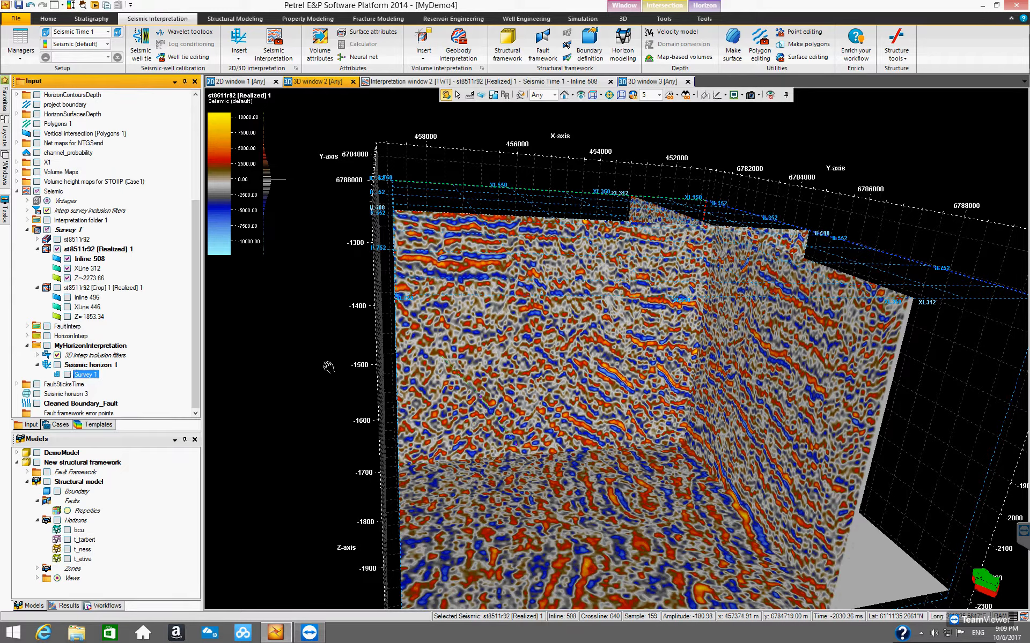
Step: Delete Seismic horizon 1 from the MyHorizonInterpretation folder
click(95, 366)
right_click(96, 370)
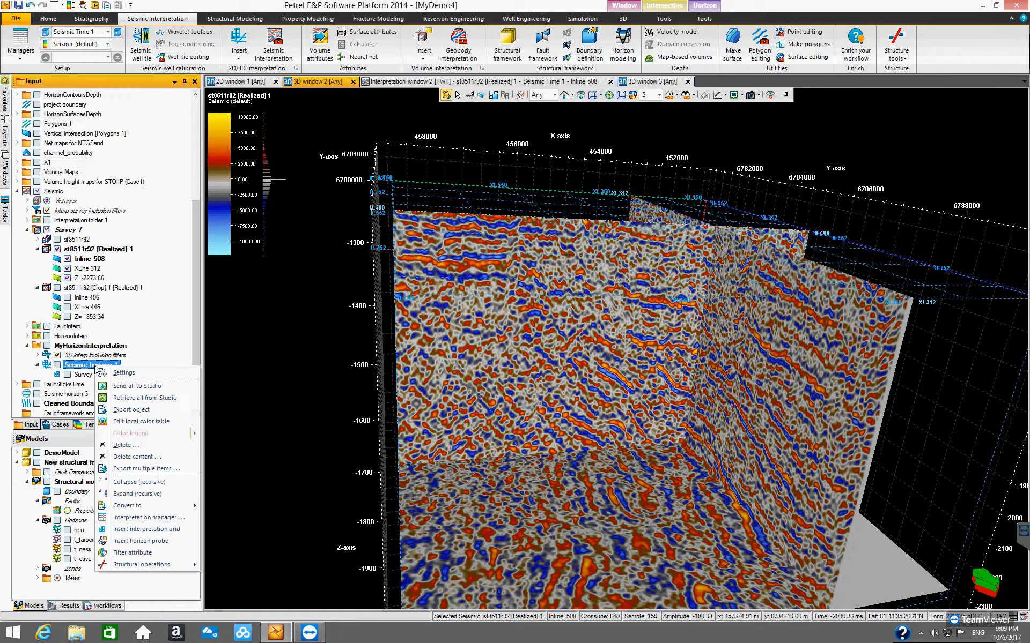
click(137, 446)
click(543, 352)
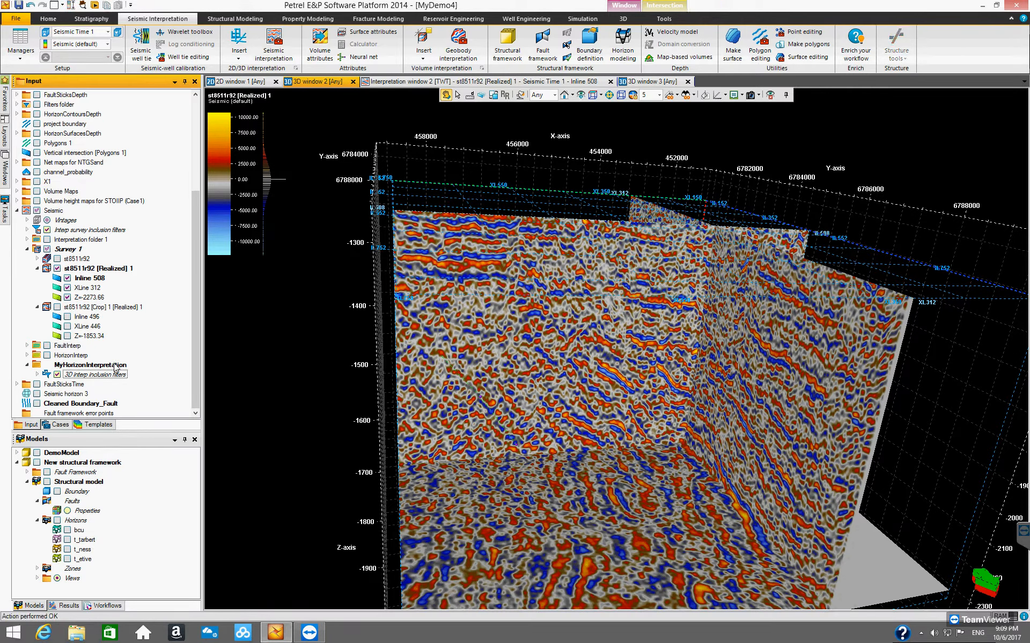
Step: Insert a new seismic horizon into the MyHorizonInterpretation folder and select it
click(118, 366)
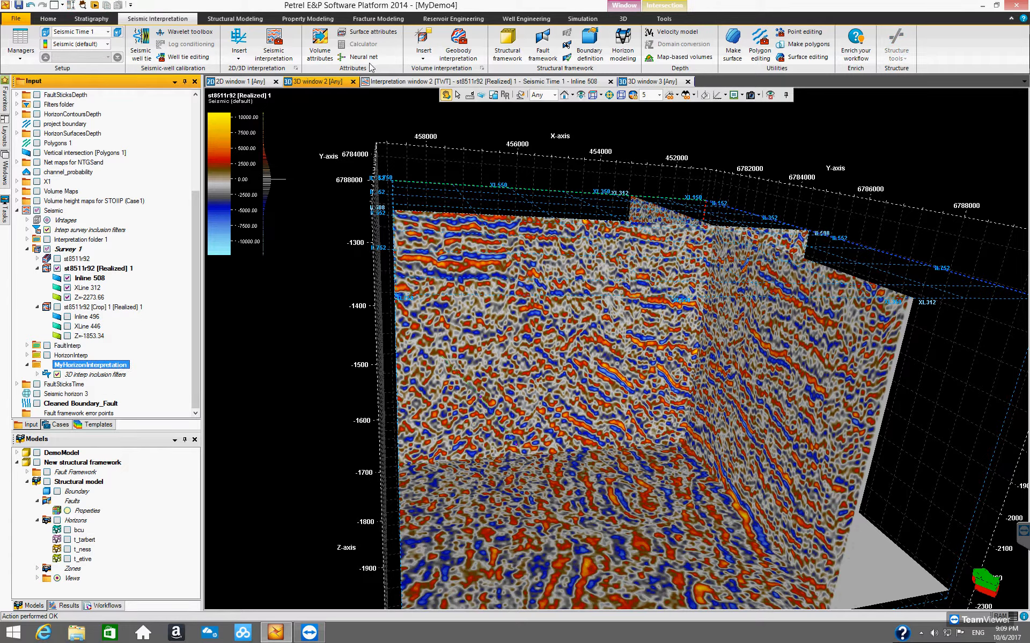
click(239, 38)
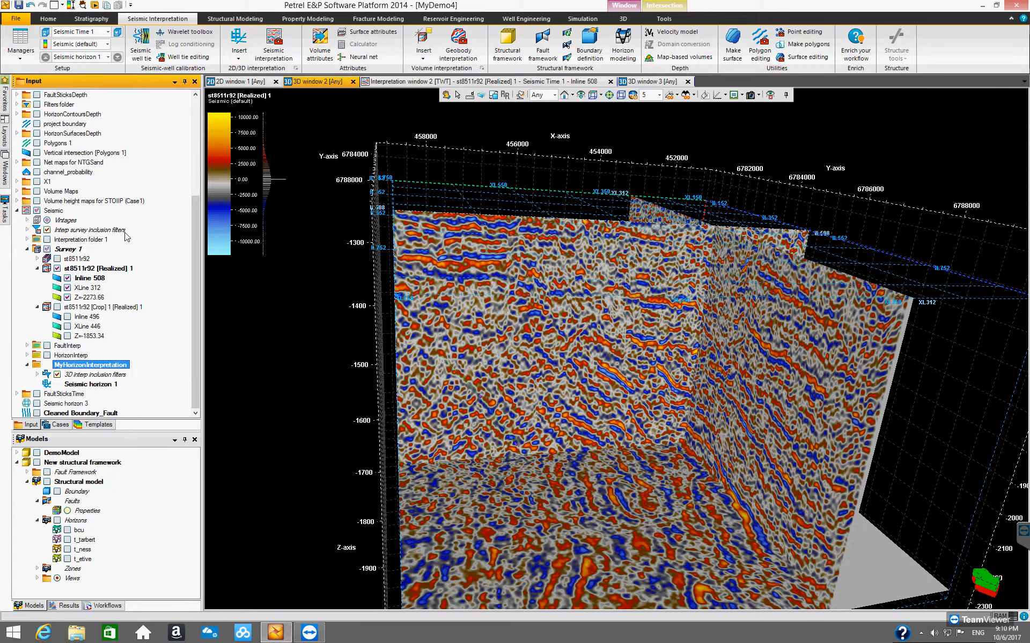
click(87, 385)
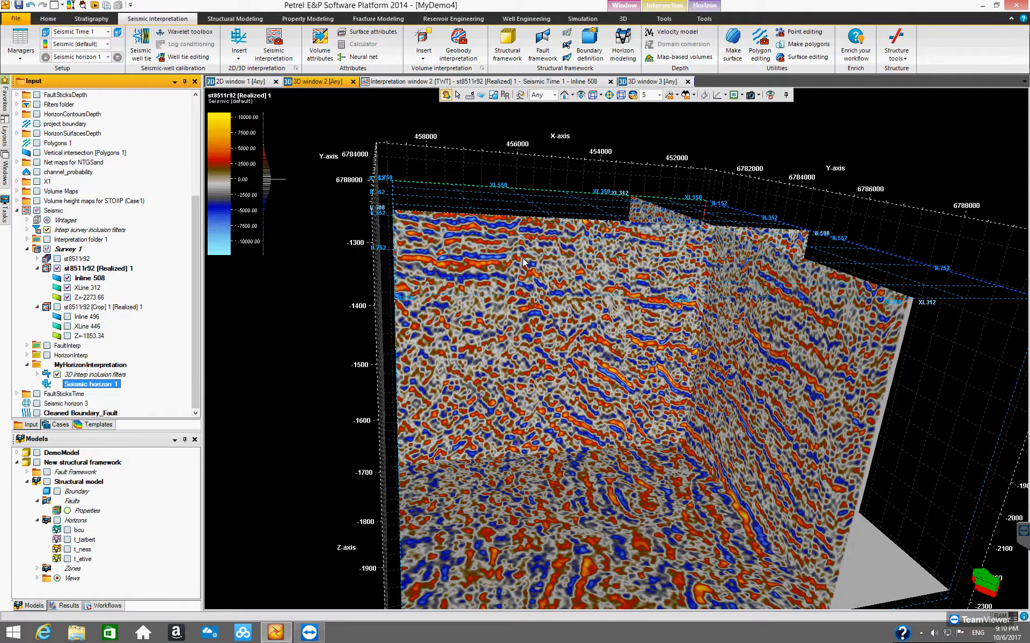
Step: Switch to the interpretation window displaying Inline 508
drag(547, 378, 526, 433)
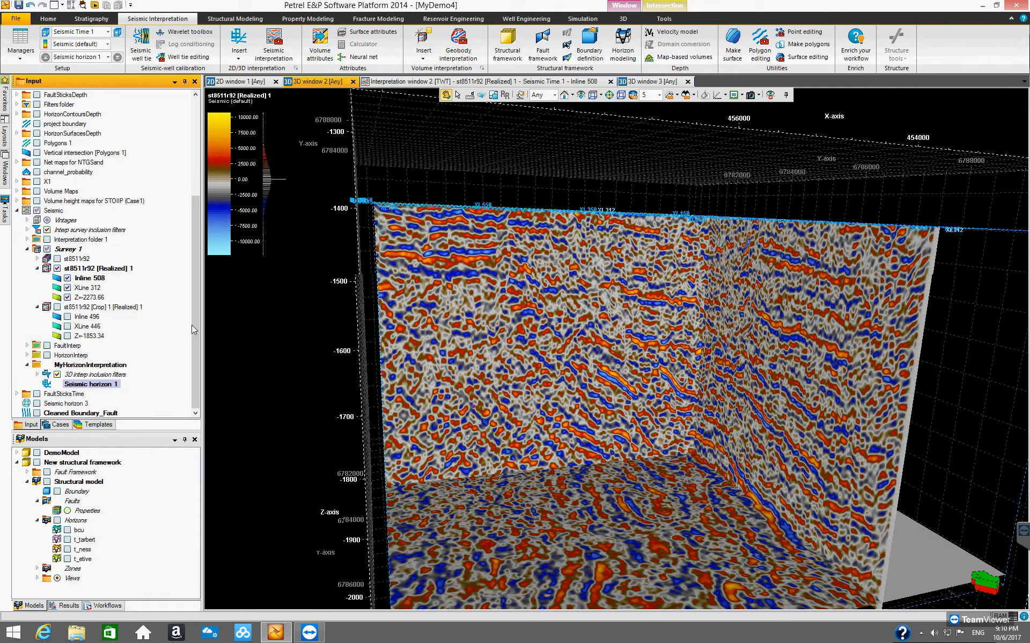
drag(194, 323, 193, 330)
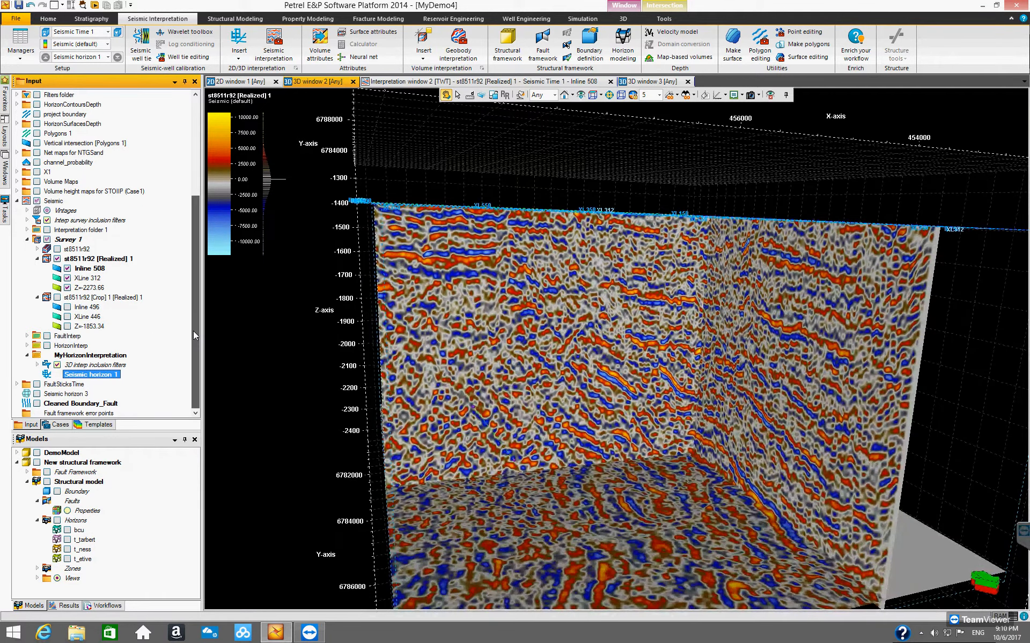
click(17, 463)
drag(194, 378, 198, 285)
drag(198, 242, 198, 237)
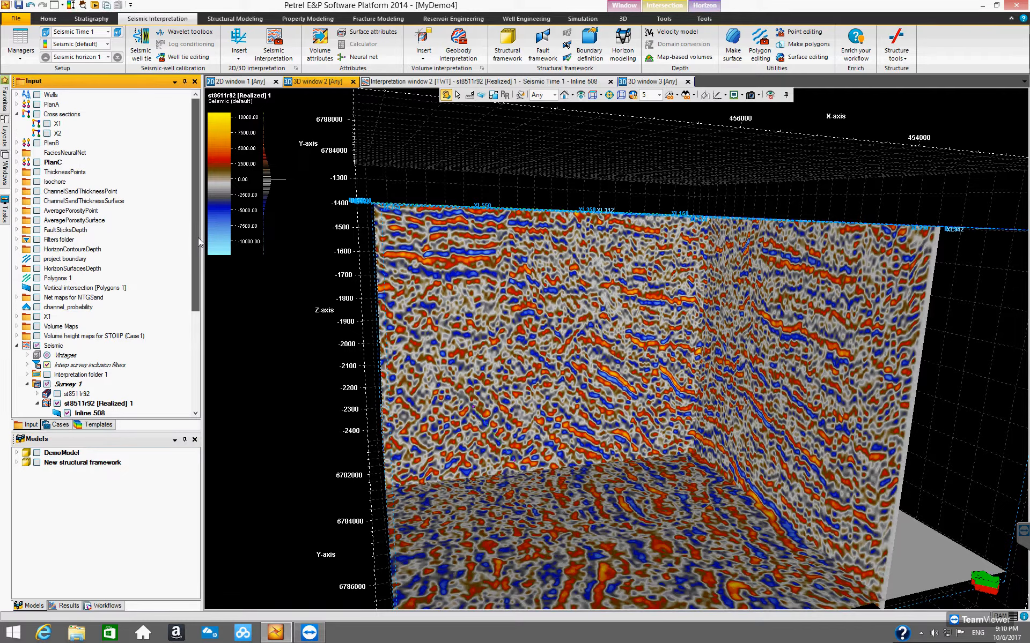
drag(198, 260, 185, 397)
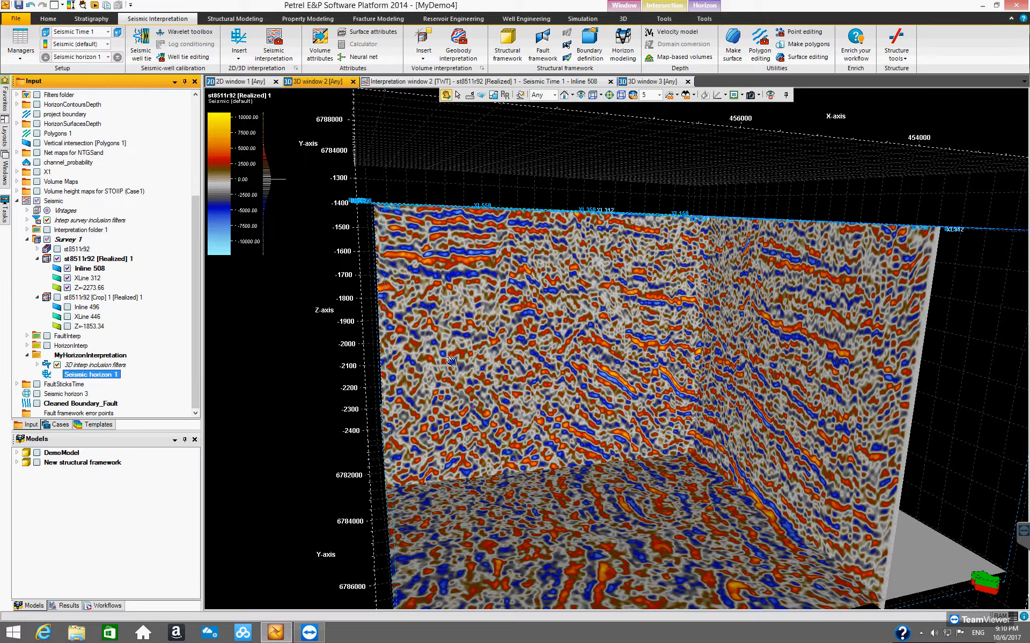
drag(482, 369, 424, 271)
click(501, 82)
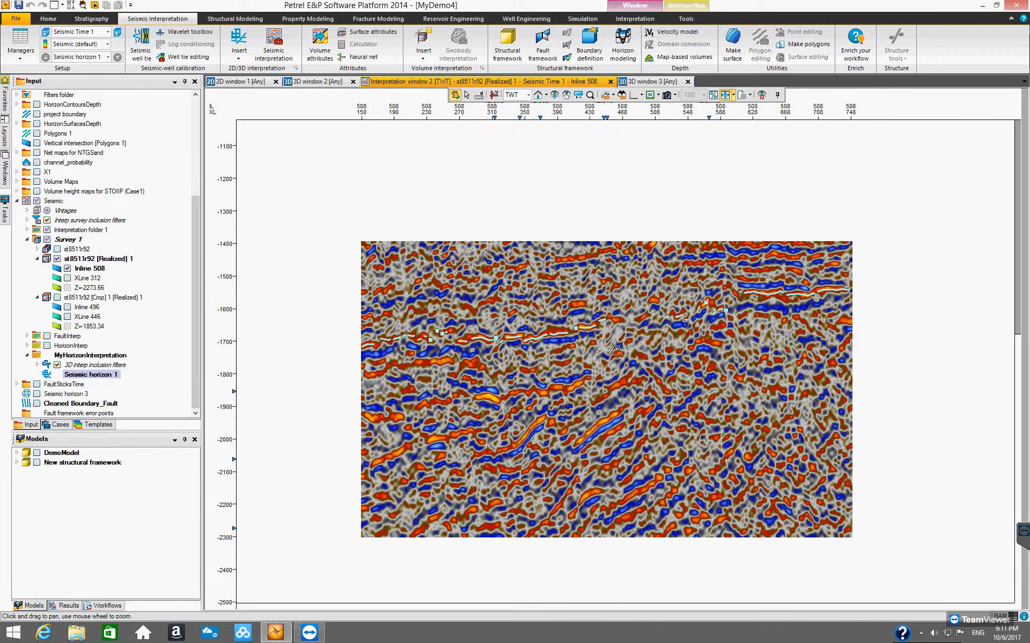
click(195, 366)
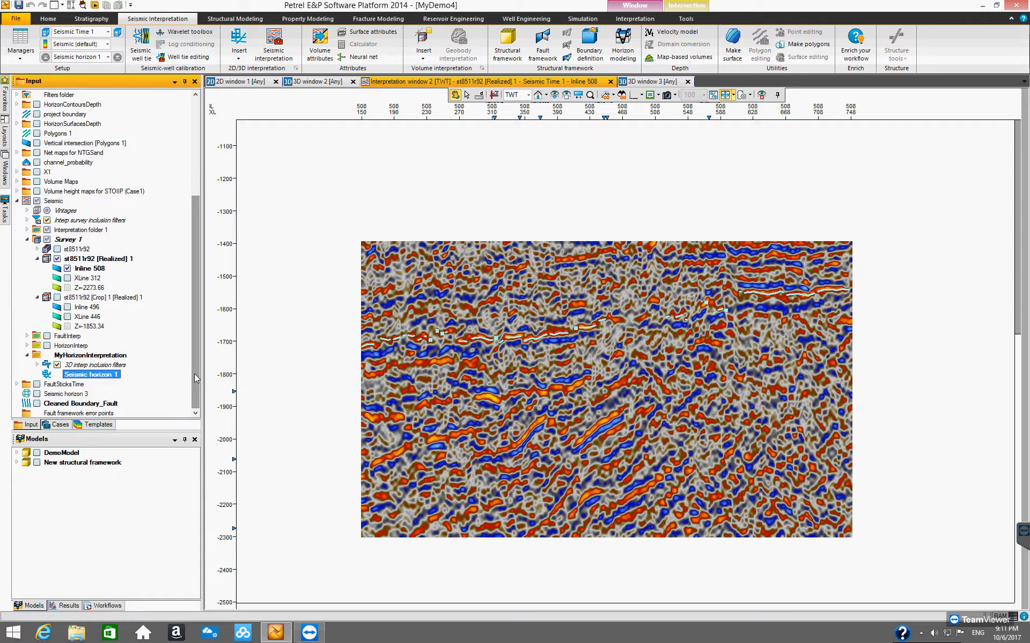
Step: Turn off the display of Interpretation folder 1 in the interpretation window
click(109, 414)
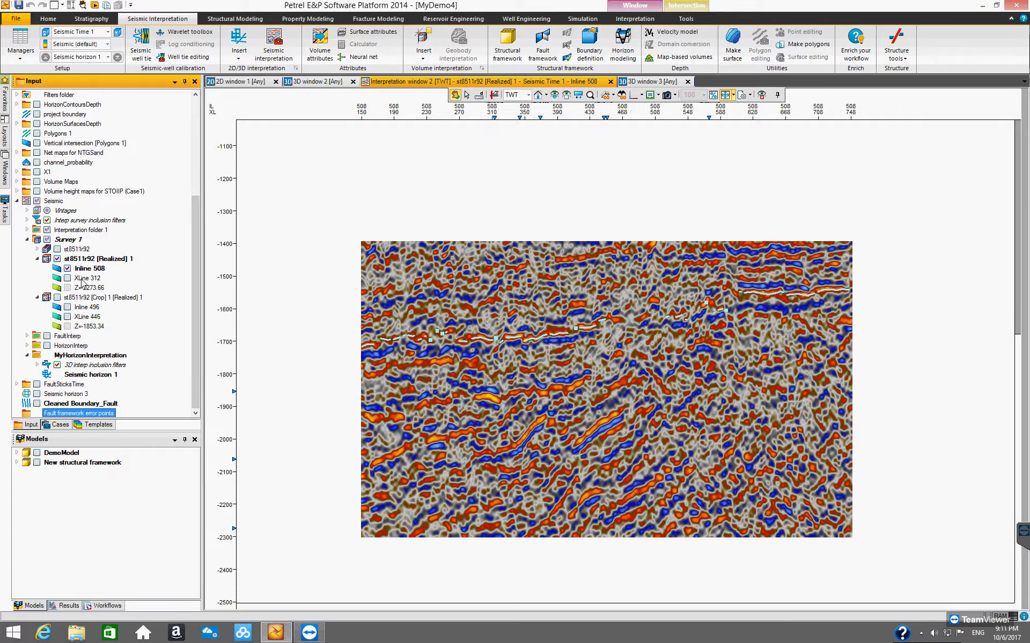
click(48, 230)
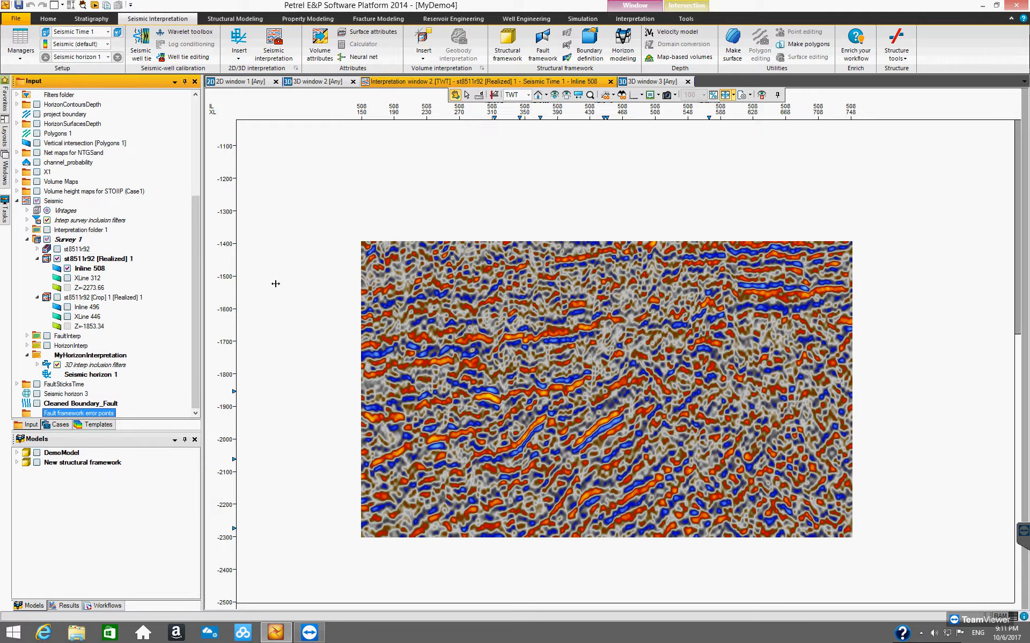
Step: Open the Seismic interpretation tool palette and move it off the seismic section
click(554, 64)
click(274, 54)
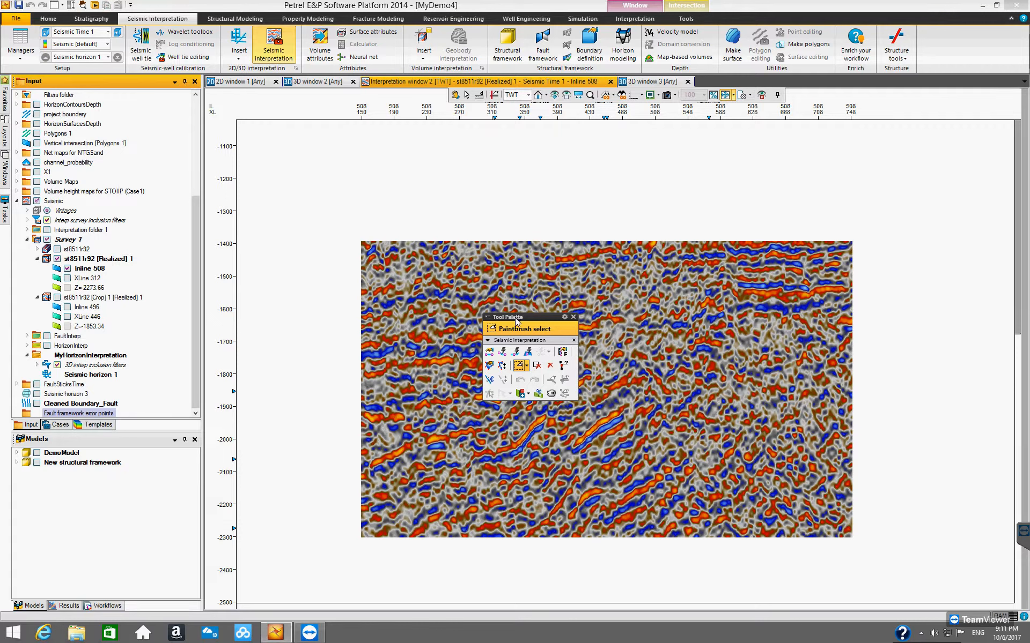
drag(432, 249, 299, 147)
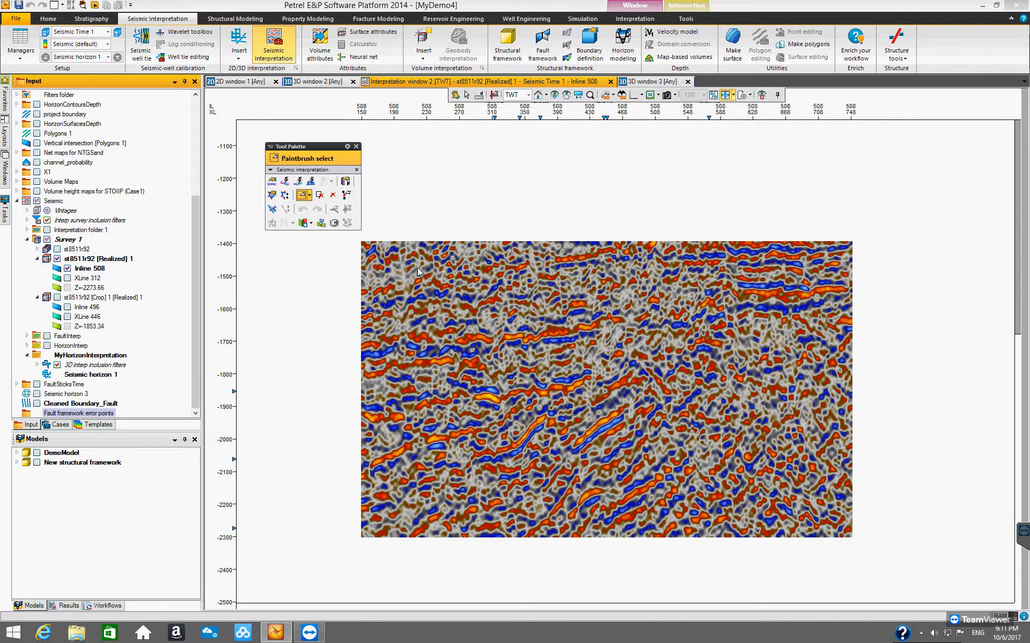
drag(312, 139, 301, 124)
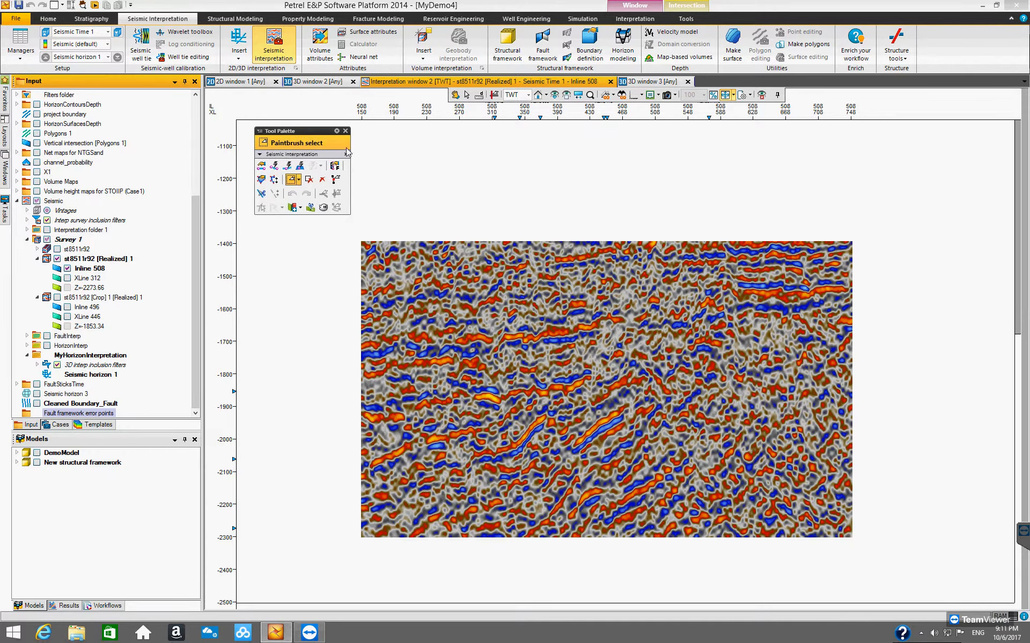
Step: Open the Intersection player and move it beside the seismic section
click(95, 7)
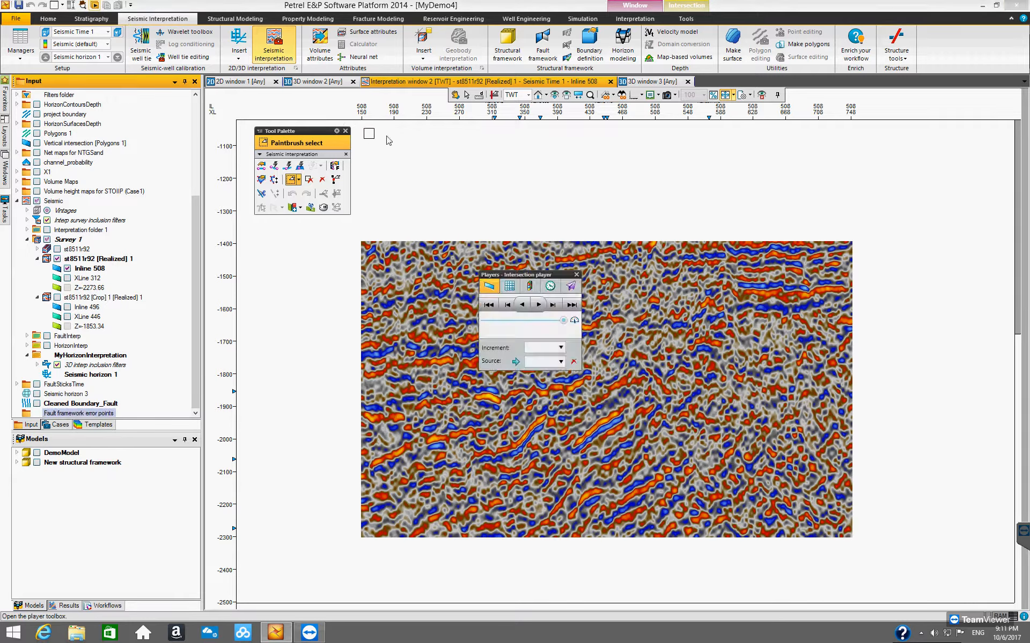
drag(529, 274, 923, 175)
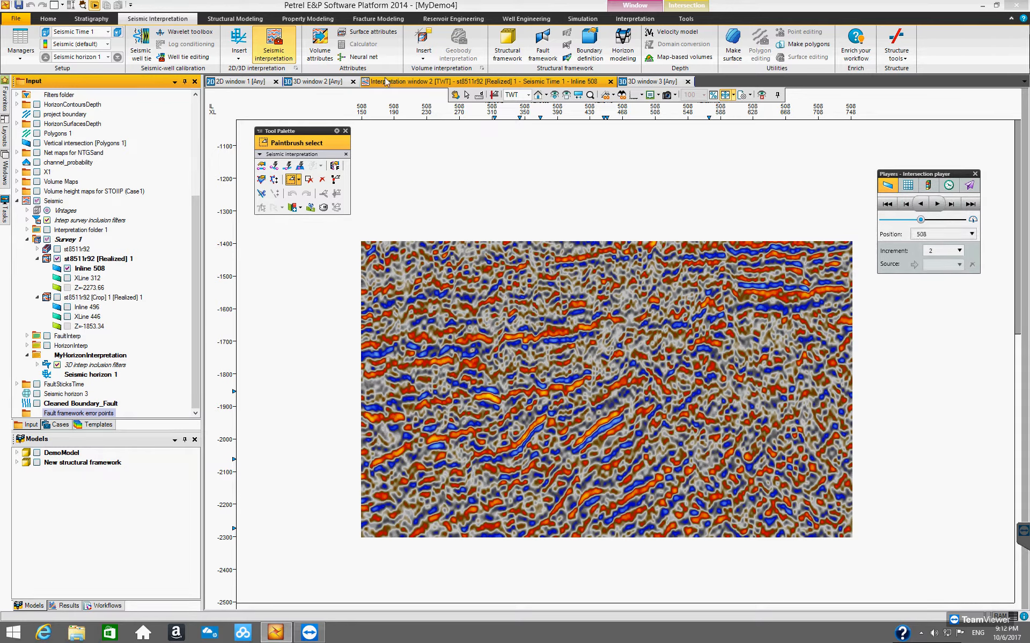
Step: Activate the Manual interpretation tool for Seismic horizon 1 in the Inline 508 interpretation window
click(321, 82)
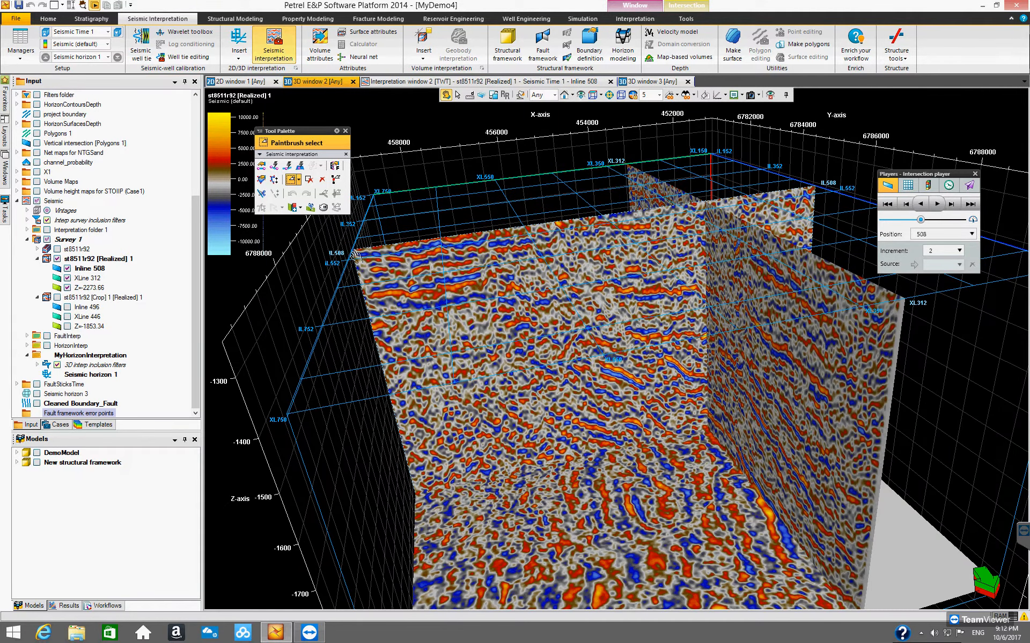
click(552, 82)
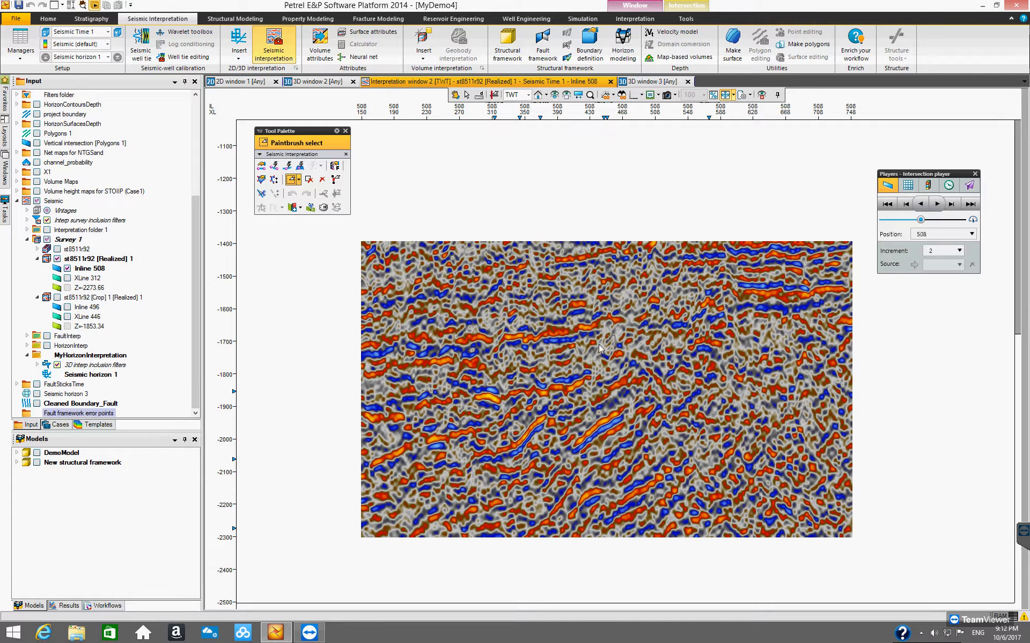
click(261, 167)
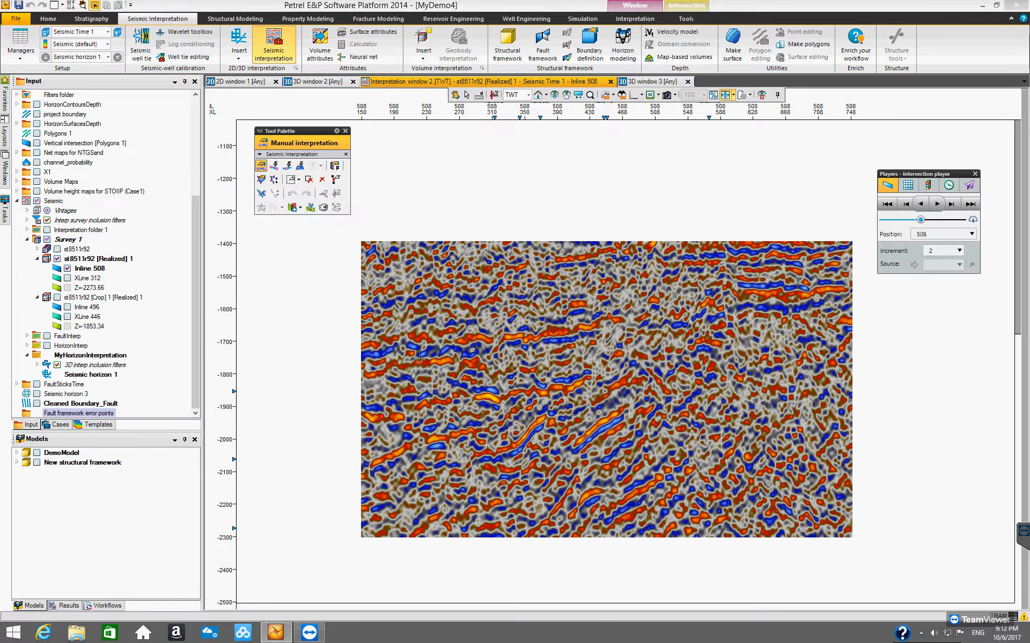
click(505, 338)
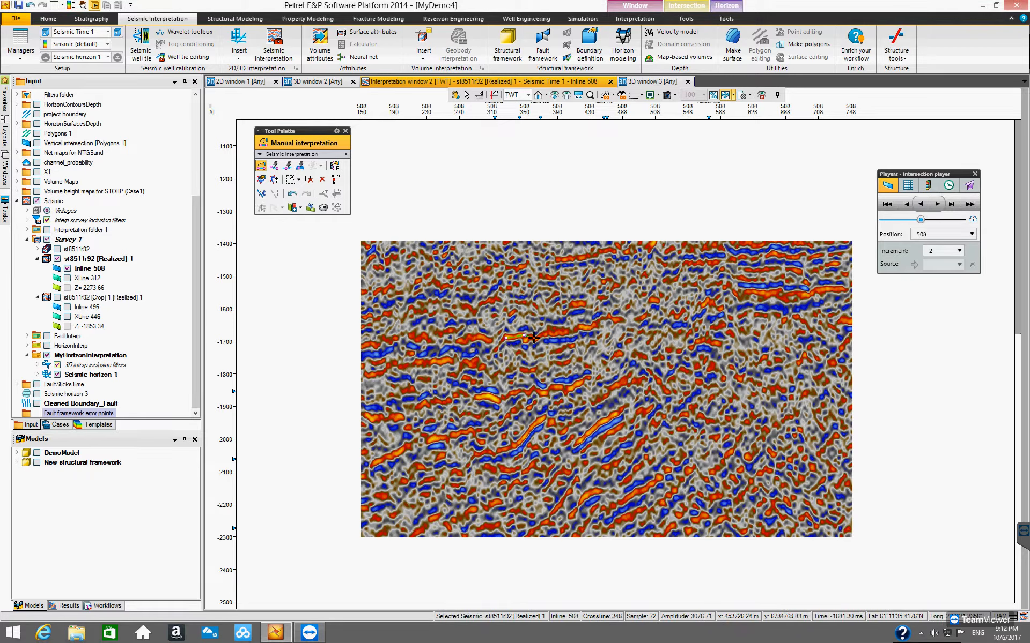
Step: Manually pick Seismic horizon 1 along a reflector near -1620 ms across Inline 508, then pick another palette tool
click(550, 333)
click(567, 333)
click(634, 319)
double_click(647, 314)
click(668, 314)
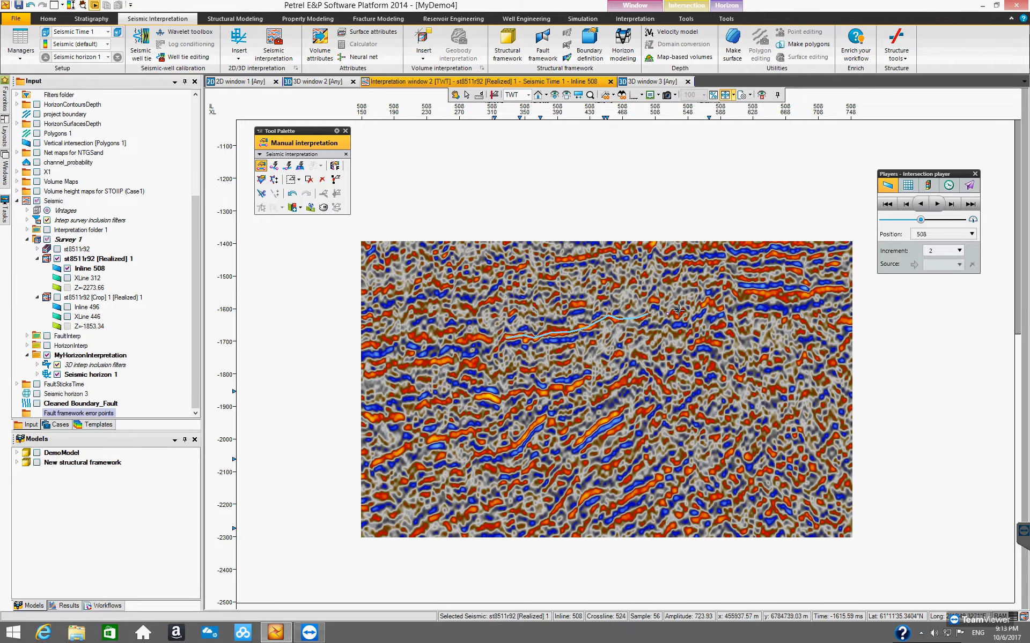
click(722, 306)
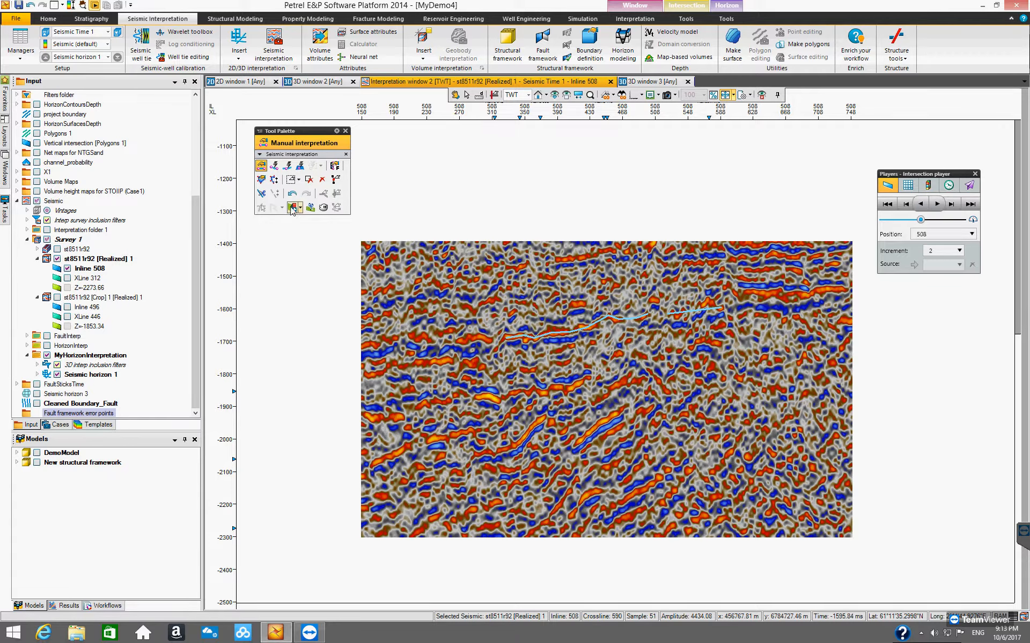
click(273, 179)
click(309, 179)
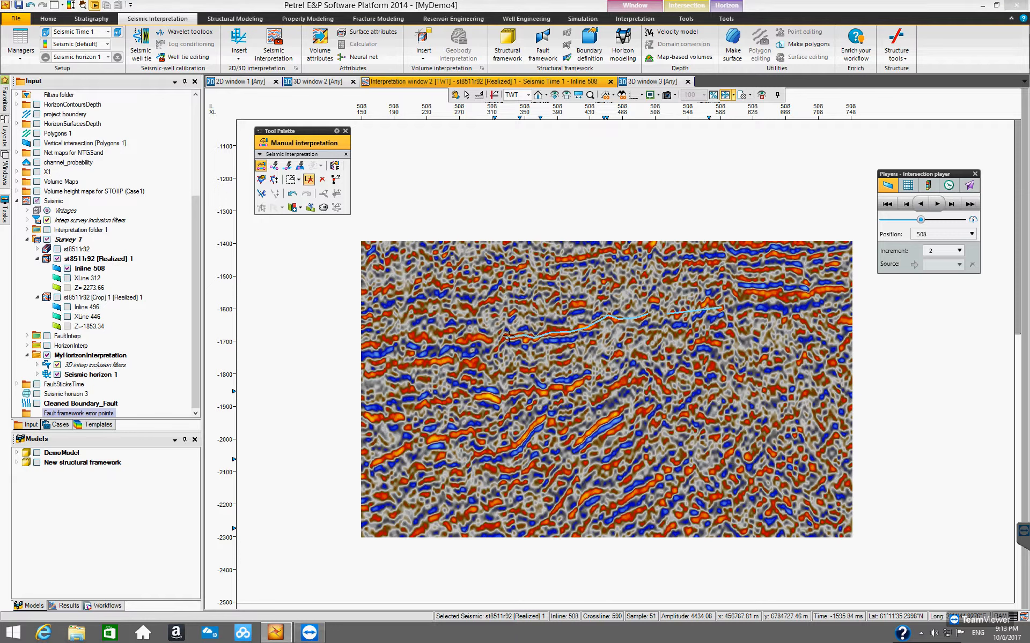
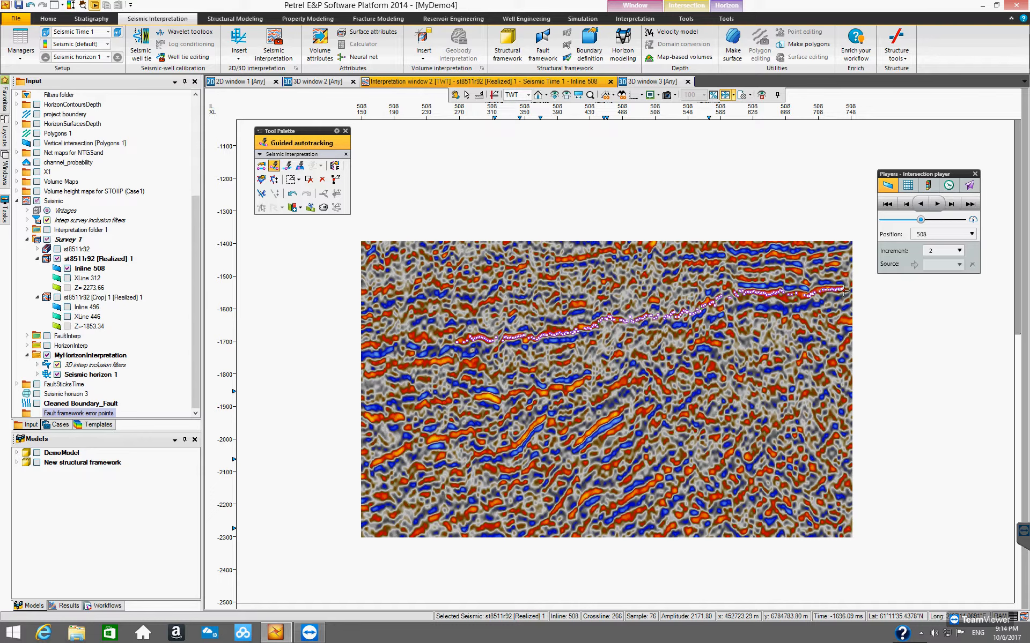
Step: Display Seismic horizon 1 in the 3D window and orbit the view to inspect its picked line on Inline 508
drag(847, 290, 850, 292)
key(n)
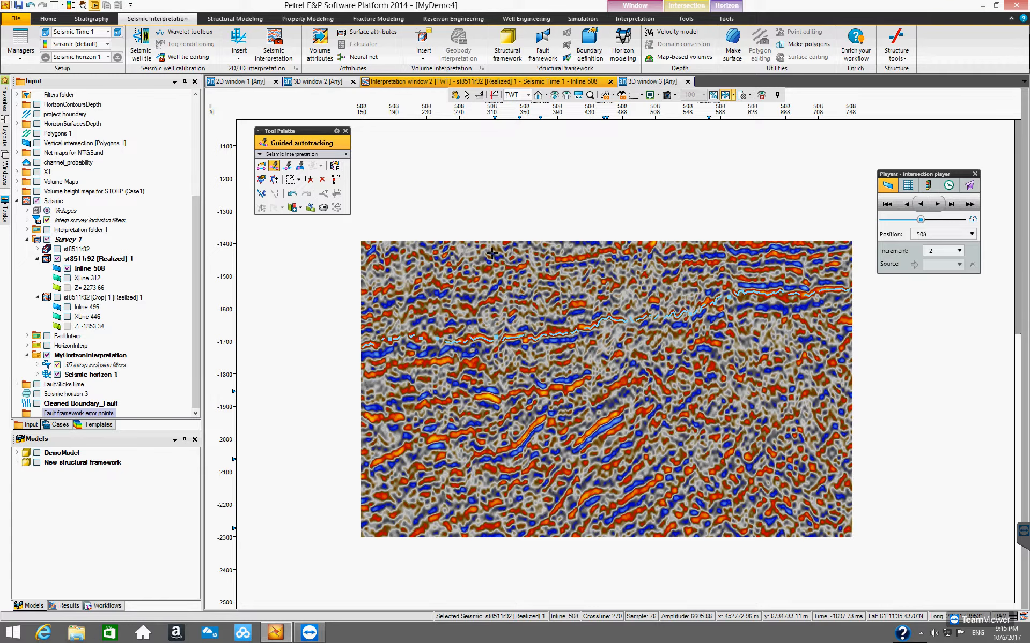
click(322, 82)
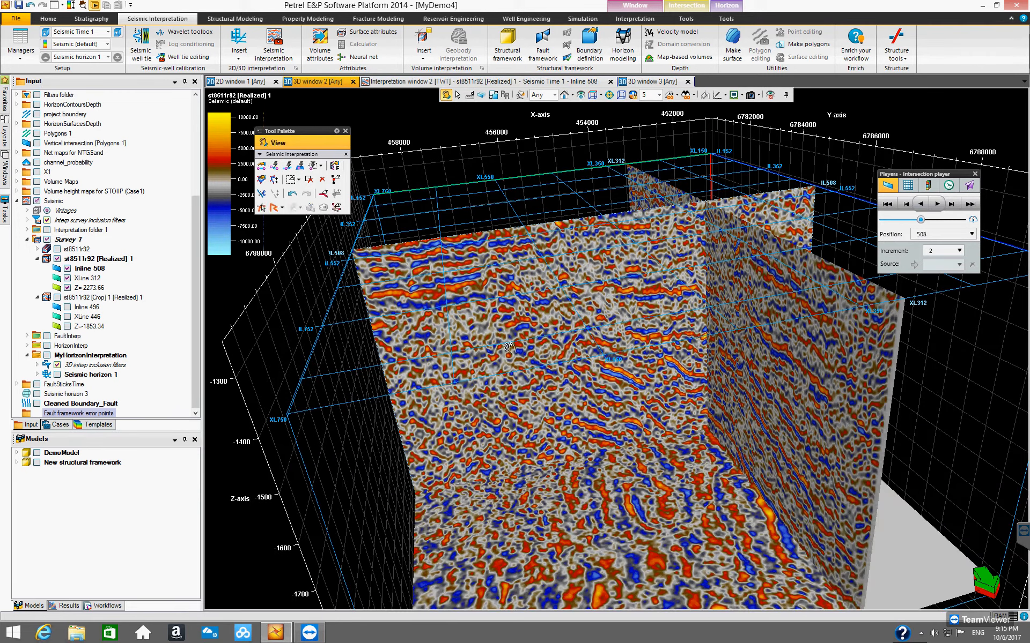
drag(534, 362, 539, 381)
click(58, 375)
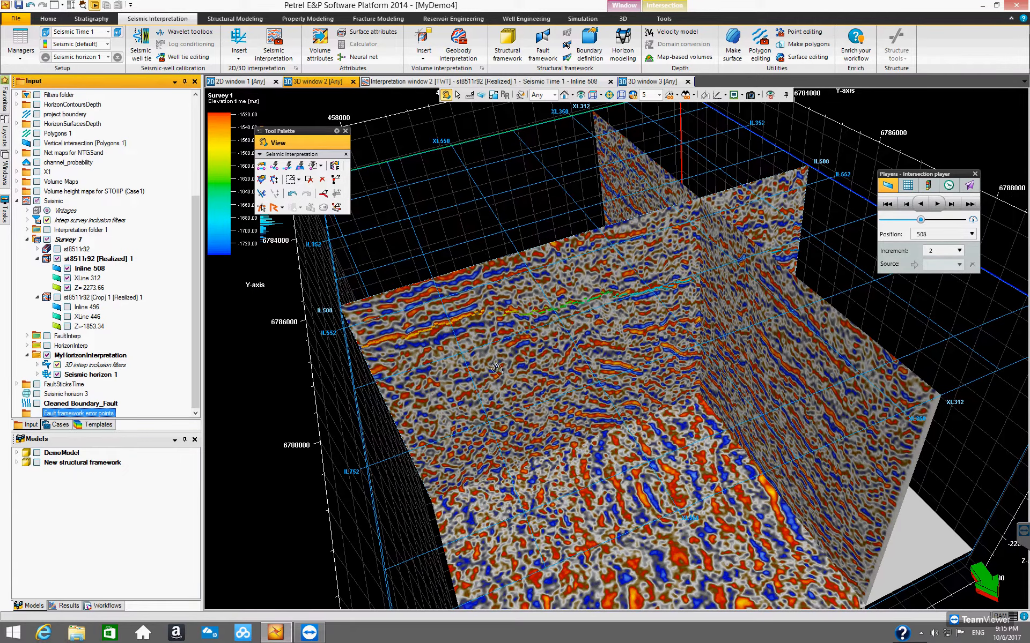
drag(496, 369, 628, 328)
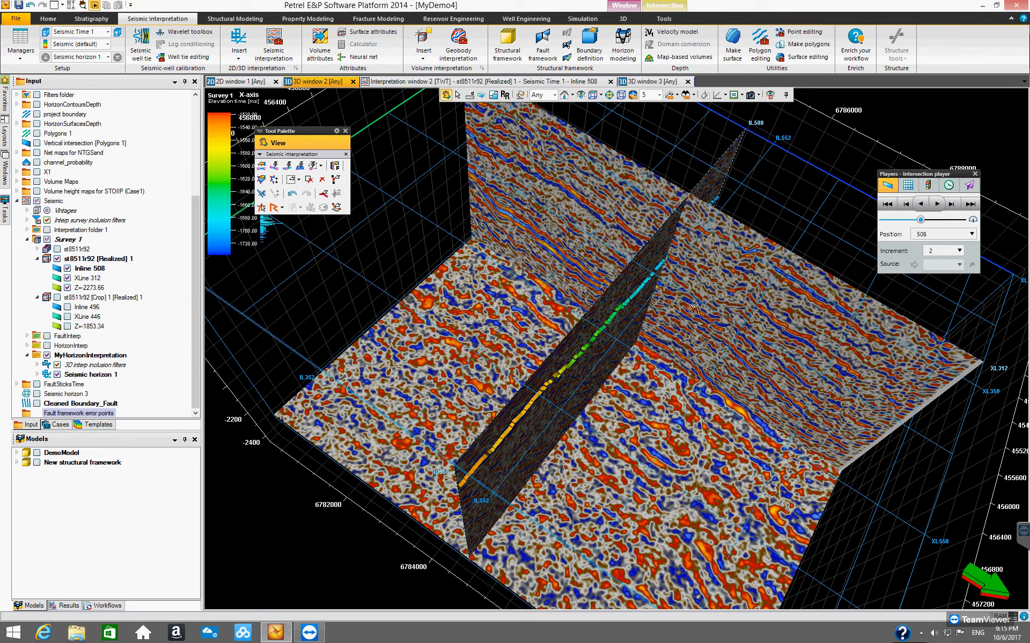
drag(669, 262, 591, 310)
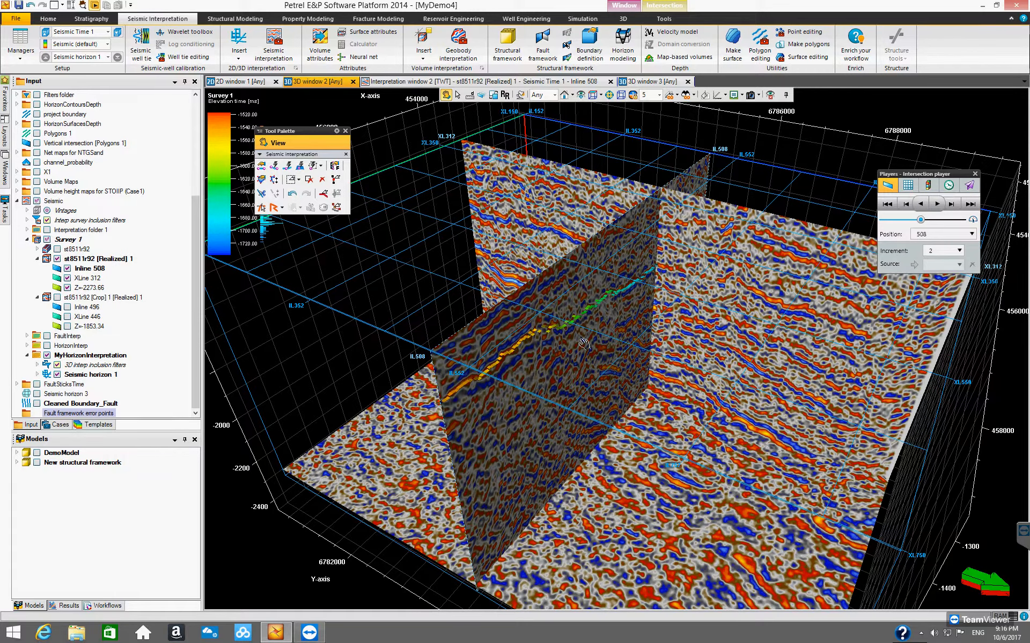
drag(684, 284, 397, 391)
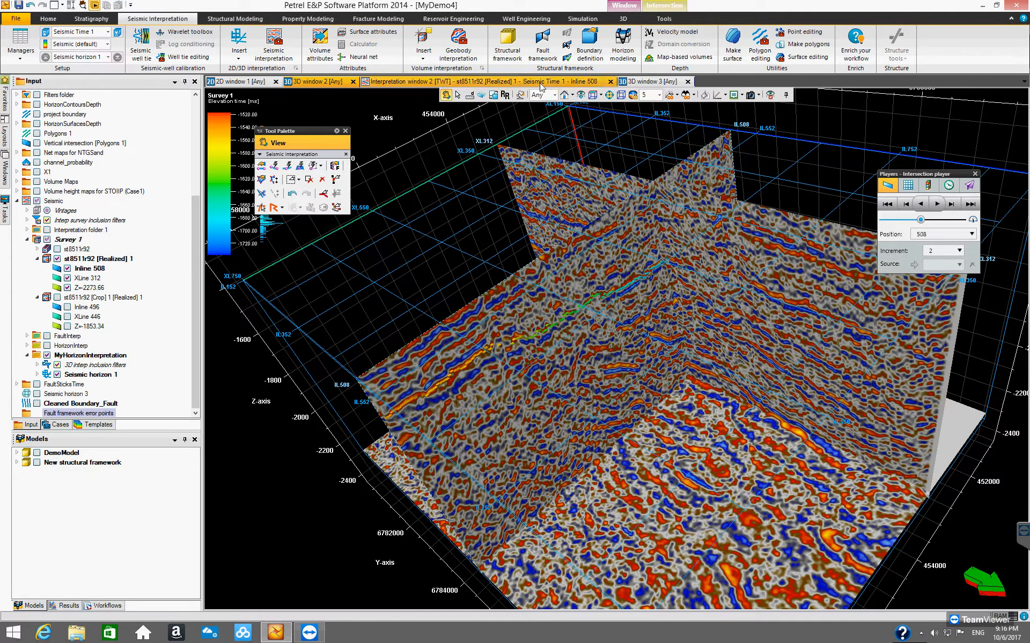
Step: Track Seismic horizon 1 across Inline 512 with Guided autotracking along the same reflector in the interpretation window
click(568, 83)
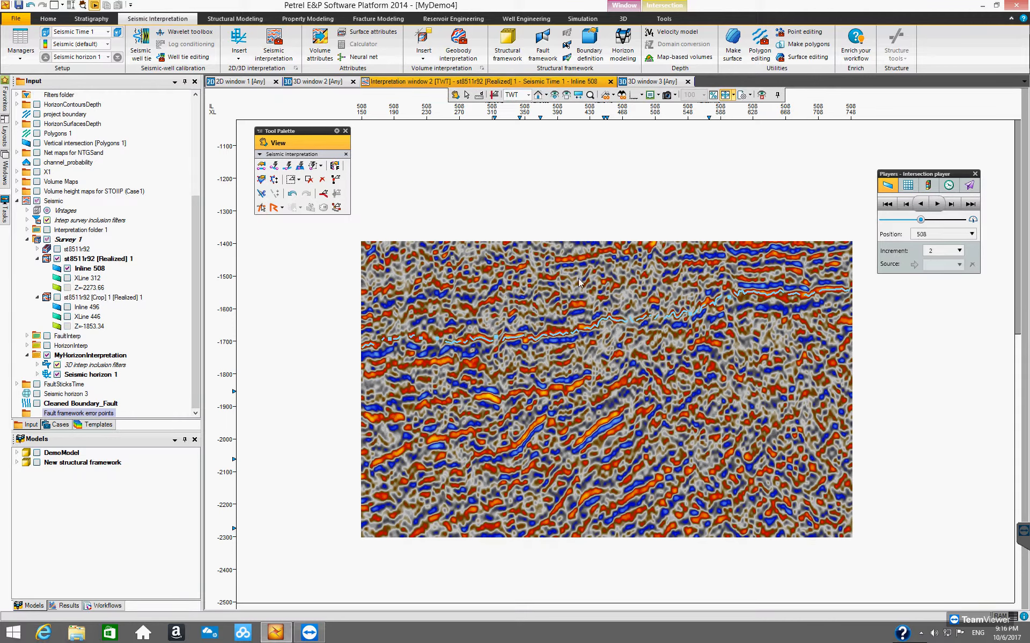
key(g)
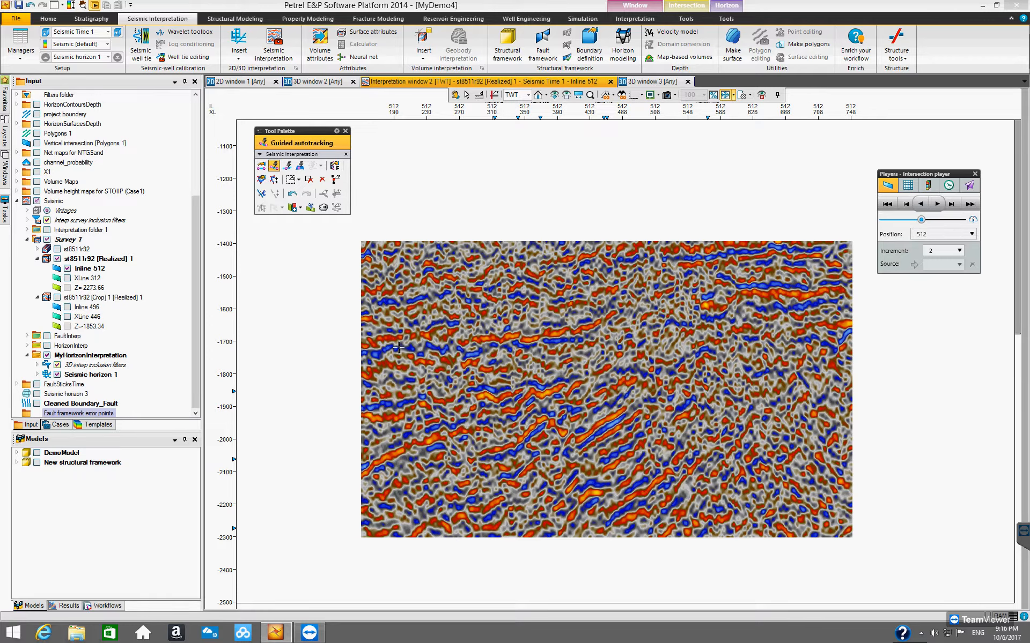
click(367, 345)
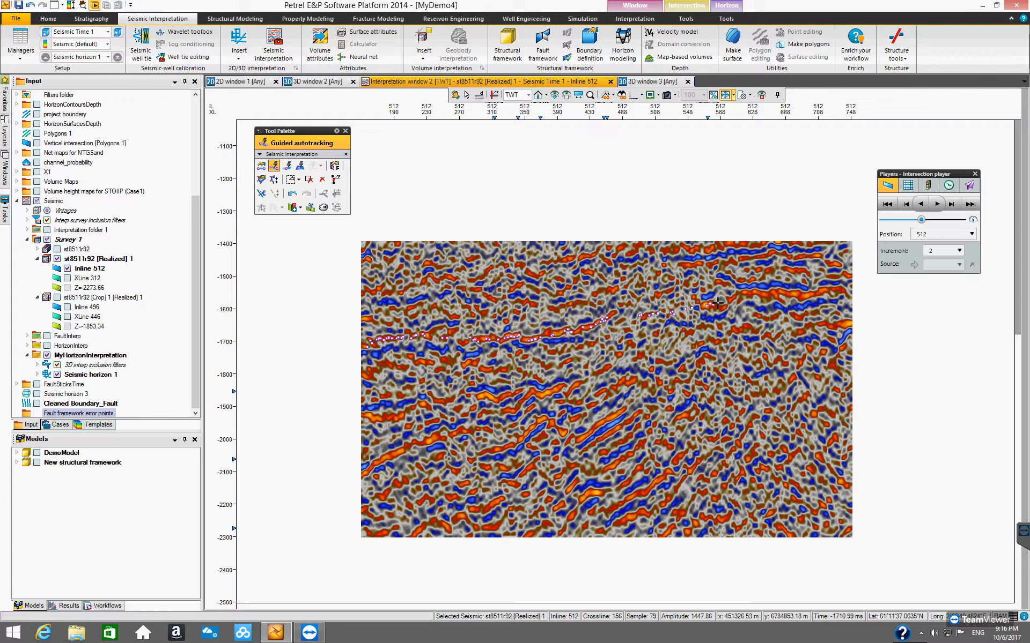
drag(780, 292, 847, 292)
click(845, 290)
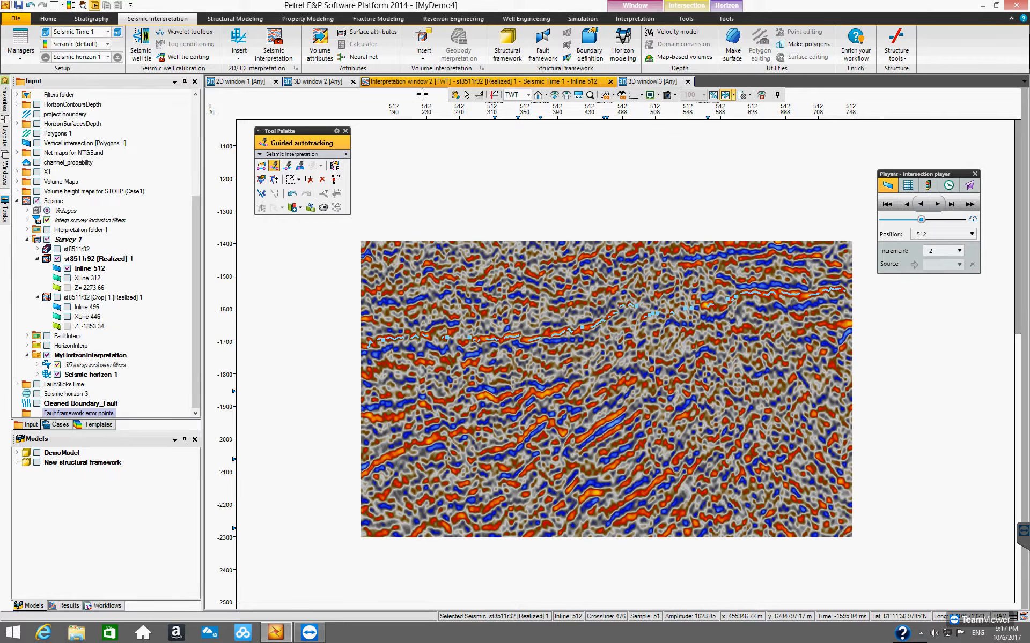
Step: Inspect the Inline 512 tracking of Seismic horizon 1 from several angles in the 3D window
click(304, 86)
drag(582, 370, 612, 351)
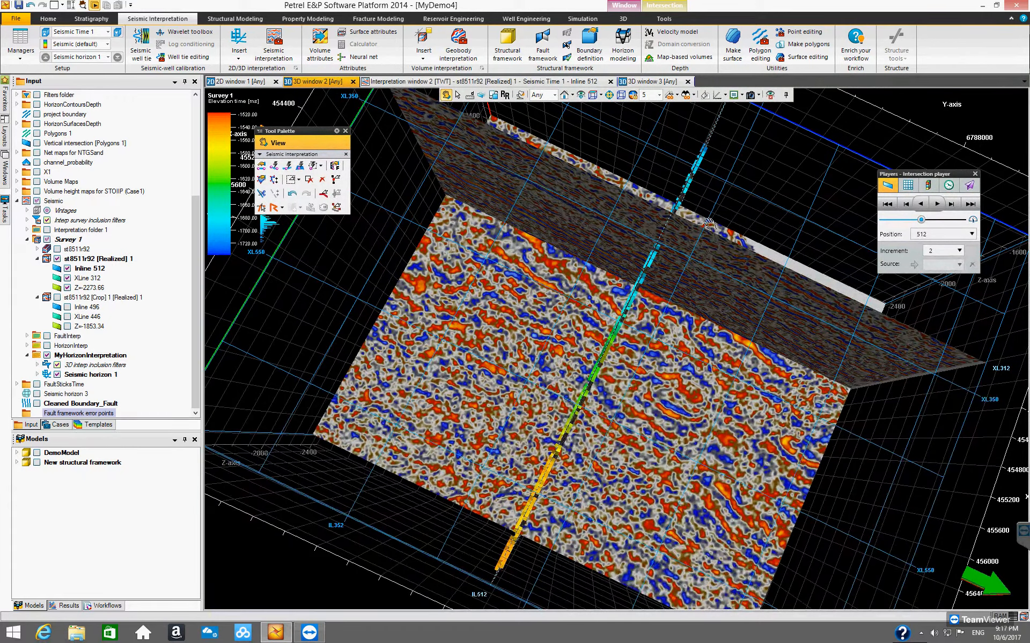
drag(683, 415, 660, 292)
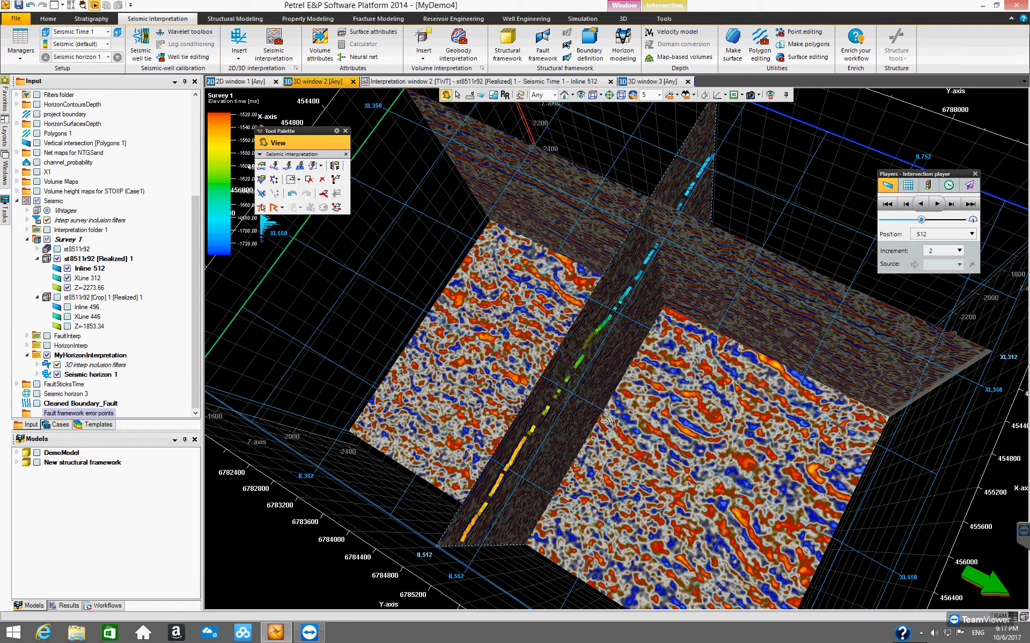
drag(621, 442, 602, 413)
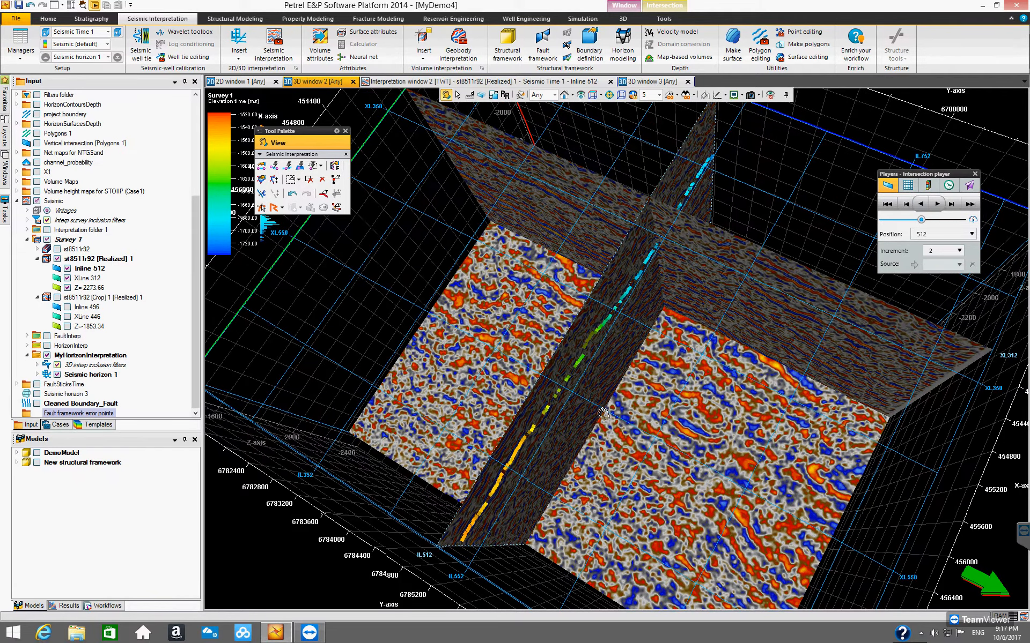
drag(194, 316, 190, 360)
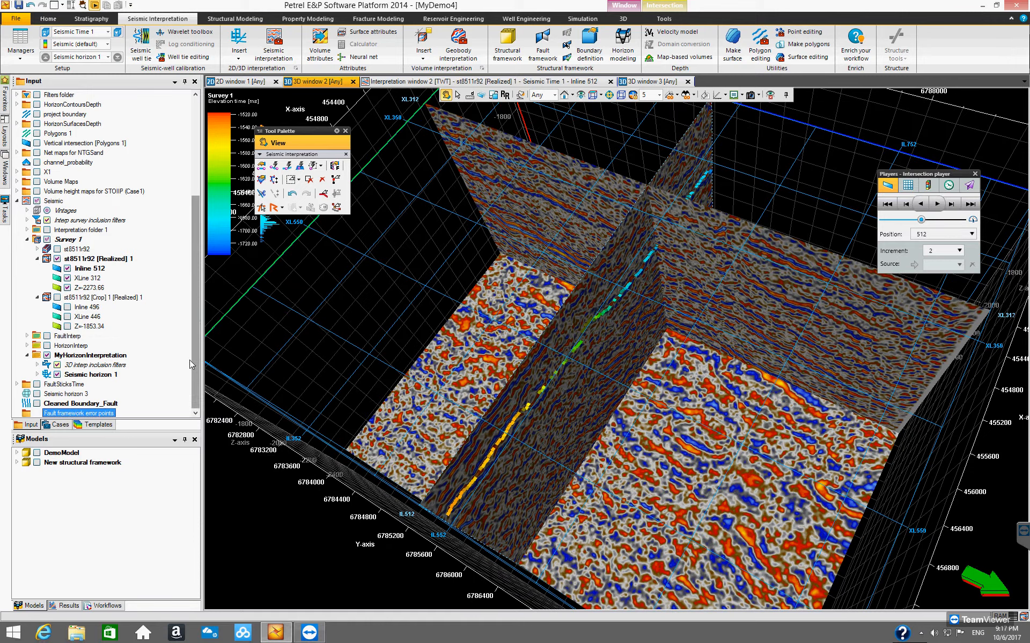
Step: Expand the HorizonInterp folder and turn off the BCU horizon display in the 3D window
click(28, 346)
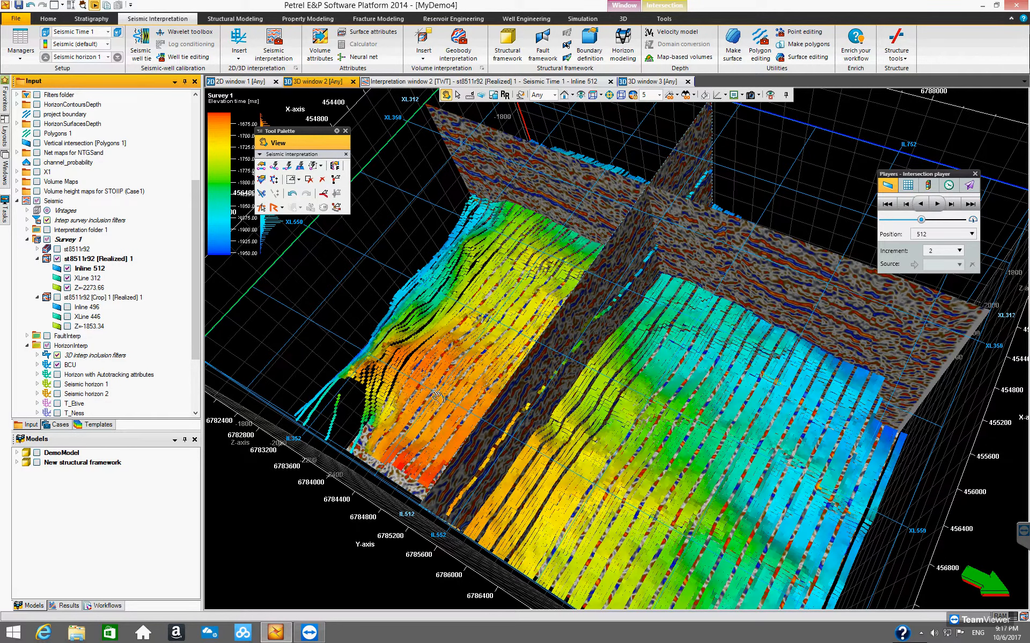
drag(634, 383, 630, 387)
drag(627, 357, 604, 368)
click(57, 366)
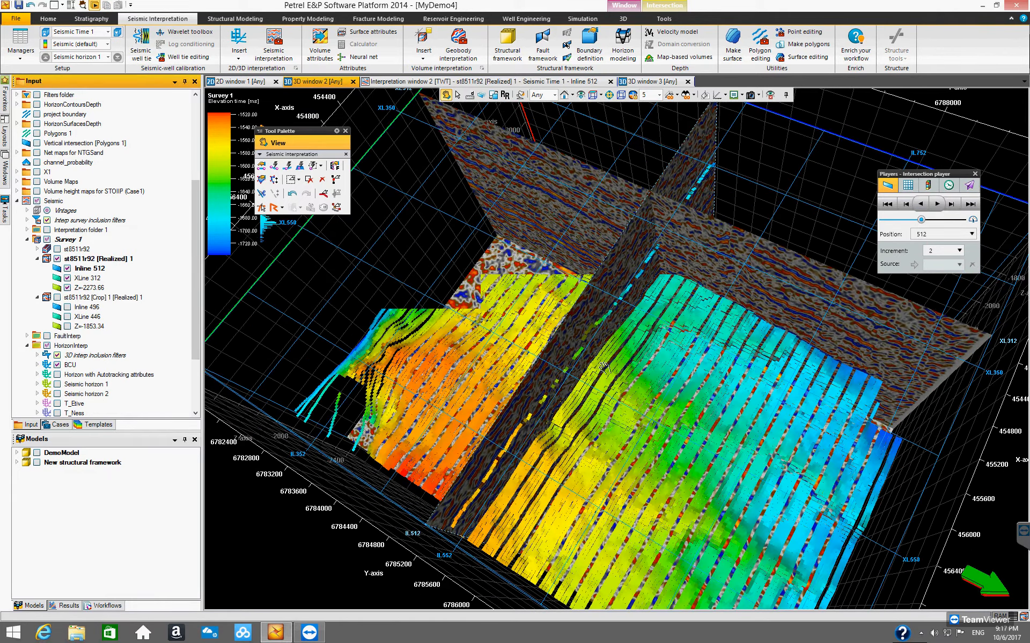
drag(539, 327, 520, 204)
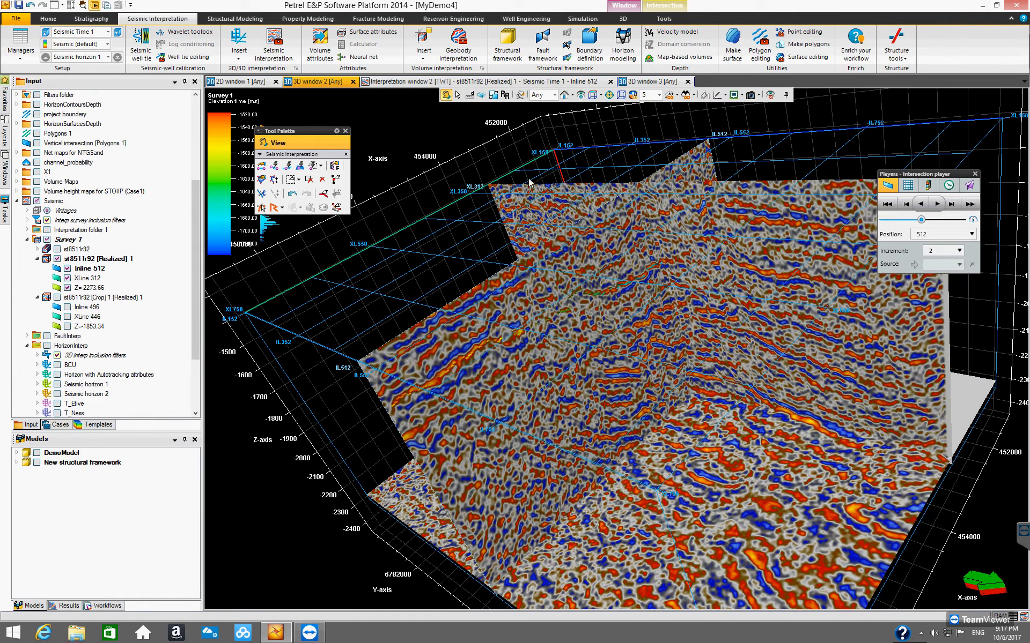
Step: Step to Inline 516 and track Seismic horizon 1 with Seeded 2D autotracking by placing seed points along the reflector
click(410, 82)
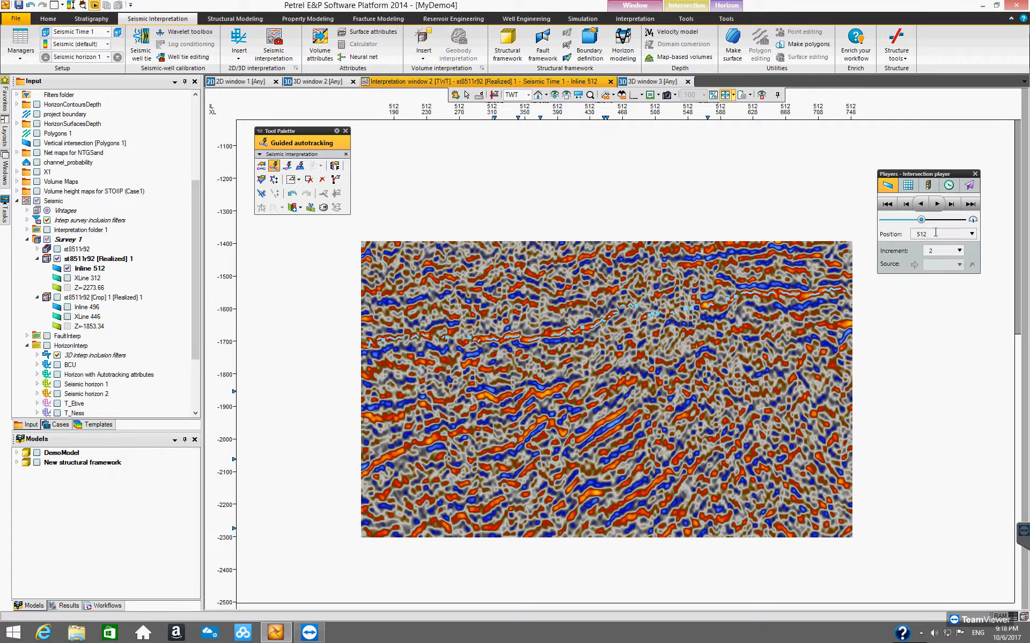
click(952, 205)
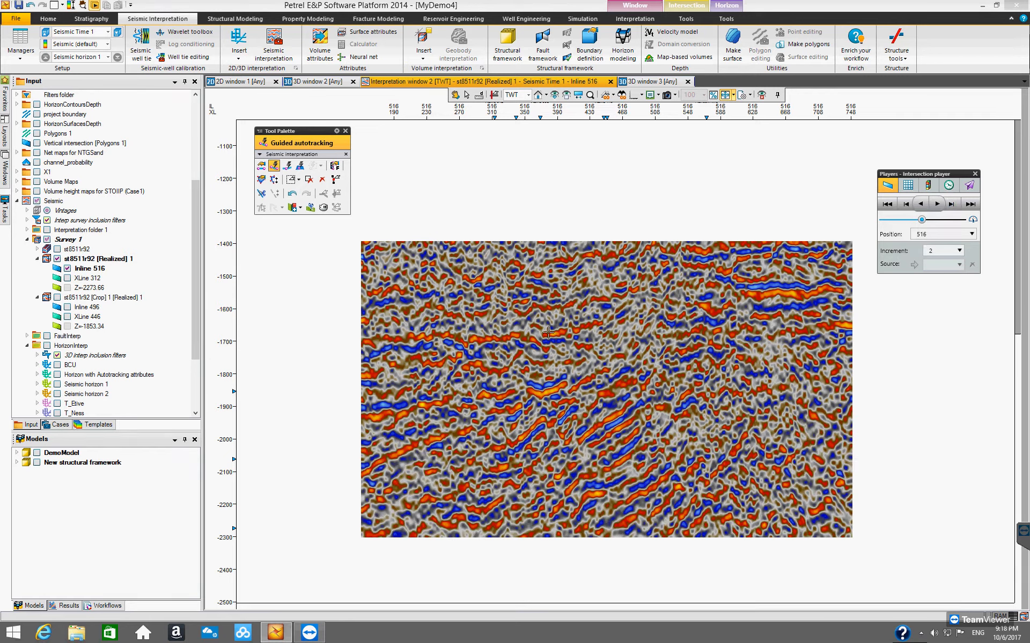
click(287, 166)
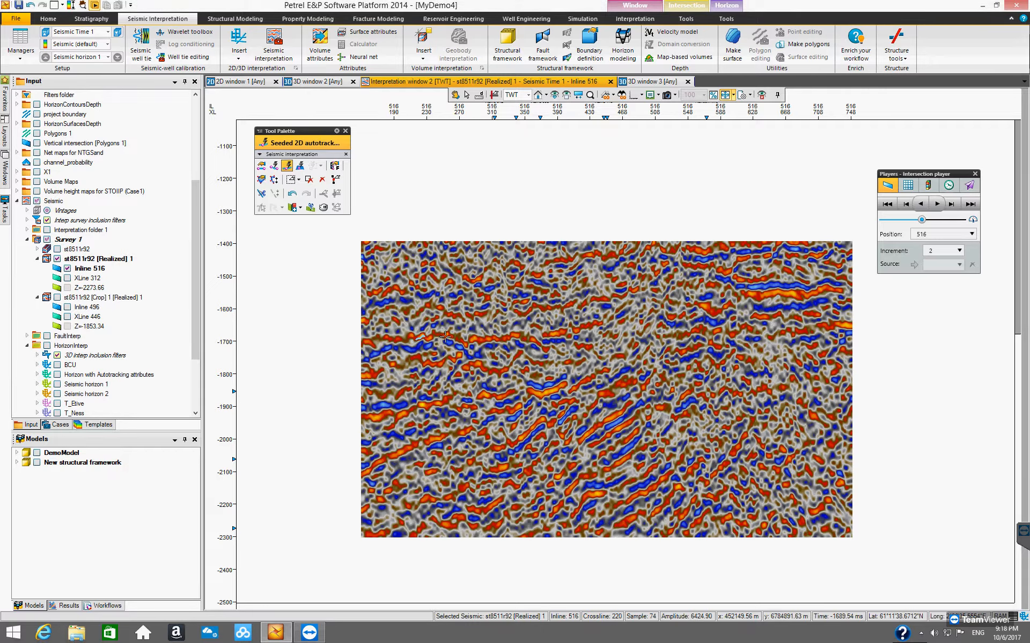
click(493, 339)
click(496, 338)
click(516, 337)
drag(531, 338, 579, 328)
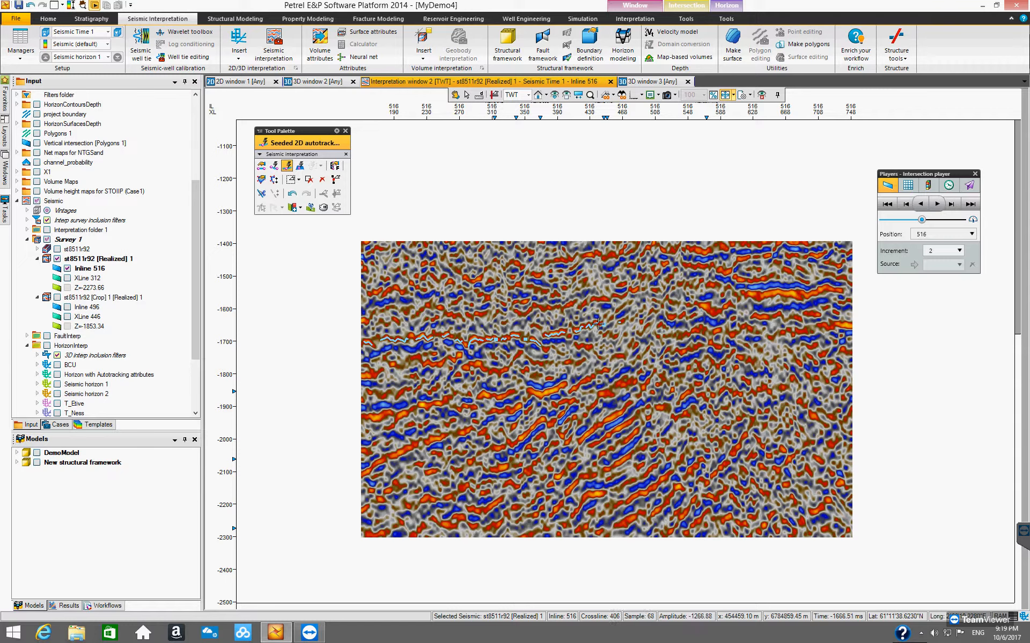
click(711, 306)
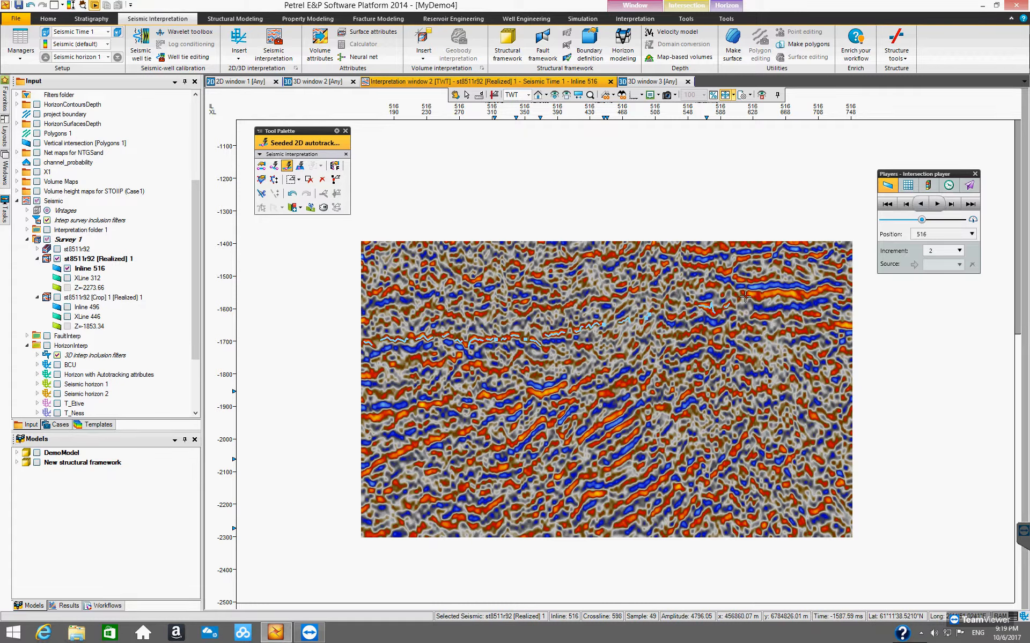
click(791, 293)
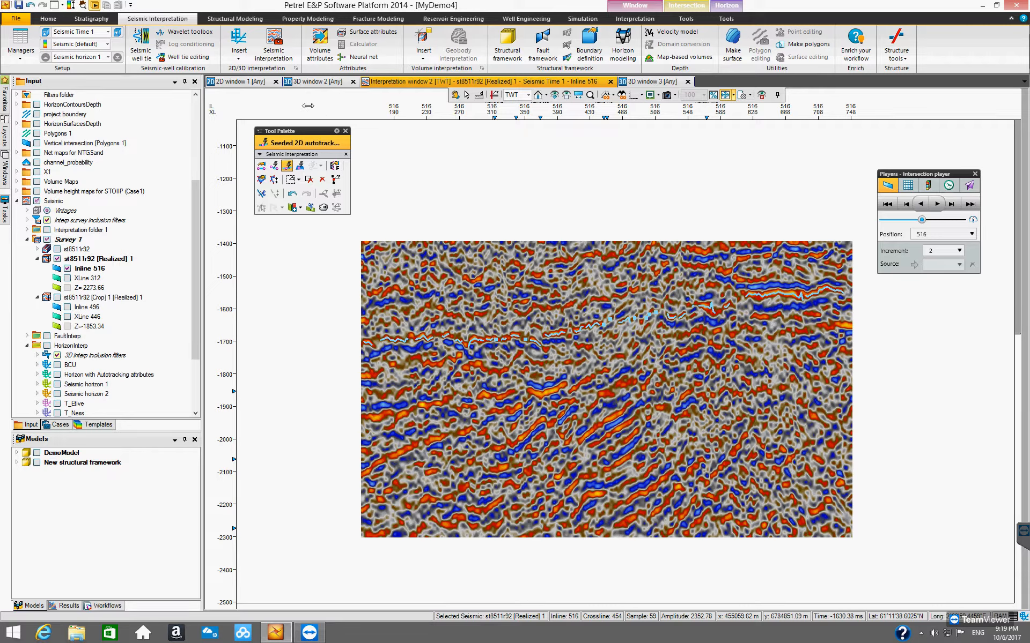
Step: Inspect the Inline 516 tracking in the 3D window, hiding and reshowing the inline section
click(318, 82)
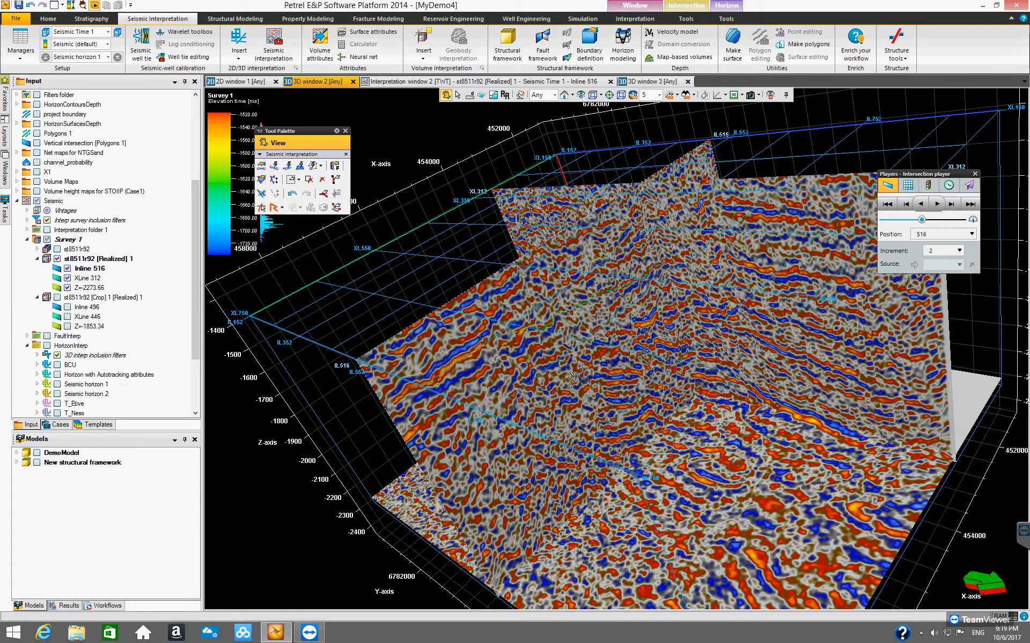
drag(574, 379, 639, 415)
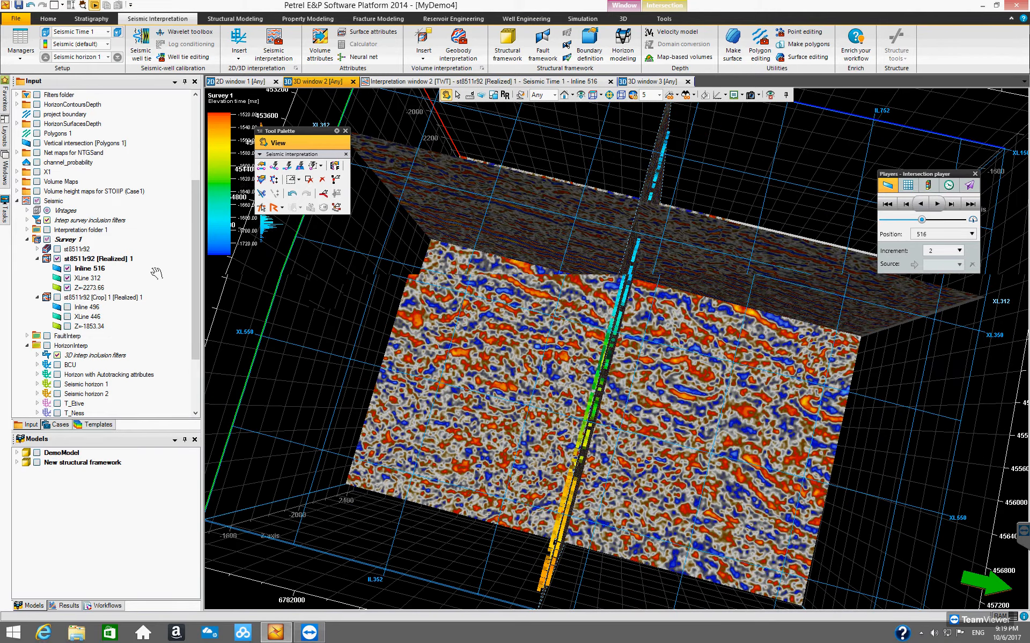
click(67, 269)
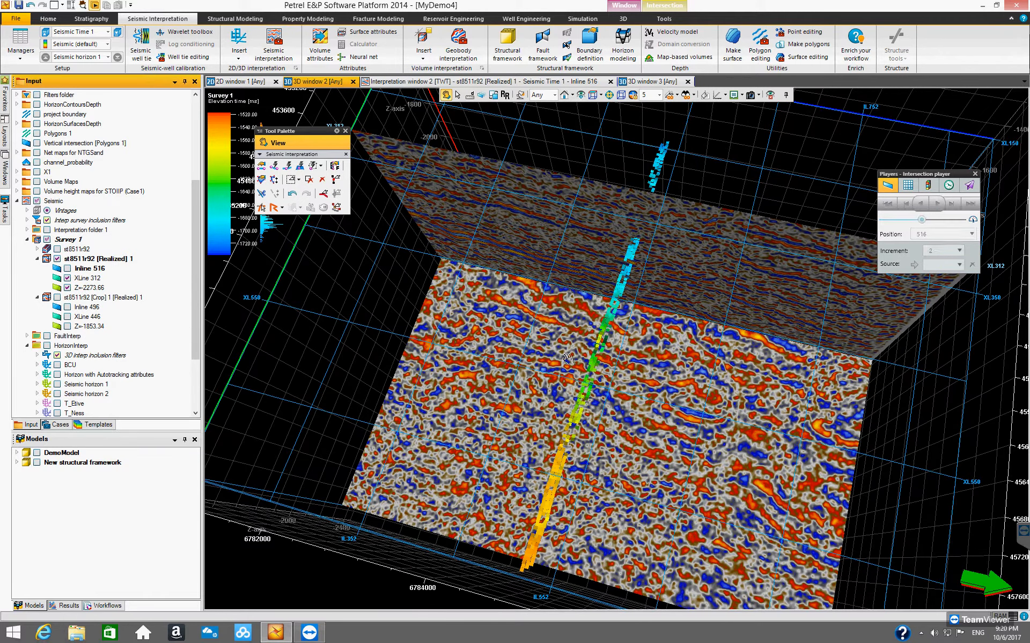
drag(568, 347, 491, 306)
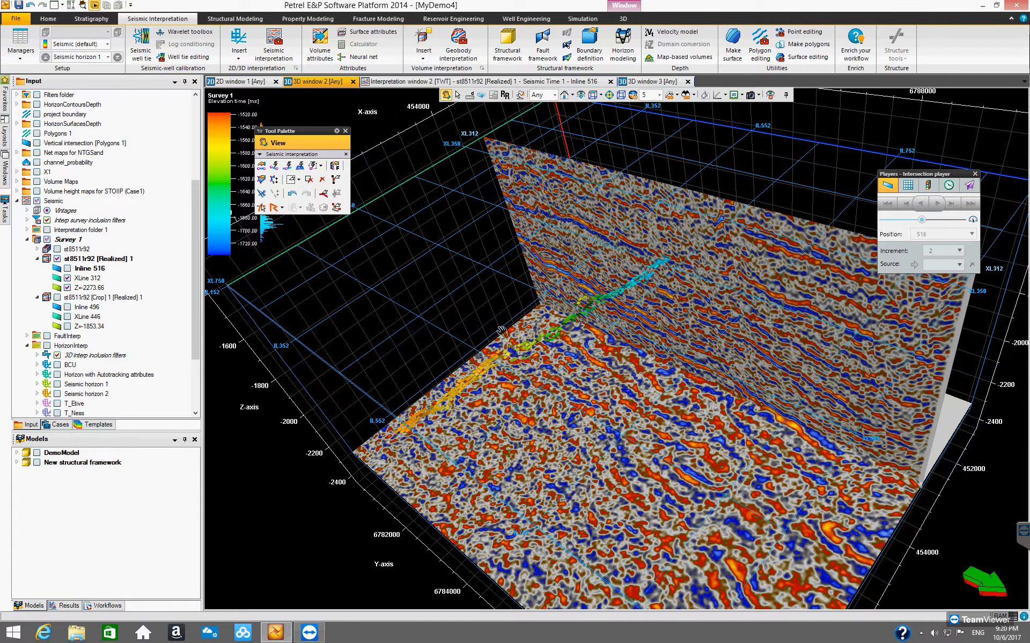
click(67, 268)
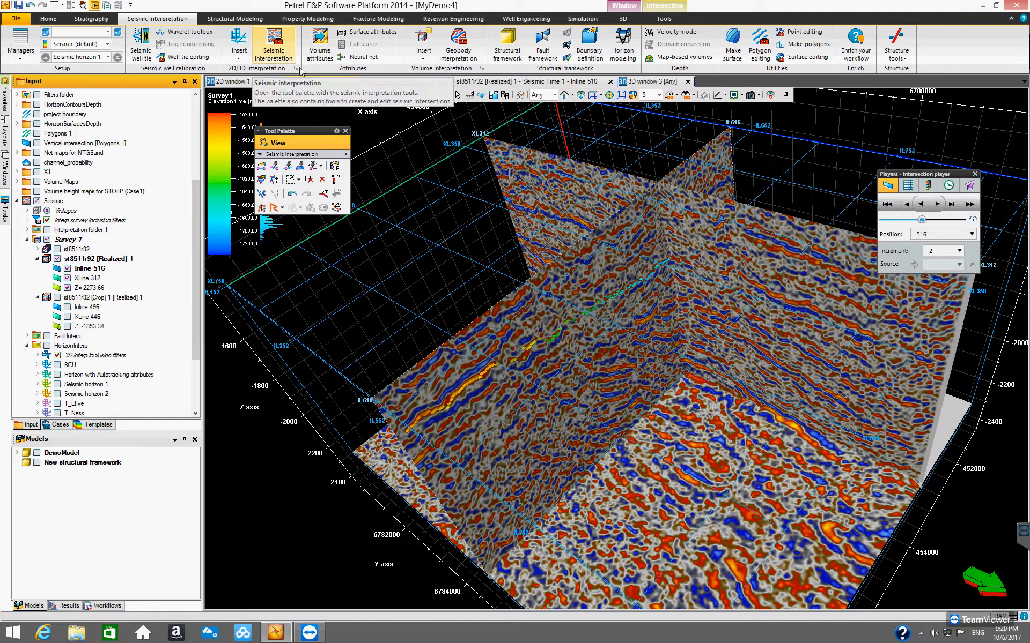
Step: Step to Inline 520 and seed Seismic horizon 1 with Seeded 3D autotracking at several points along the reflector
click(484, 81)
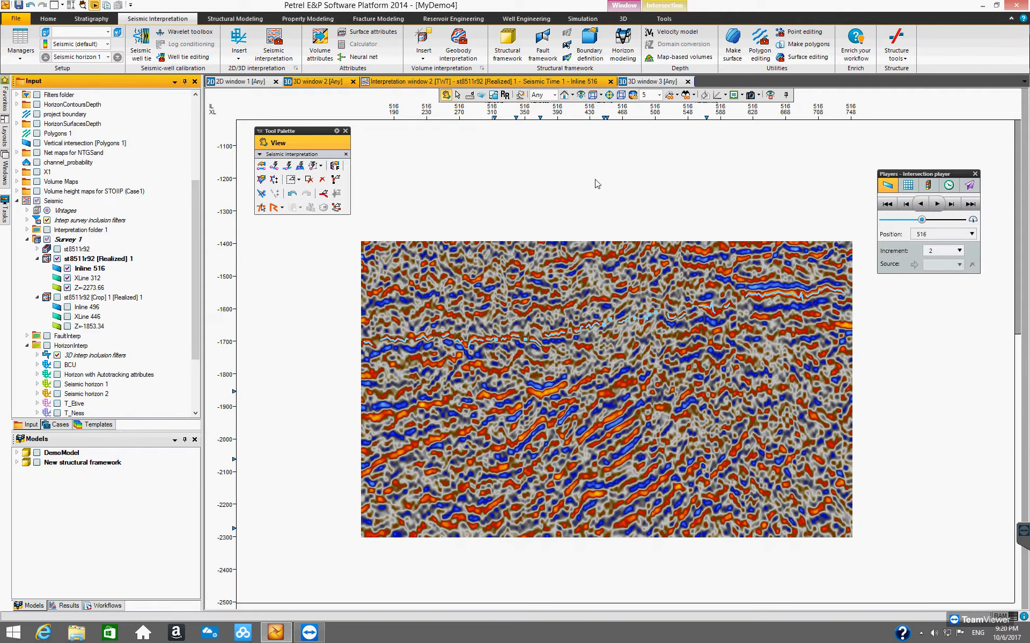
click(953, 207)
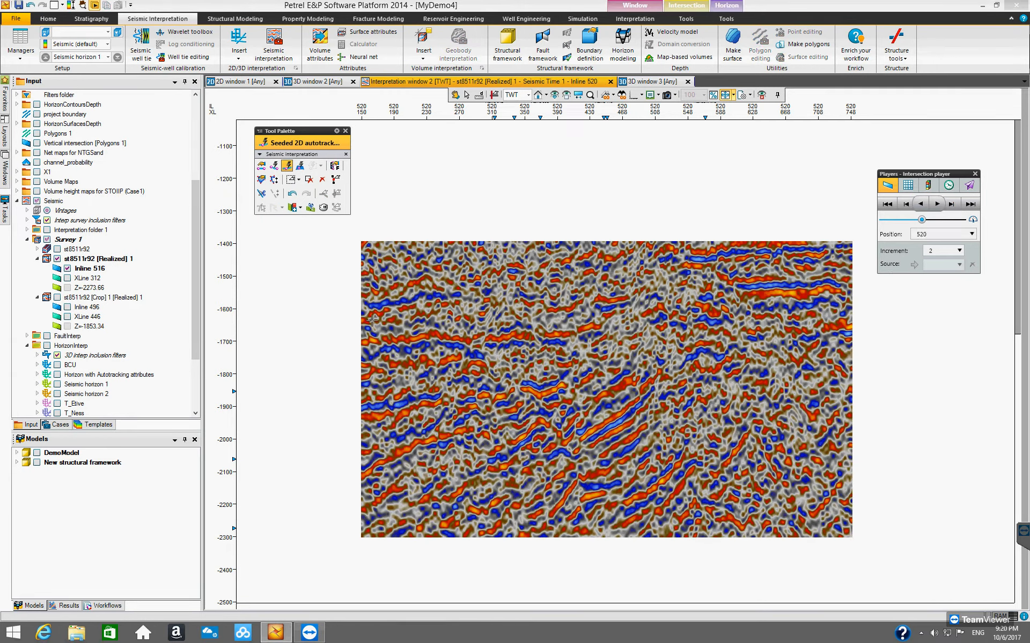
click(300, 166)
click(414, 337)
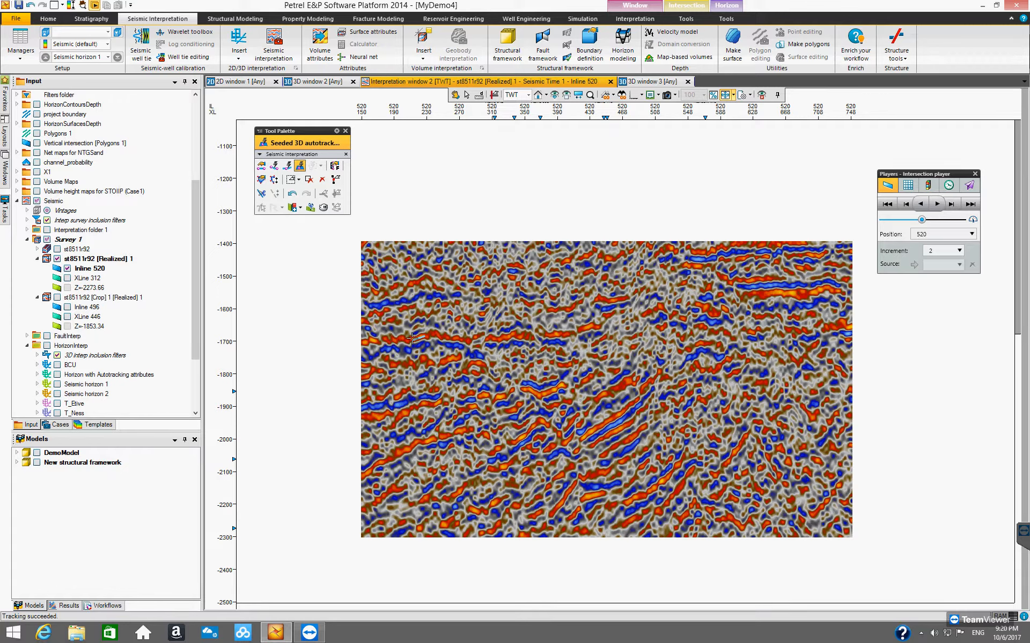
click(454, 337)
click(504, 337)
click(490, 336)
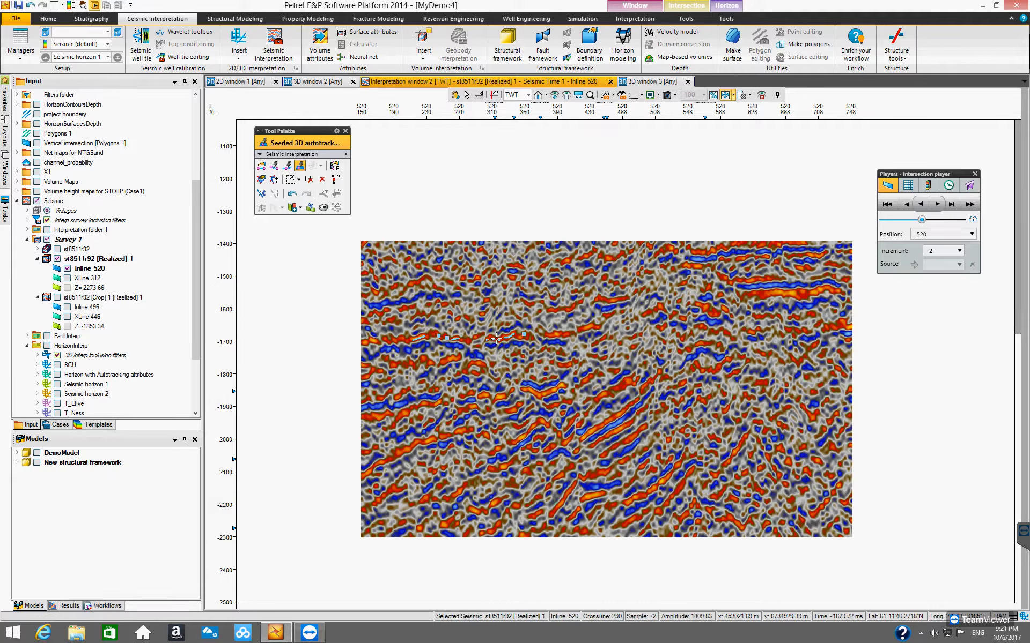
click(586, 329)
click(549, 334)
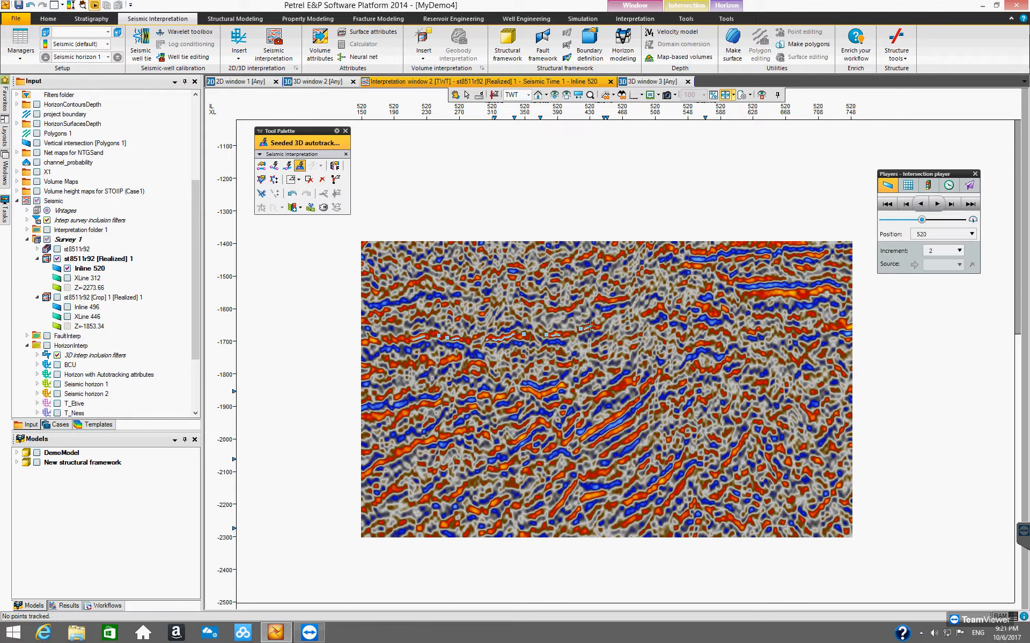
click(606, 318)
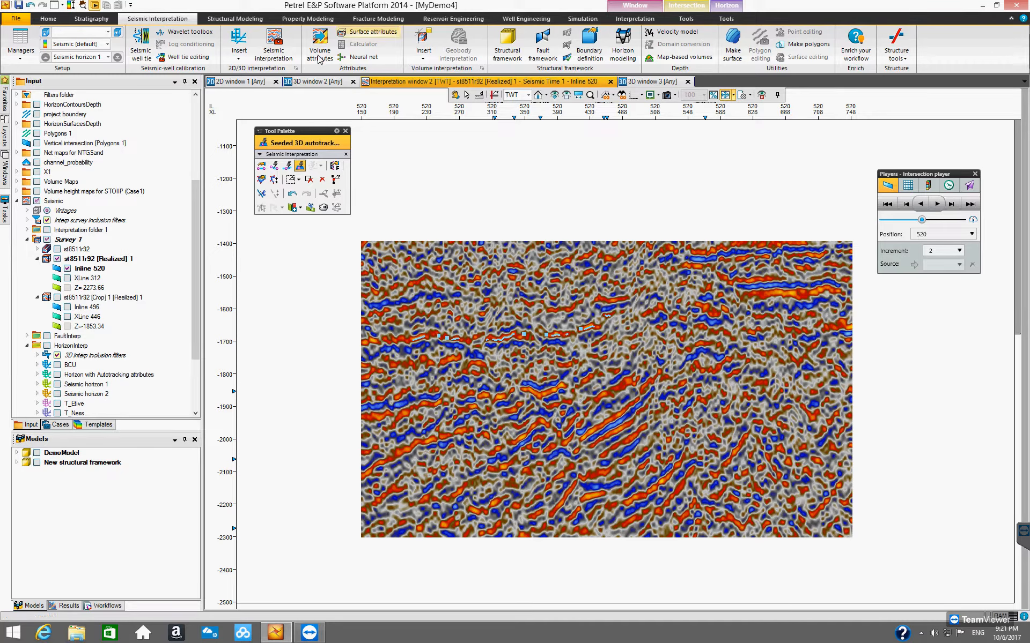
Step: Inspect the 3D-autotracked patch of Seismic horizon 1 in the 3D window, then return to the interpretation window
click(316, 84)
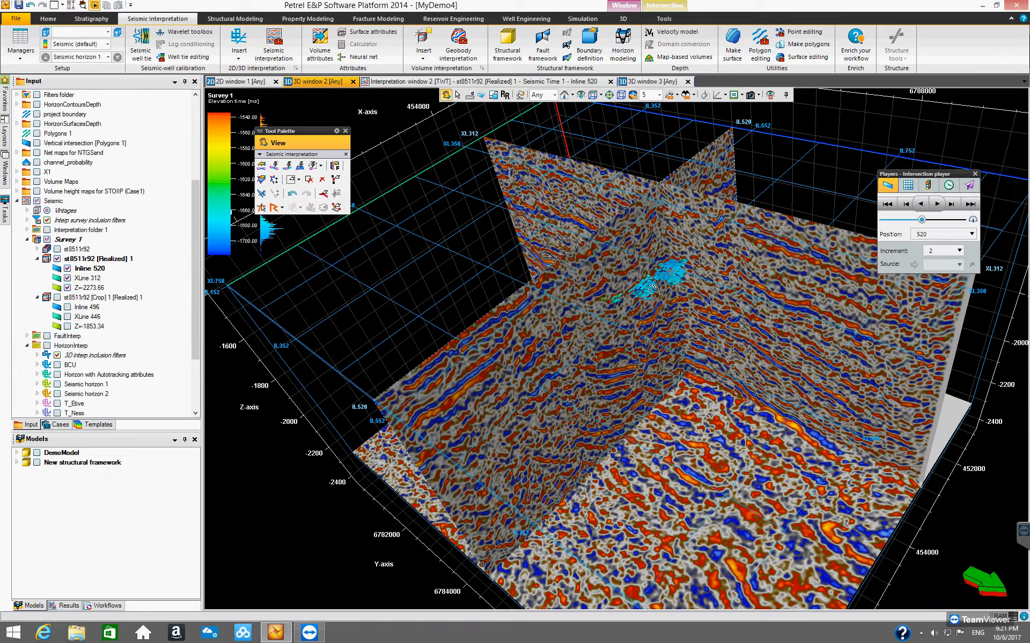
drag(604, 293, 592, 379)
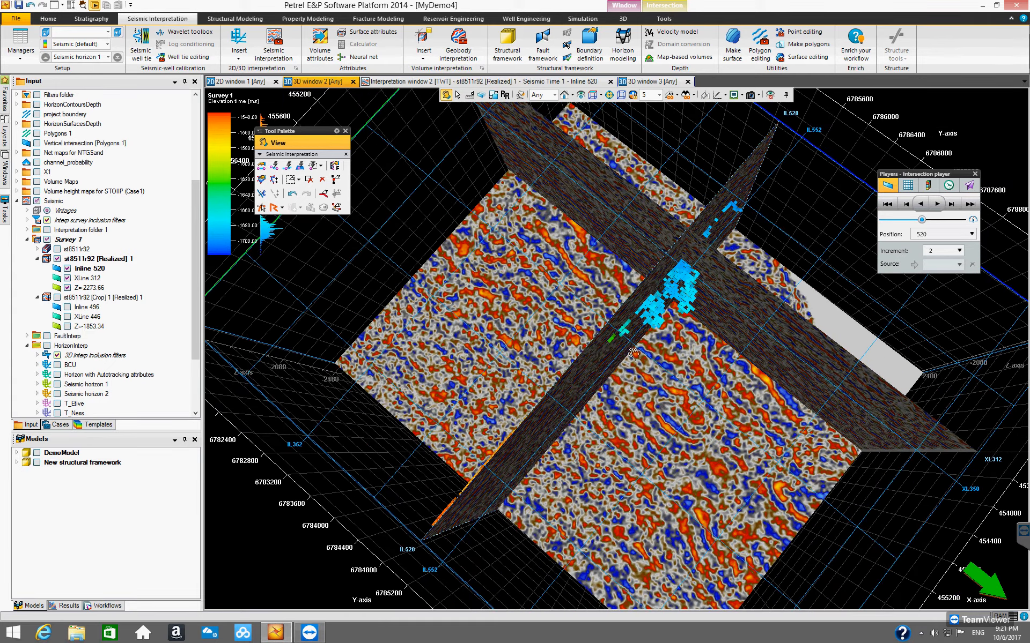
drag(655, 338, 564, 180)
click(521, 83)
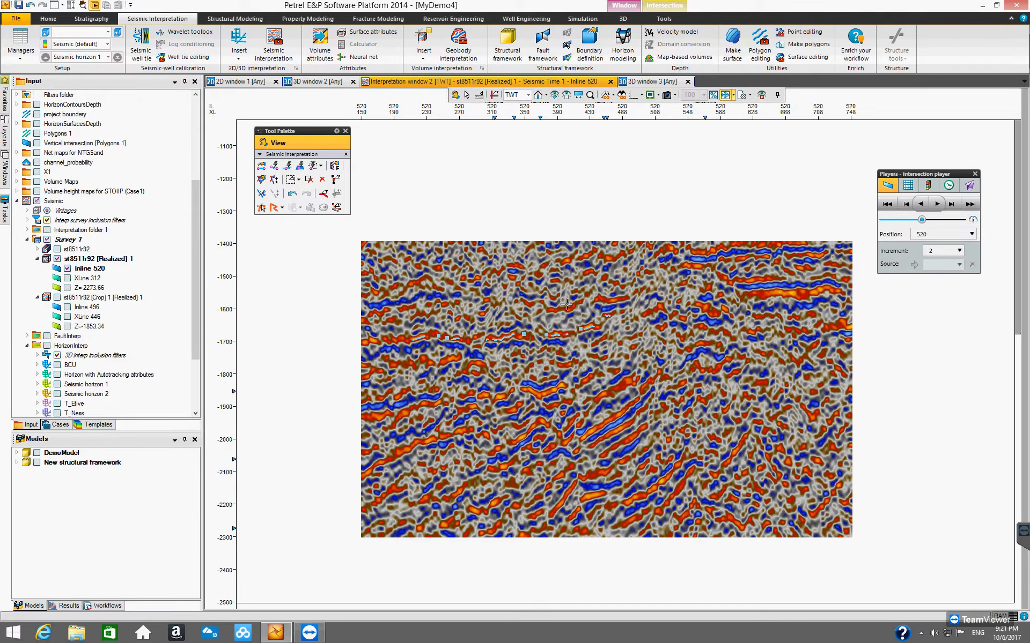
Step: Add more Seeded 3D autotracking seed points for Seismic horizon 1 along the reflector on Inline 520
key(a)
click(772, 293)
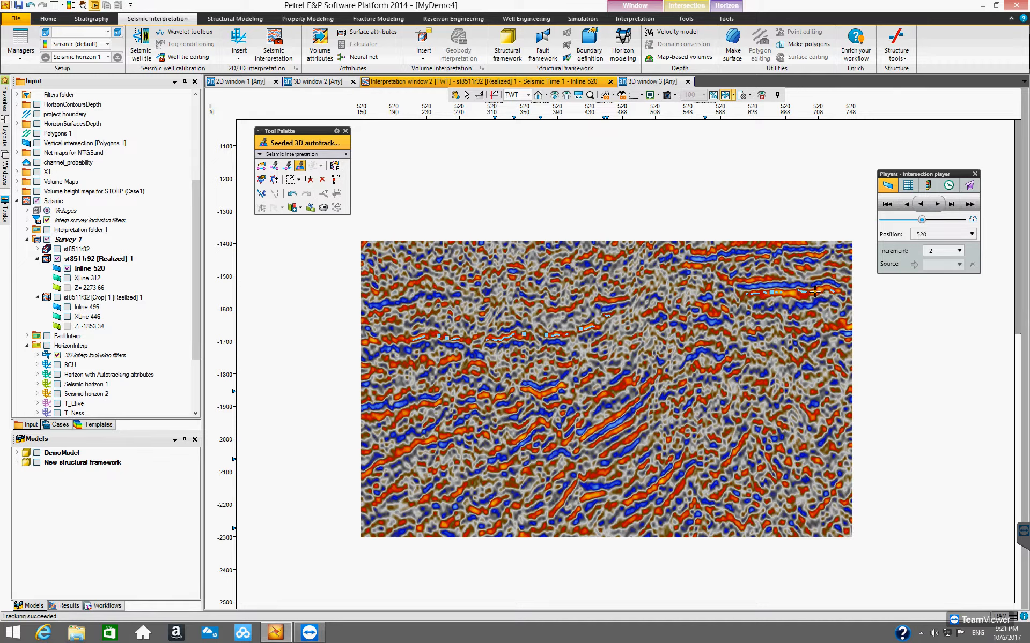
click(820, 290)
click(783, 291)
click(717, 312)
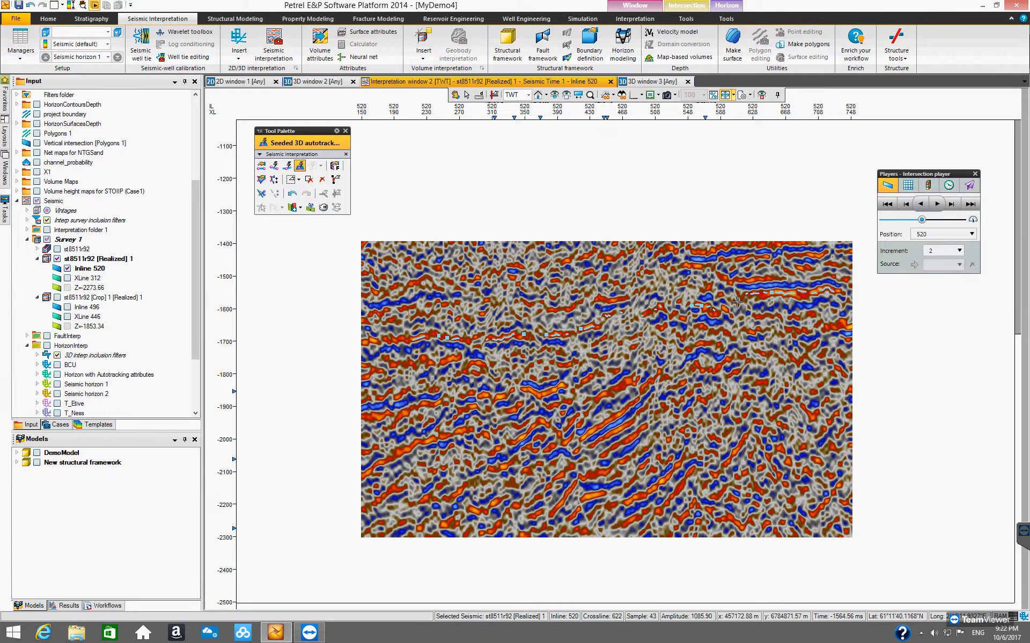
click(683, 310)
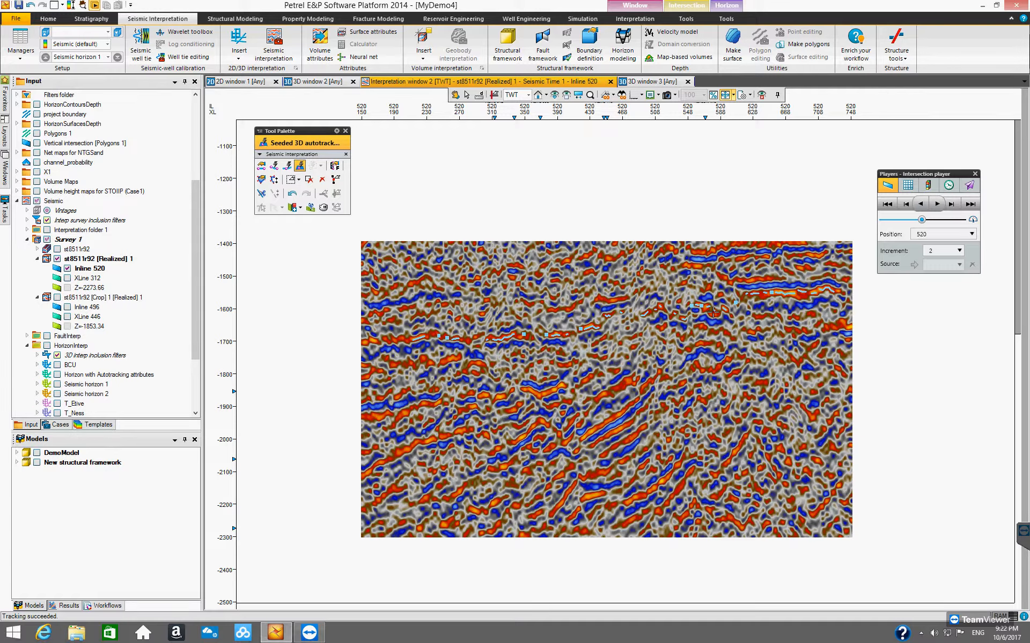
click(745, 294)
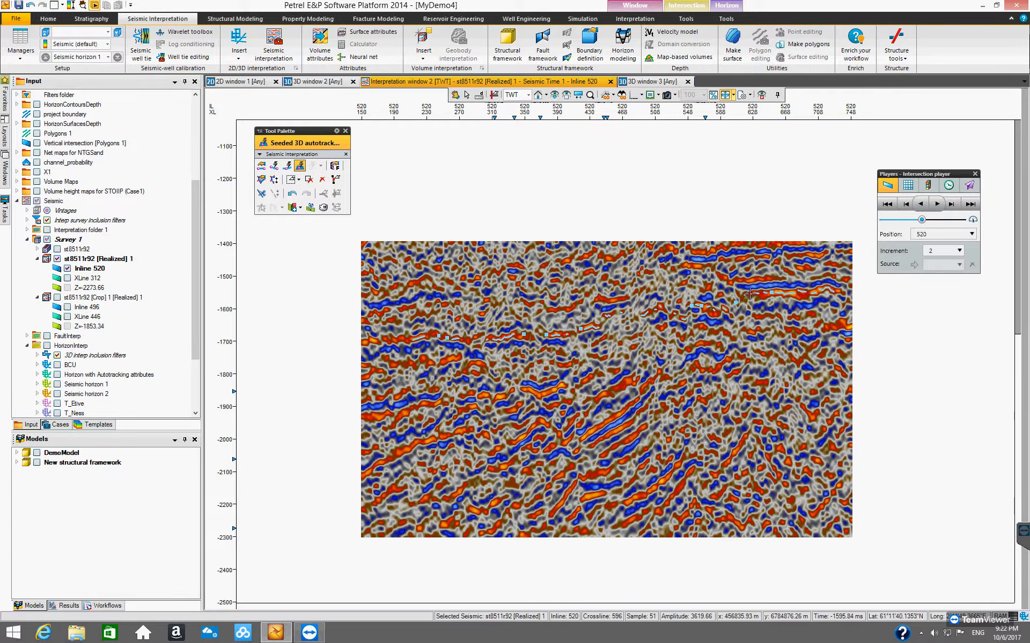
click(818, 290)
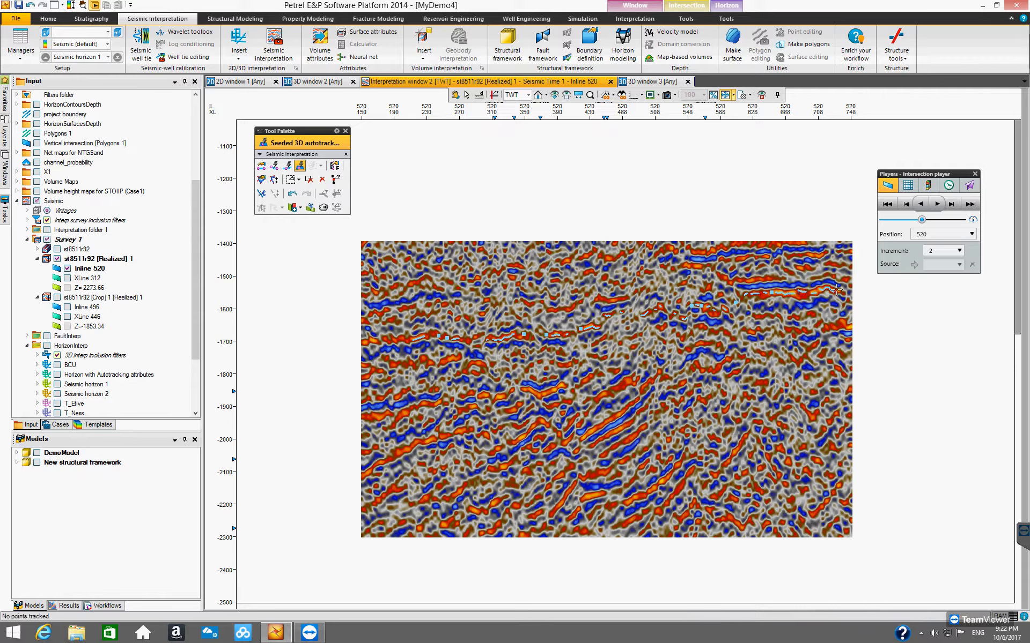
click(515, 343)
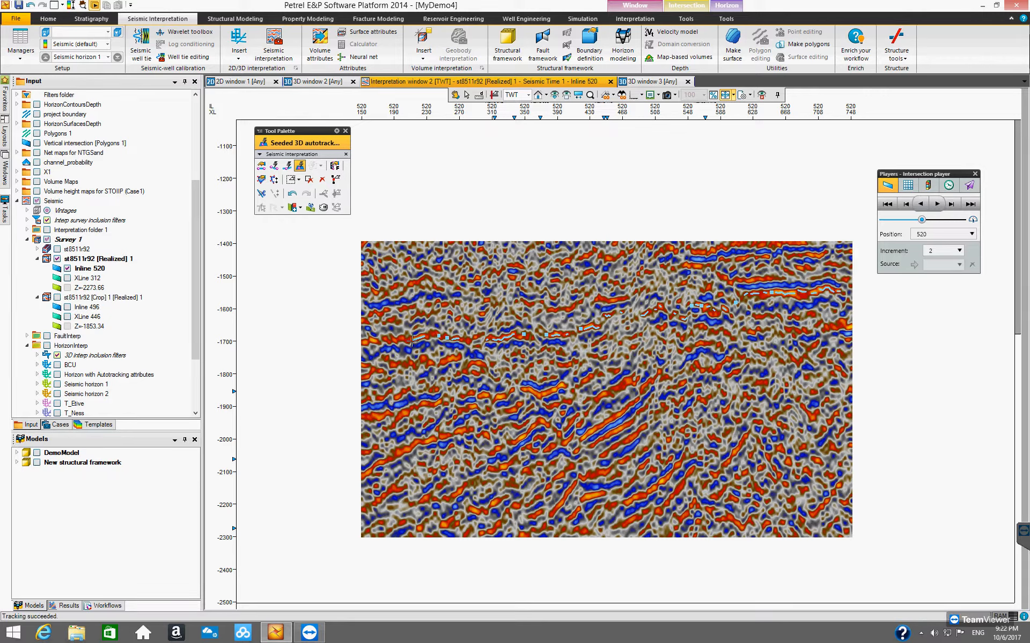
click(378, 343)
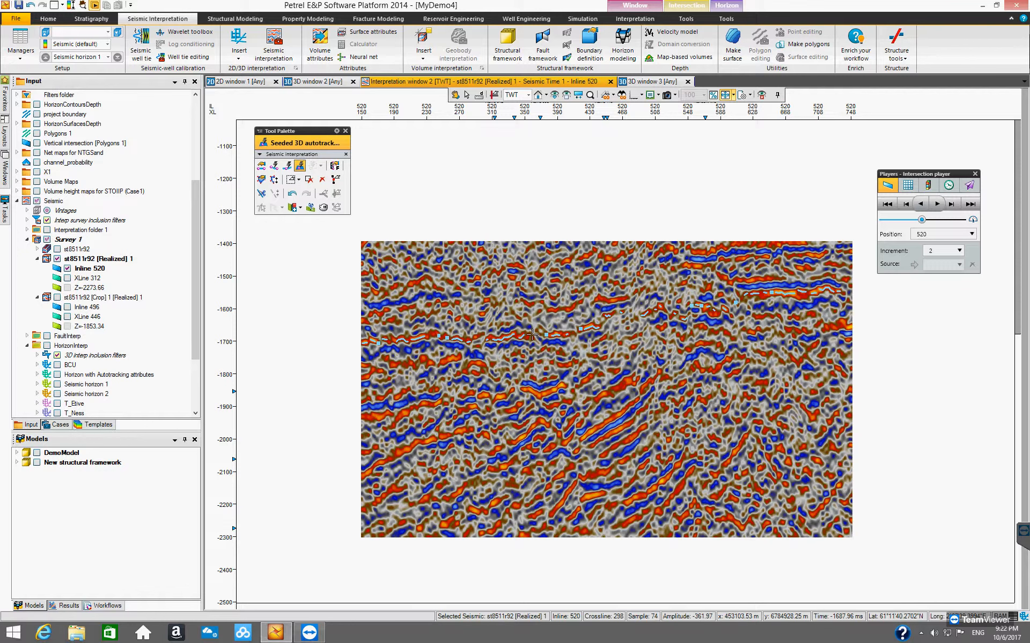
click(774, 262)
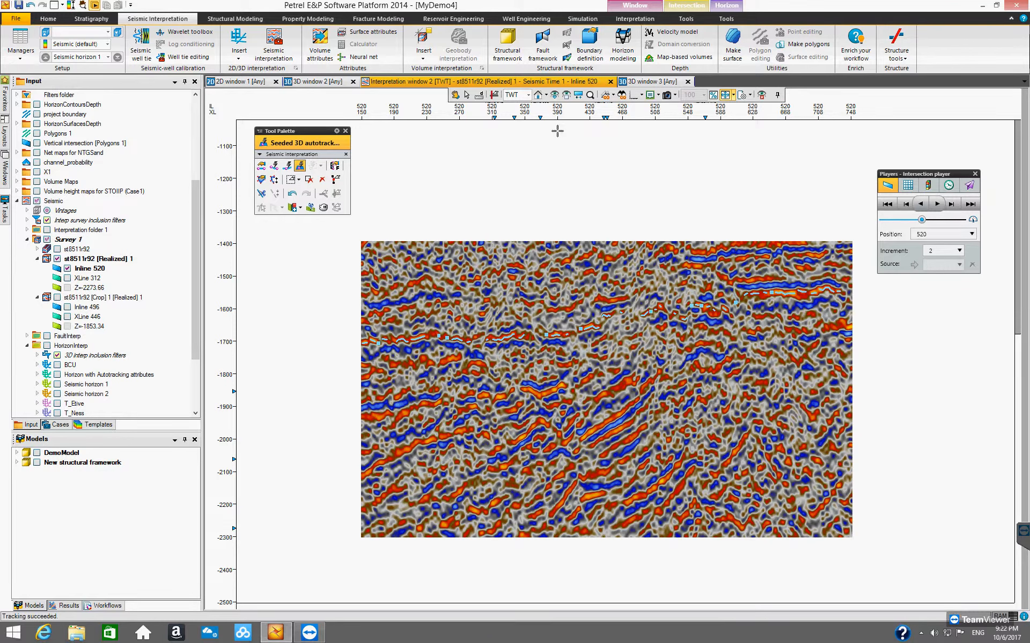
Step: Inspect the 3D-autotracked patch of Seismic horizon 1 in 3D window 2 from several angles
click(311, 82)
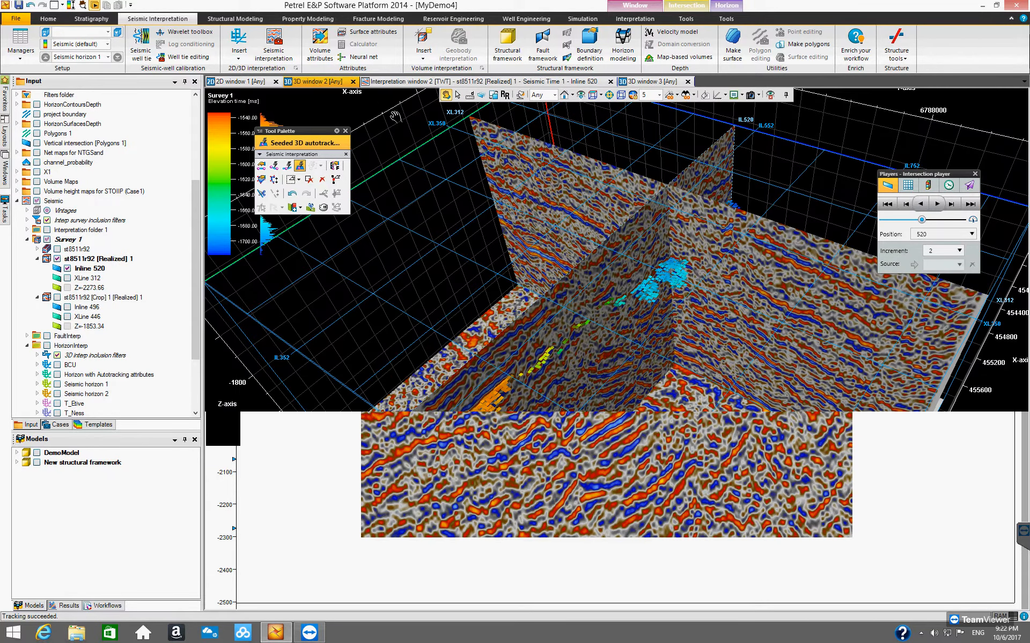
drag(572, 351, 499, 333)
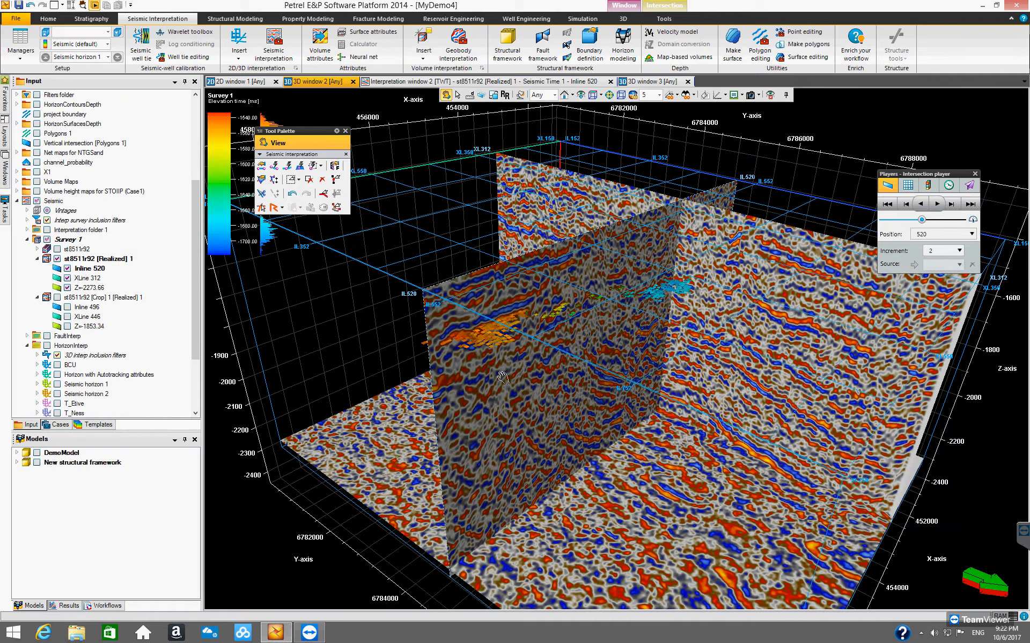
drag(512, 386, 561, 390)
drag(637, 406, 522, 355)
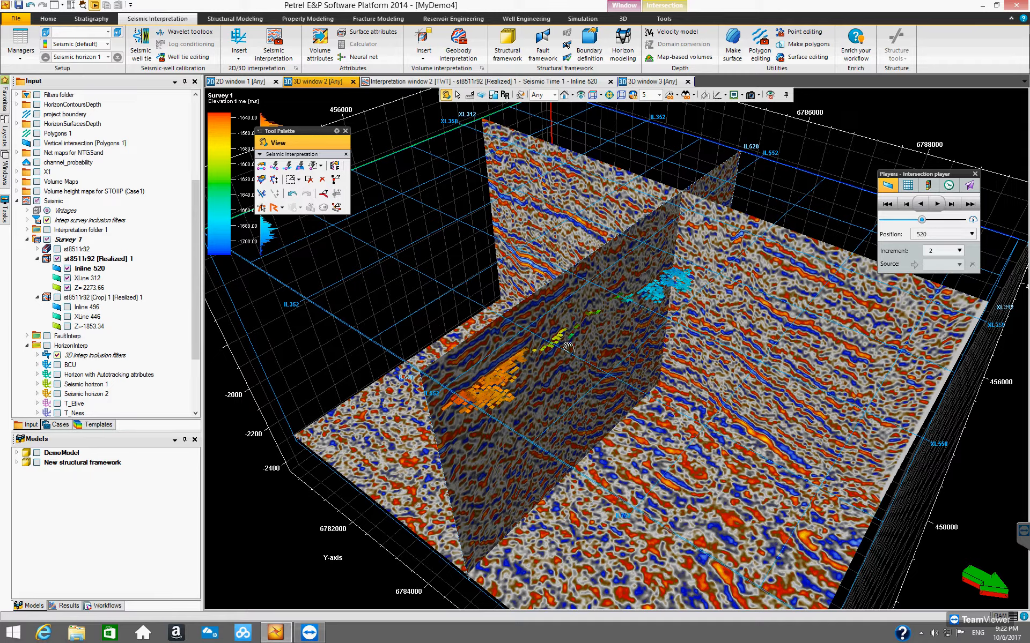
drag(578, 362, 424, 251)
drag(713, 286, 709, 275)
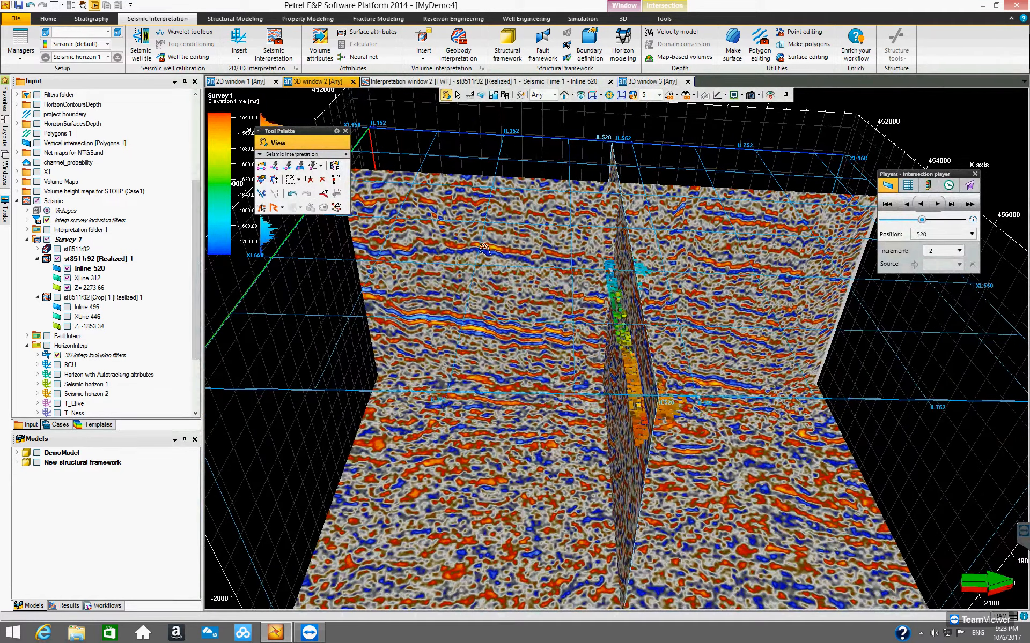
drag(438, 254, 443, 263)
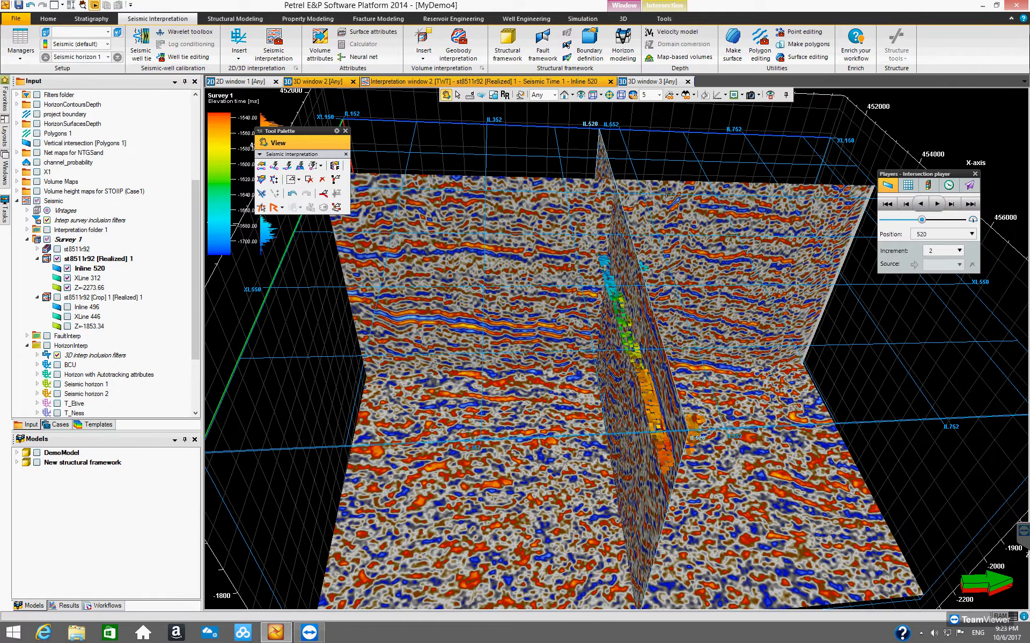
Step: Switch back to the interpretation window, reactivating autotracking, and reposition the tool palette over the section
click(491, 81)
key(a)
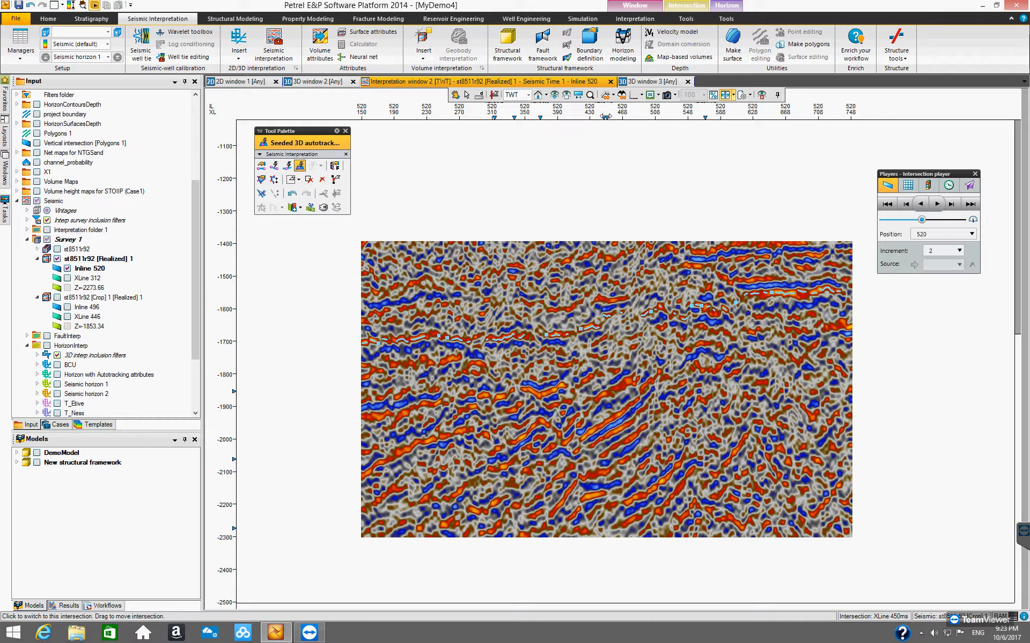
click(323, 83)
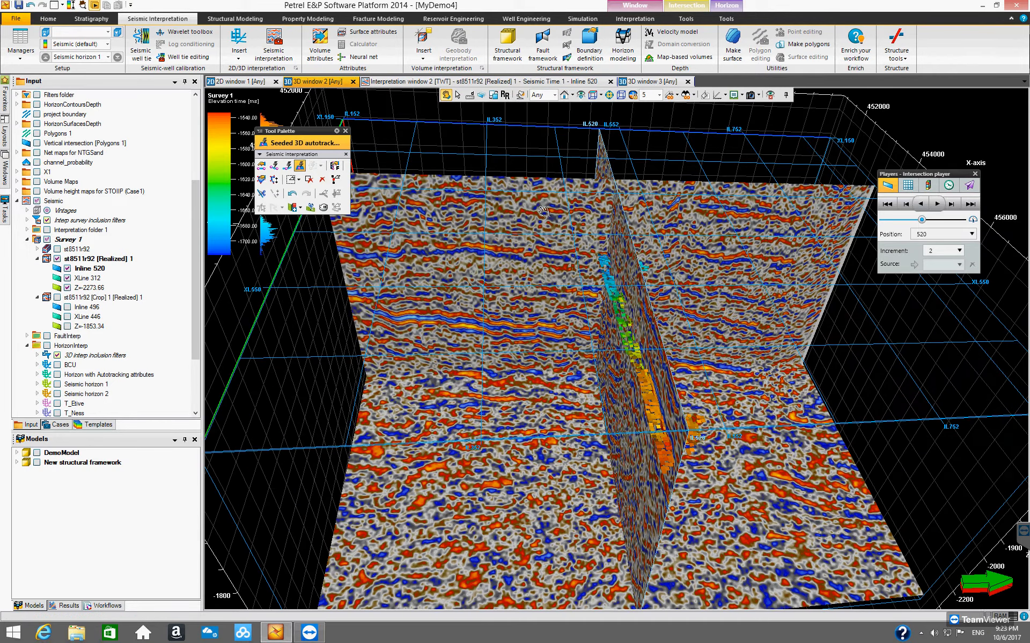
drag(305, 131, 314, 223)
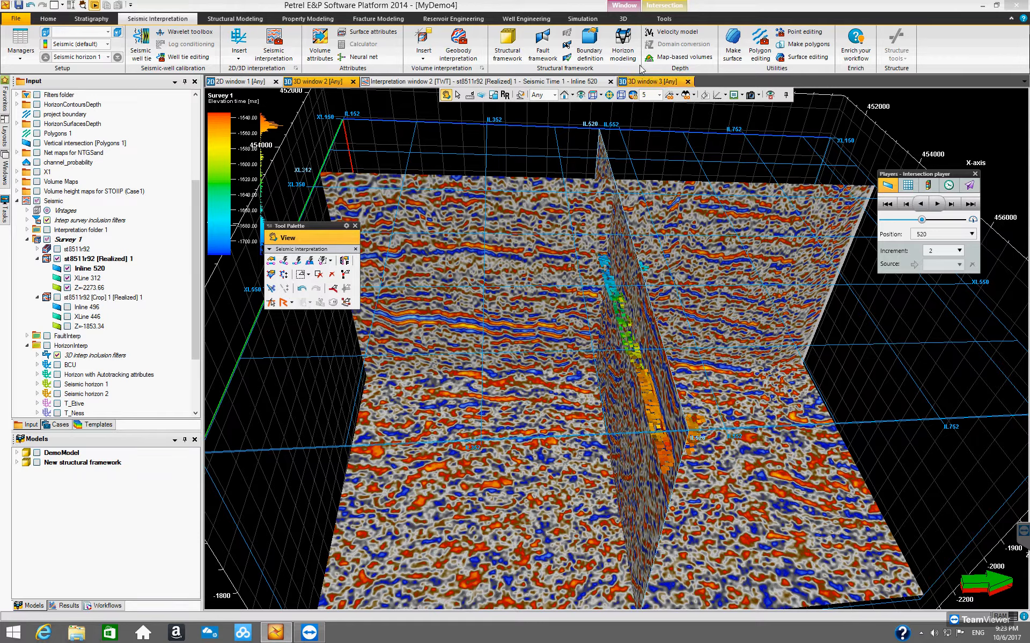
click(535, 82)
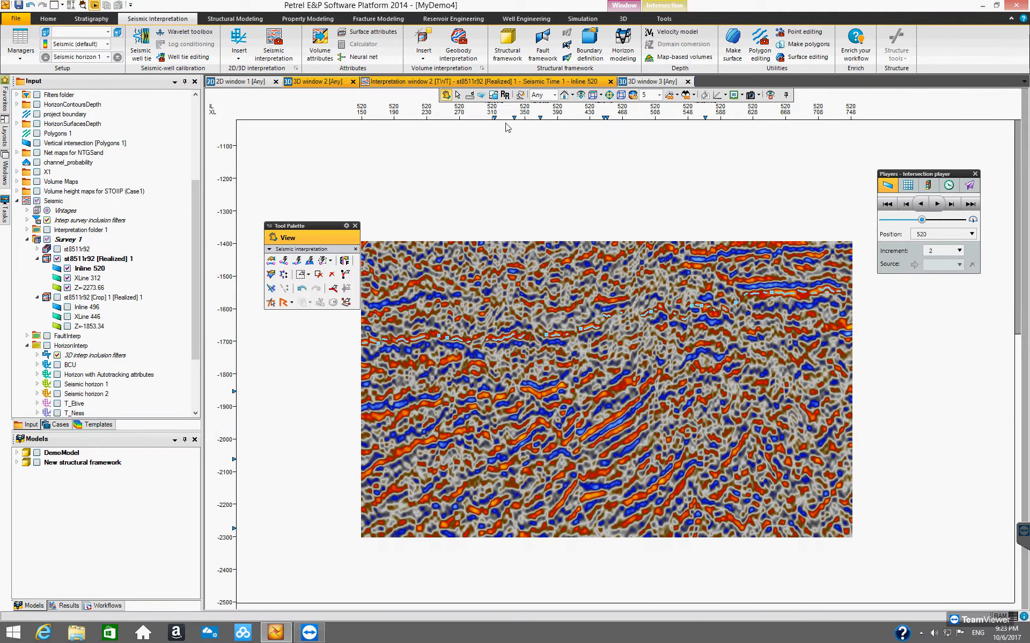
key(a)
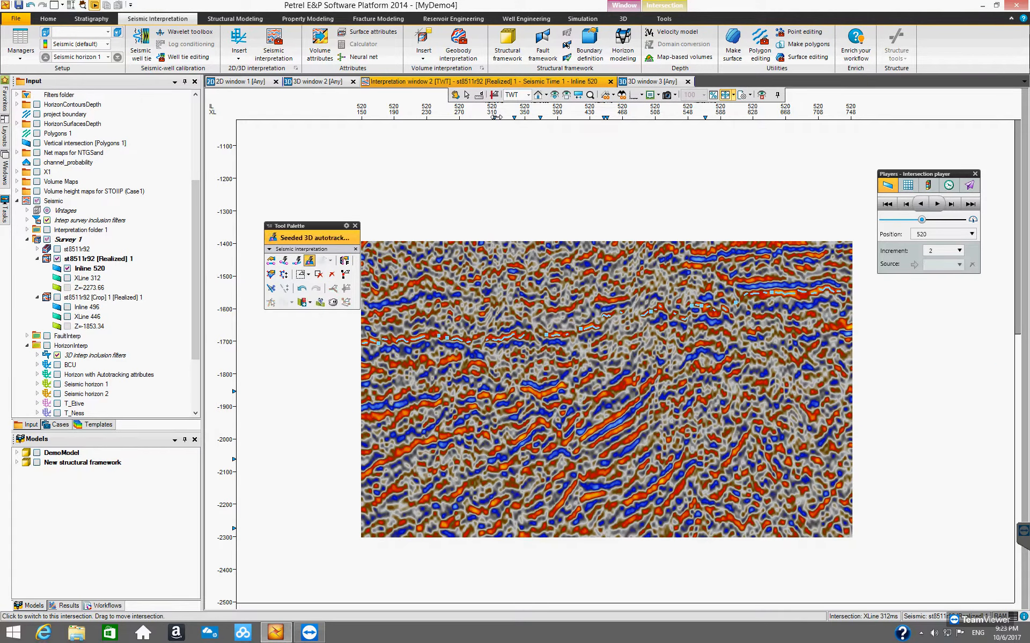
Step: Switch the interpretation window to XLine 312 and seed Seismic horizon 1 with Seeded 3D autotracking along the reflector
click(494, 117)
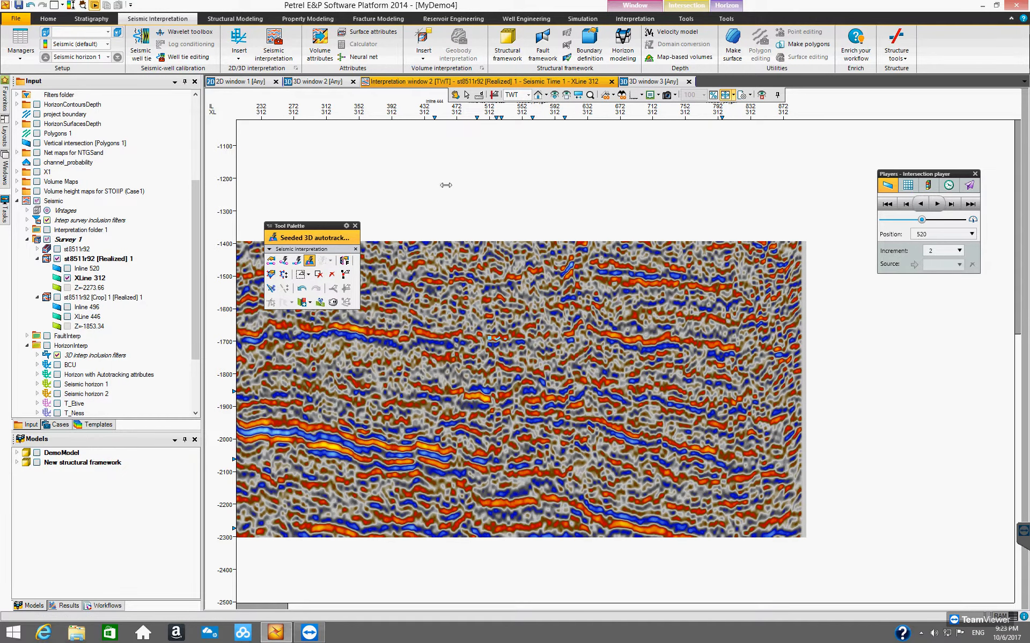
drag(319, 227, 351, 127)
click(455, 95)
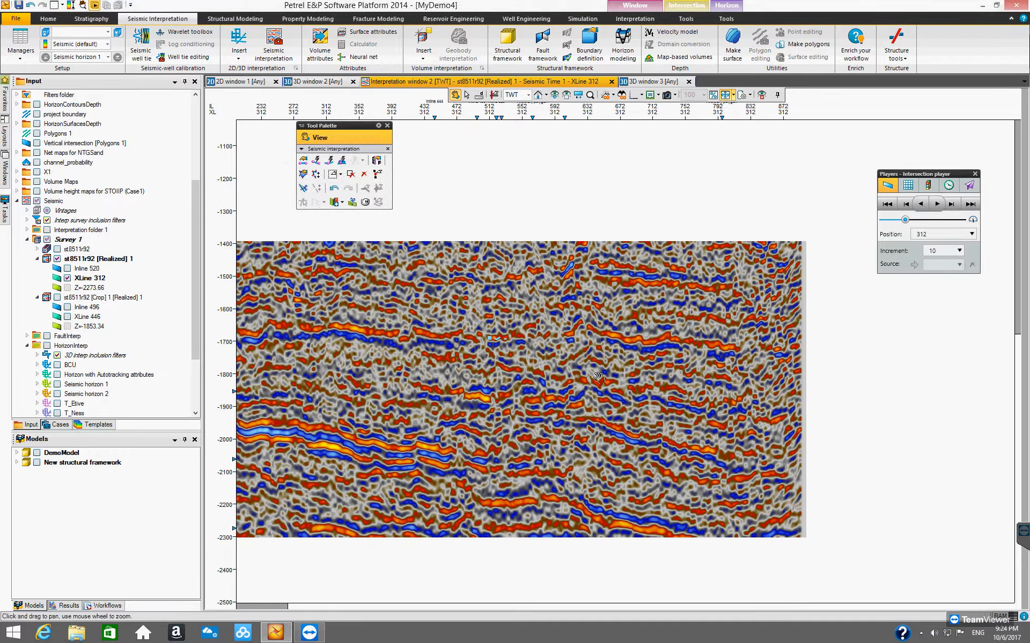
drag(599, 378, 705, 378)
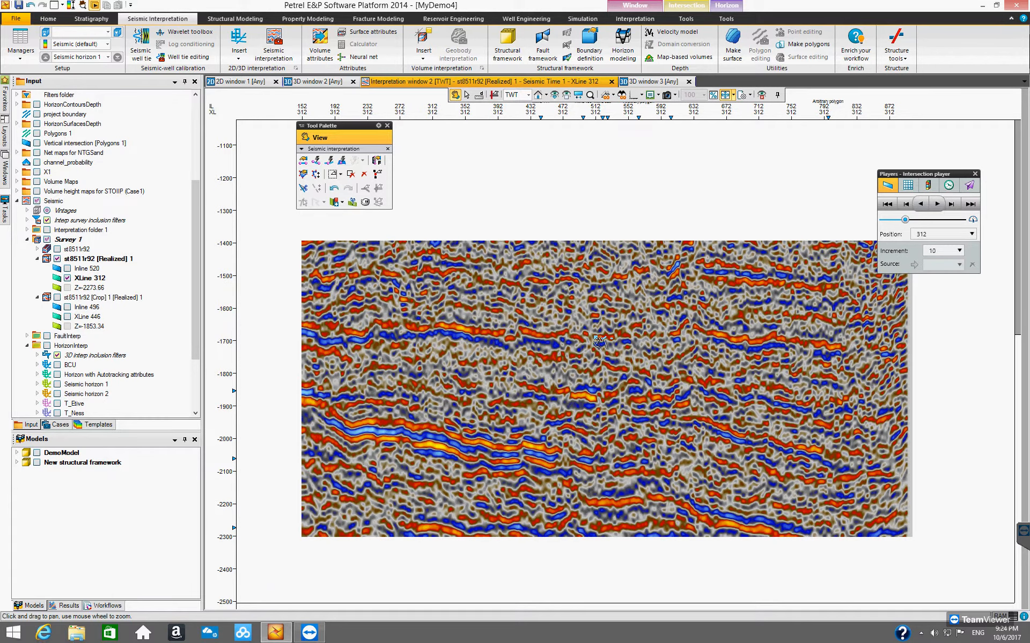
click(342, 161)
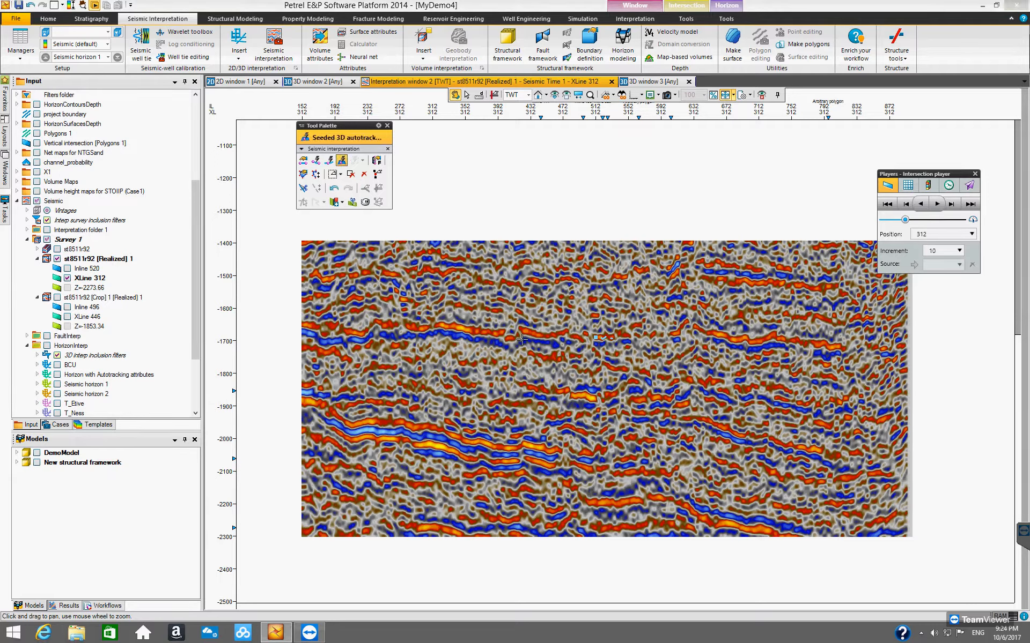
click(416, 330)
click(340, 332)
click(311, 326)
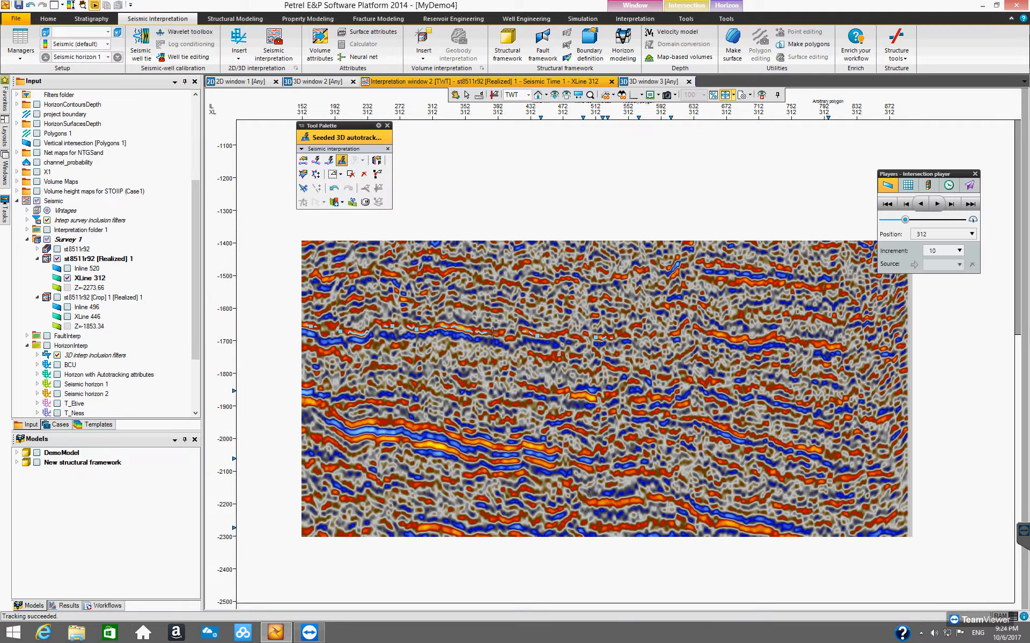
click(677, 331)
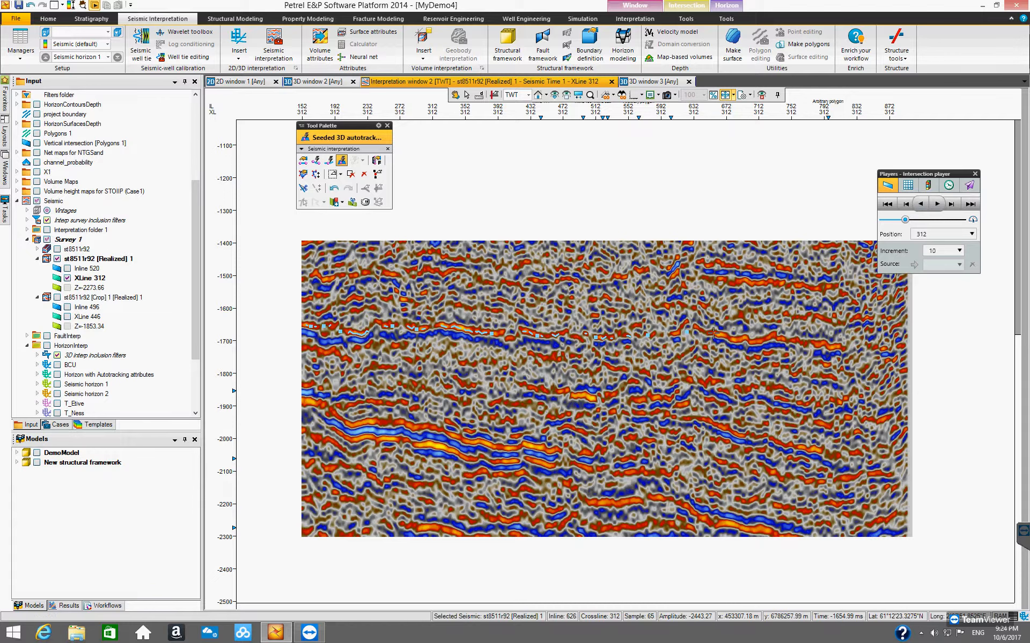
click(738, 339)
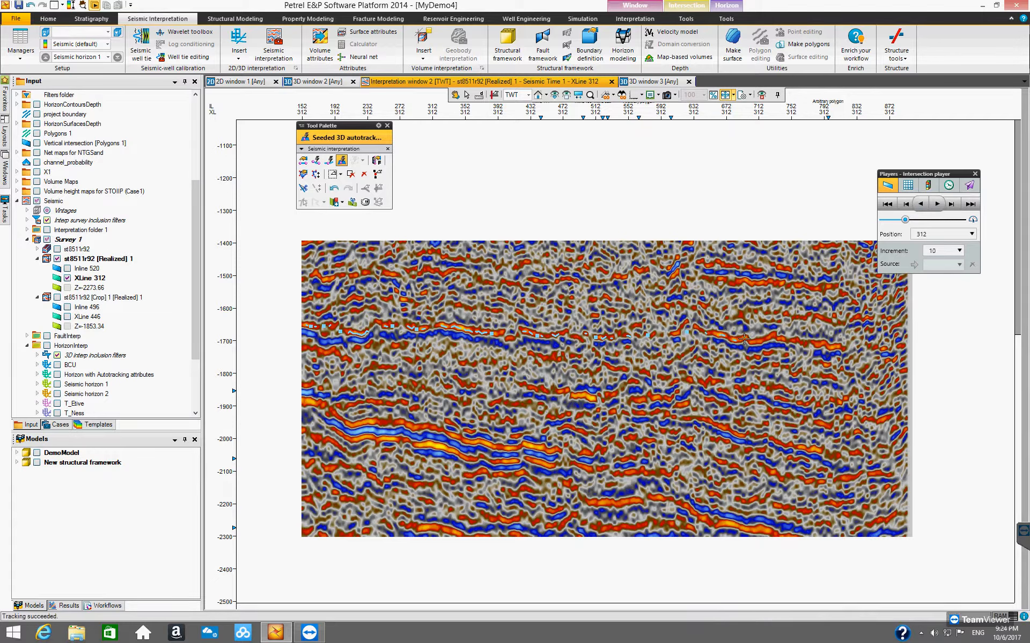
click(813, 343)
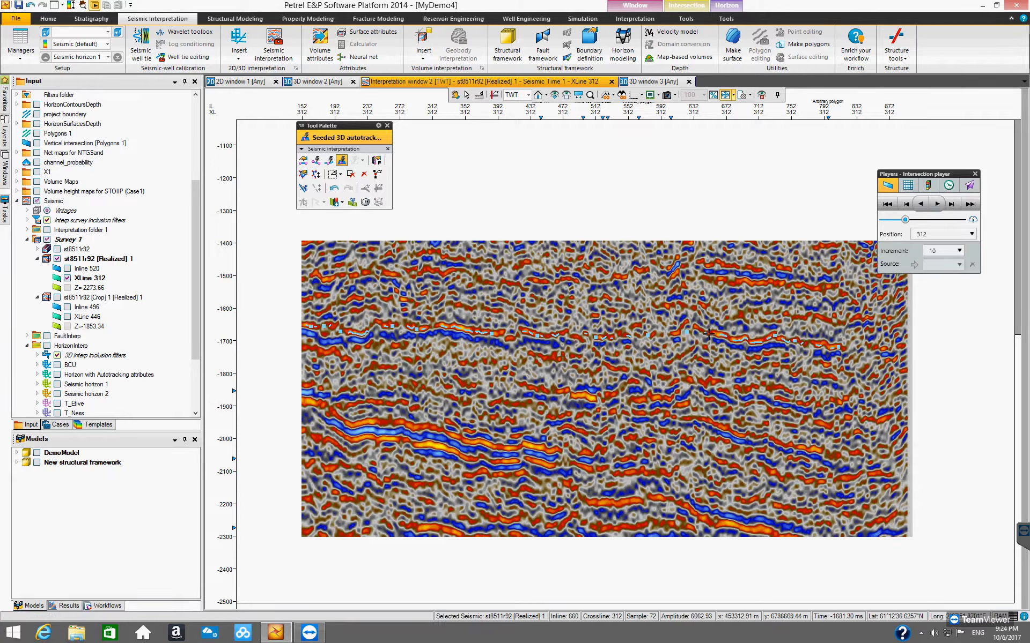
click(682, 326)
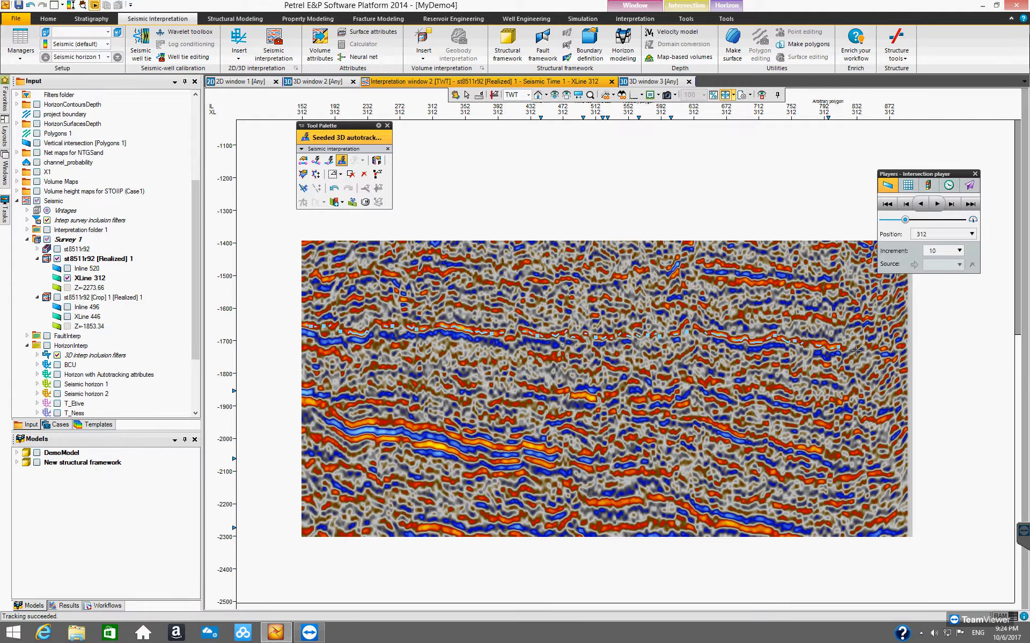
click(873, 347)
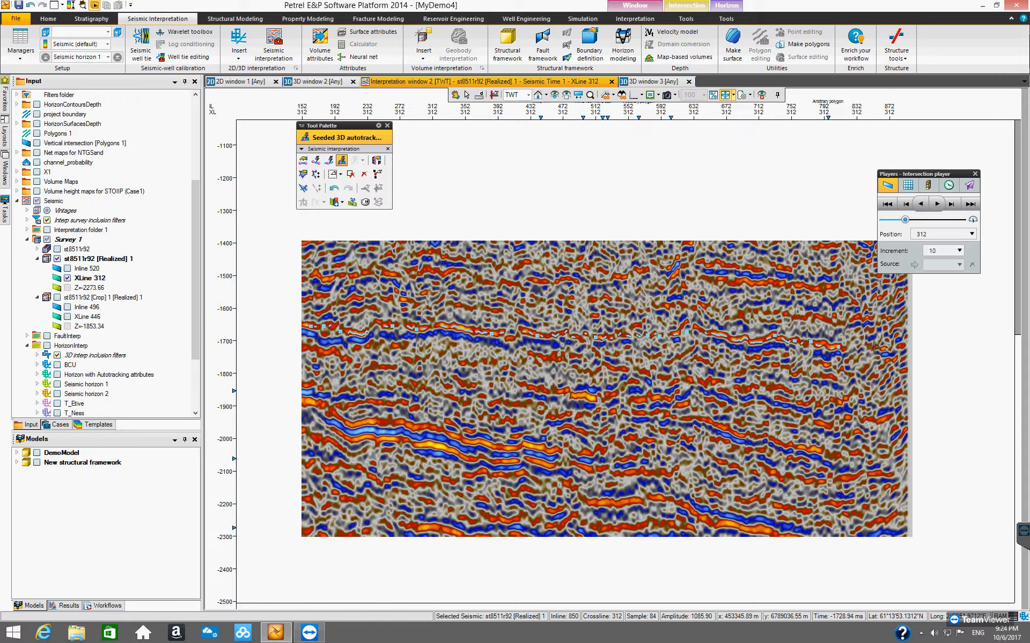
click(857, 347)
click(841, 348)
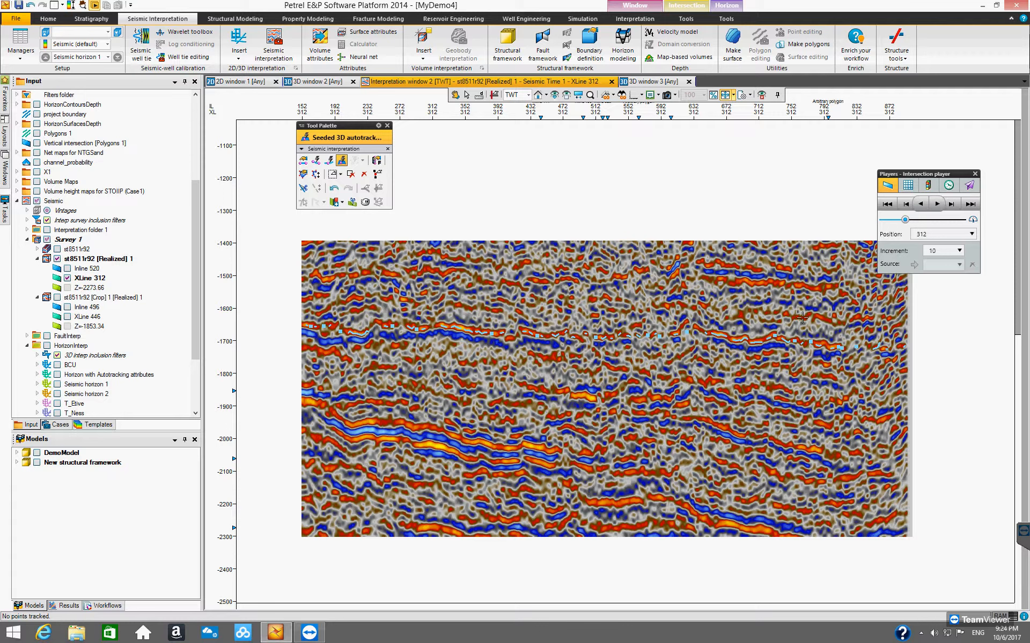
click(730, 339)
Step: Step to XLine 332 and add Seeded 3D autotracking seed points for Seismic horizon 1 along the reflector
click(951, 205)
click(950, 204)
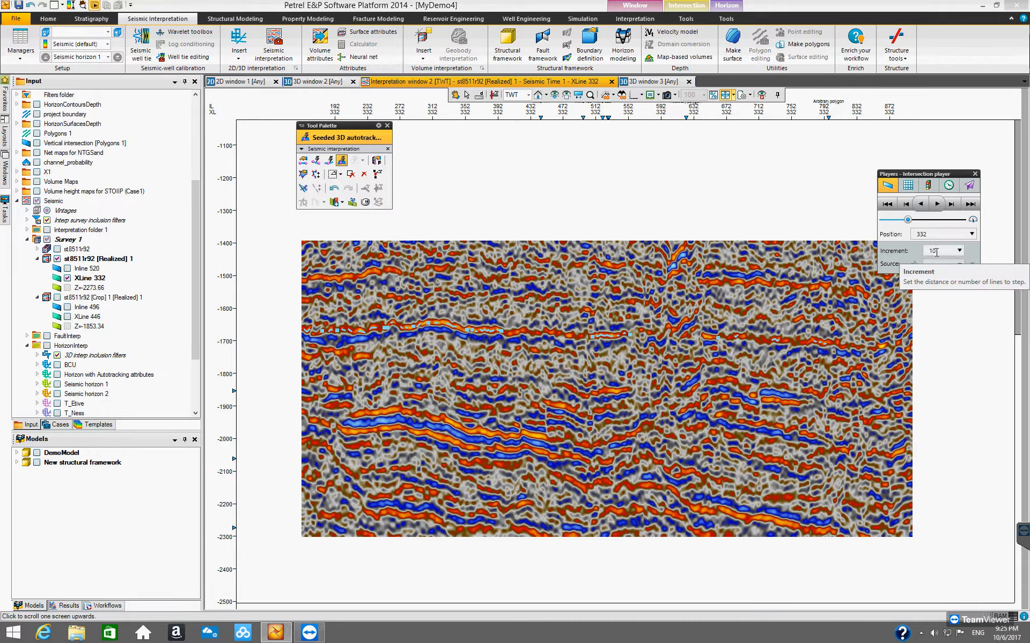
click(397, 326)
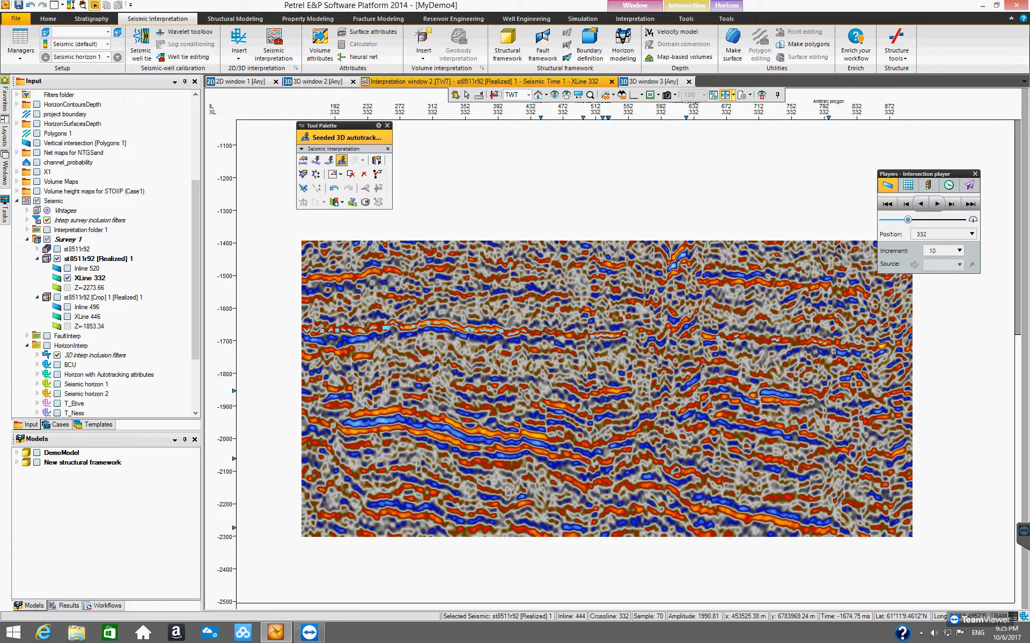
click(580, 341)
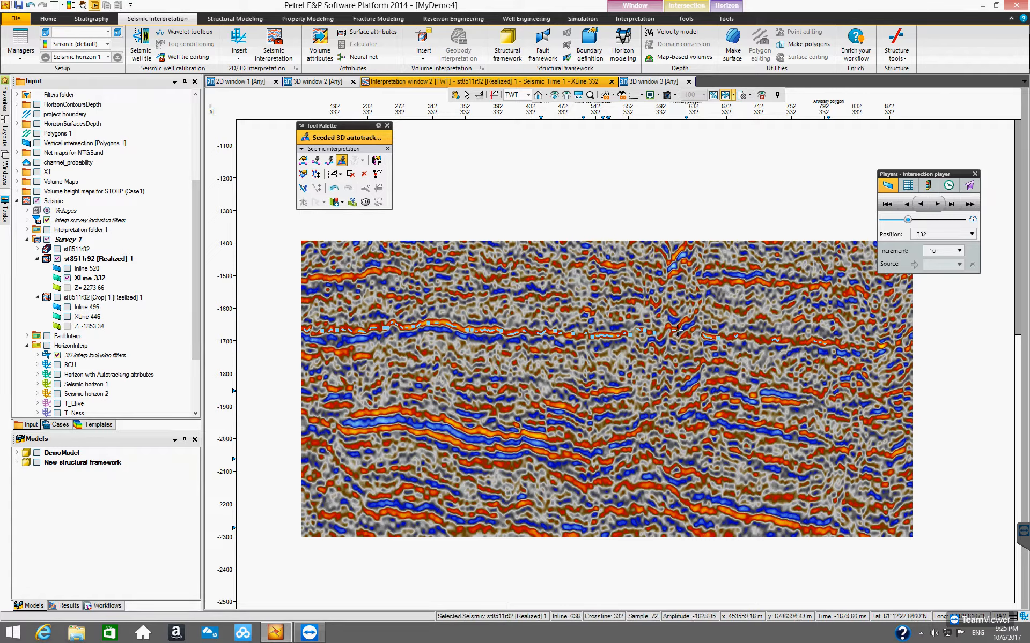
click(755, 337)
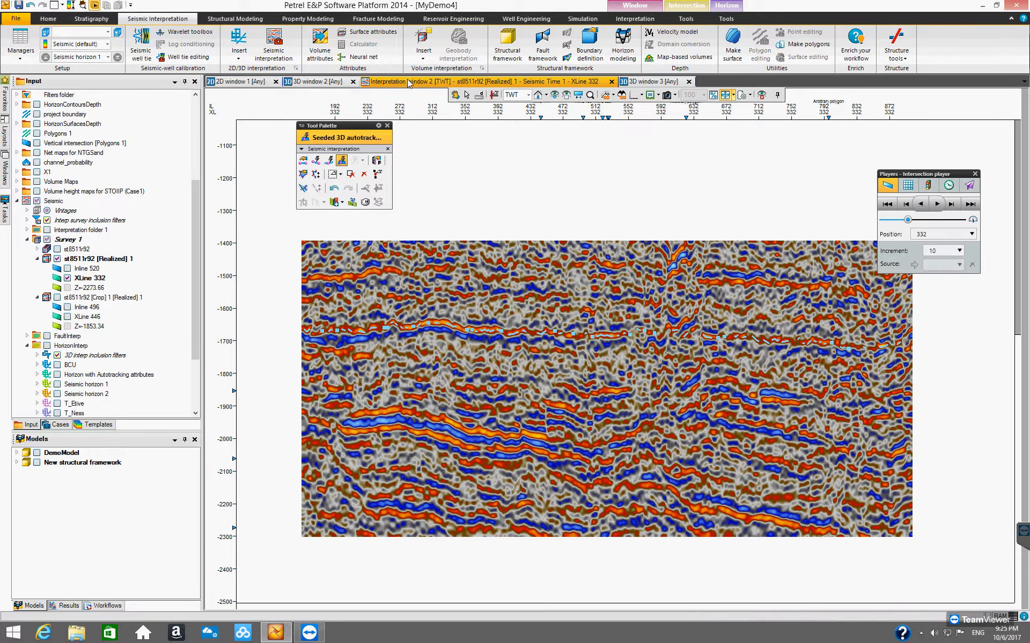
Step: Inspect the expanded Seismic horizon 1 tracking in 3D window 2
click(334, 84)
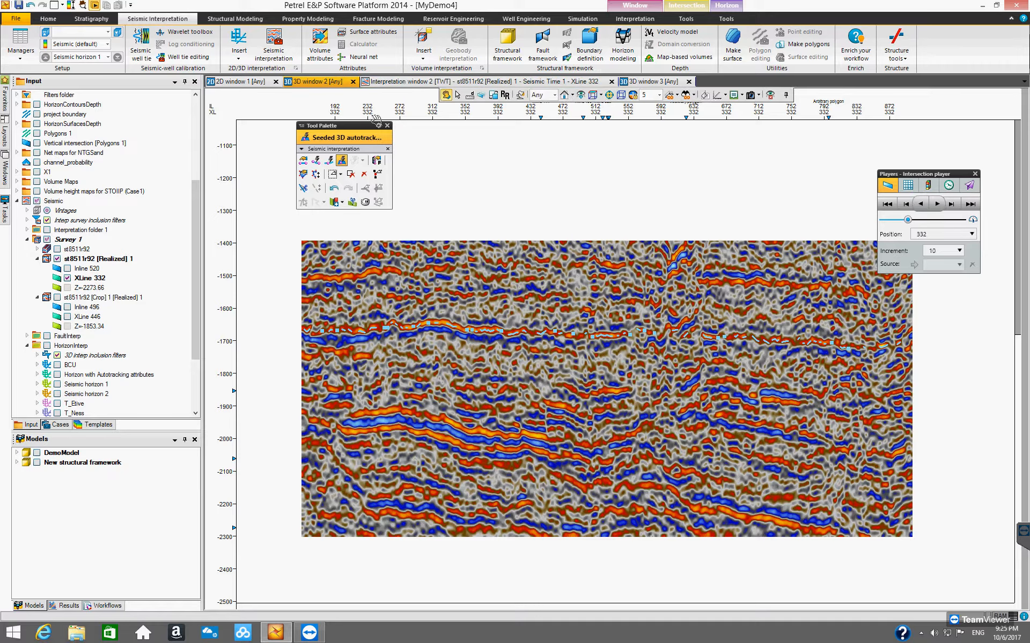
drag(574, 399, 544, 388)
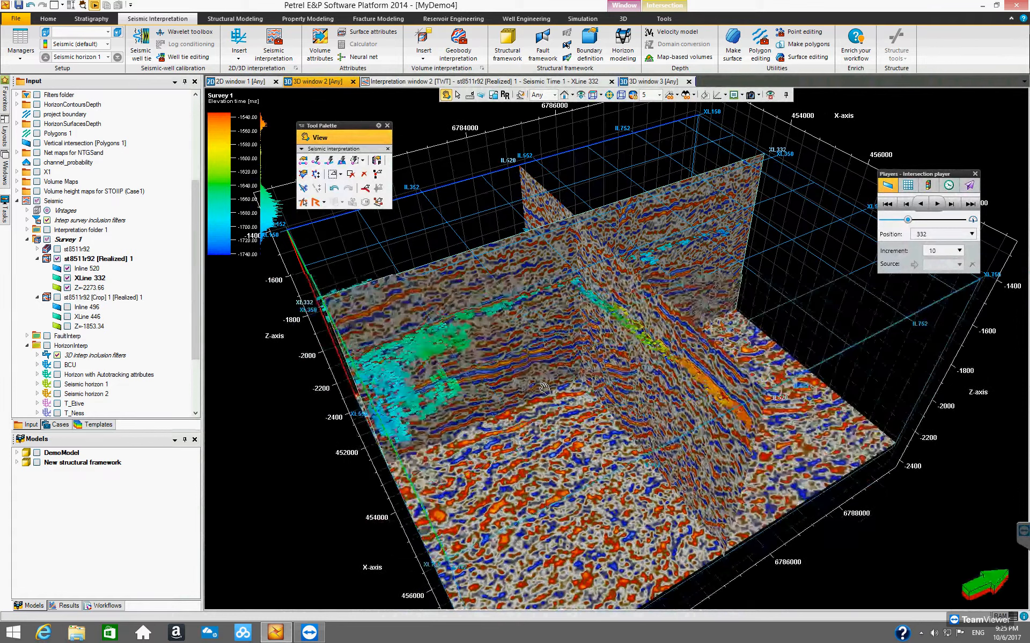
click(83, 5)
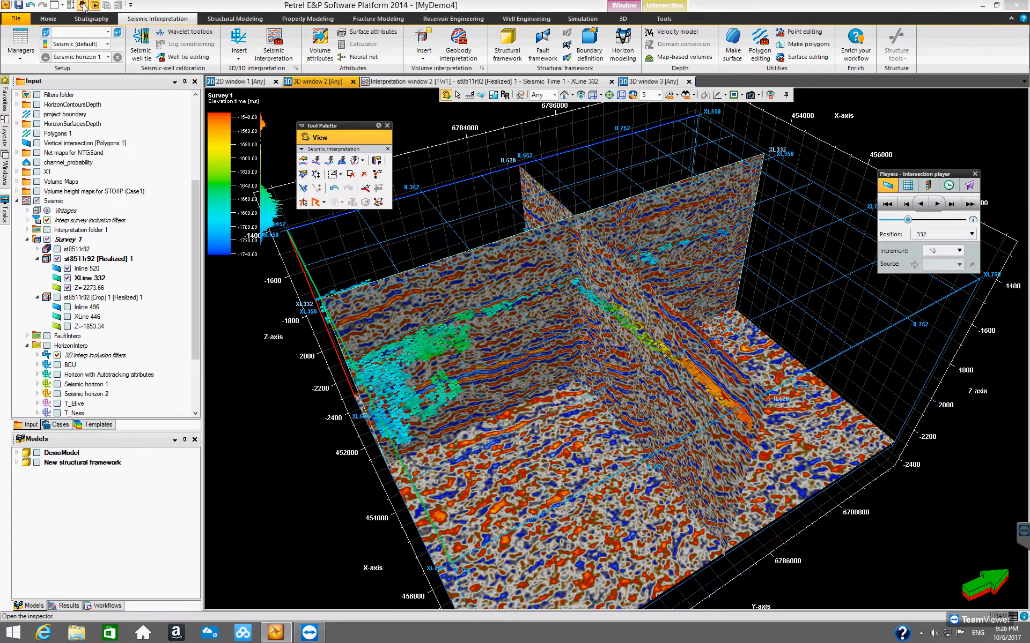
Step: Open the inspector, select a point on Seismic horizon 1 and expand its Horizon tracking settings
drag(529, 304, 262, 370)
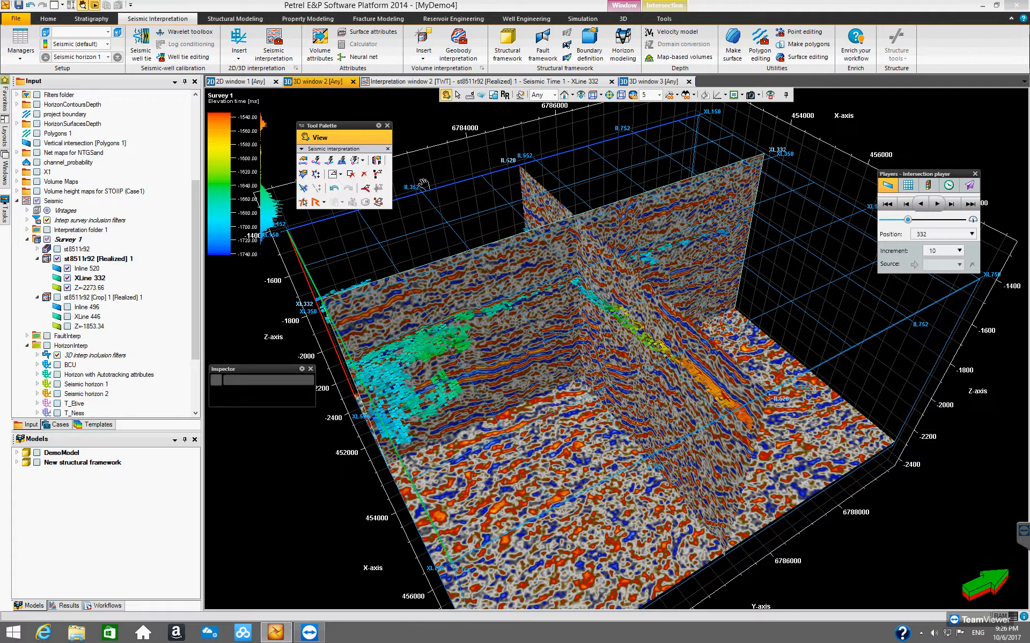
click(458, 96)
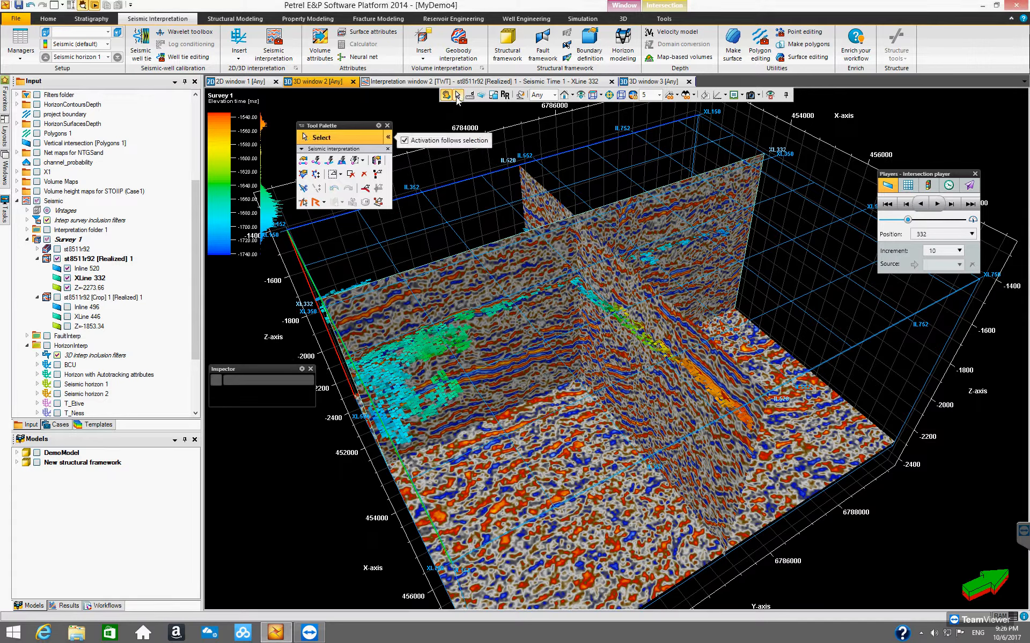
click(394, 384)
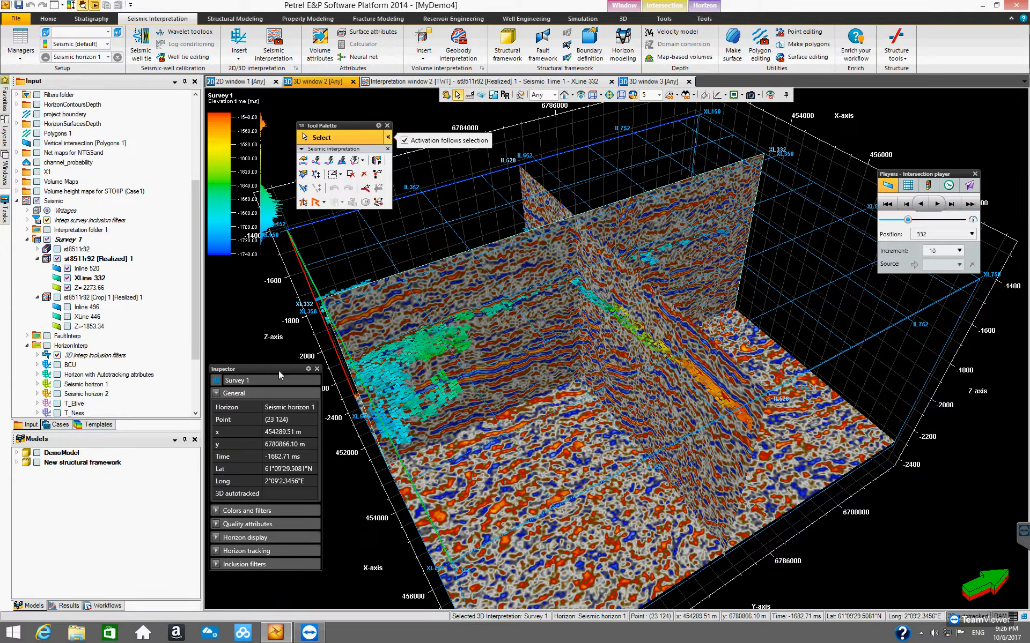
drag(279, 375, 469, 129)
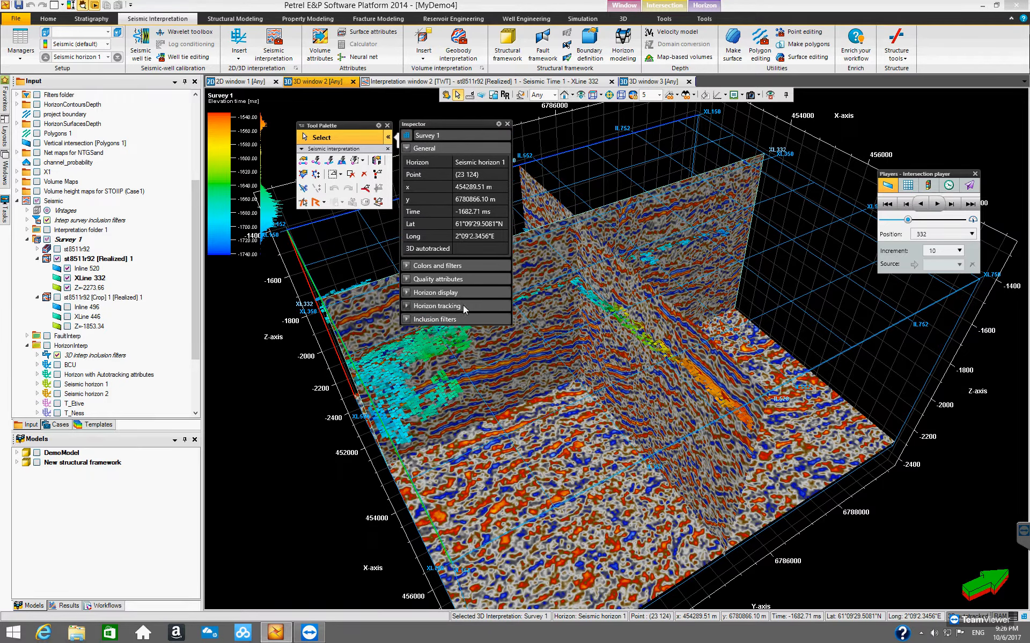
click(407, 307)
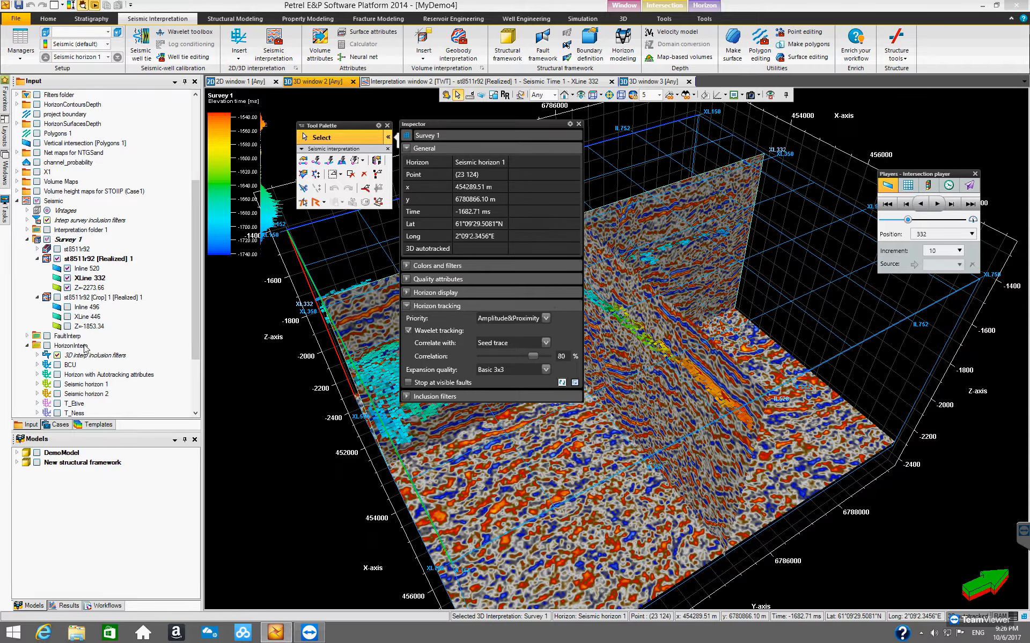
Step: Enable Stop at visible faults for Seismic horizon 1 and try running 3D tracking
drag(194, 336, 195, 391)
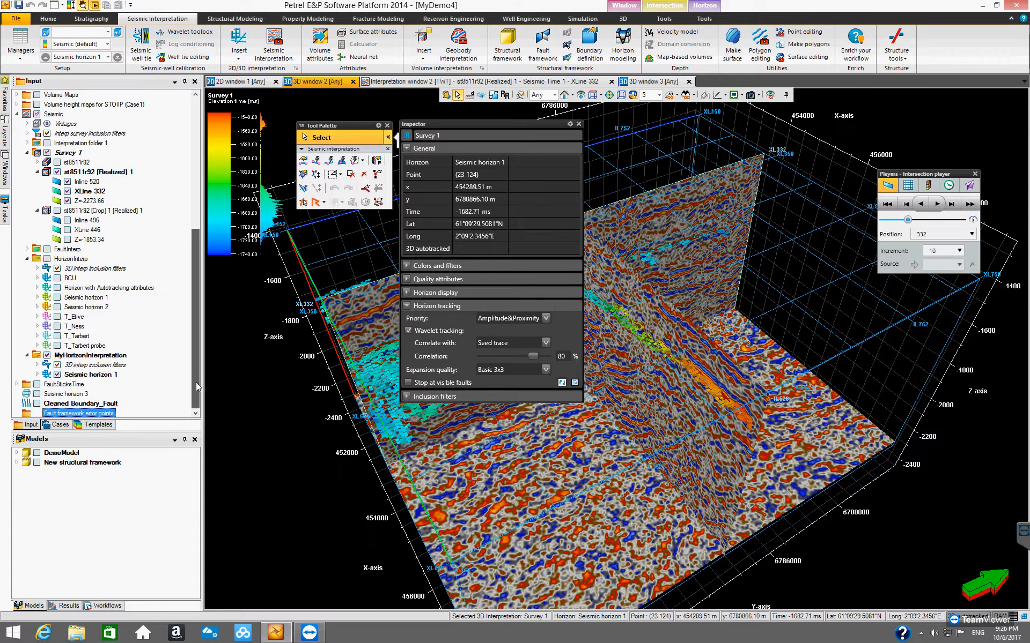
click(76, 377)
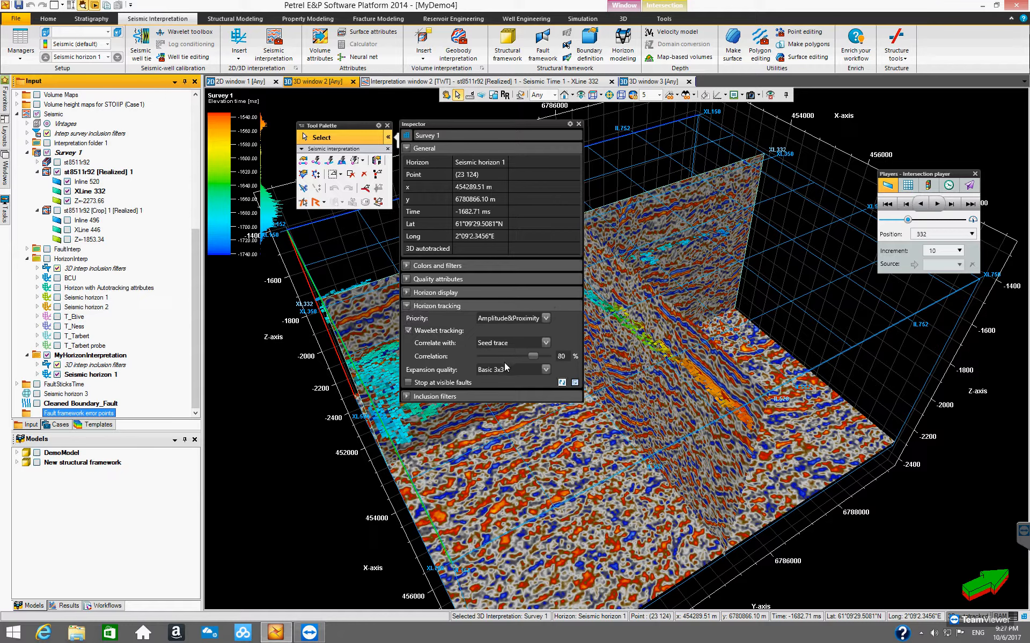
click(408, 384)
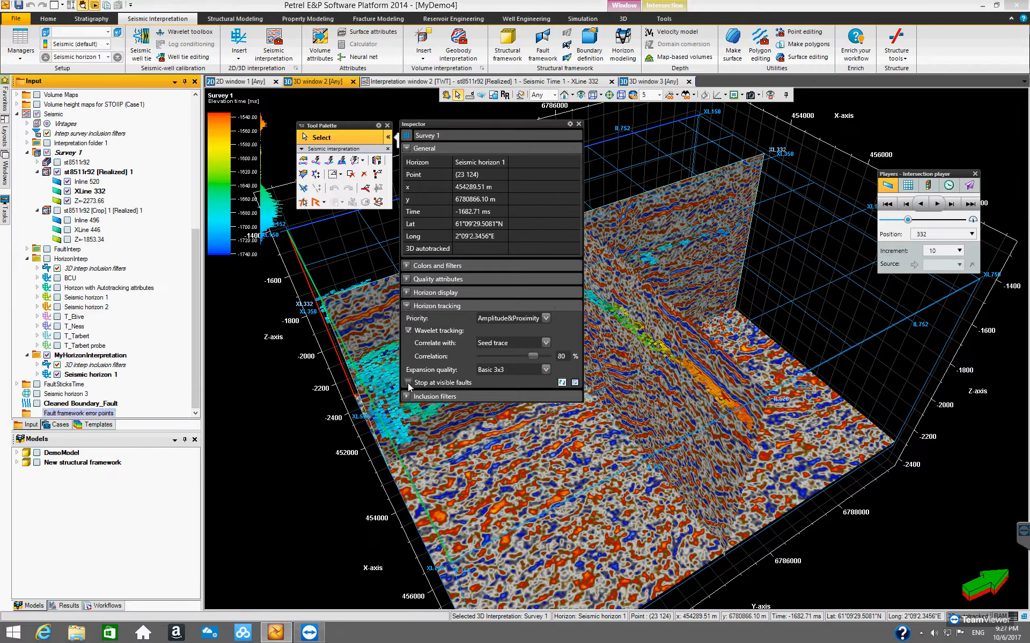
click(409, 382)
drag(487, 123, 245, 160)
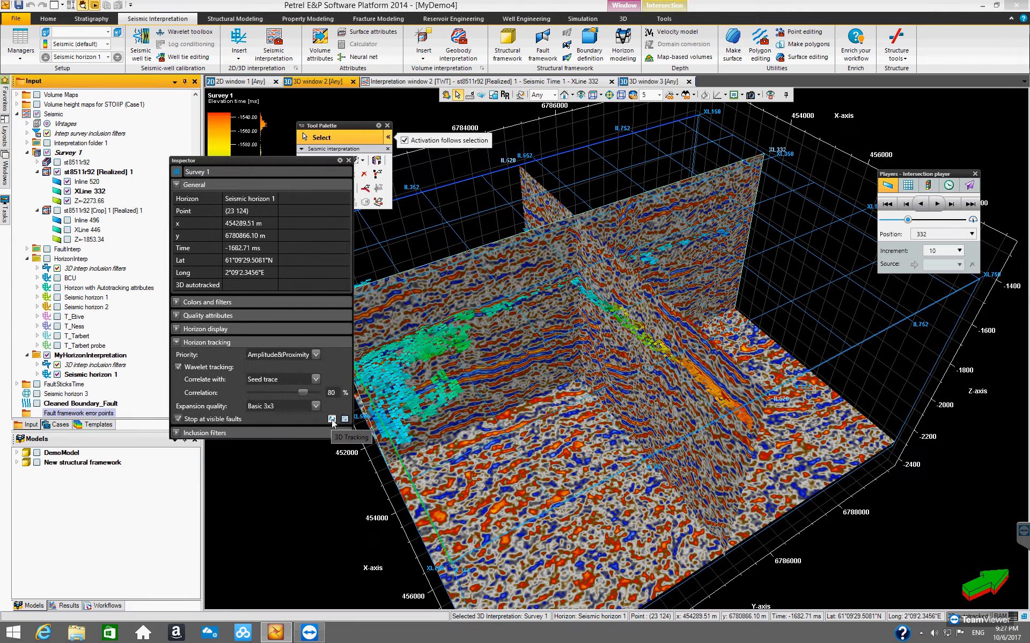
click(332, 419)
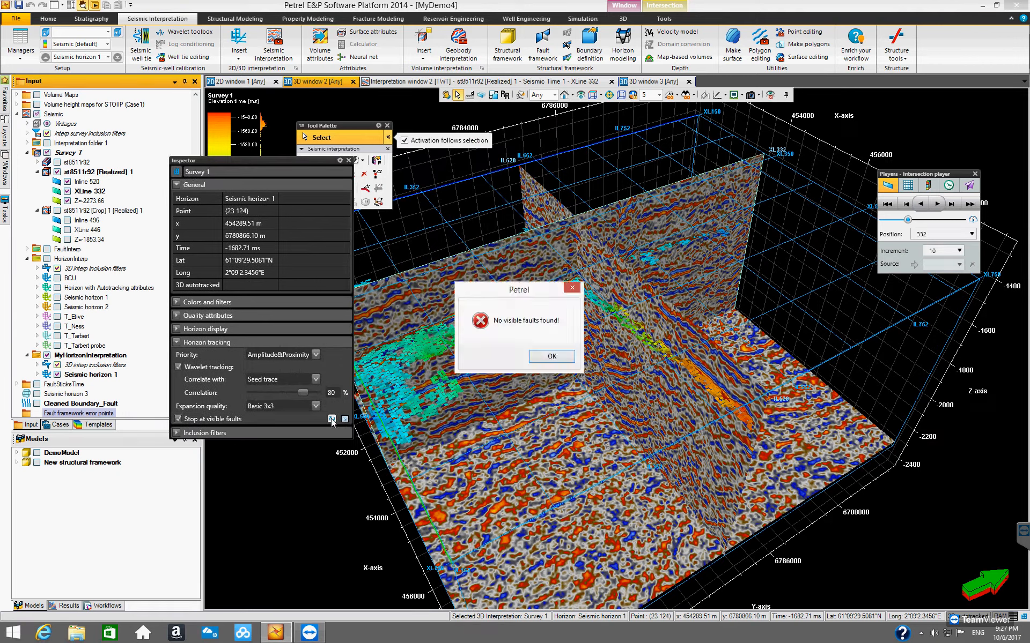
click(551, 356)
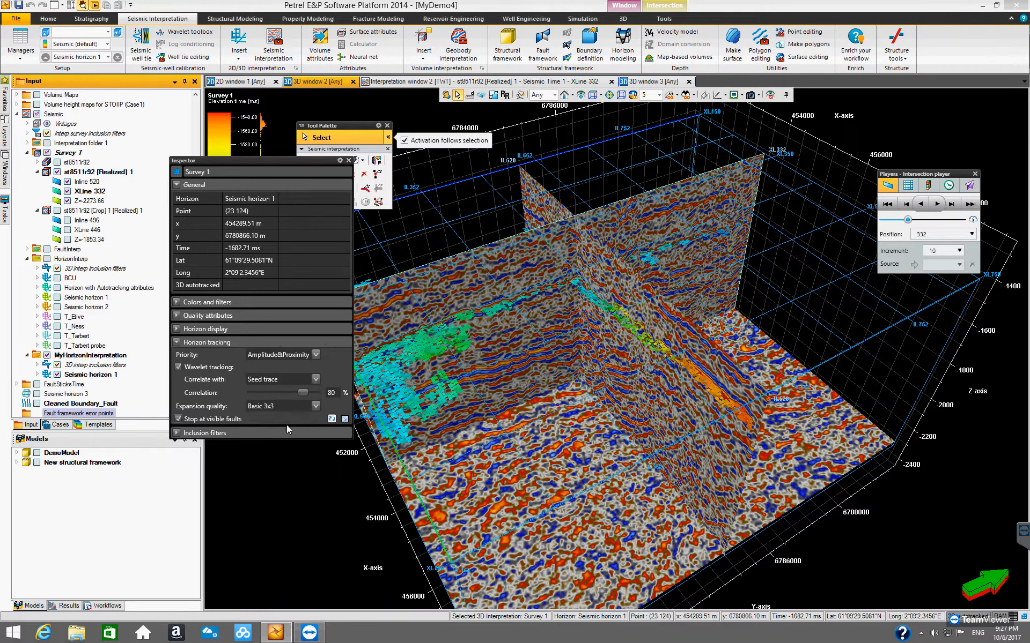
Step: Turn off Stop at visible faults and run 3D tracking for Seismic horizon 1
click(179, 420)
click(331, 420)
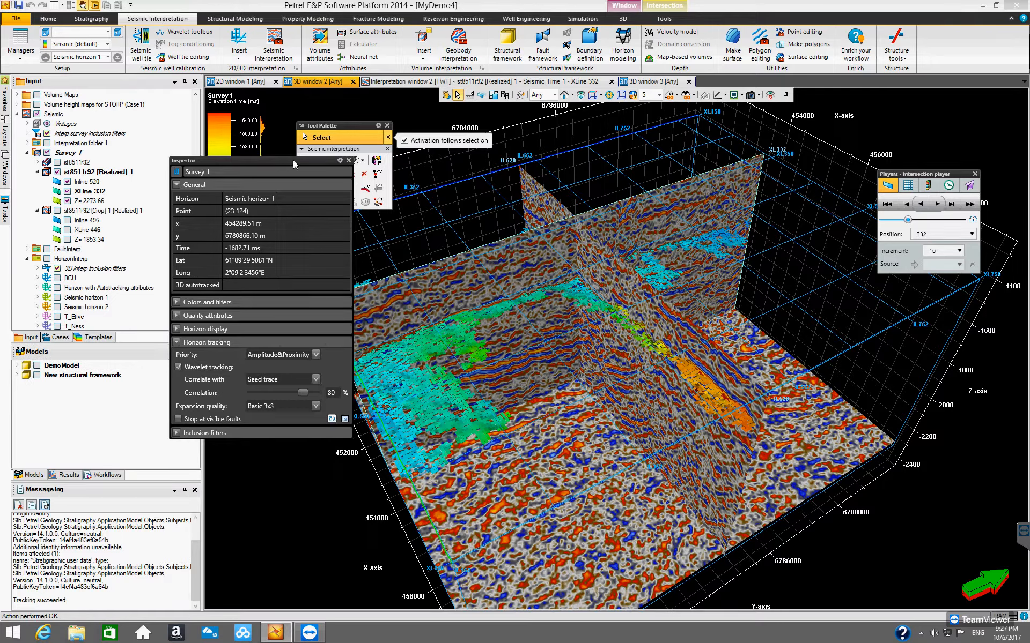
drag(293, 160, 243, 194)
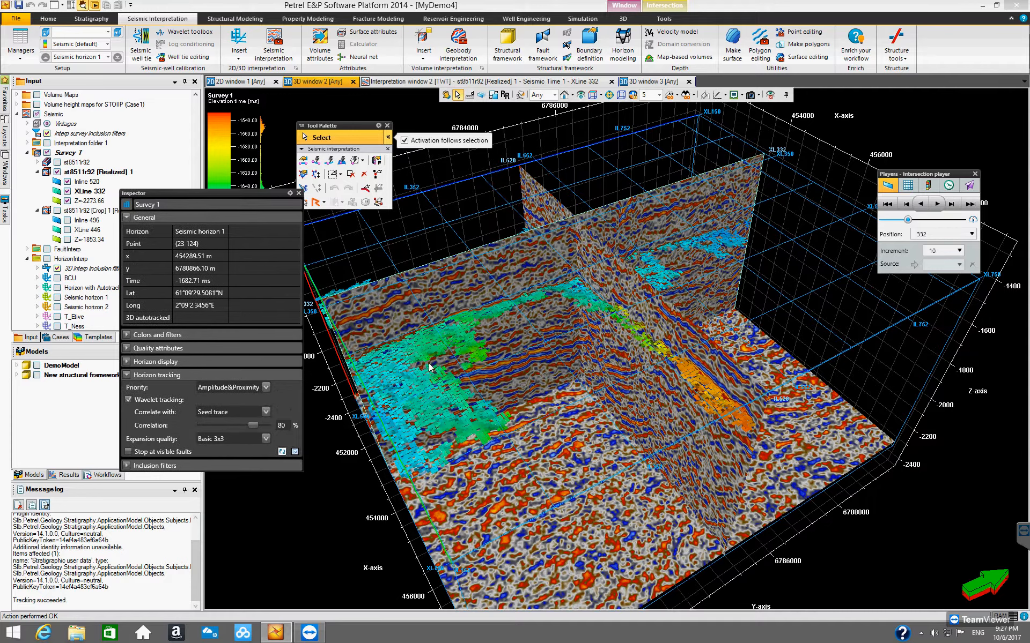
Step: Repeat 3D tracking of Seismic horizon 1 several times to expand it across the survey
click(446, 95)
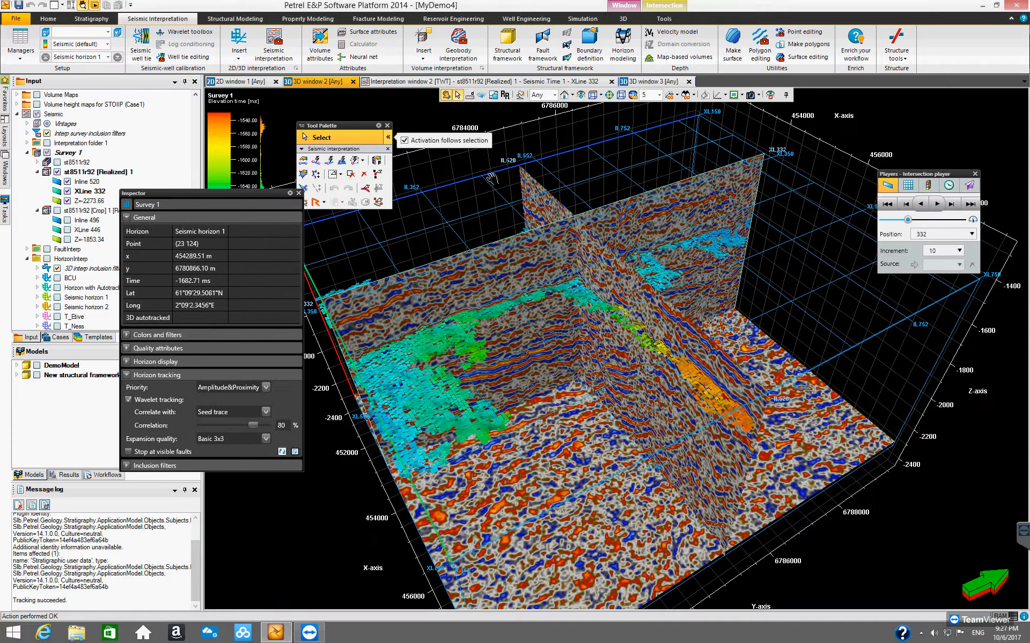
drag(521, 402, 583, 430)
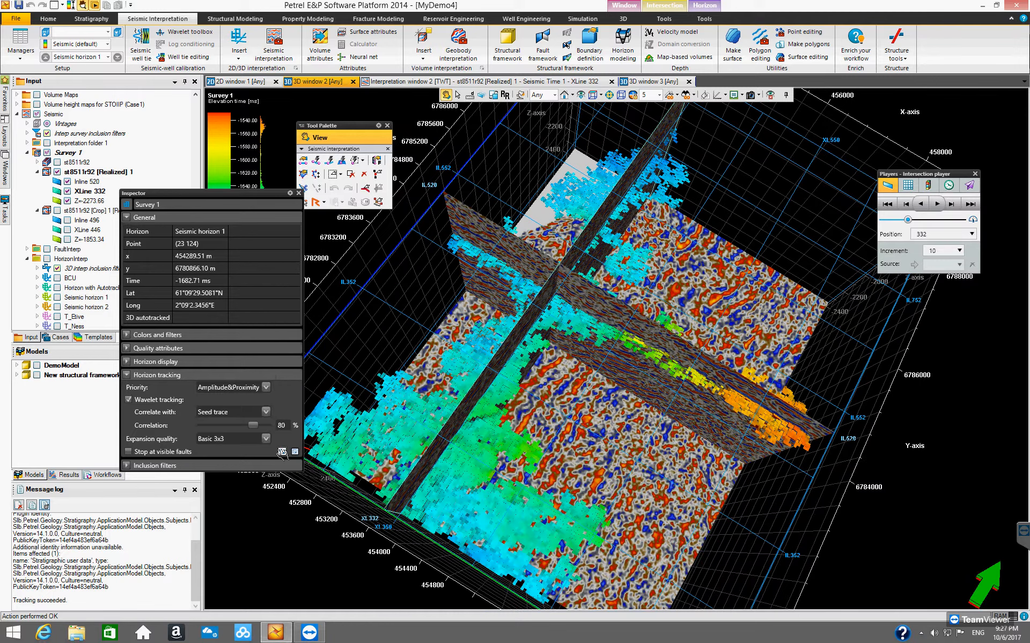
click(281, 452)
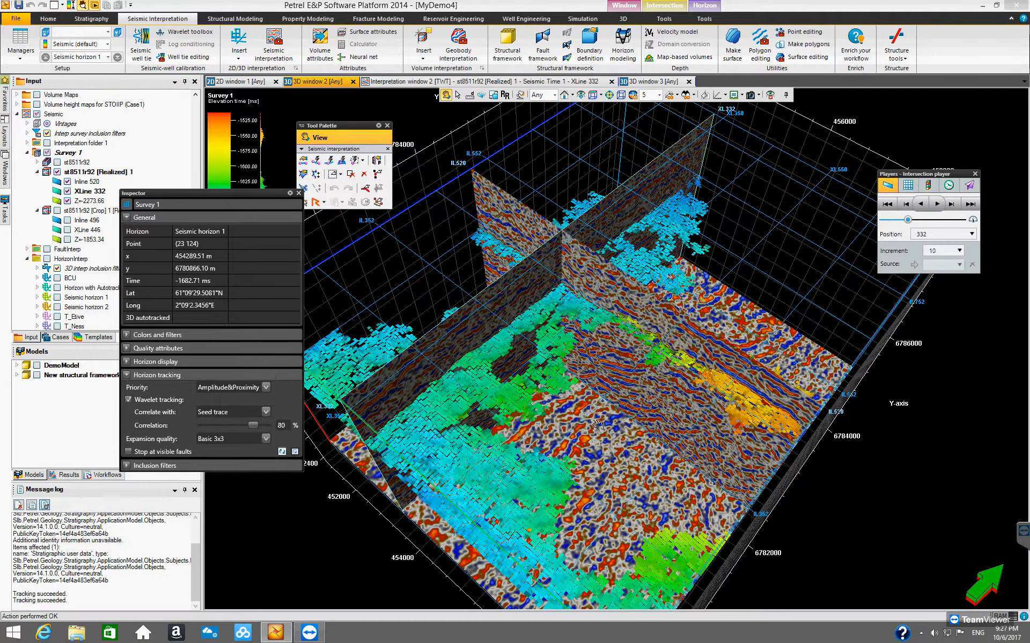
drag(590, 406, 582, 384)
drag(617, 424, 665, 496)
click(281, 452)
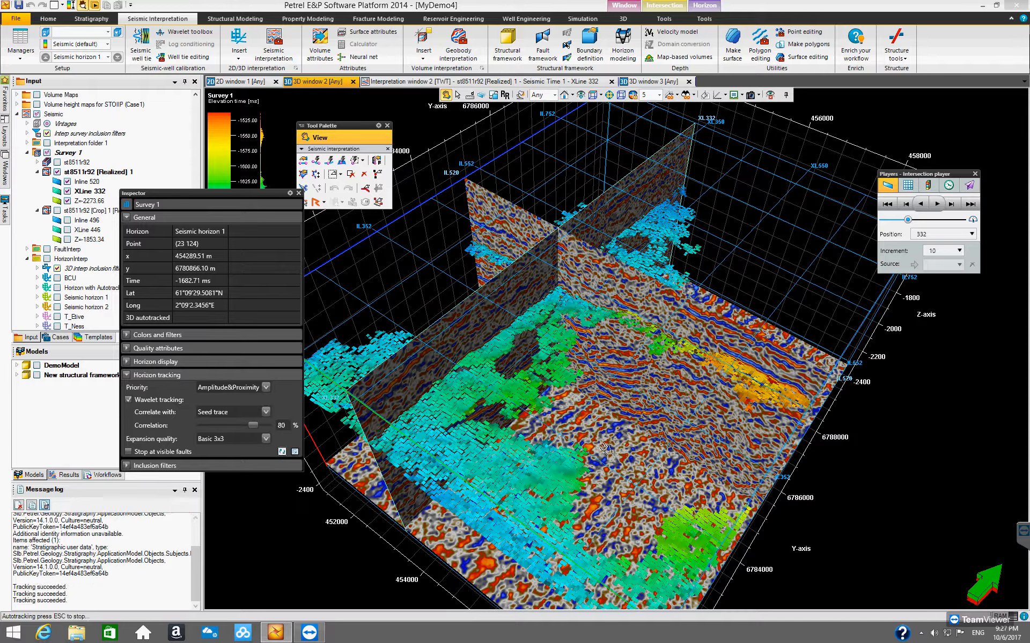
mouse_move(655, 415)
mouse_down()
mouse_move(688, 419)
mouse_move(709, 456)
mouse_move(671, 497)
mouse_move(539, 387)
mouse_move(612, 410)
mouse_move(576, 380)
mouse_move(663, 404)
mouse_up()
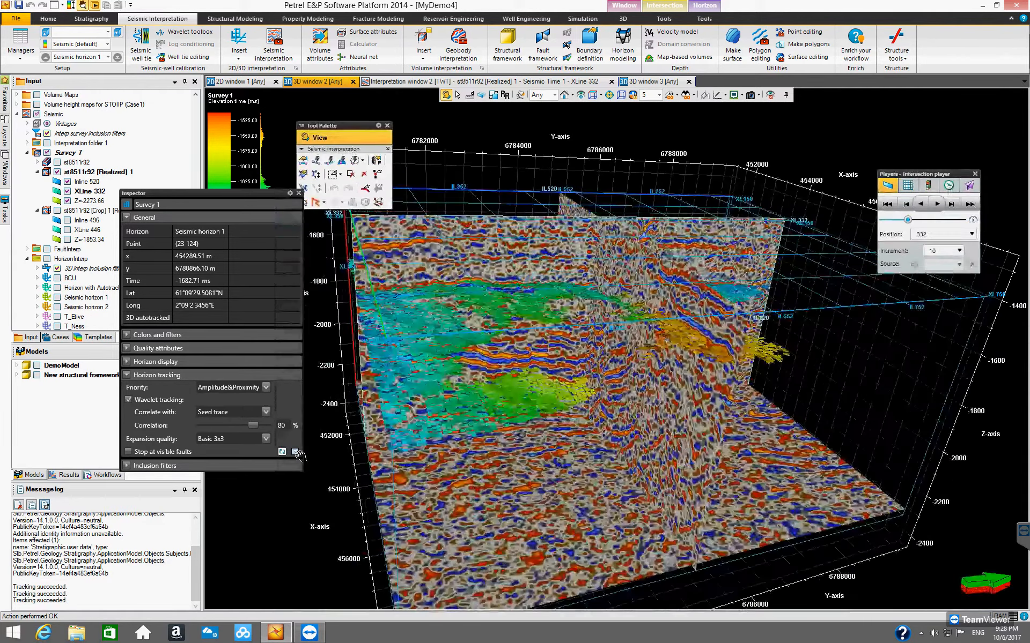
click(280, 450)
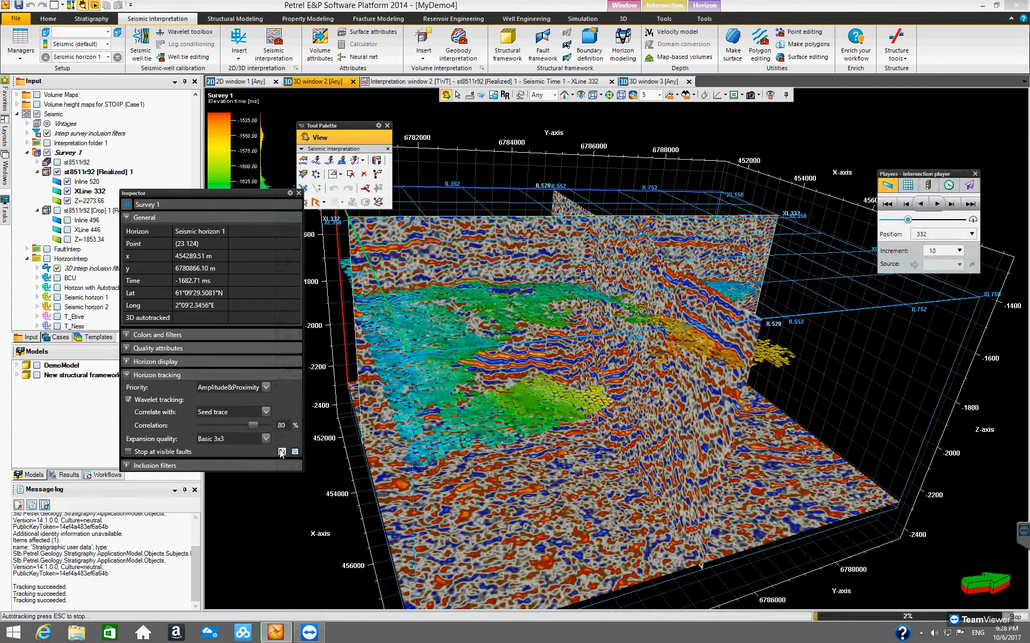
drag(623, 378, 685, 371)
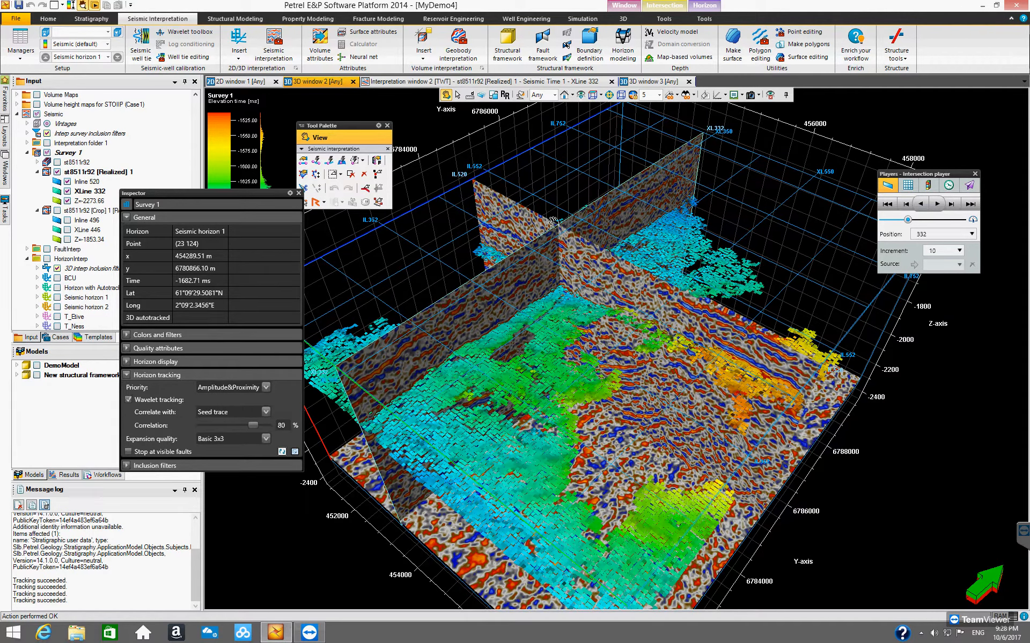
Step: Move the section planes in the 3D window to Inline 440 and XLine 592 with the Manipulate plane tool
click(481, 95)
click(709, 316)
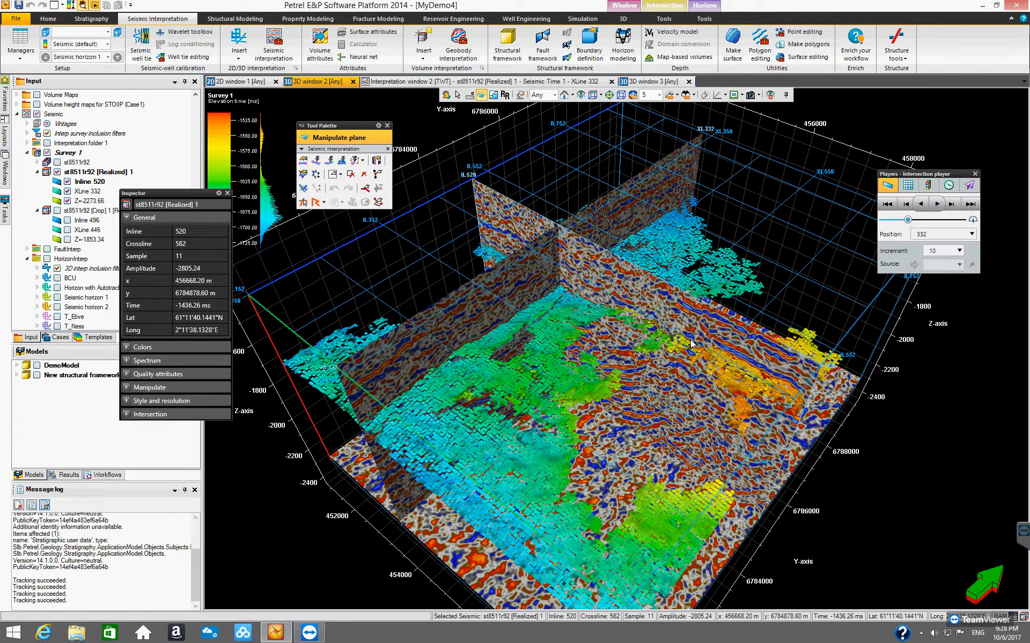
click(719, 331)
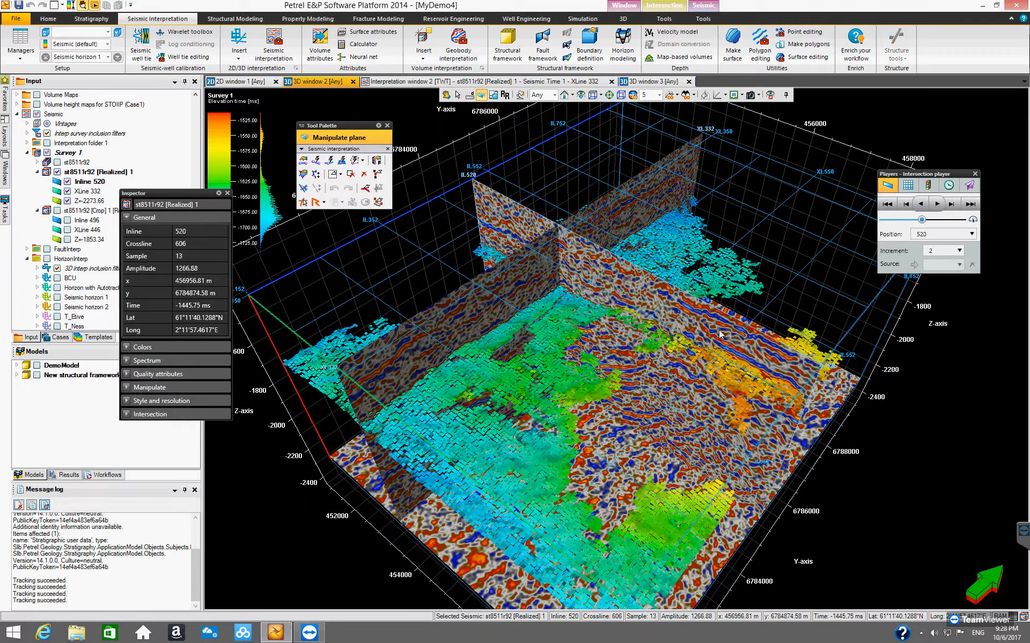
click(518, 224)
click(517, 221)
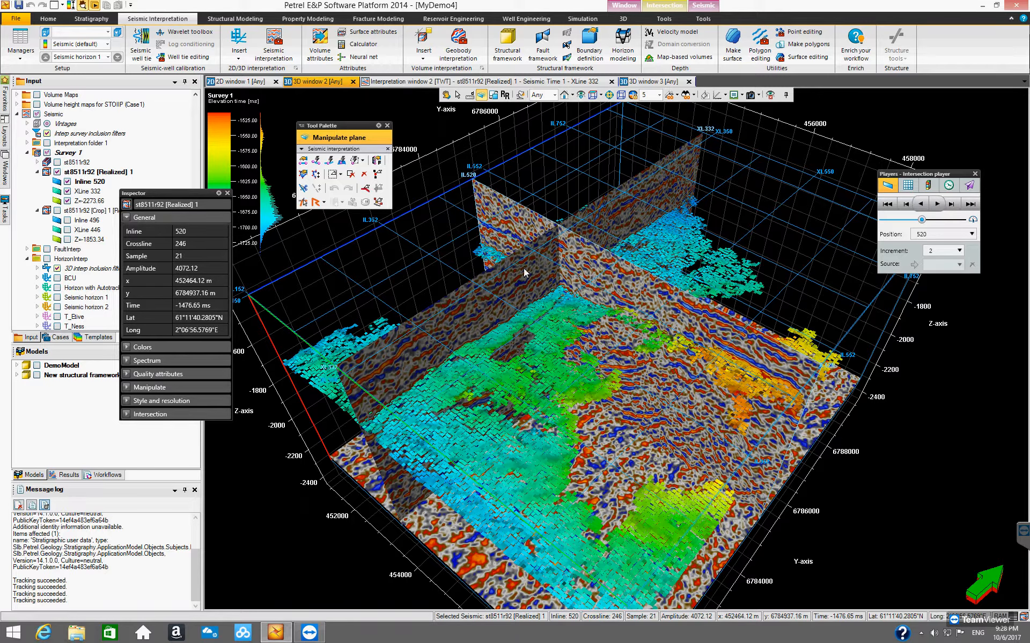
drag(748, 408, 679, 385)
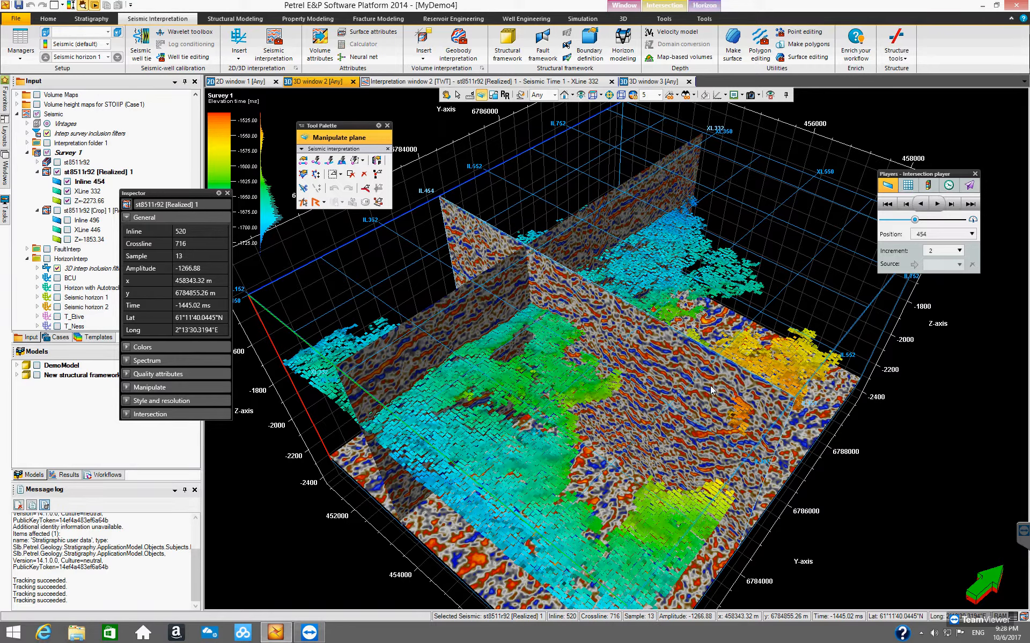
drag(708, 396, 701, 400)
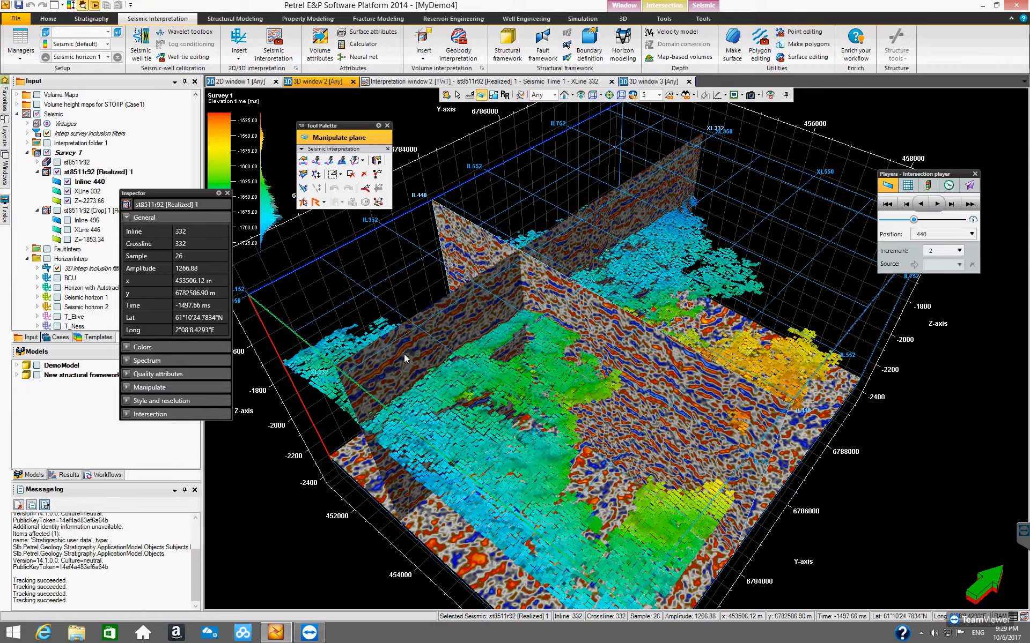
drag(413, 354, 595, 479)
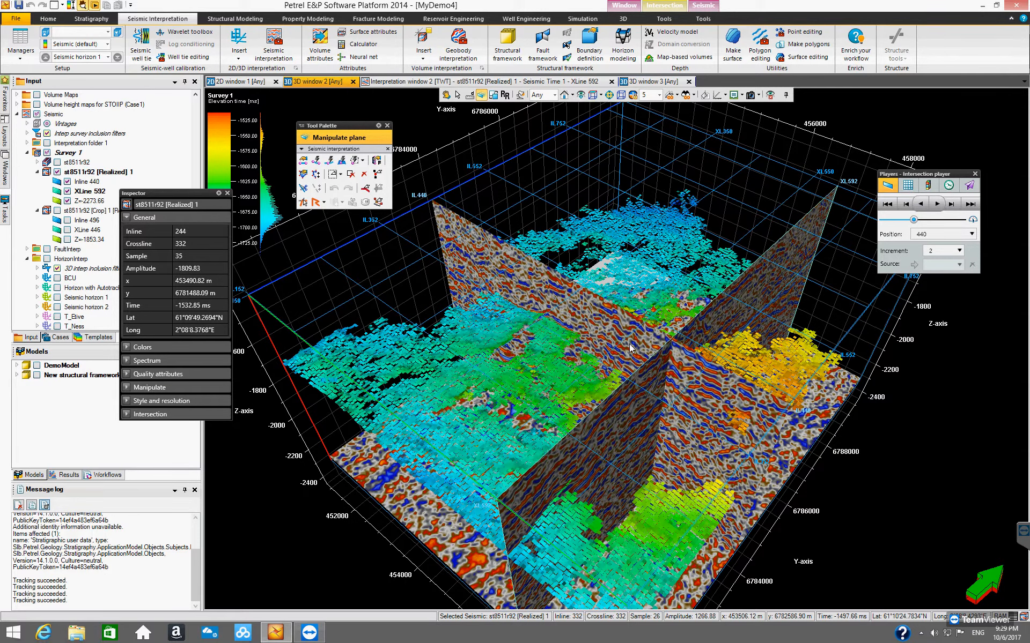
Step: Switch to the interpretation window on XLine 592 and place Seeded 3D autotracking seeds on the reflector
click(515, 83)
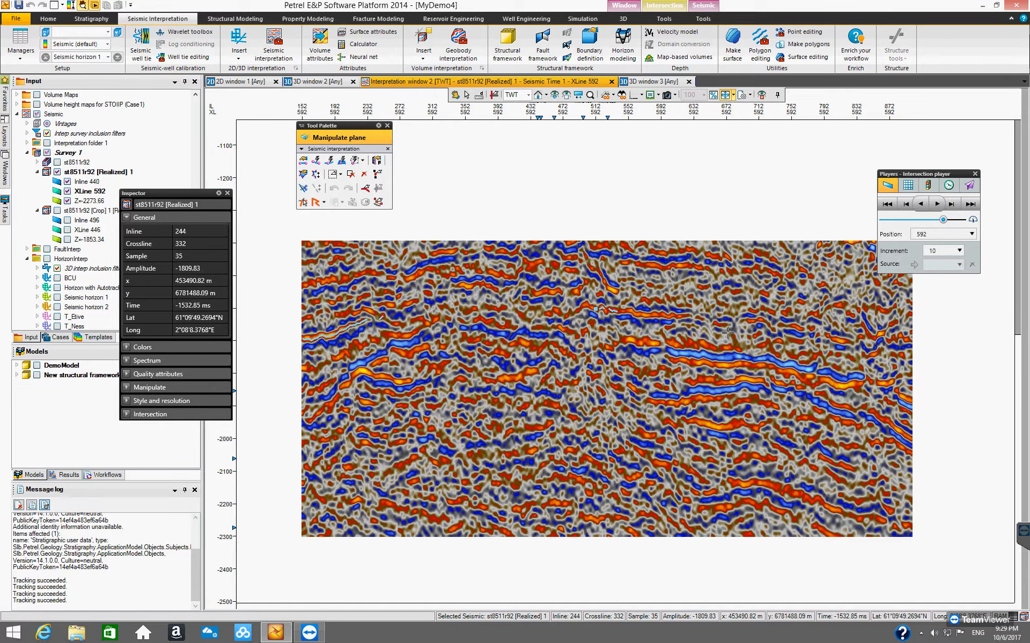
key(h)
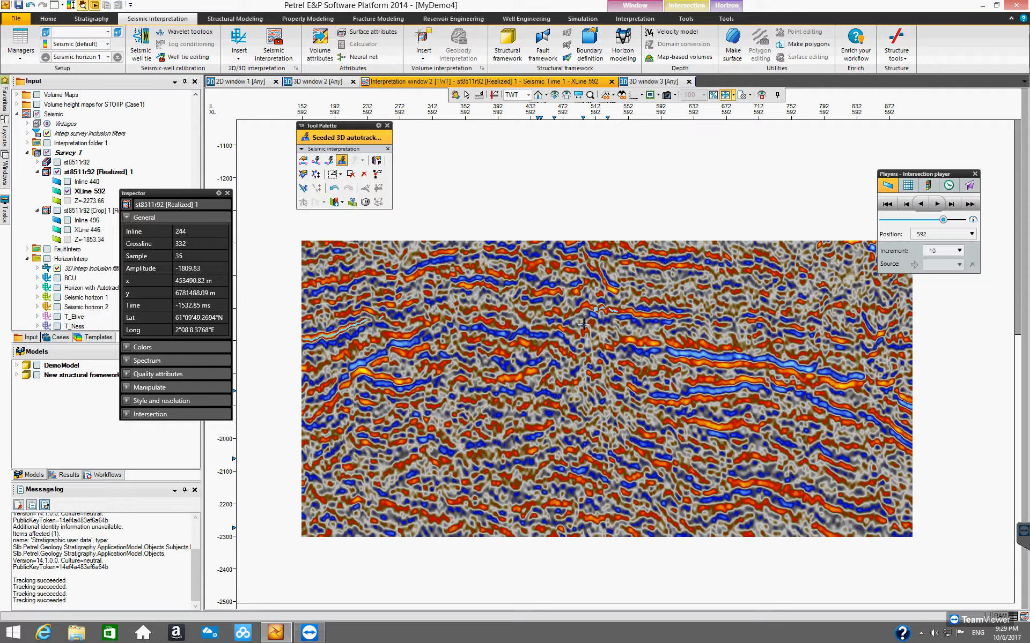
click(627, 311)
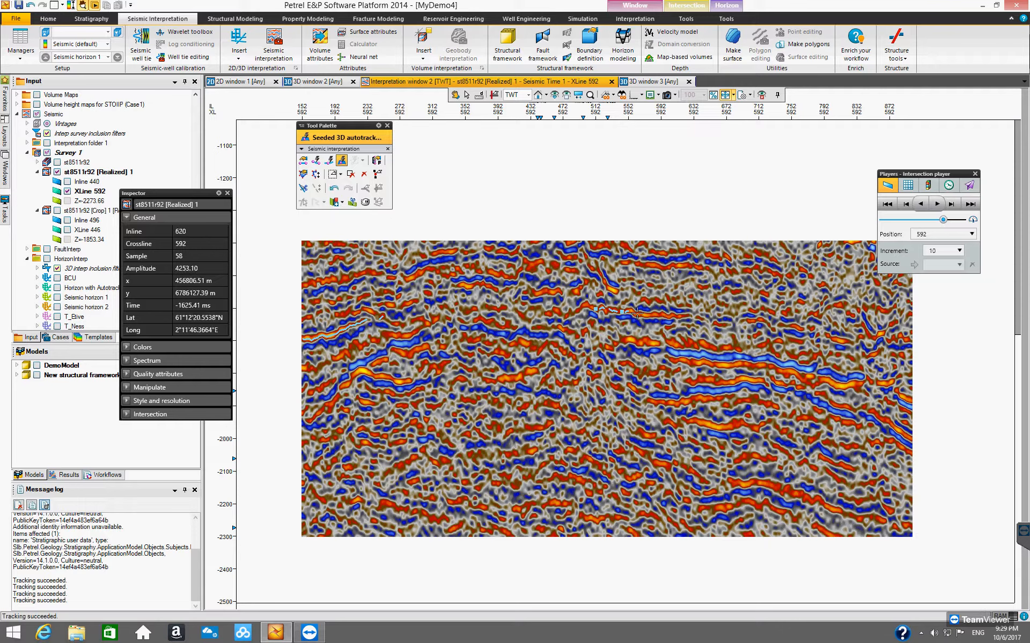
click(665, 314)
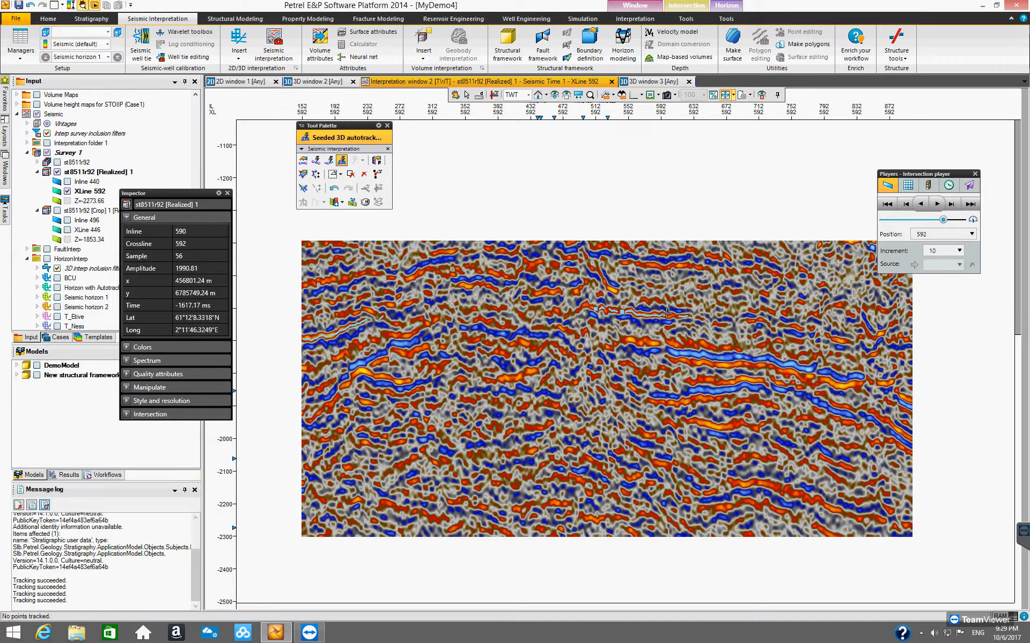
click(670, 317)
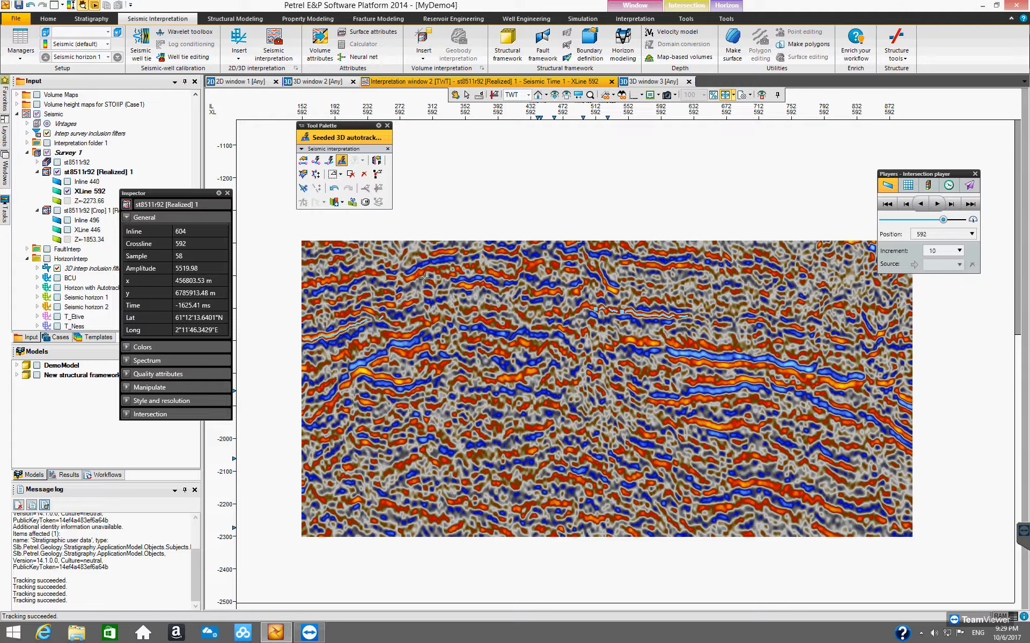
Step: Switch to Guided autotracking and pick points along the Seismic horizon 1 reflector on XLine 592
click(315, 162)
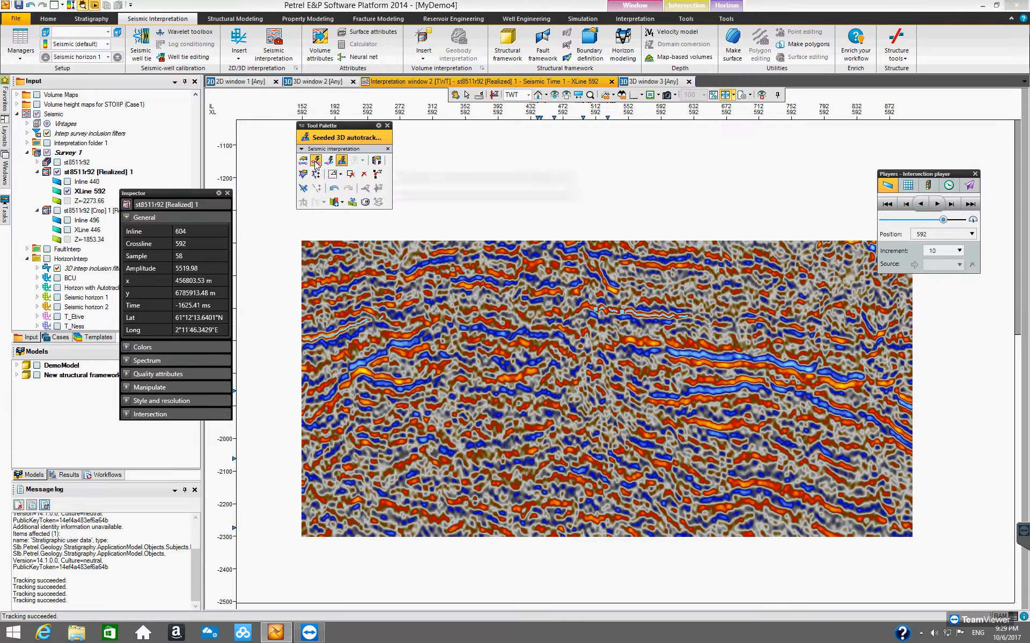
click(383, 320)
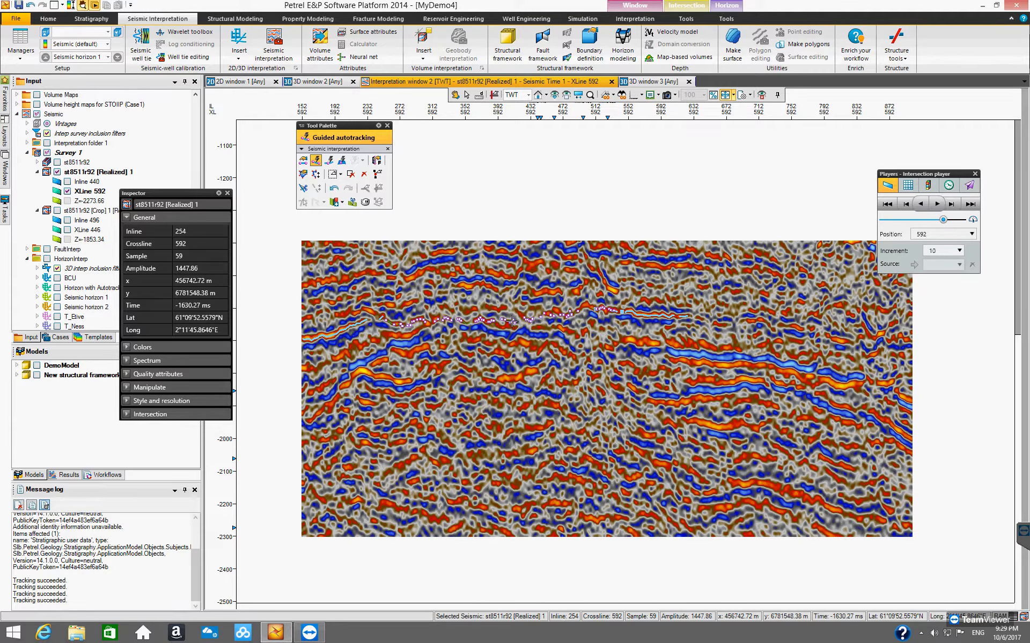
click(692, 317)
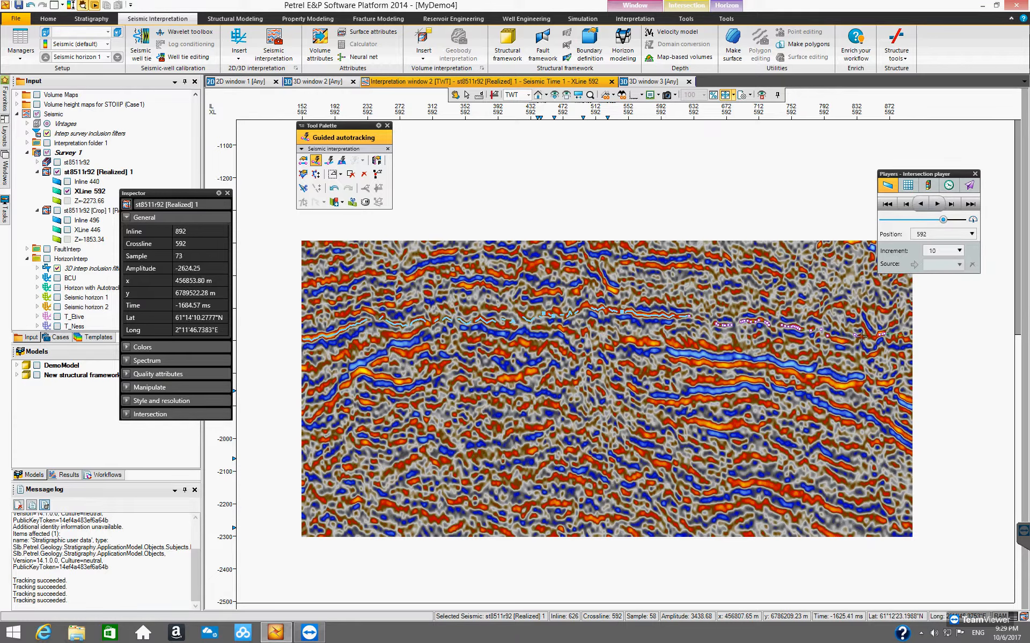
click(881, 336)
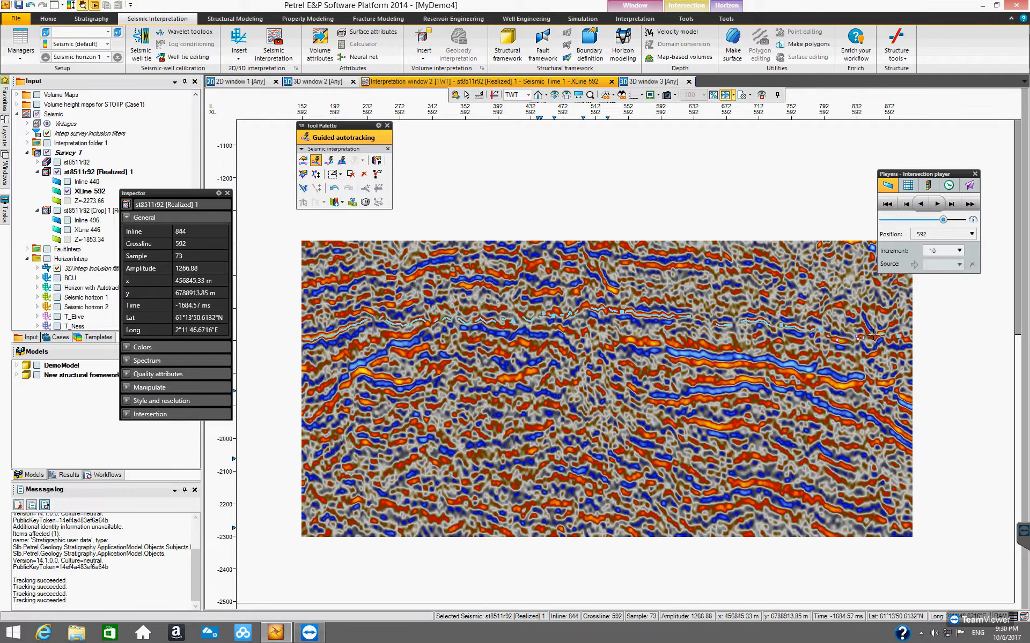
Step: Finish the guided pick on XLine 592 and switch the interpretation window to Inline 440
click(903, 337)
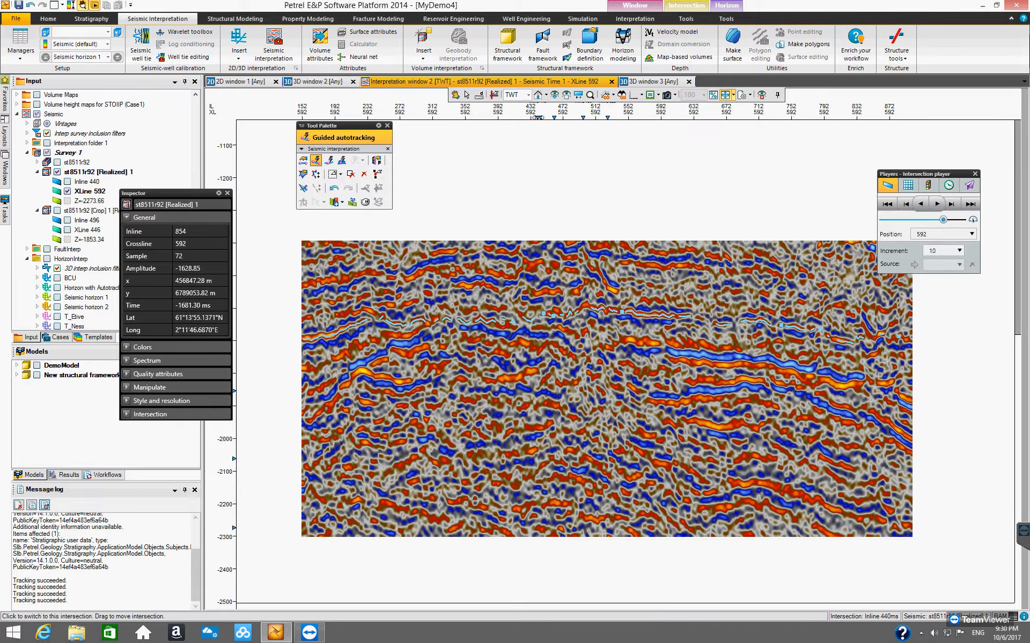
click(538, 117)
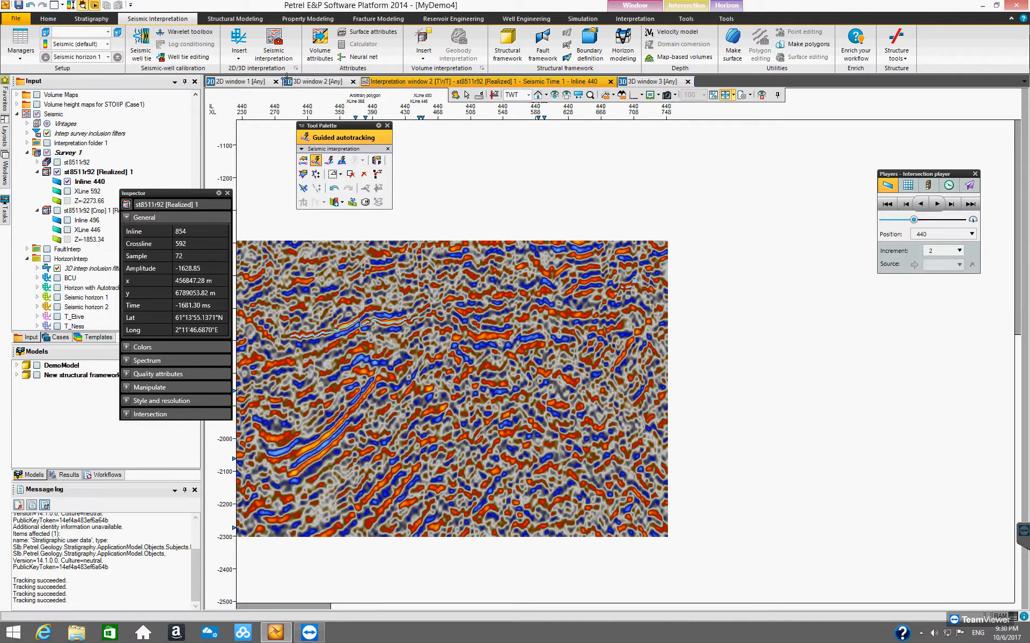
click(455, 94)
drag(460, 367, 650, 386)
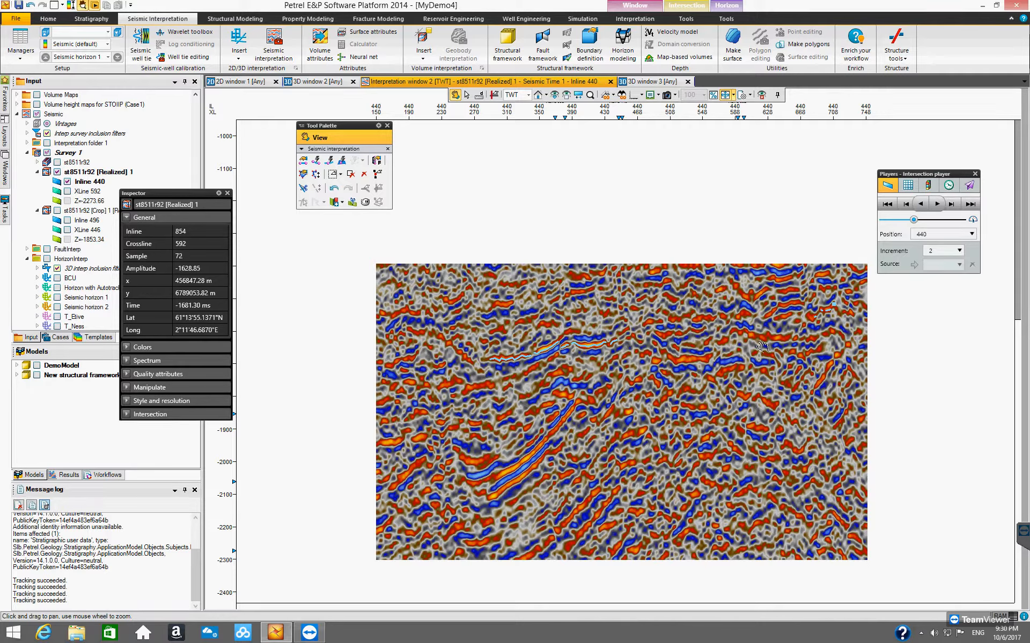
Step: Guided-autotrack Seismic horizon 1 along the reflector toward the right end of Inline 440
click(316, 160)
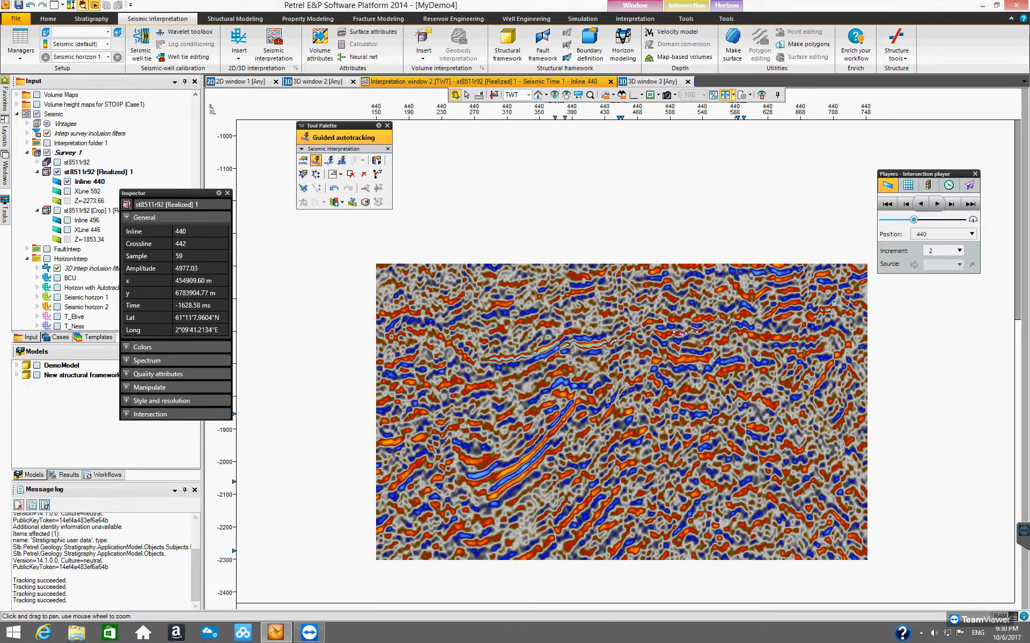
click(865, 331)
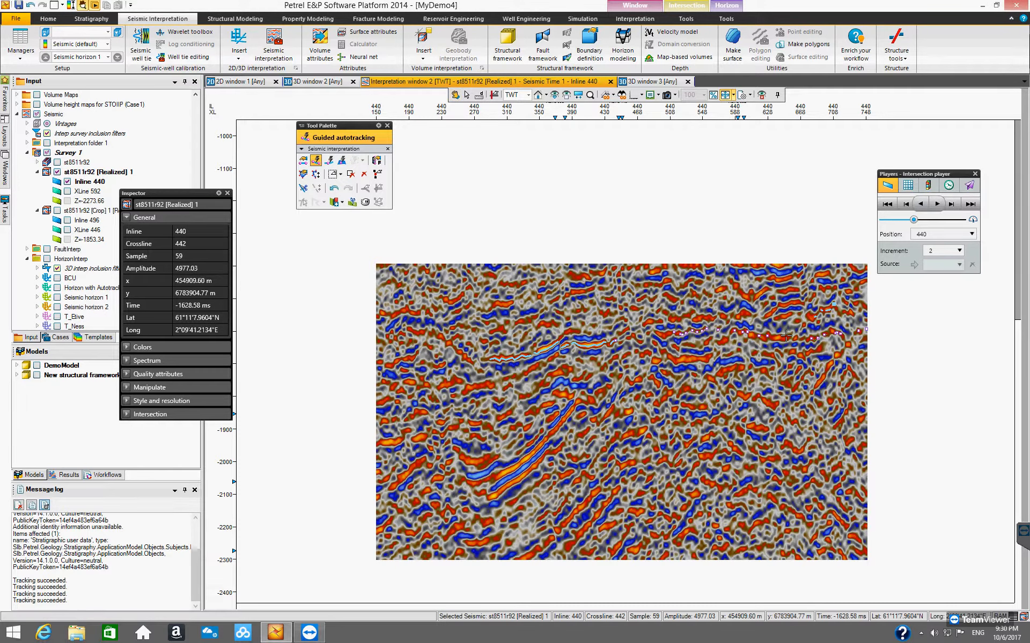
click(862, 330)
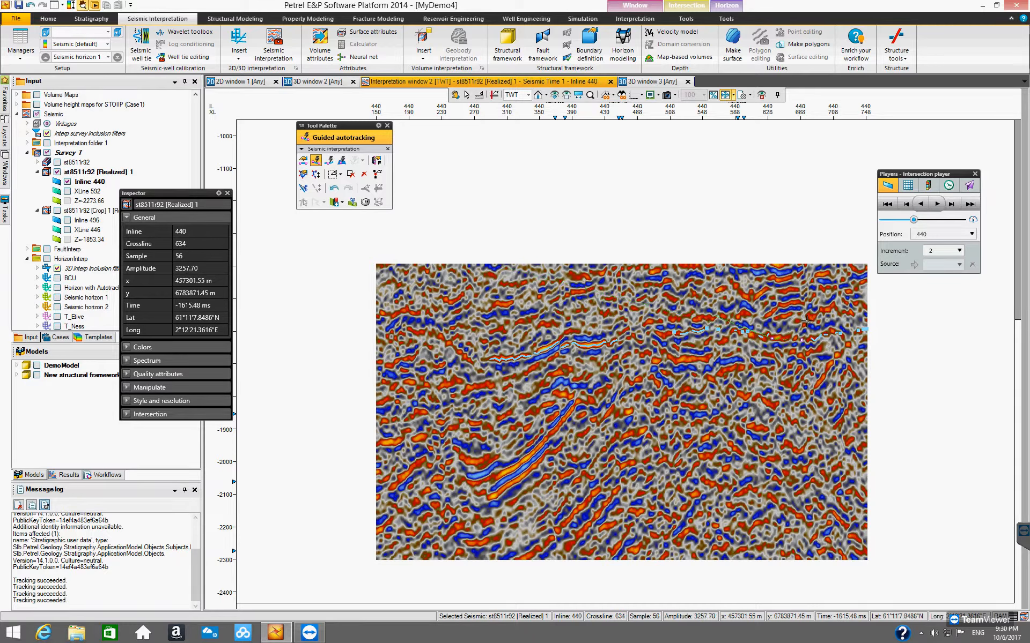
Step: Reselect Guided autotracking and pick the Seismic horizon 1 reflector in the left part of Inline 440
click(328, 161)
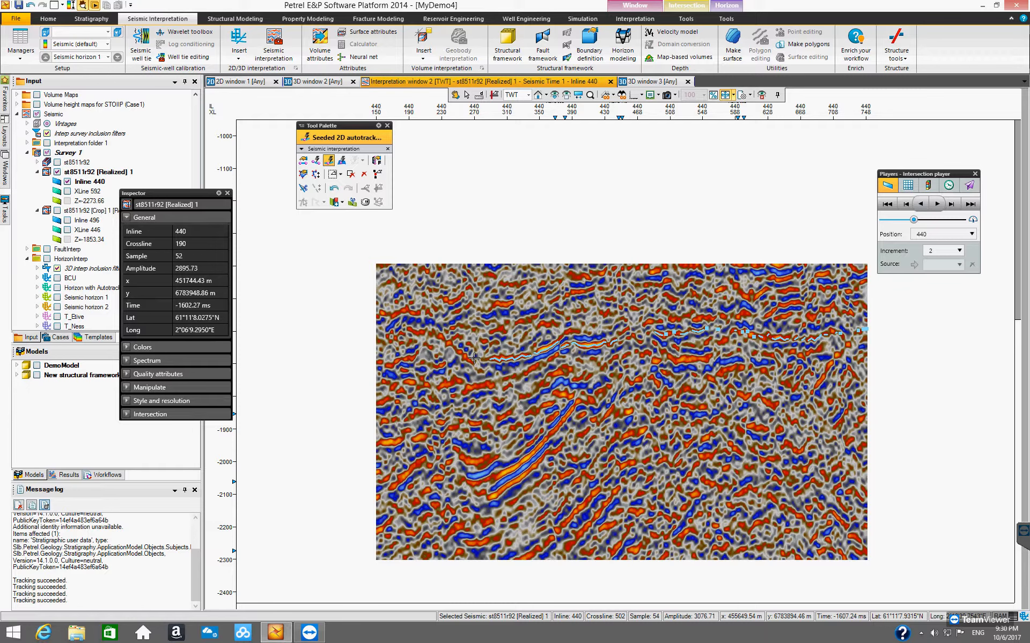
click(315, 161)
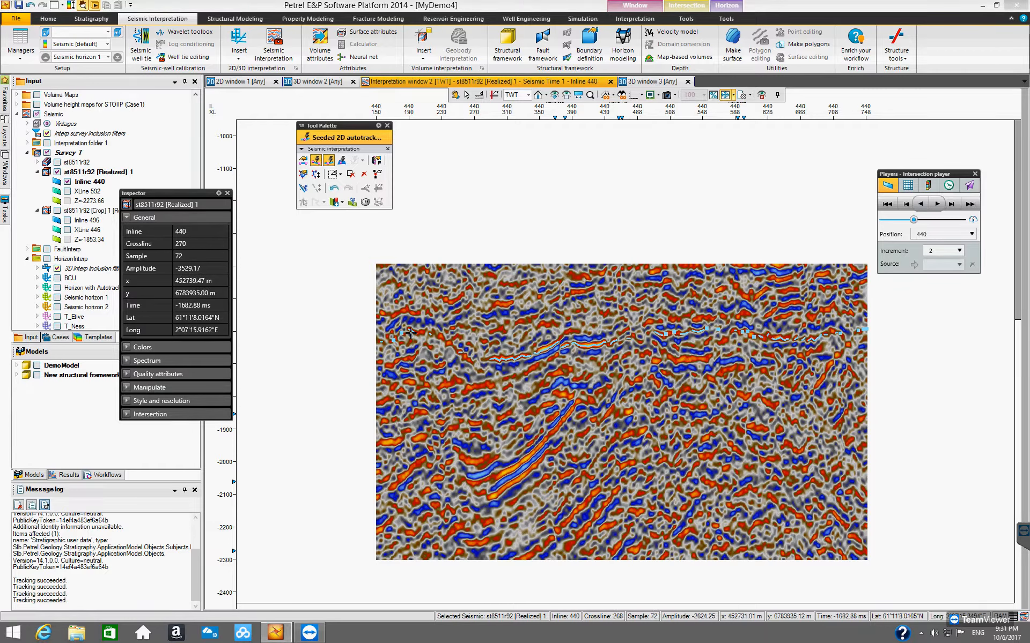
key(g)
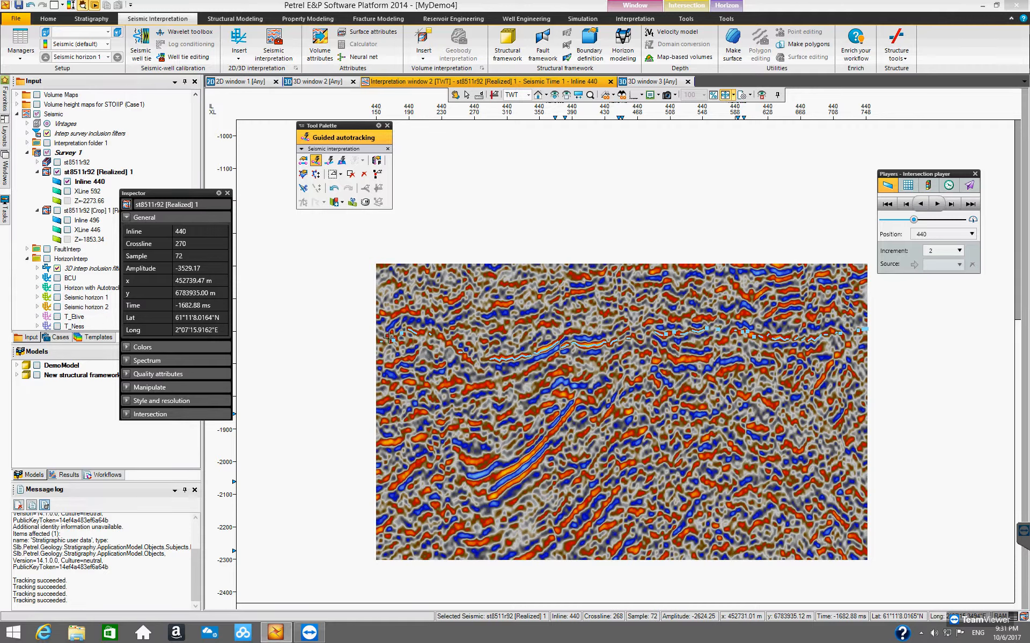
click(454, 349)
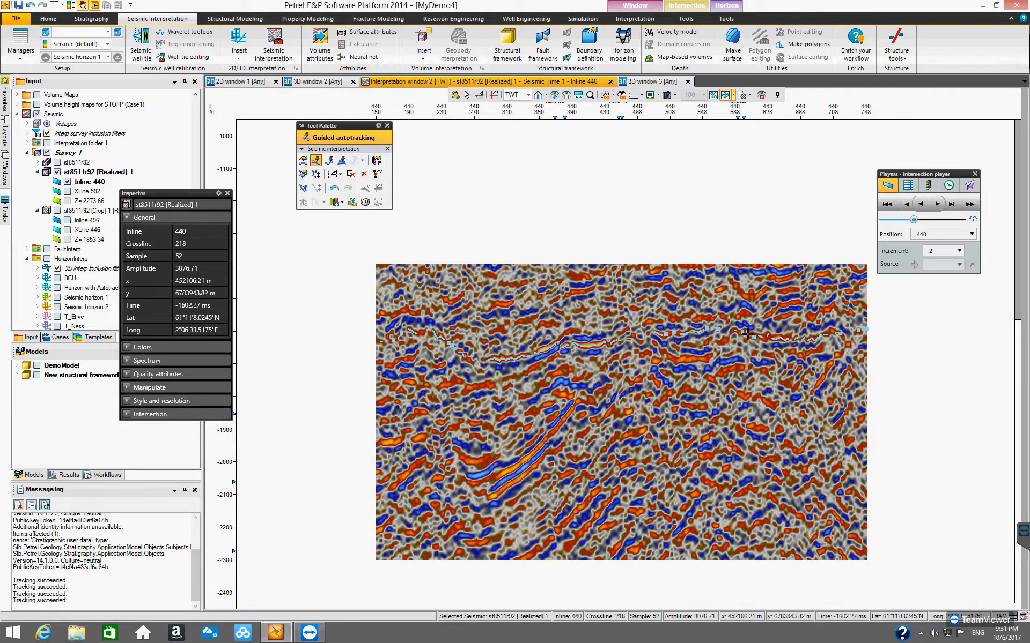
Step: Switch to 3D window 2, select Seismic horizon 1 and run 3D autotracking from its seeds
click(318, 82)
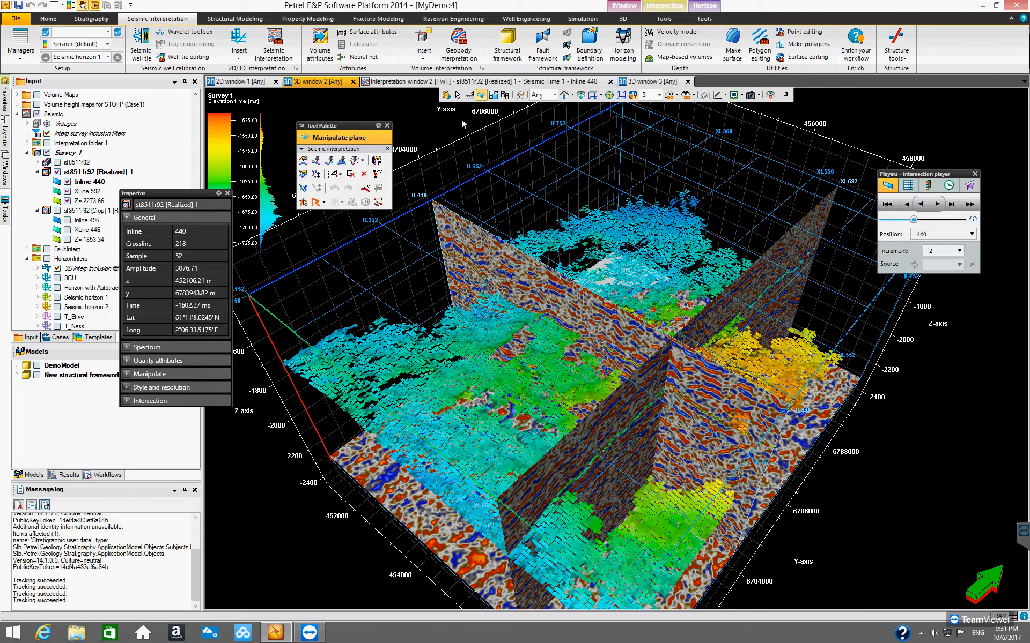
click(484, 445)
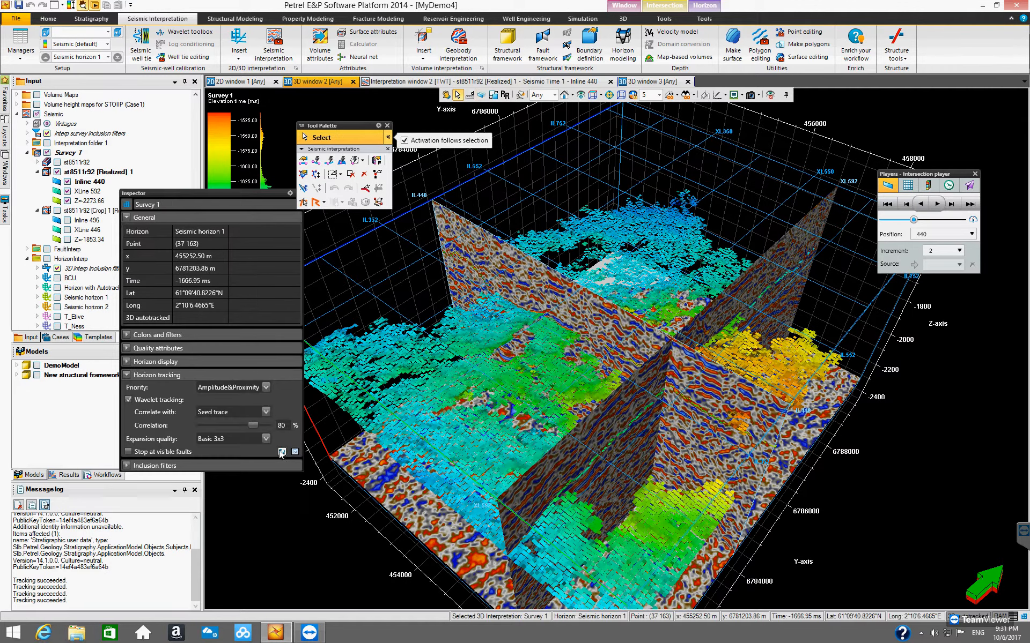
click(282, 452)
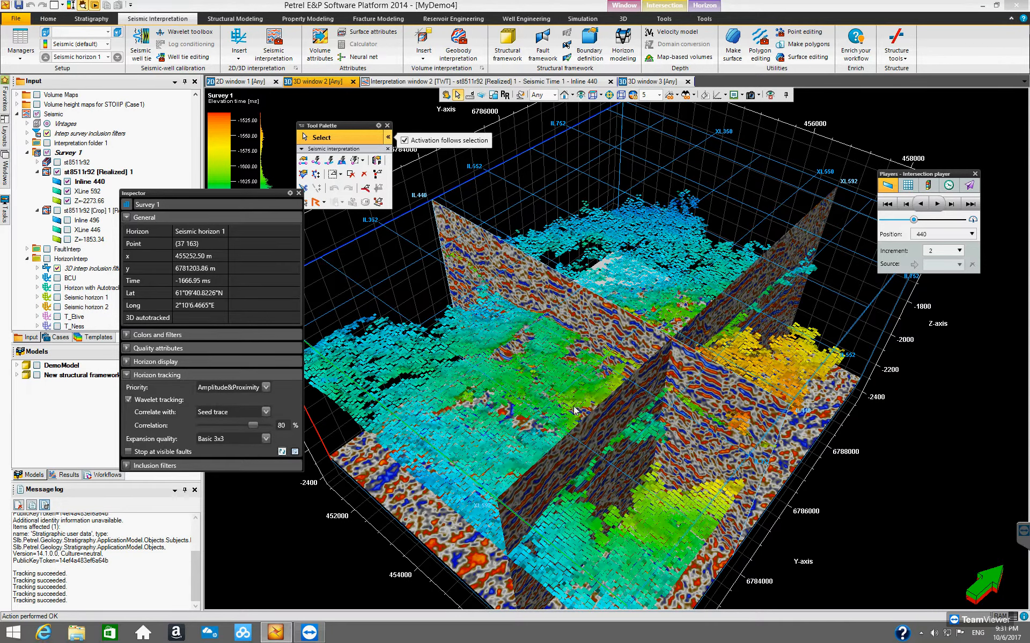
Step: Run 3D autotracking of Seismic horizon 1 repeatedly to keep extending it across the survey
click(447, 95)
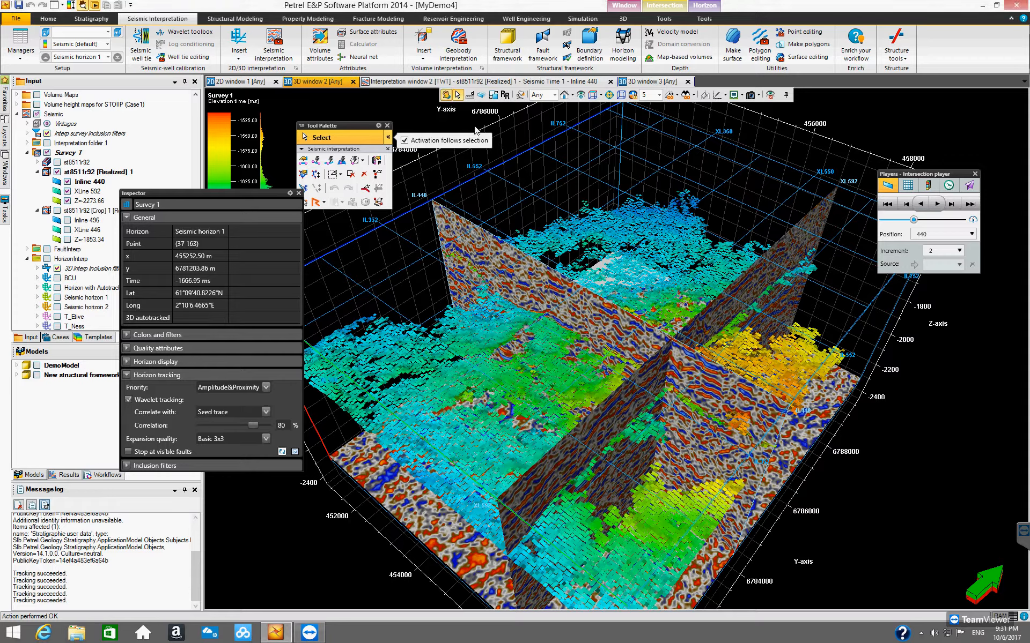
drag(673, 488, 282, 454)
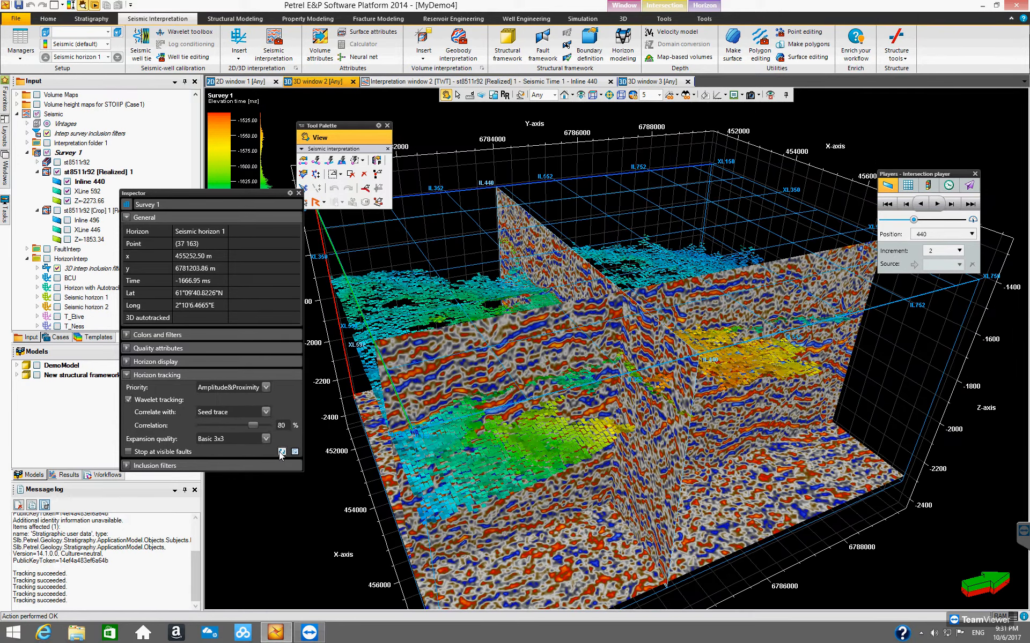
click(281, 452)
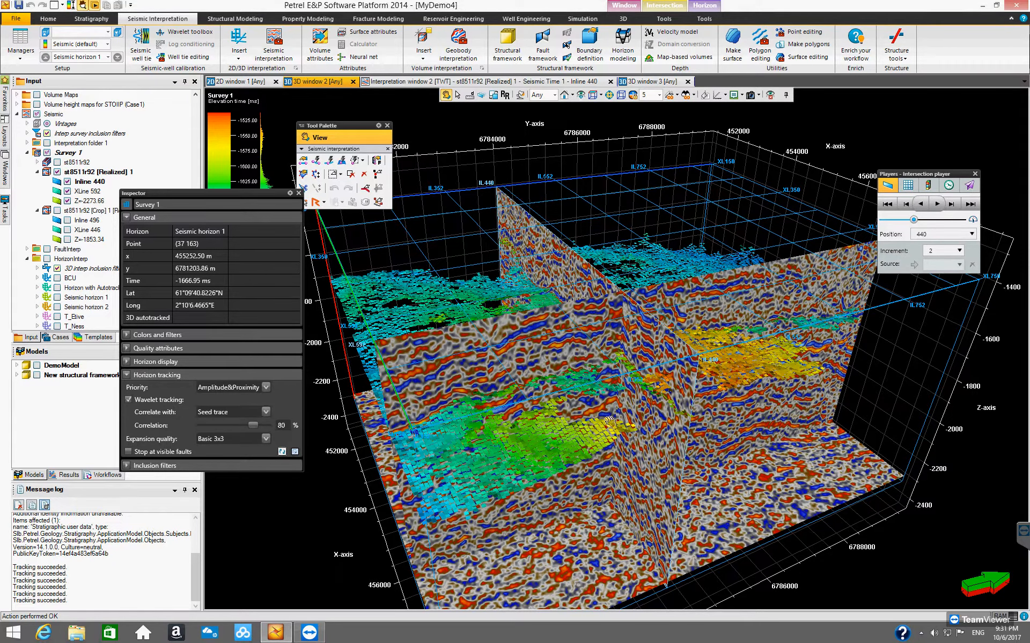
drag(573, 391, 684, 300)
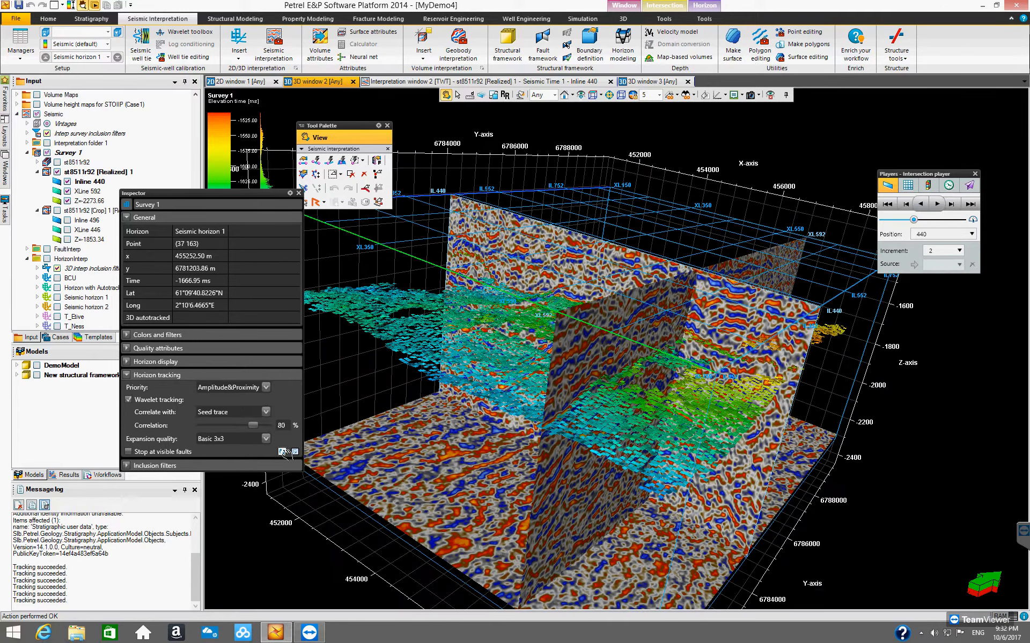
click(282, 452)
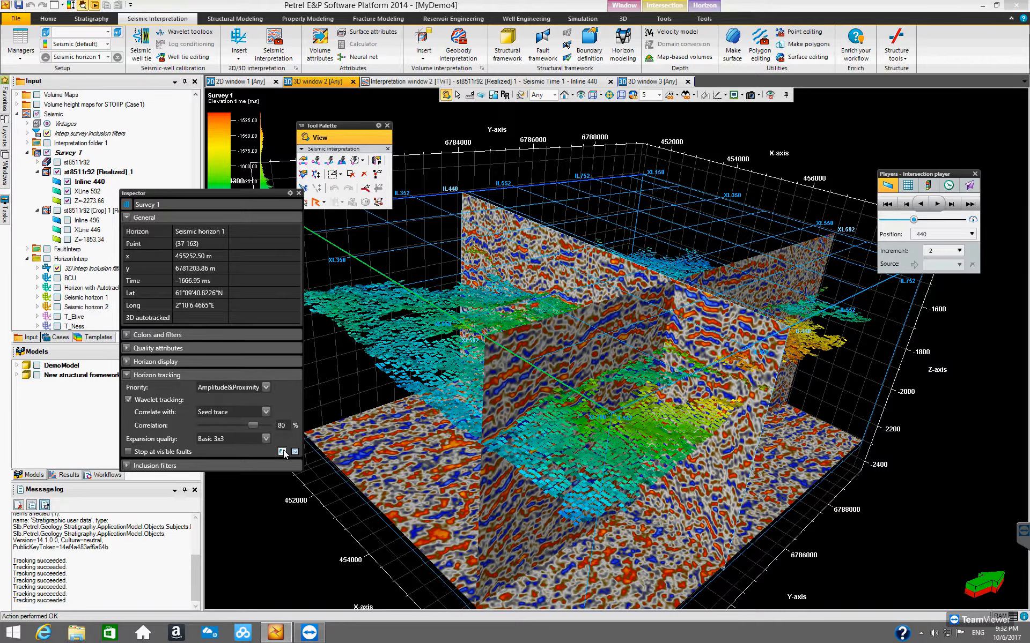
click(282, 452)
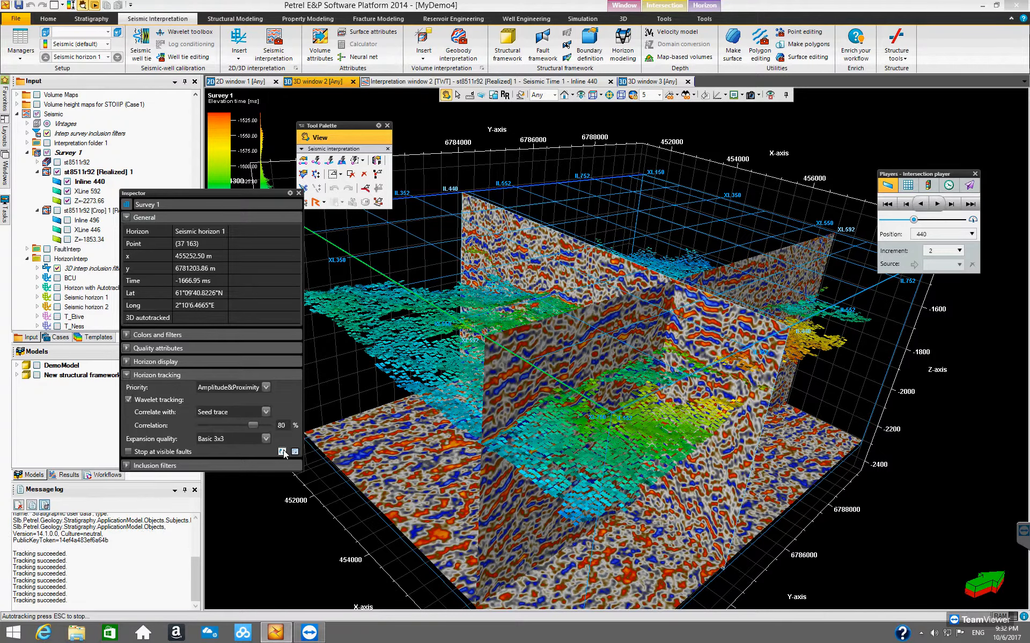
click(282, 452)
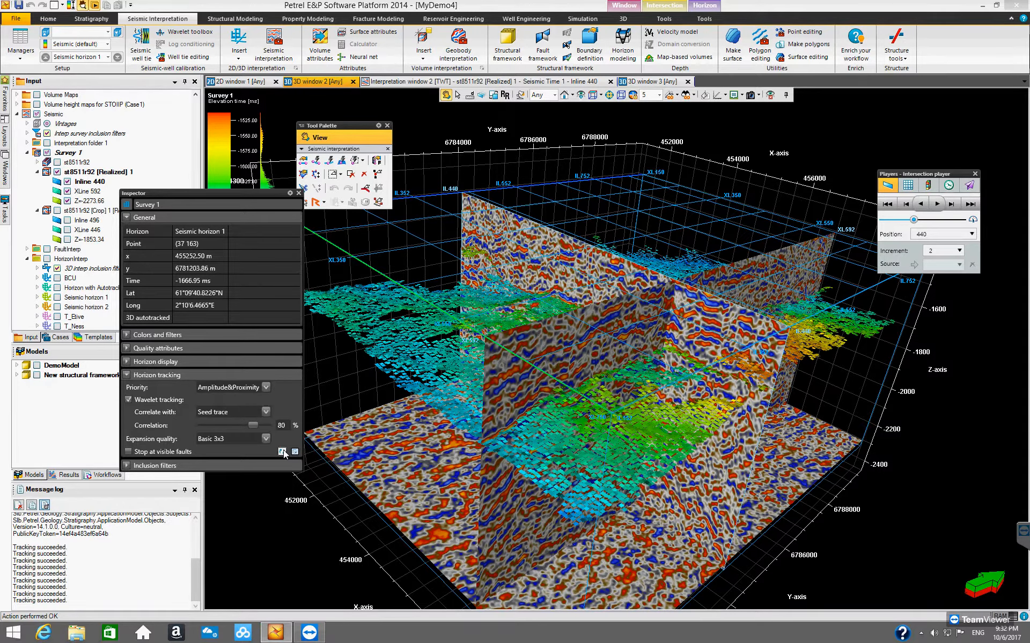
click(282, 452)
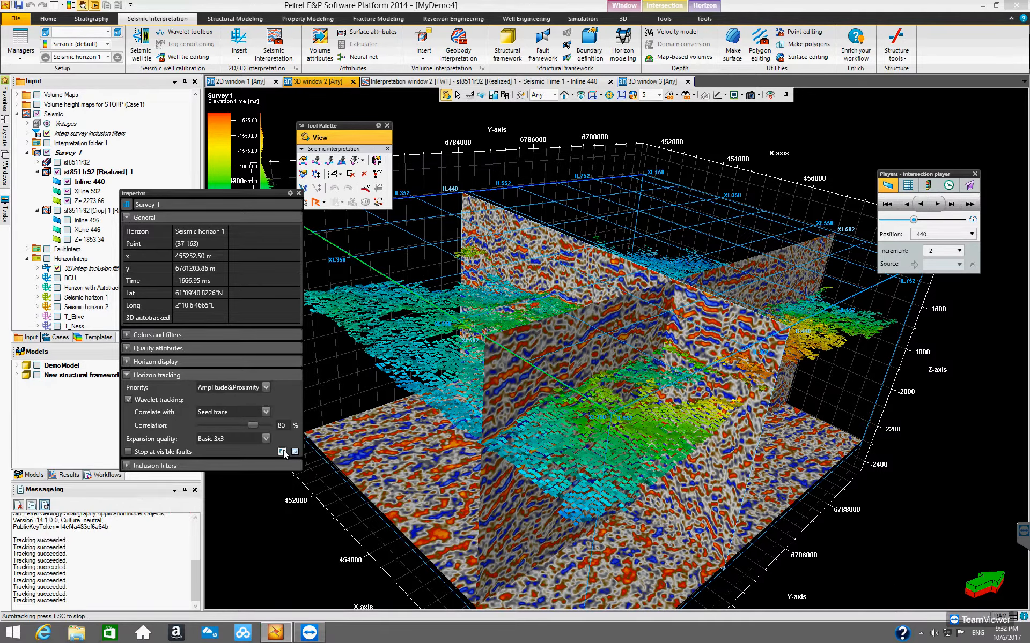
click(282, 452)
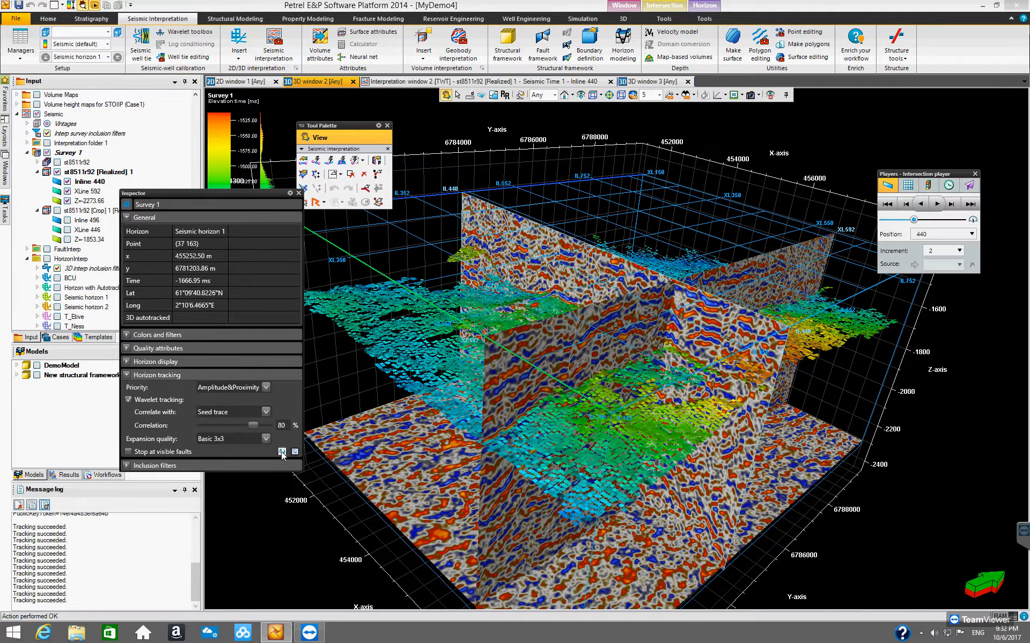
click(282, 452)
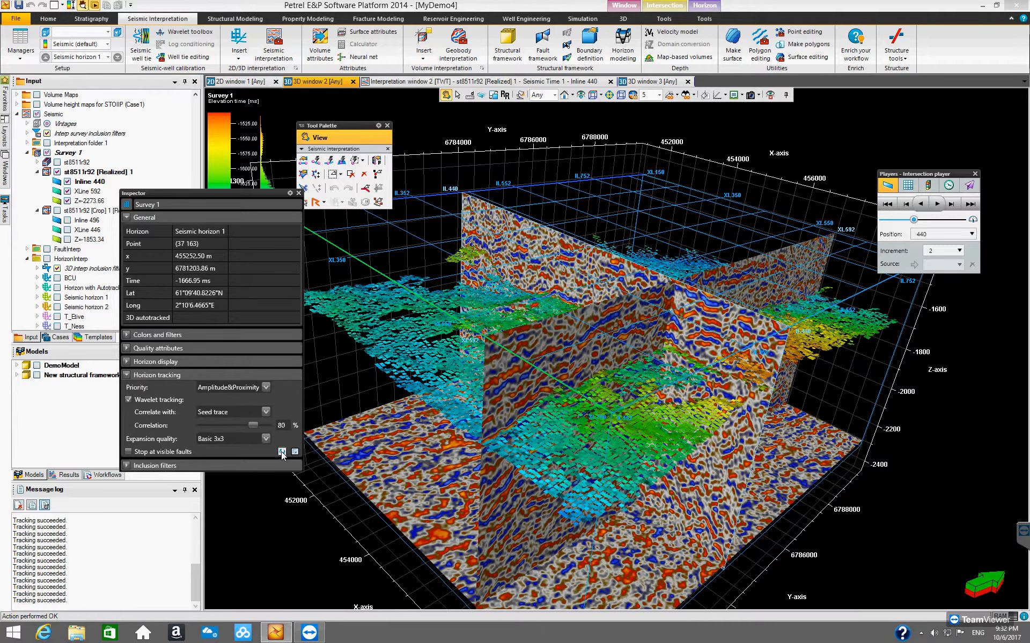
click(282, 452)
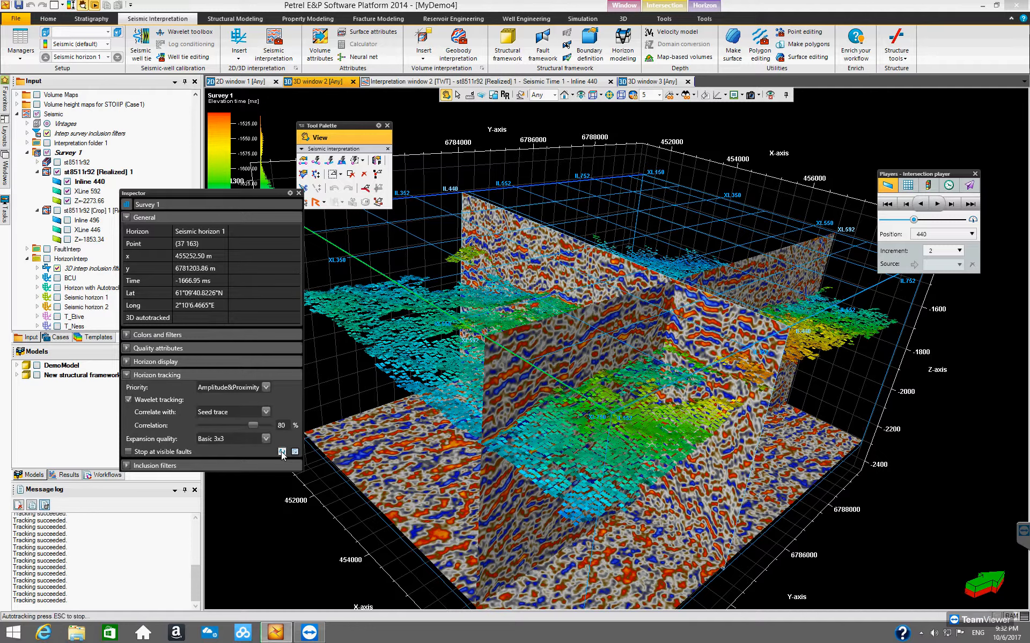
click(282, 452)
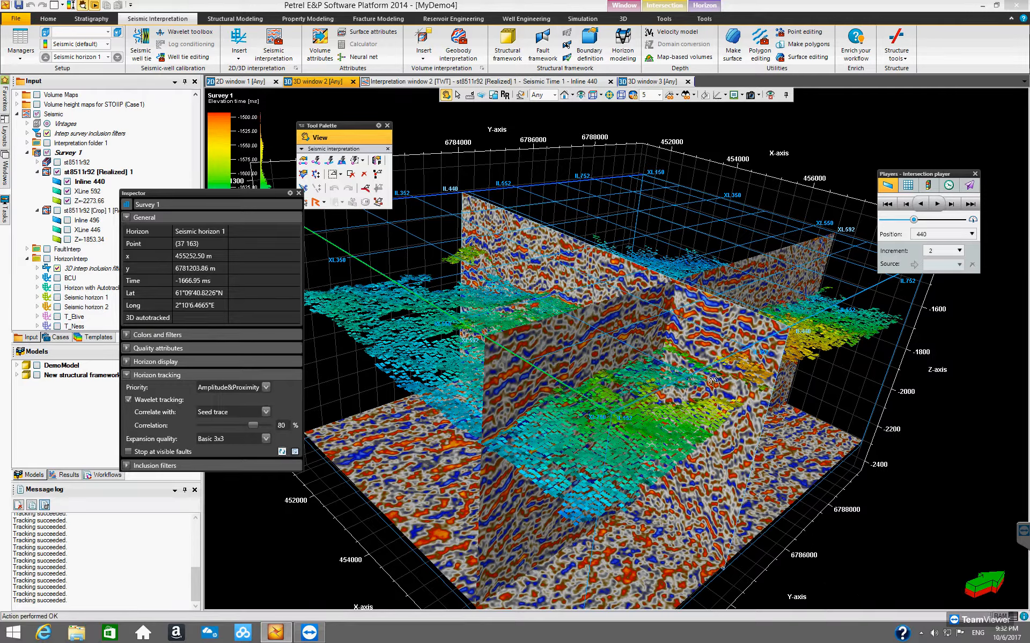
drag(692, 449, 289, 457)
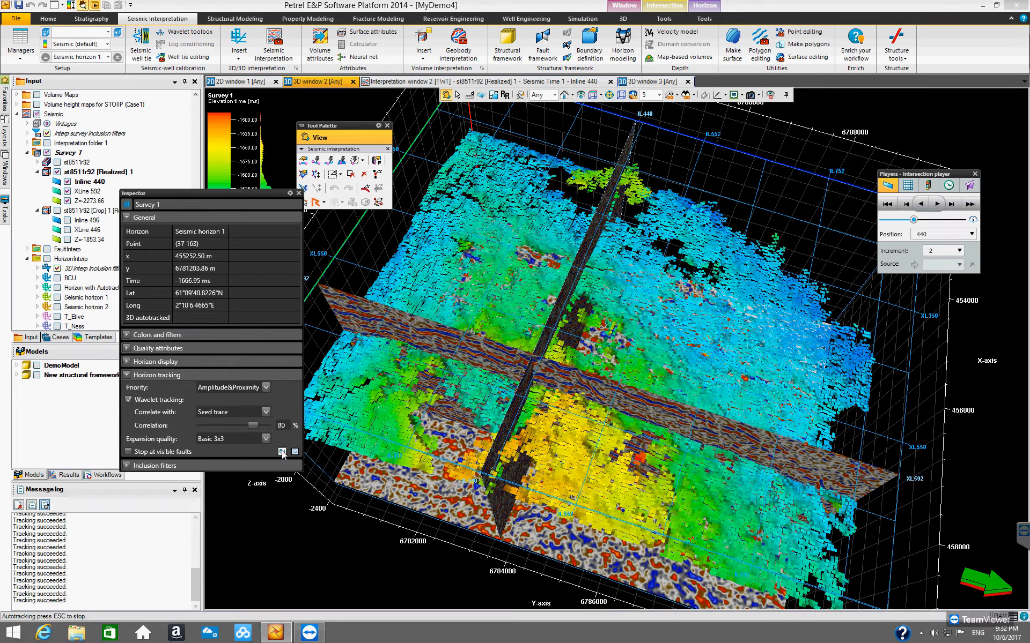
click(282, 452)
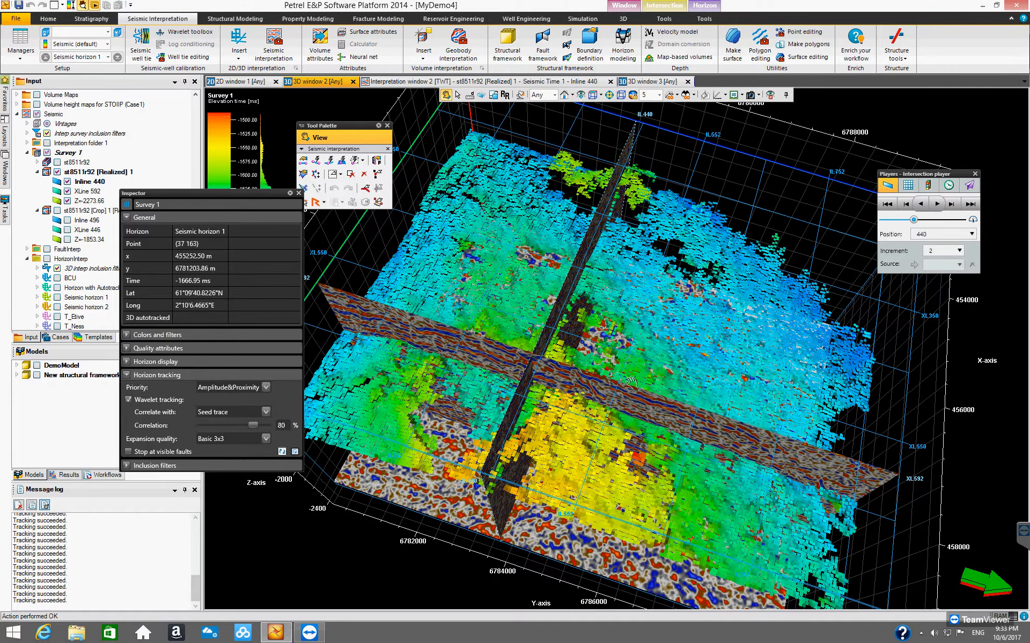
Step: Expand Seismic horizon 1's 3D interpretation inclusion filters and toggle the 3D autotracked points off and on to compare
drag(631, 382, 641, 305)
drag(660, 263, 302, 192)
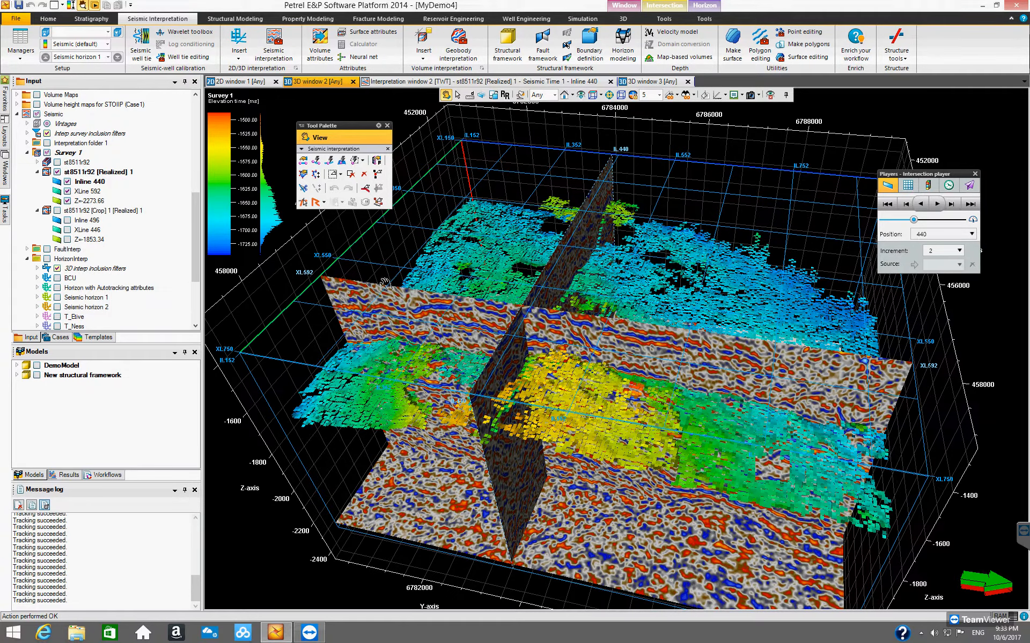
drag(402, 365, 641, 385)
drag(723, 375, 444, 305)
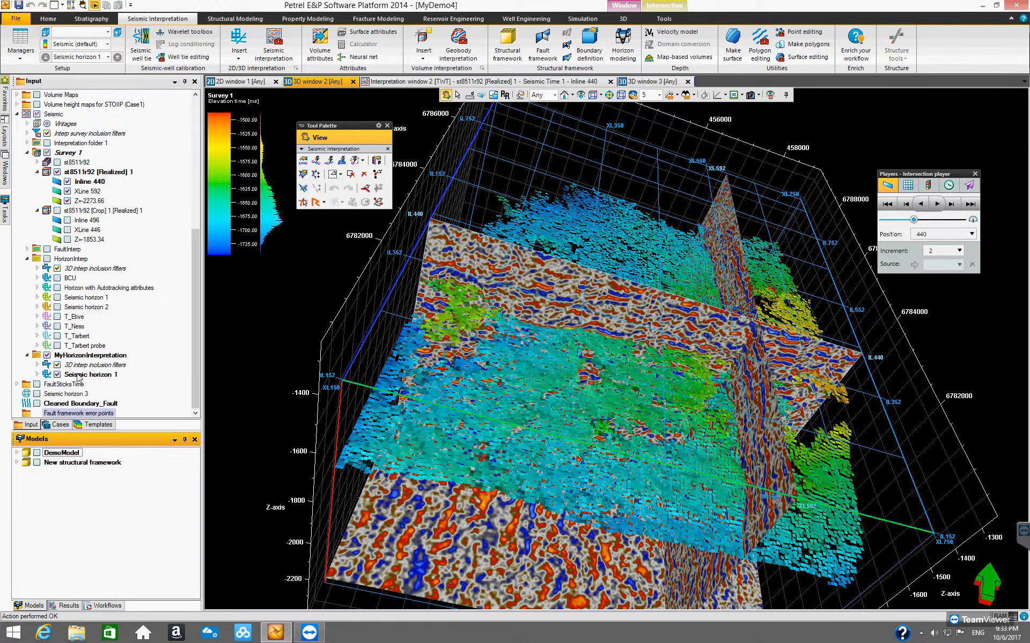
click(38, 375)
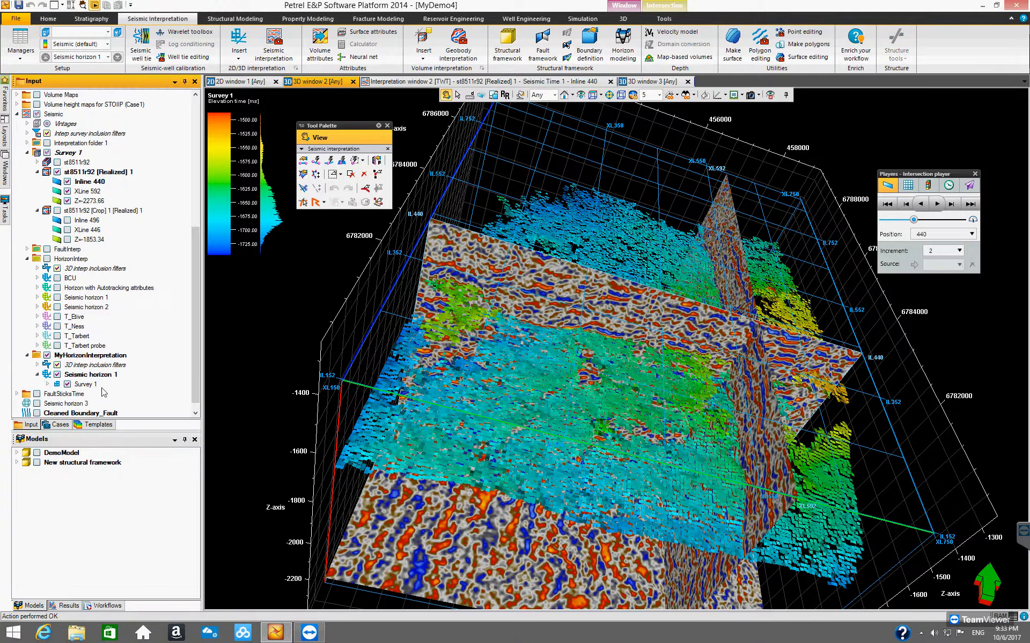
click(37, 365)
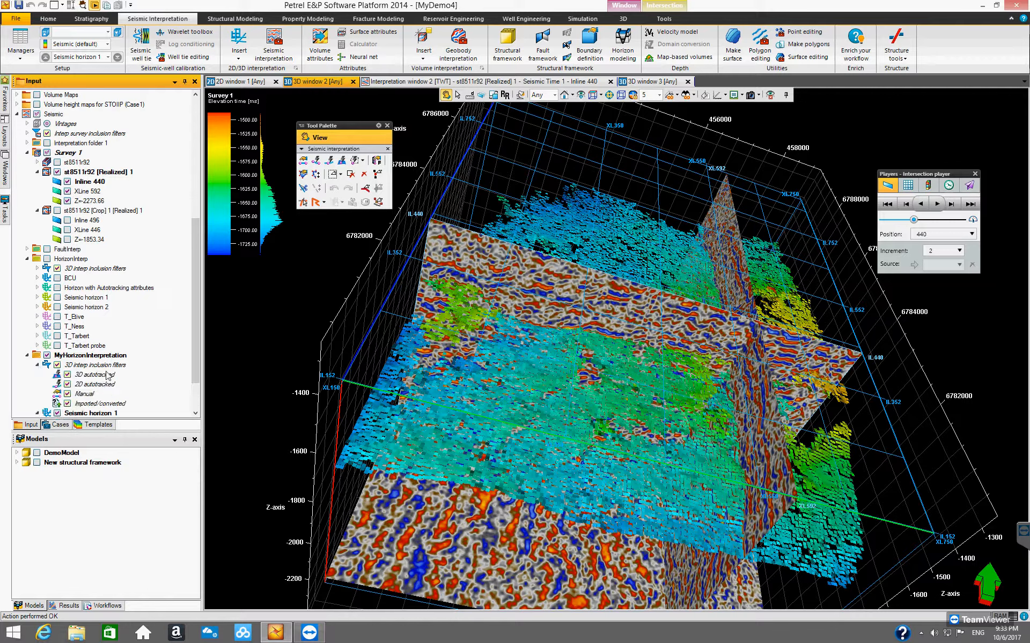
scroll(194, 389, down, 2)
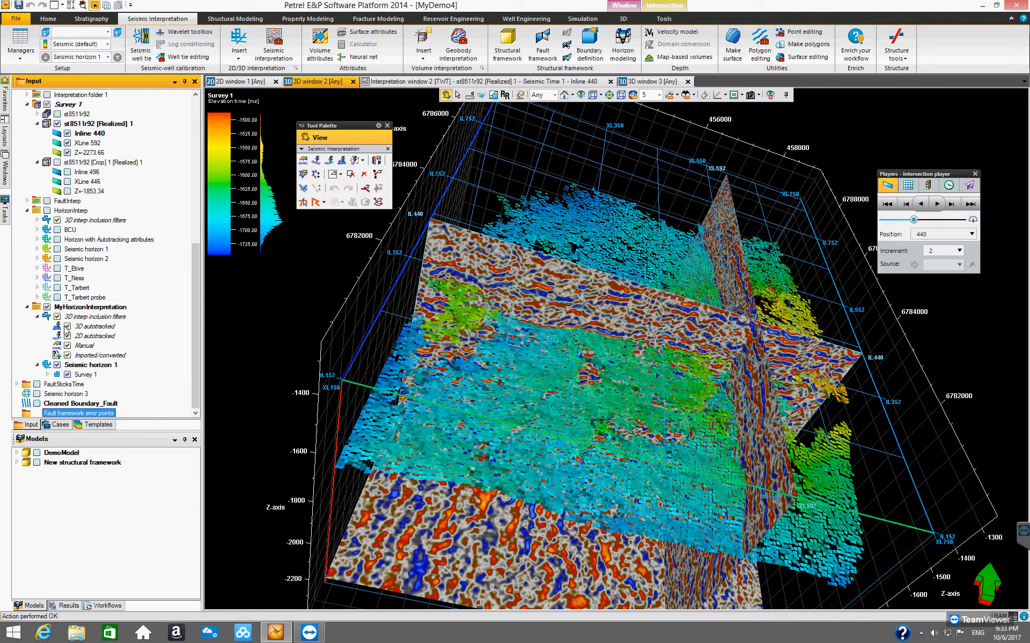
click(67, 326)
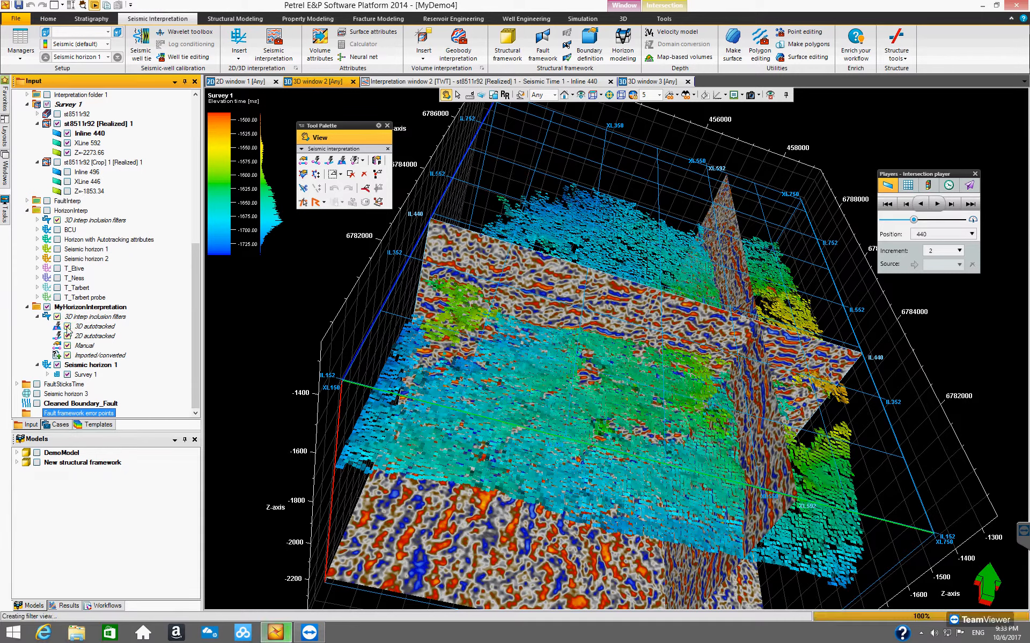
drag(639, 403, 613, 429)
click(67, 327)
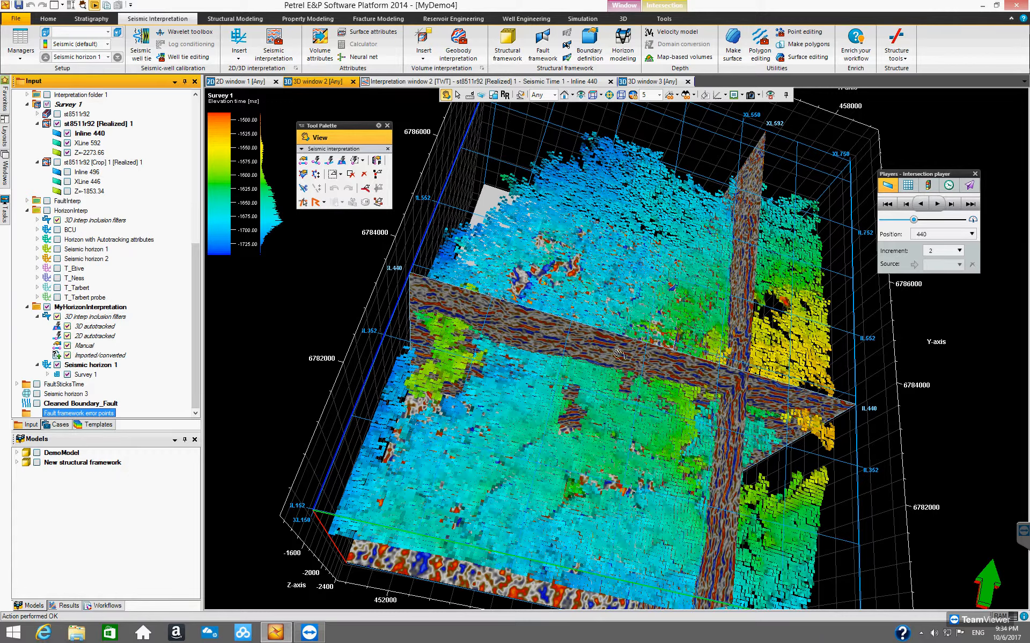
drag(607, 289, 489, 351)
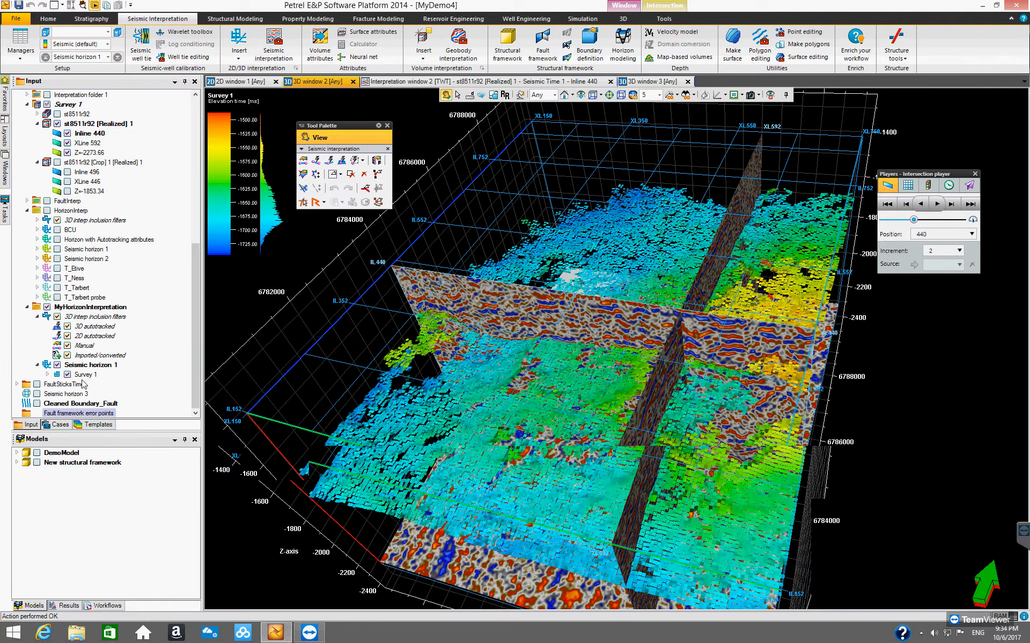
Step: Expand Seismic horizon 1's survey attributes, color the horizon by Autotracker: Confidence and inspect it in 3D
click(49, 375)
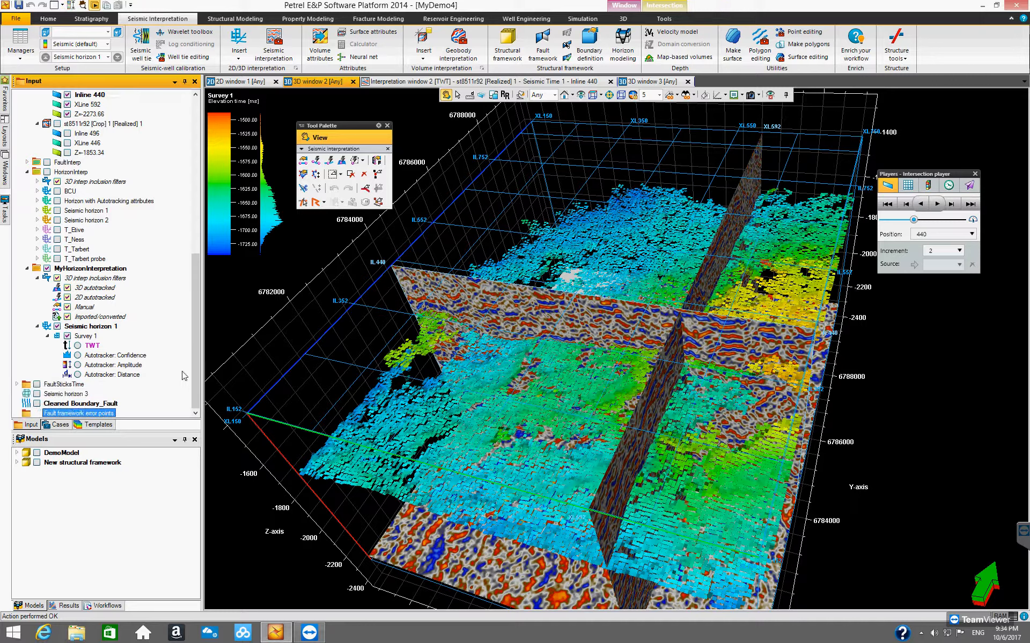
click(77, 355)
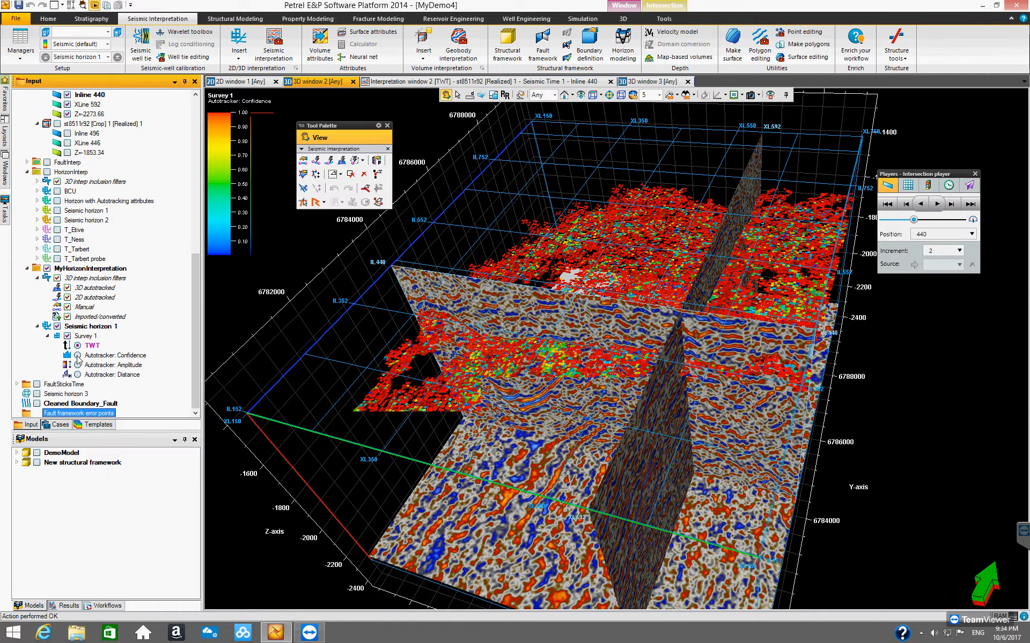
drag(614, 374, 266, 137)
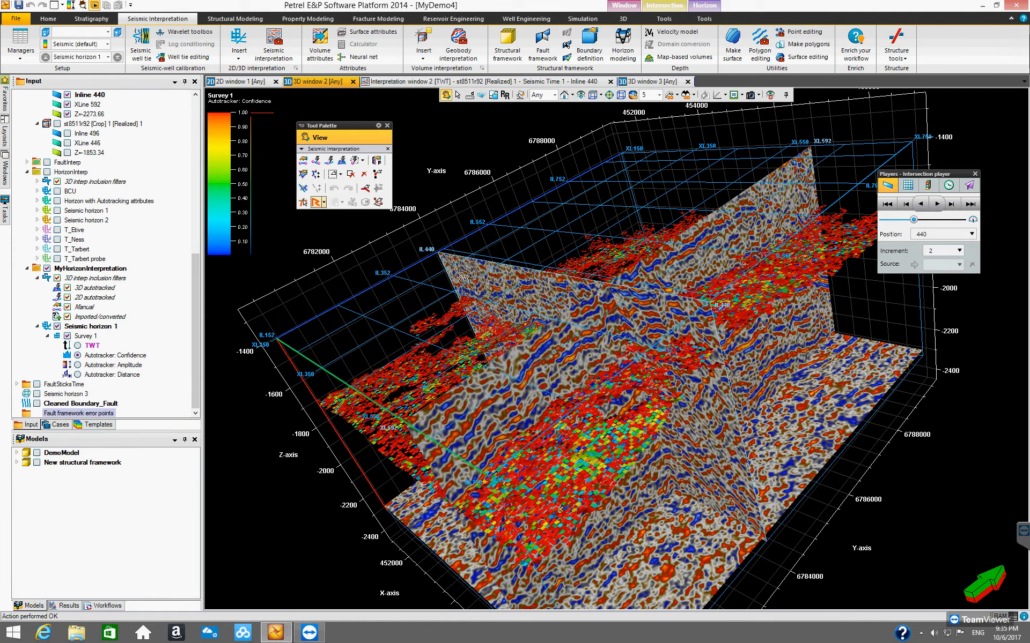
drag(539, 355, 253, 118)
drag(604, 293, 504, 432)
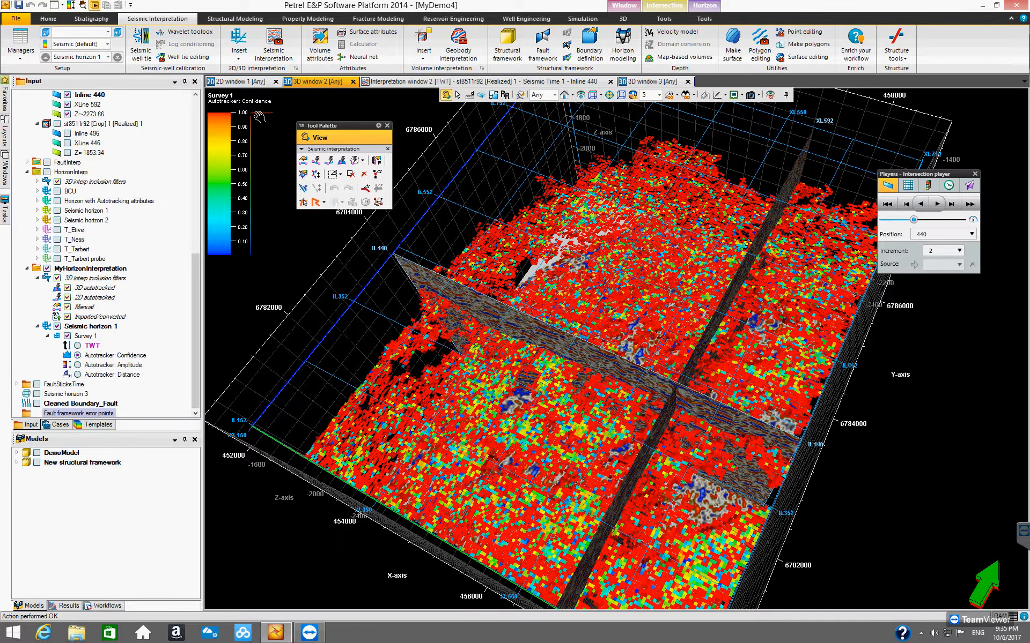
Step: Color the horizon by Autotracker: Amplitude, then by Autotracker: Distance, inspecting each in 3D
click(78, 366)
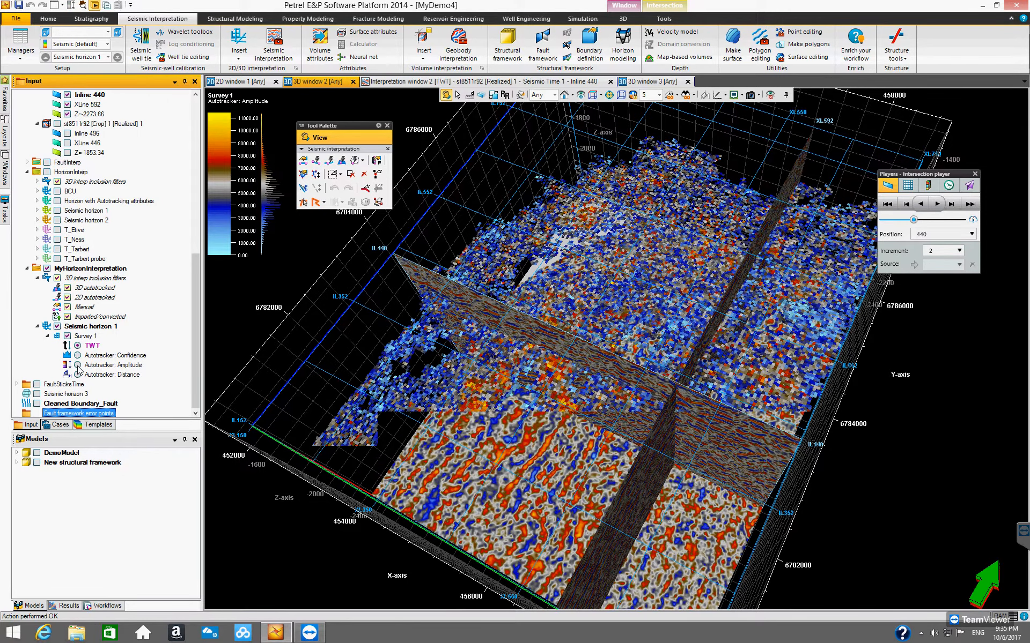
drag(523, 328, 541, 426)
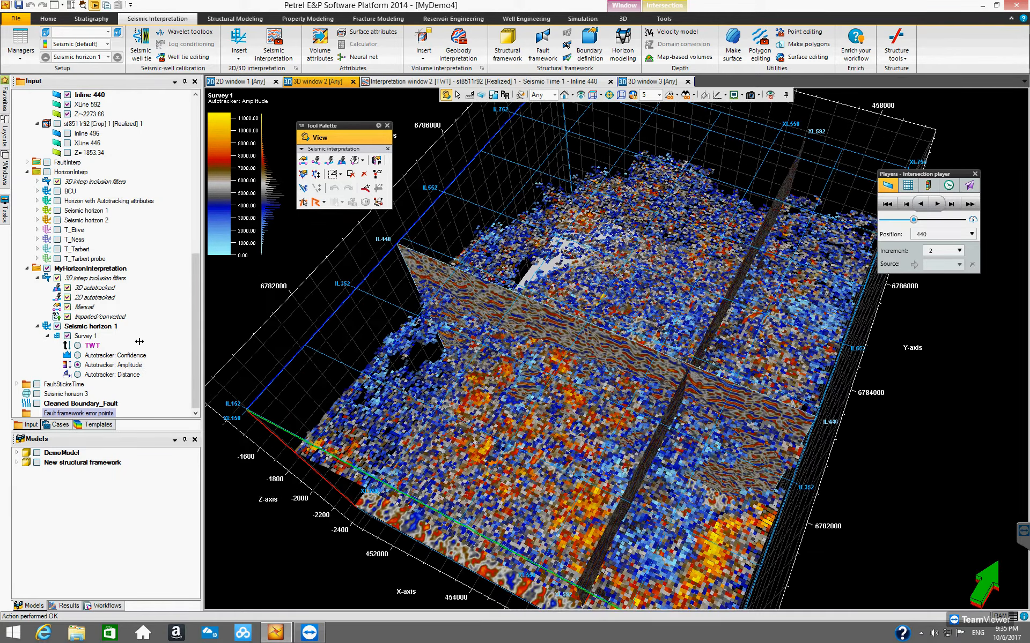
click(78, 366)
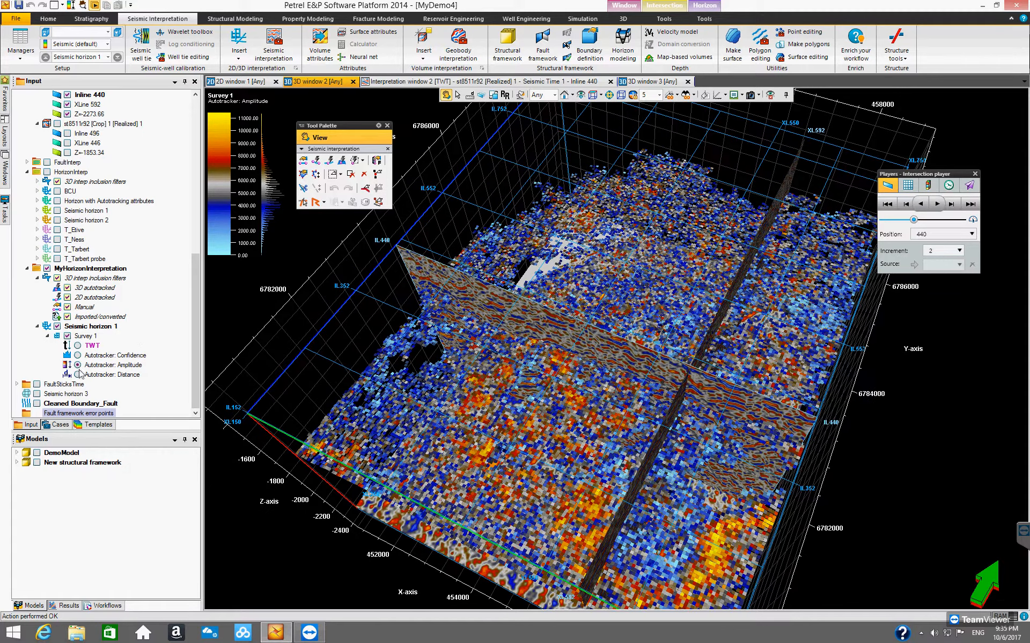
click(78, 377)
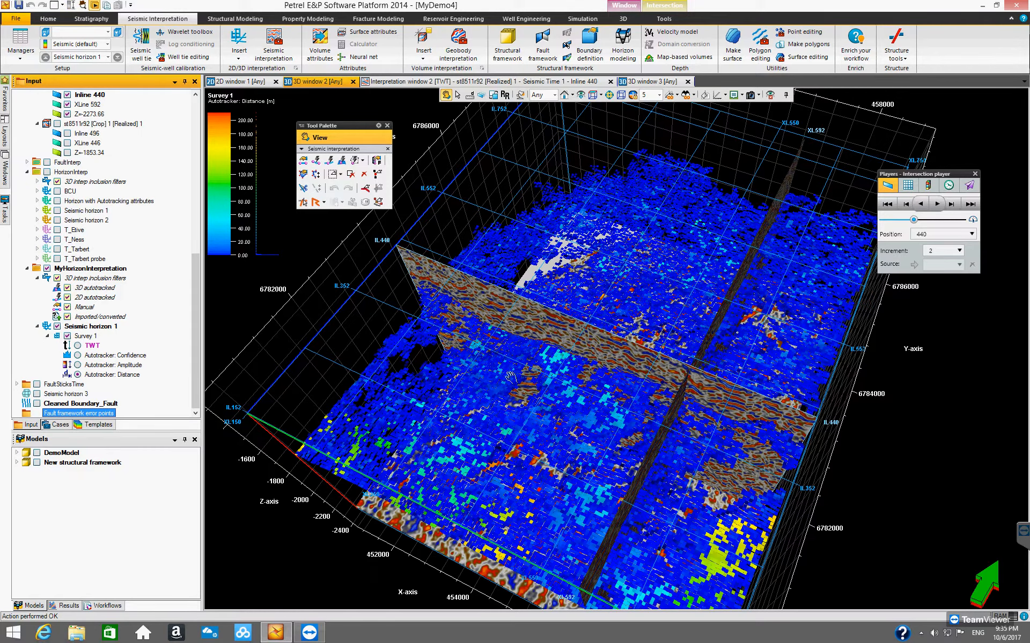
drag(533, 352, 537, 321)
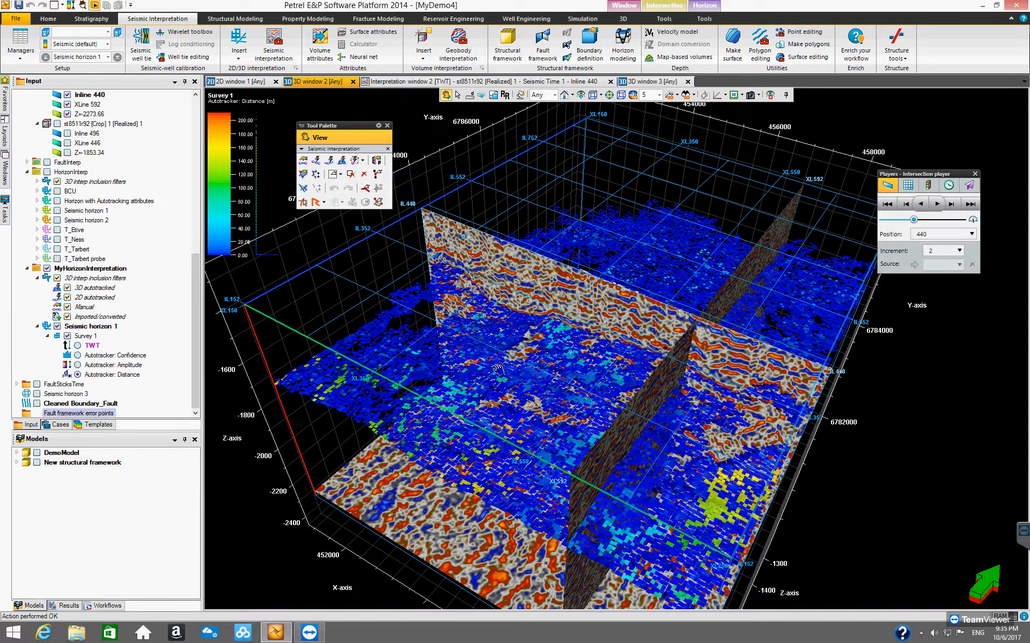
drag(516, 379, 486, 396)
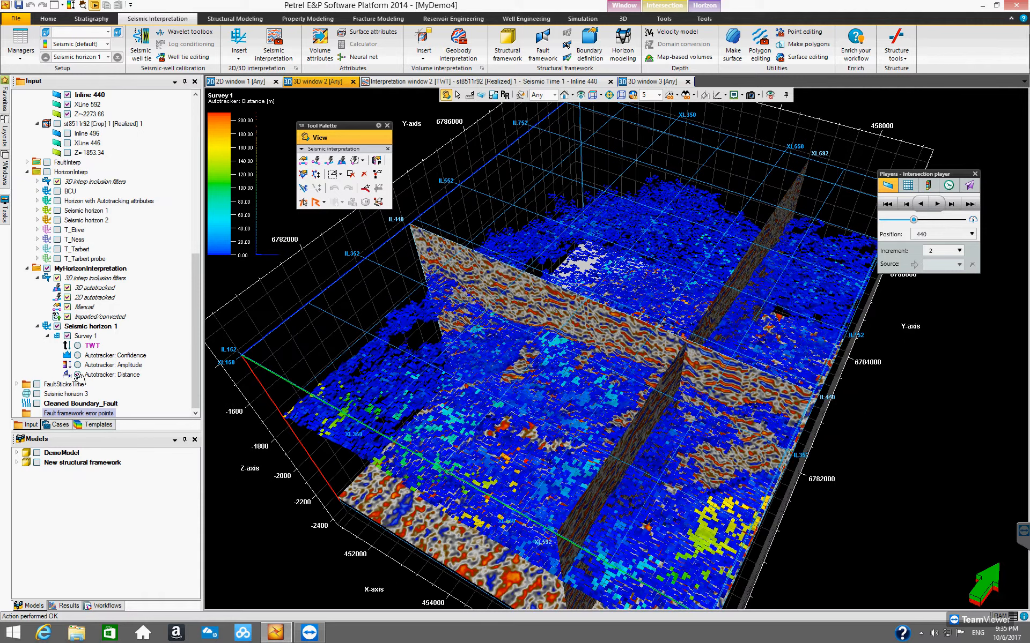
Step: Return the horizon coloring to TWT and inspect the result in 3D
click(77, 375)
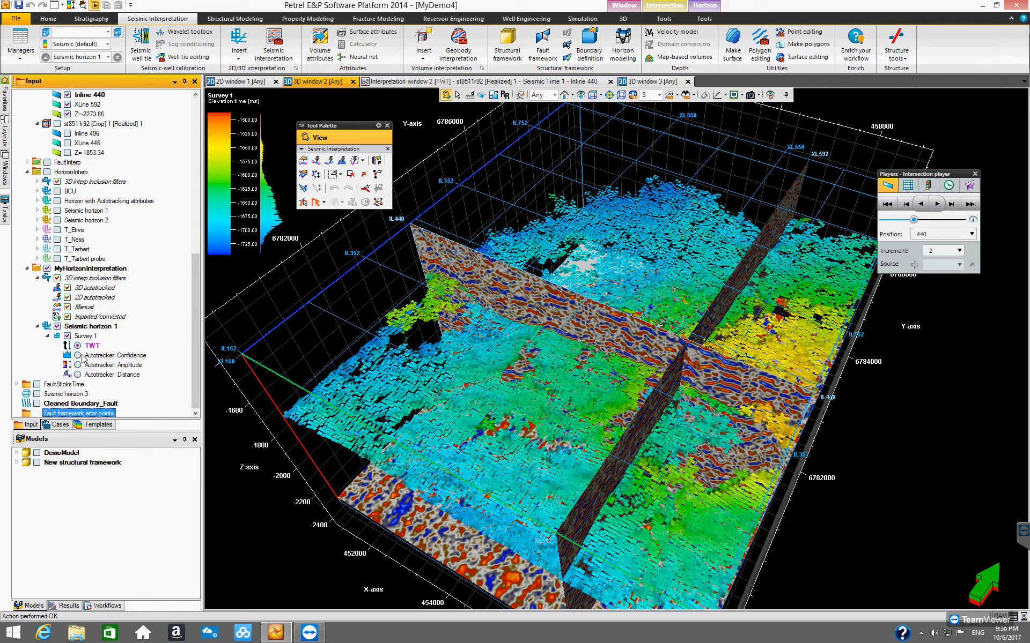
drag(581, 339, 536, 371)
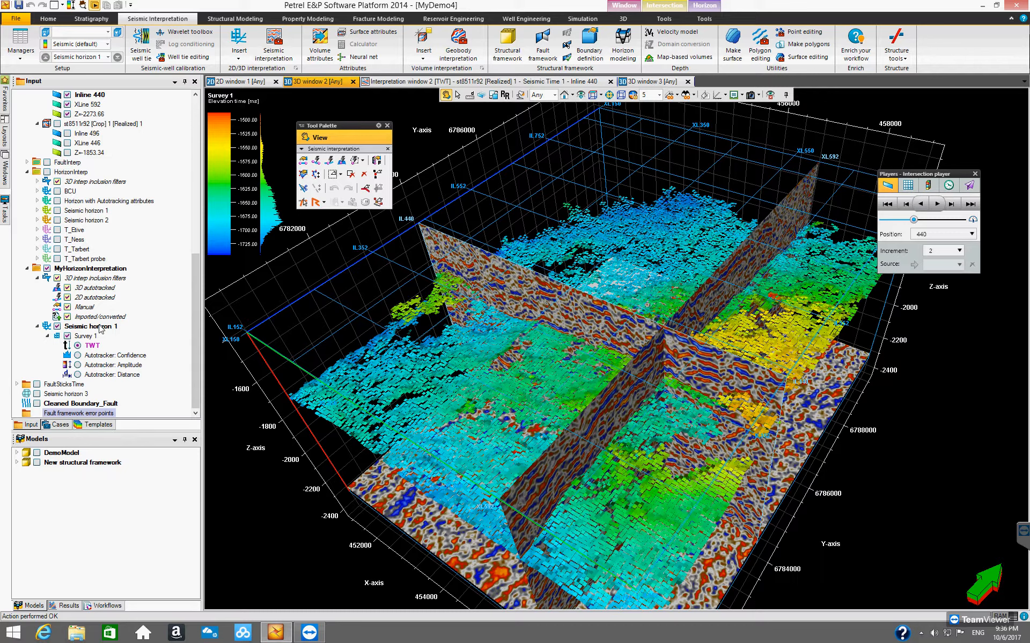
Step: Open Seismic horizon 1's settings and review its autotracking parameters and constraints
click(89, 327)
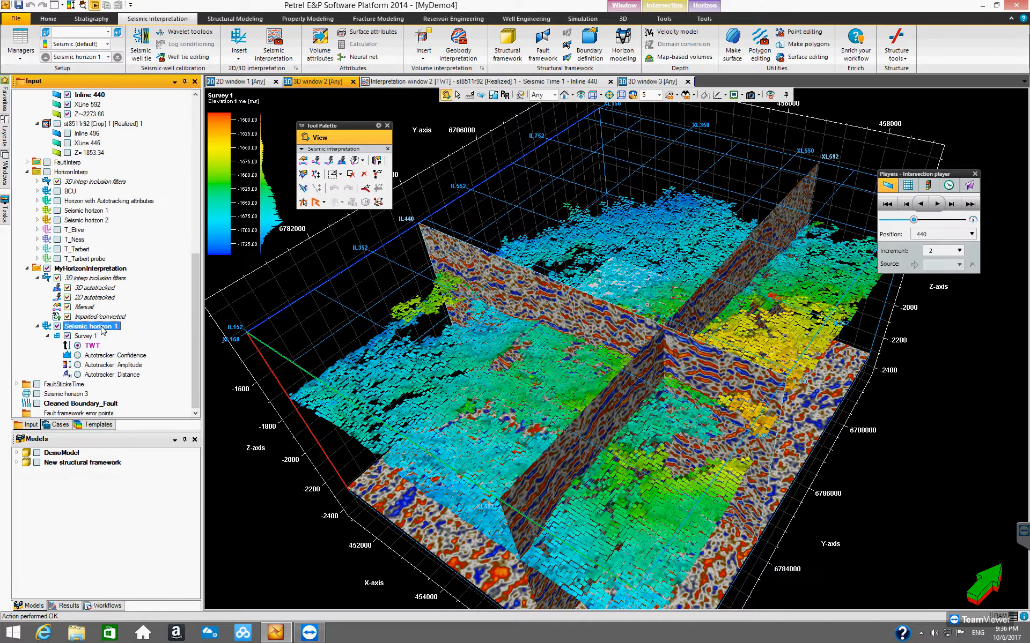
right_click(103, 330)
click(143, 333)
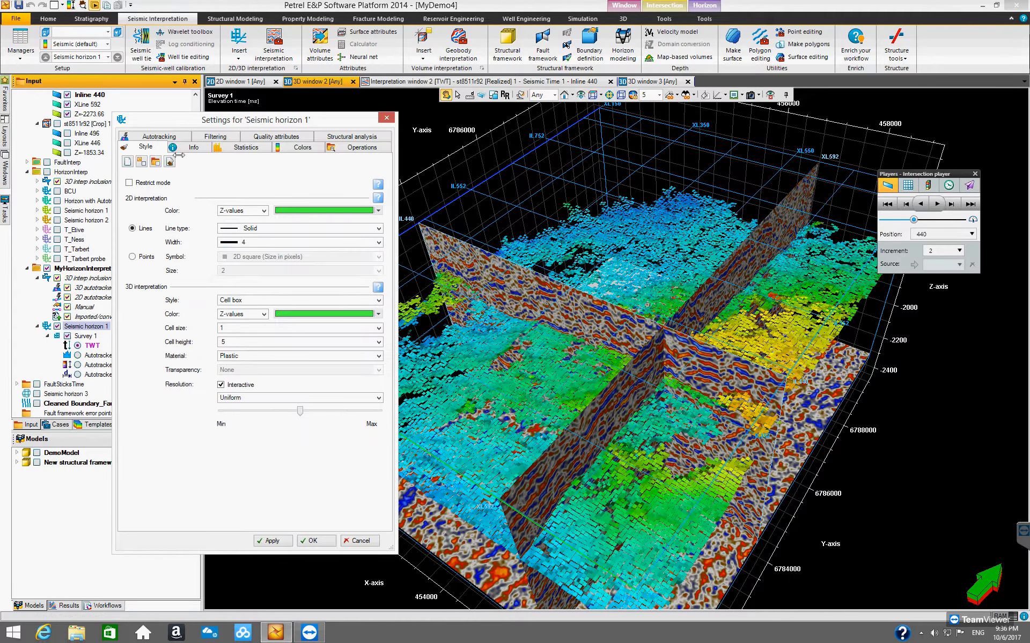
click(159, 137)
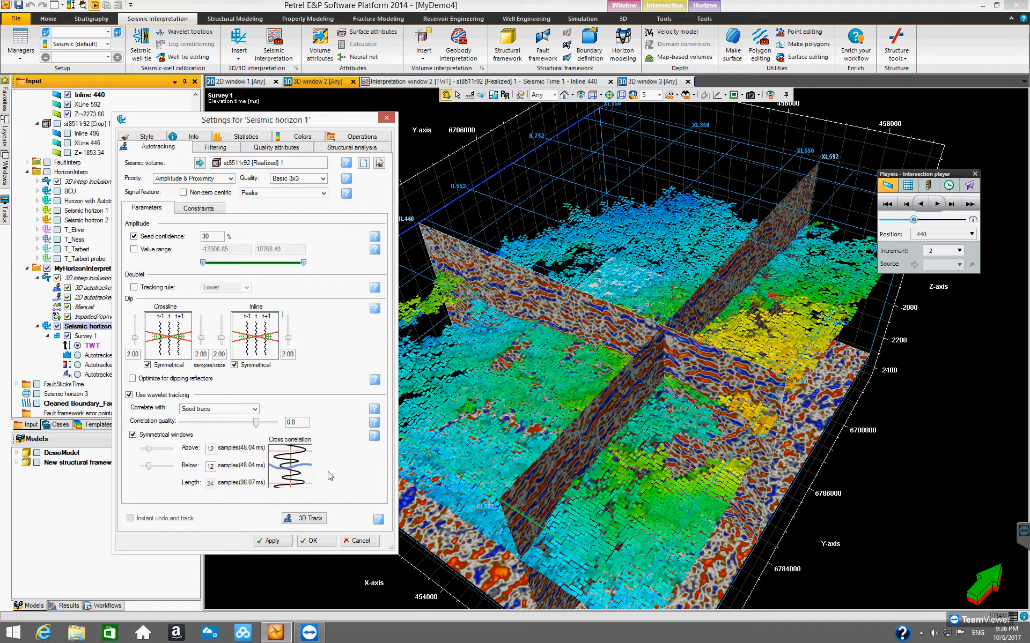
click(209, 209)
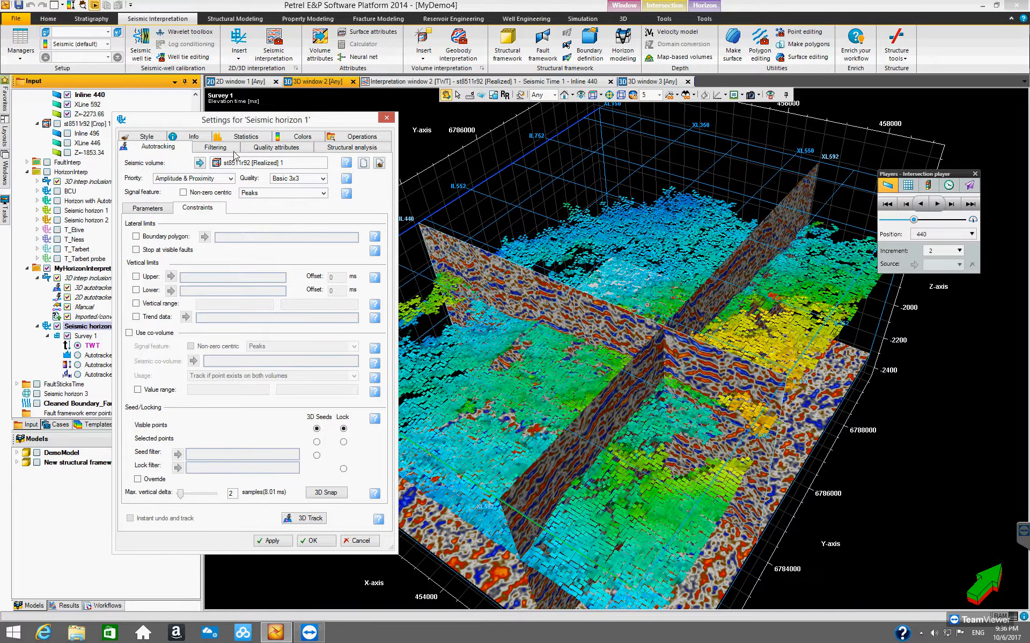
click(216, 148)
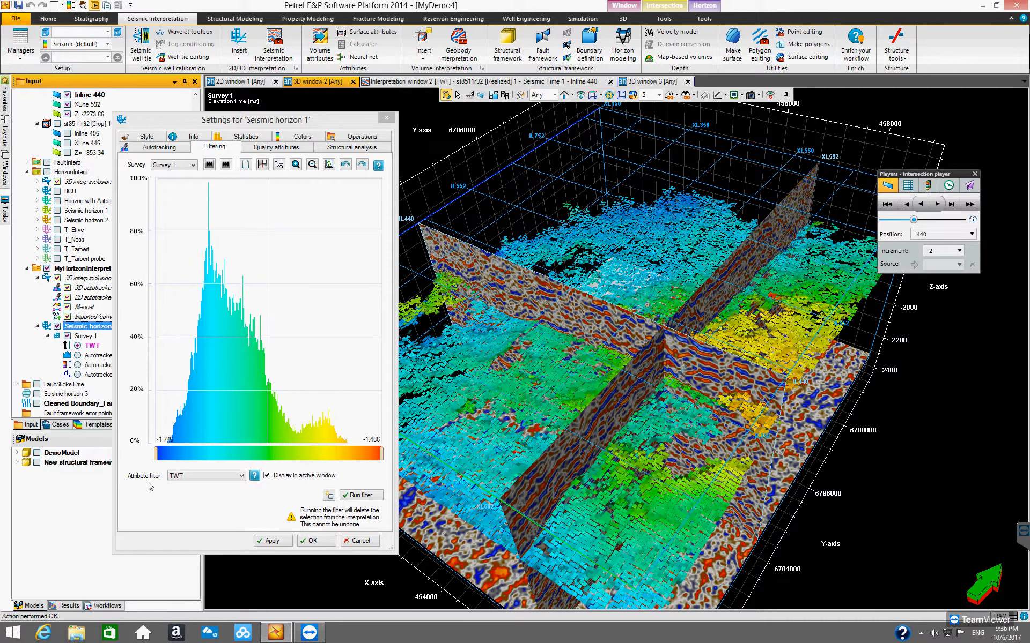
Step: In the horizon's filtering settings, view the histograms for Autotracker: Confidence, Amplitude and Distance attribute filters
drag(272, 123, 207, 129)
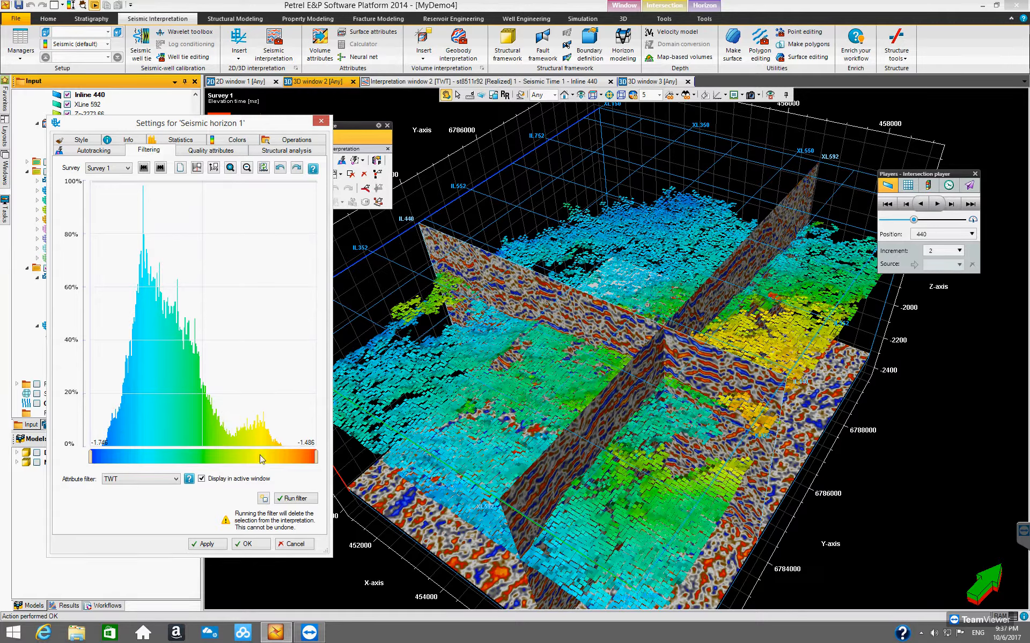
click(174, 480)
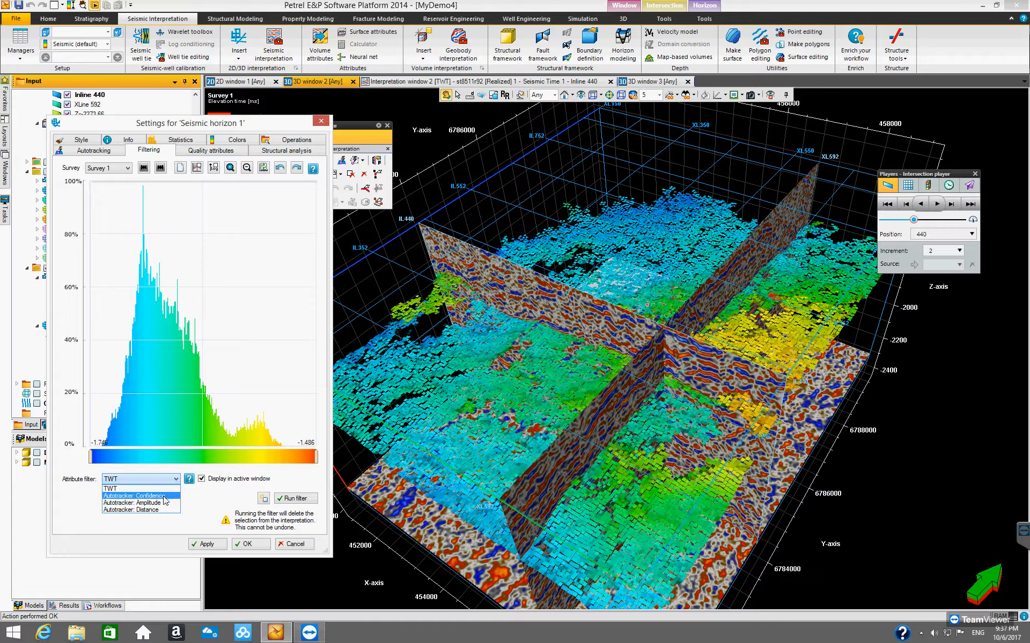
click(165, 496)
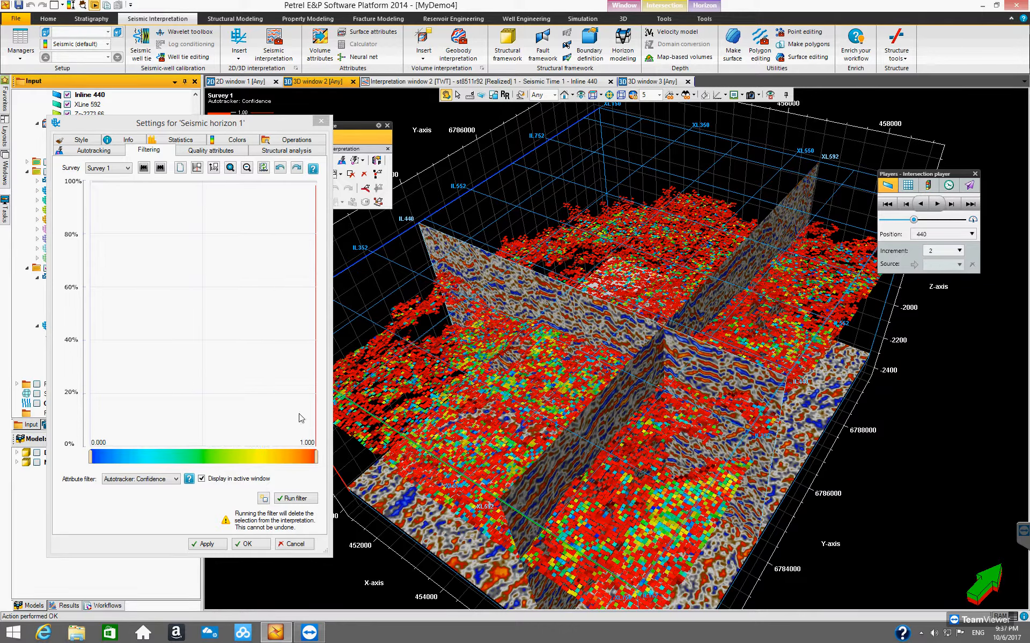
click(176, 479)
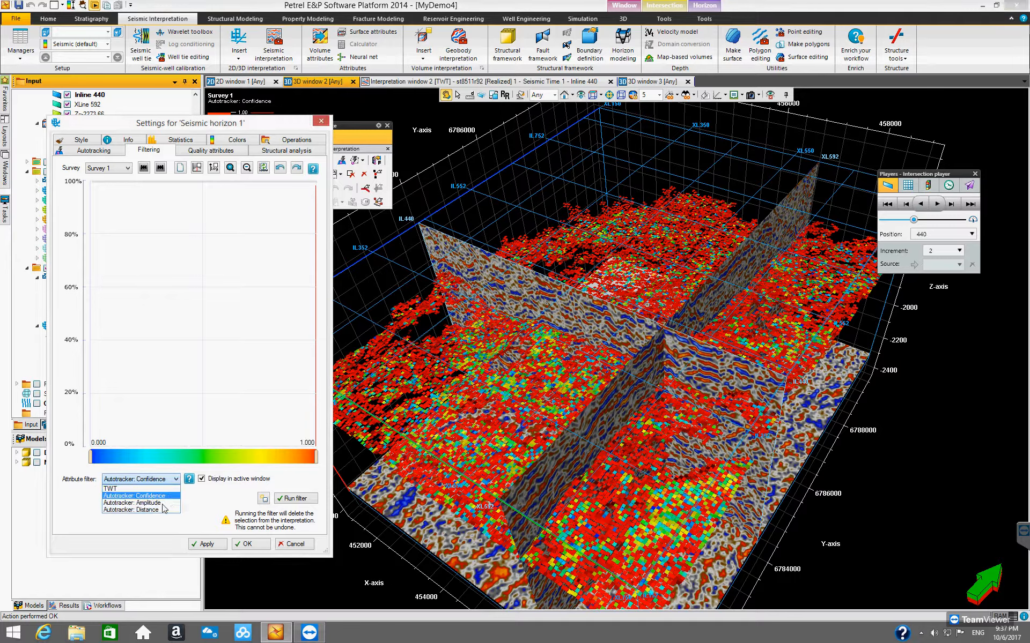
click(159, 504)
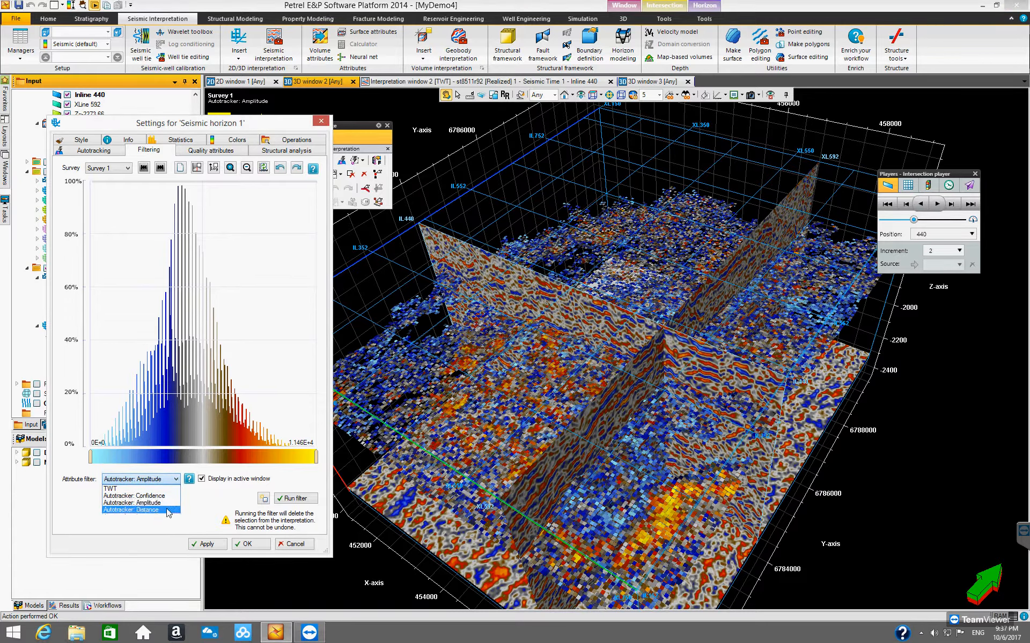
click(169, 510)
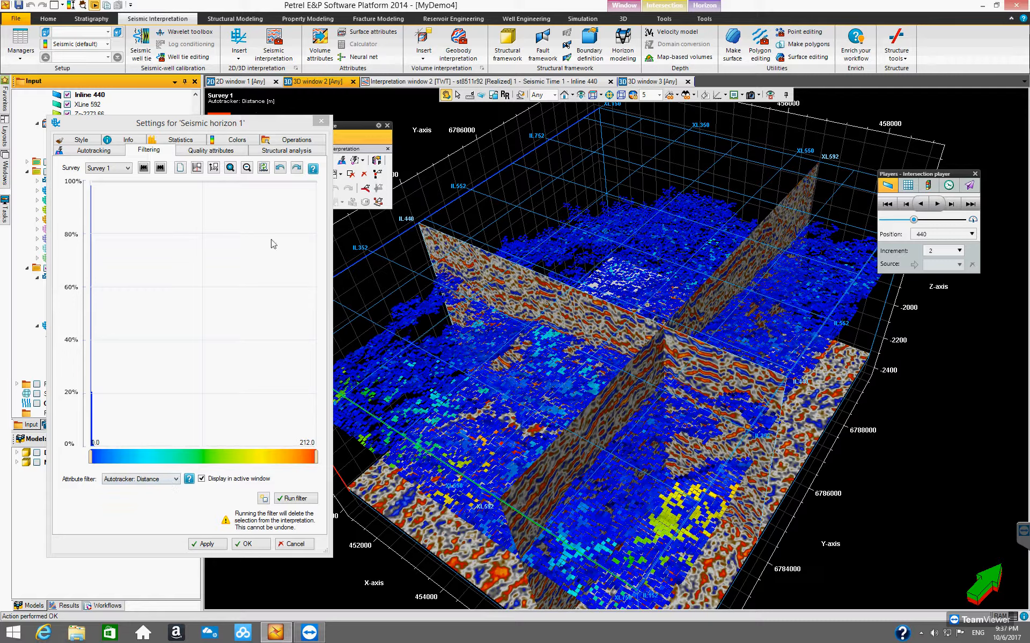
drag(237, 128, 411, 138)
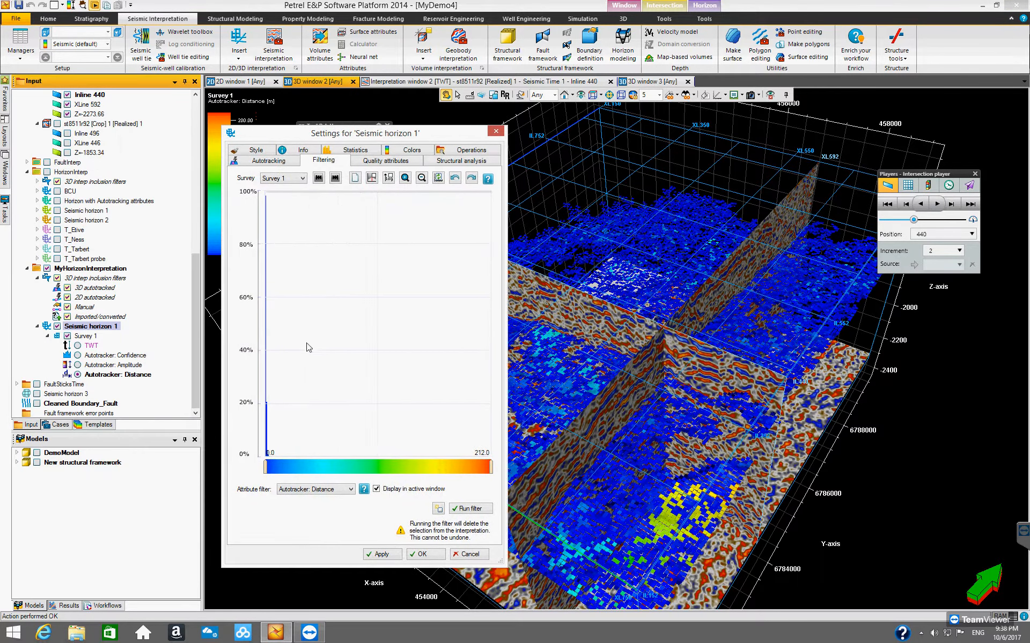
Step: Review the horizon's quality attributes, statistics and autotracking settings, then close the settings dialog
click(383, 162)
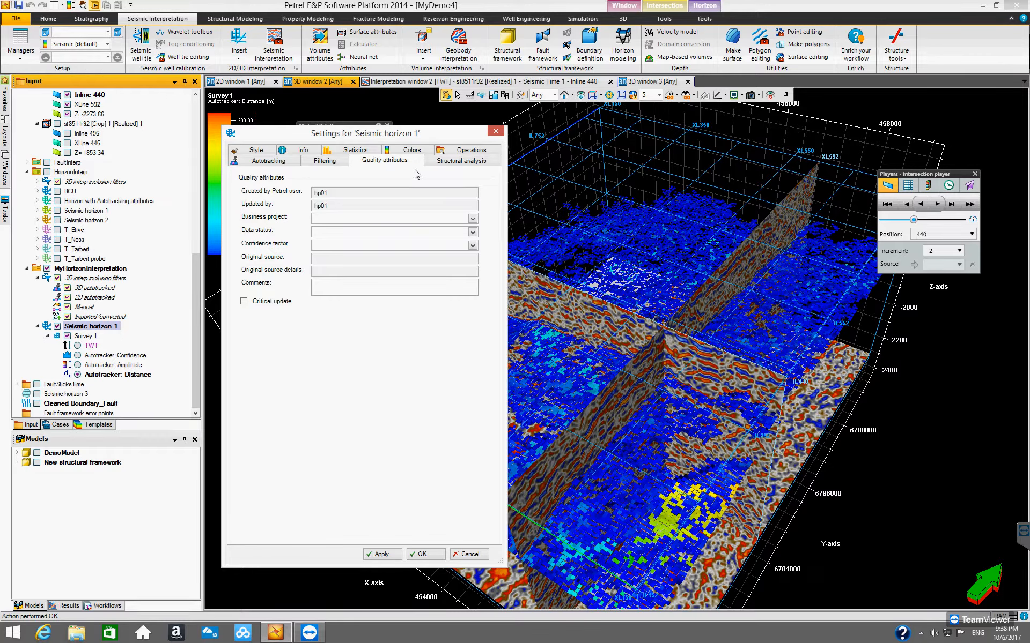
click(367, 152)
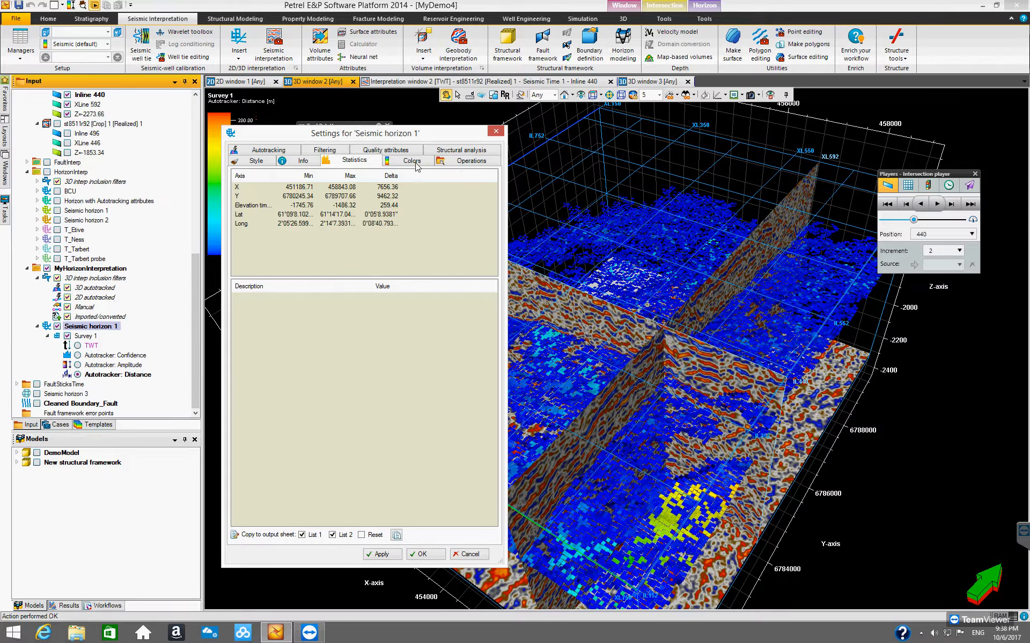
click(262, 150)
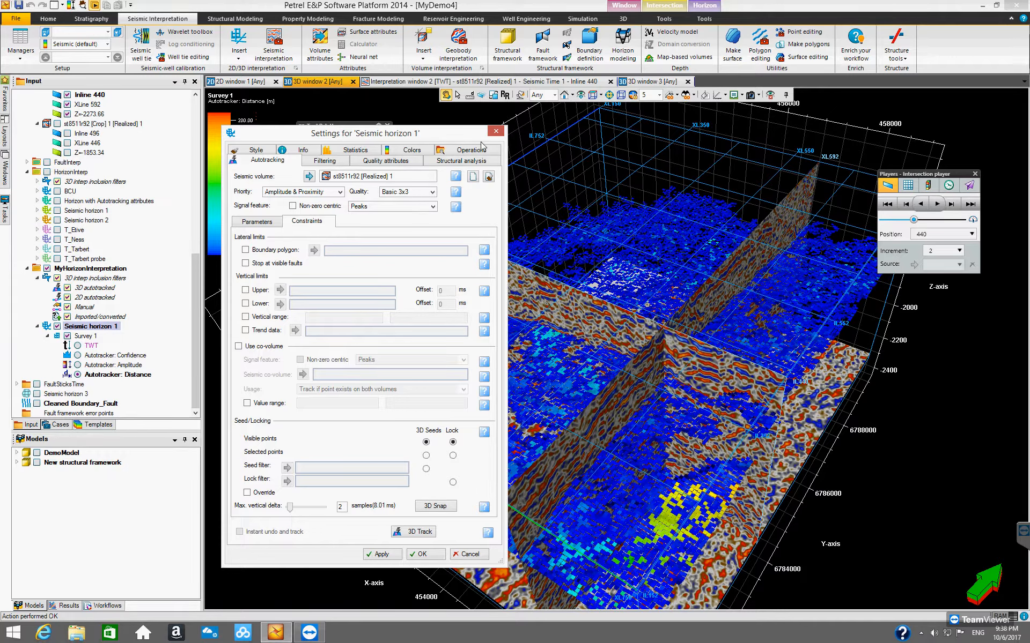
click(495, 131)
Step: Set Seismic horizon 1's display attribute back to TWT and collapse its tree entries
click(90, 326)
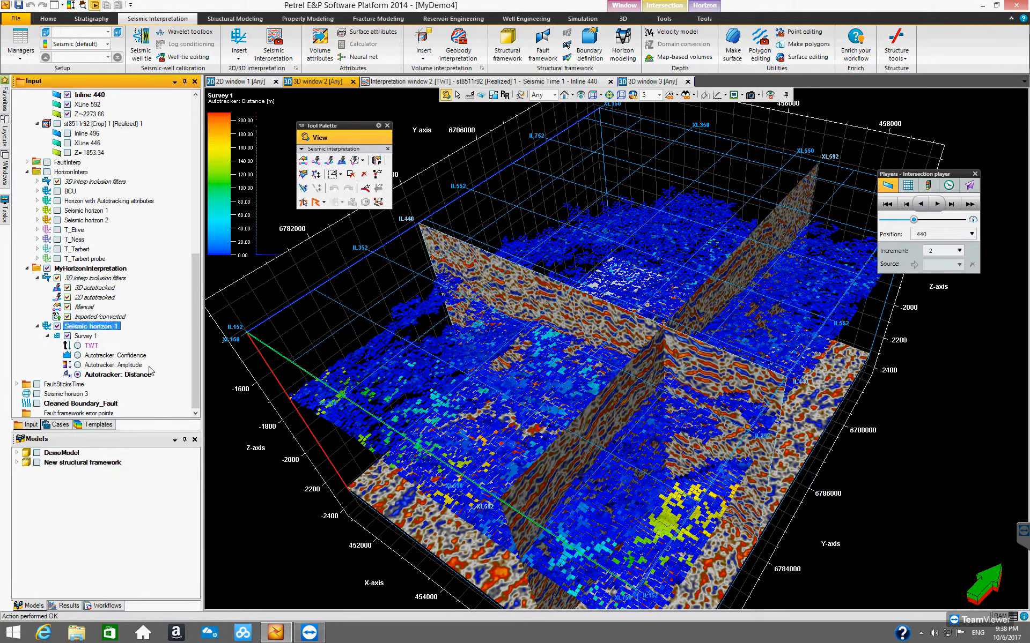
click(78, 345)
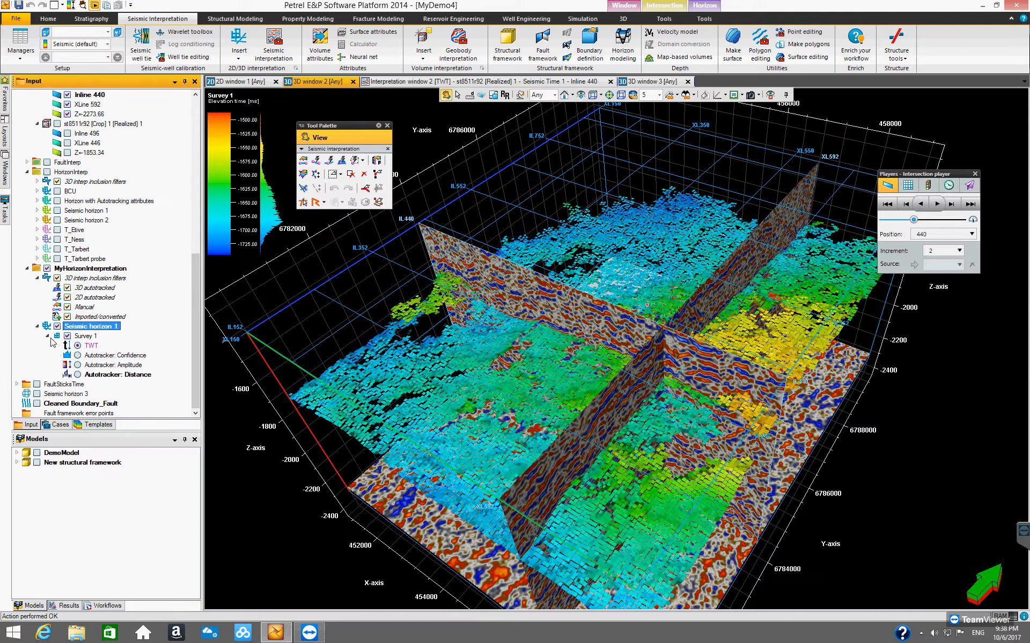
click(48, 336)
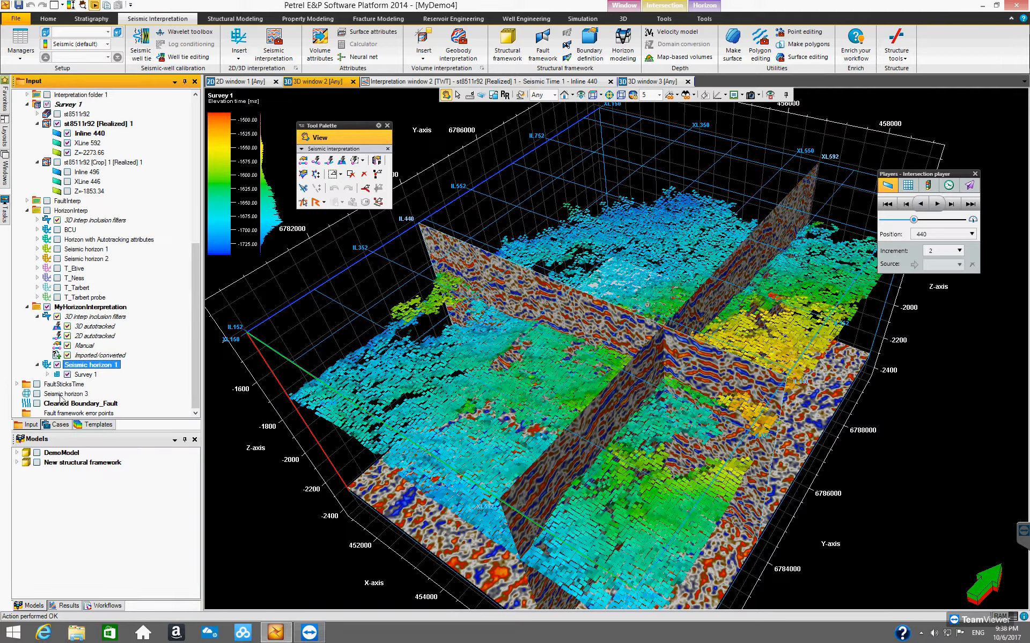
click(38, 366)
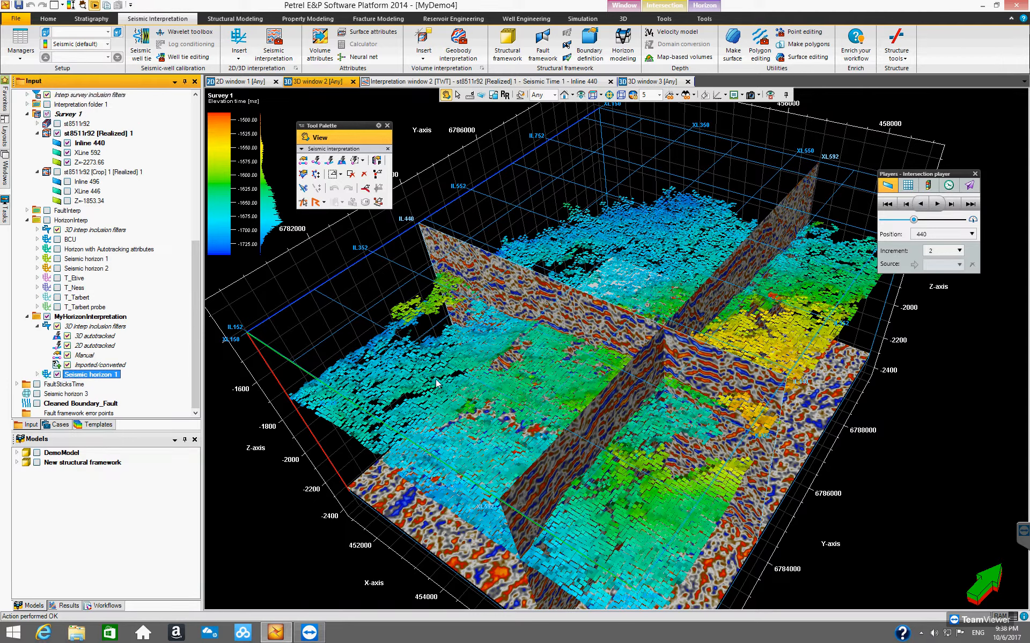
Step: Orbit the 3D view to inspect Seismic horizon 1's coverage and quality across the survey
drag(550, 368, 497, 396)
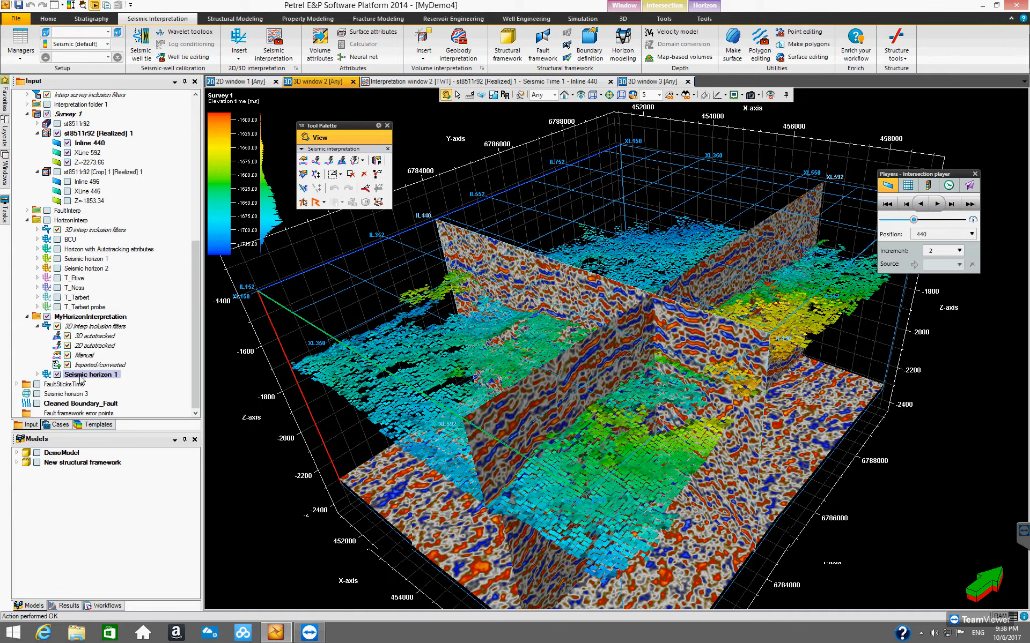
click(705, 8)
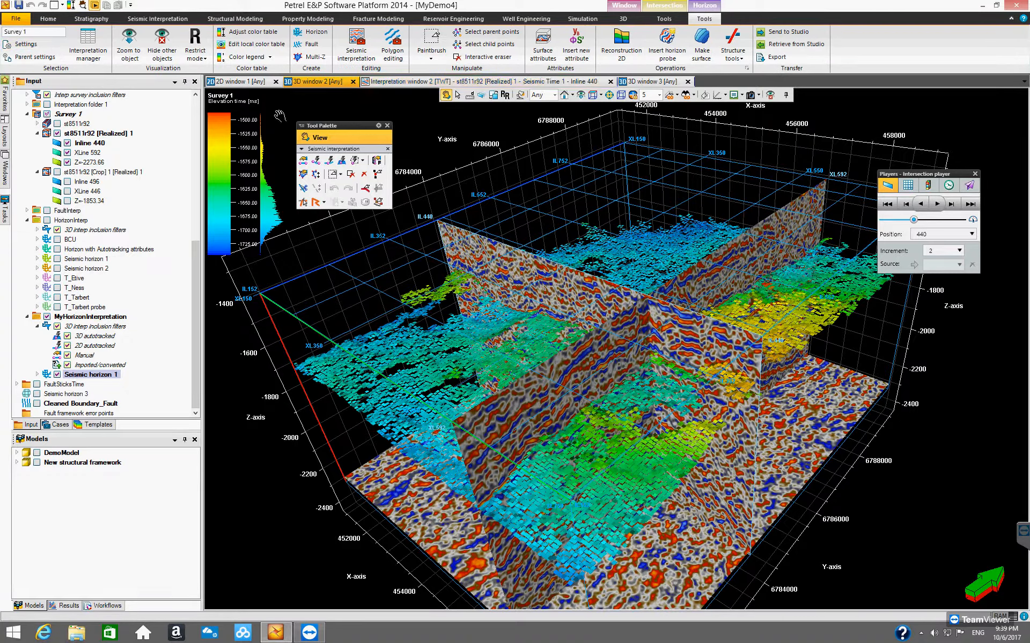
drag(337, 129, 317, 111)
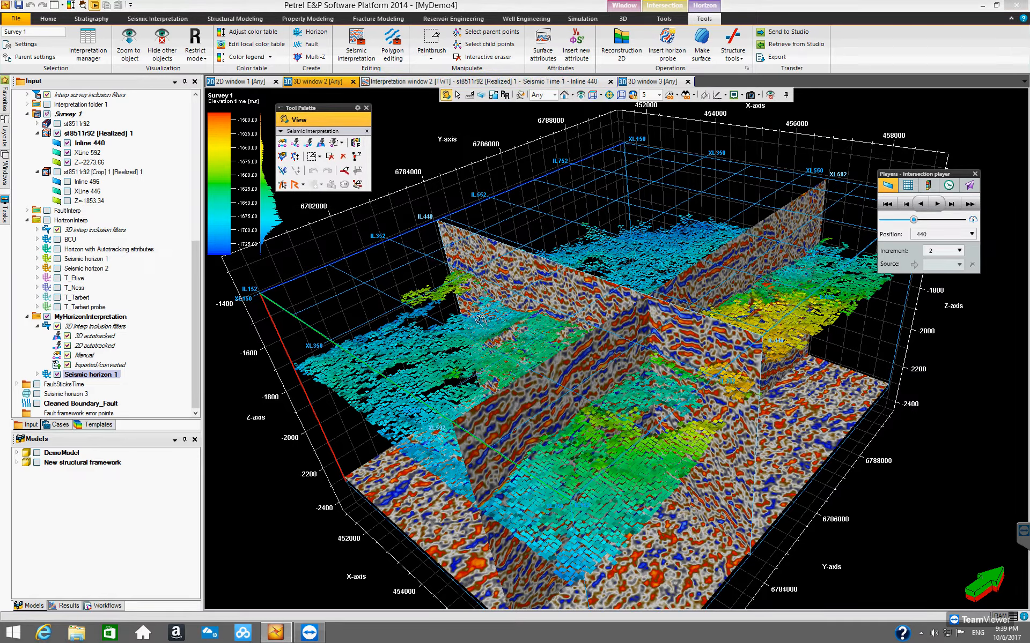
mouse_move(492, 336)
mouse_down()
mouse_move(505, 376)
mouse_move(497, 379)
mouse_move(489, 337)
mouse_move(504, 349)
mouse_move(486, 349)
mouse_up()
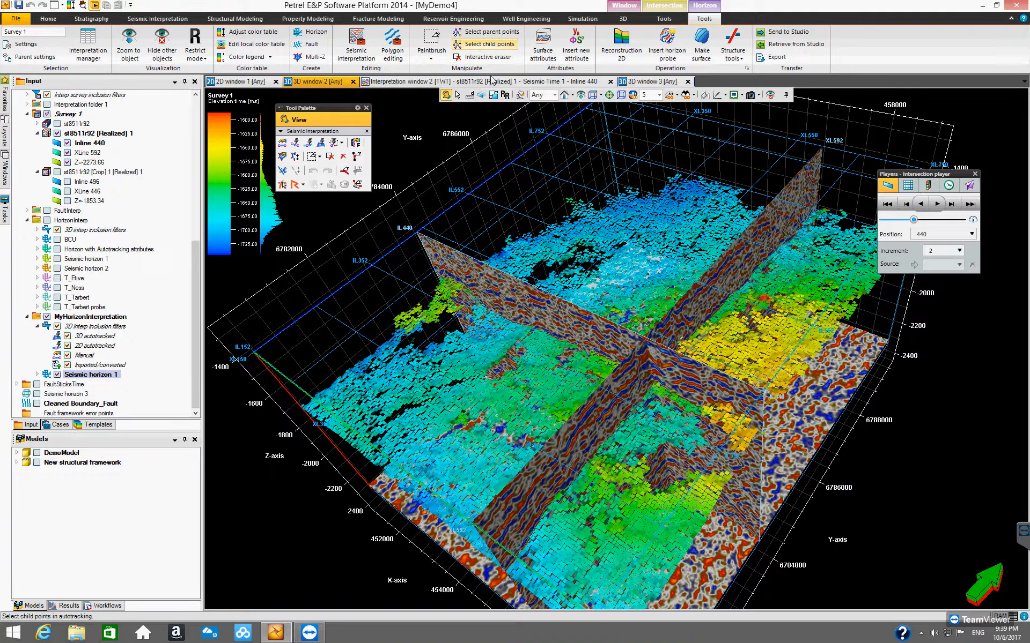
drag(479, 327, 456, 283)
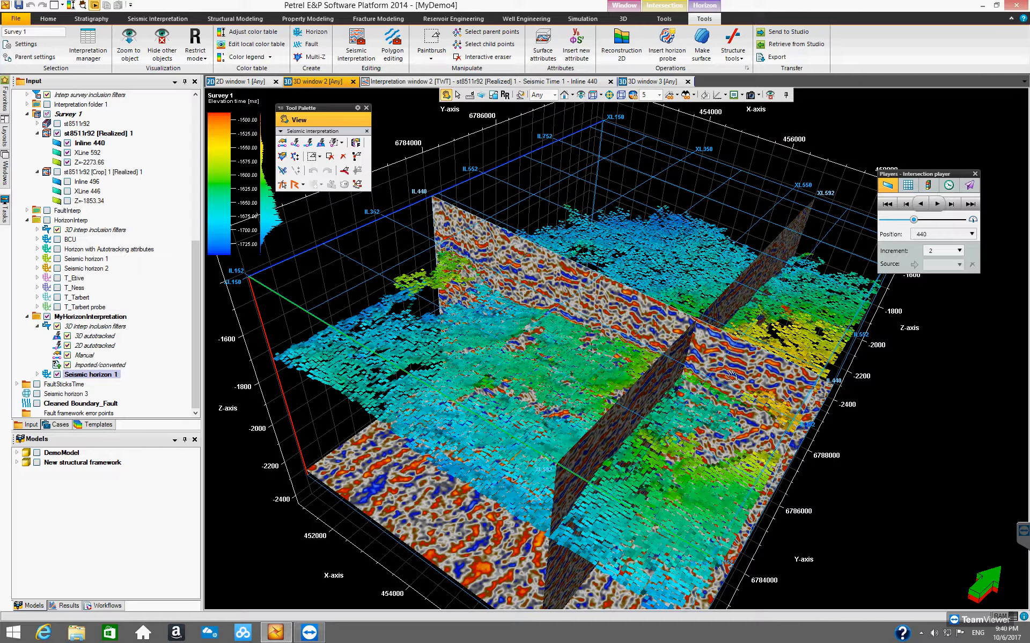
drag(665, 405, 732, 358)
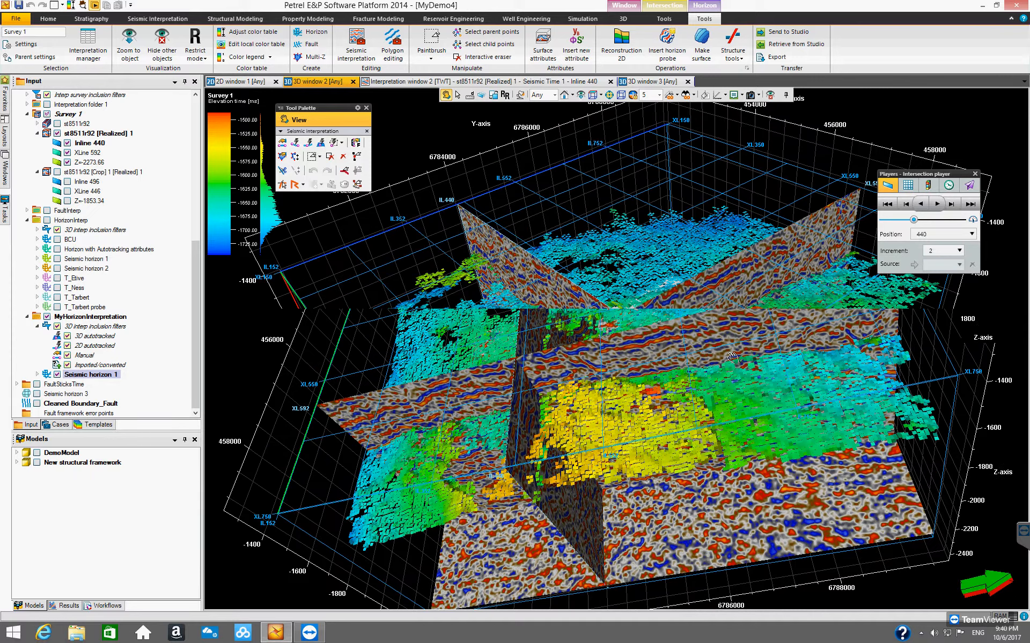
drag(194, 371, 205, 387)
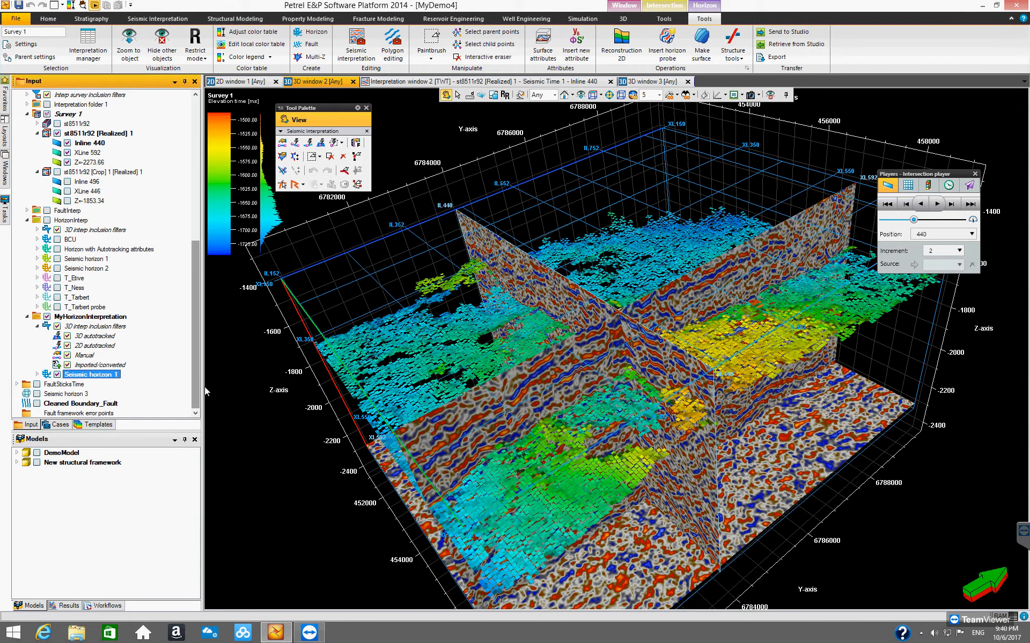
drag(465, 343, 483, 226)
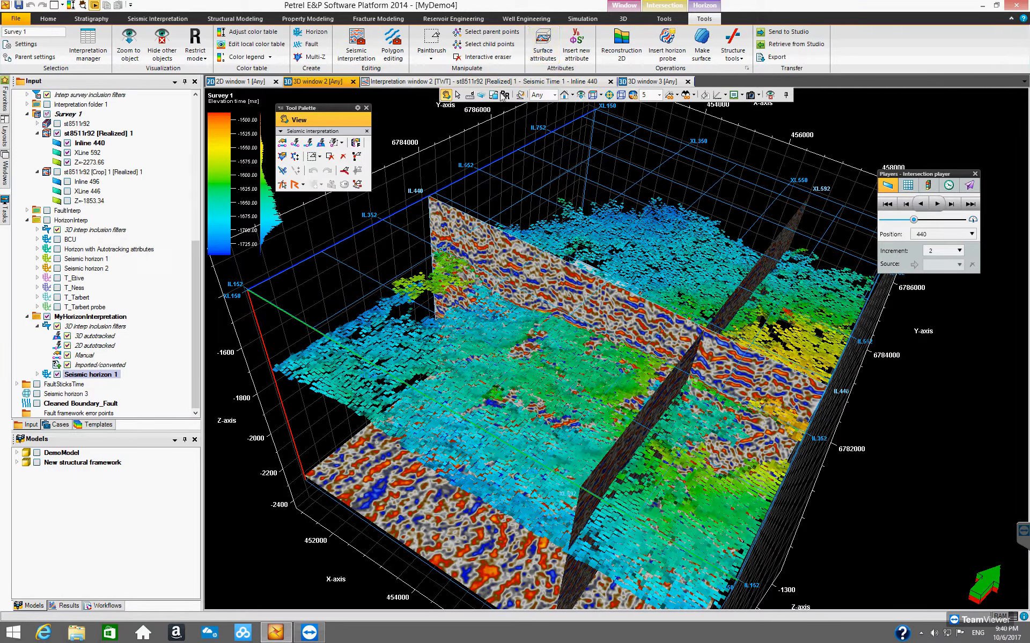
Step: Expand Seismic horizon 1 in the tree and open its Survey 1 grid settings at the operations list
click(460, 62)
click(37, 374)
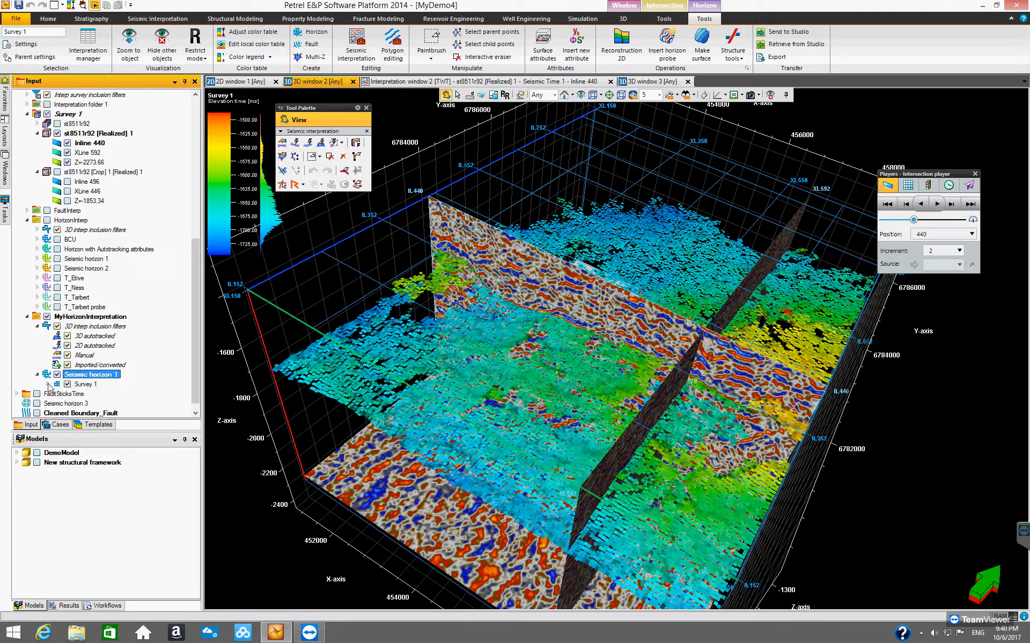
click(48, 385)
scroll(197, 405, down, 2)
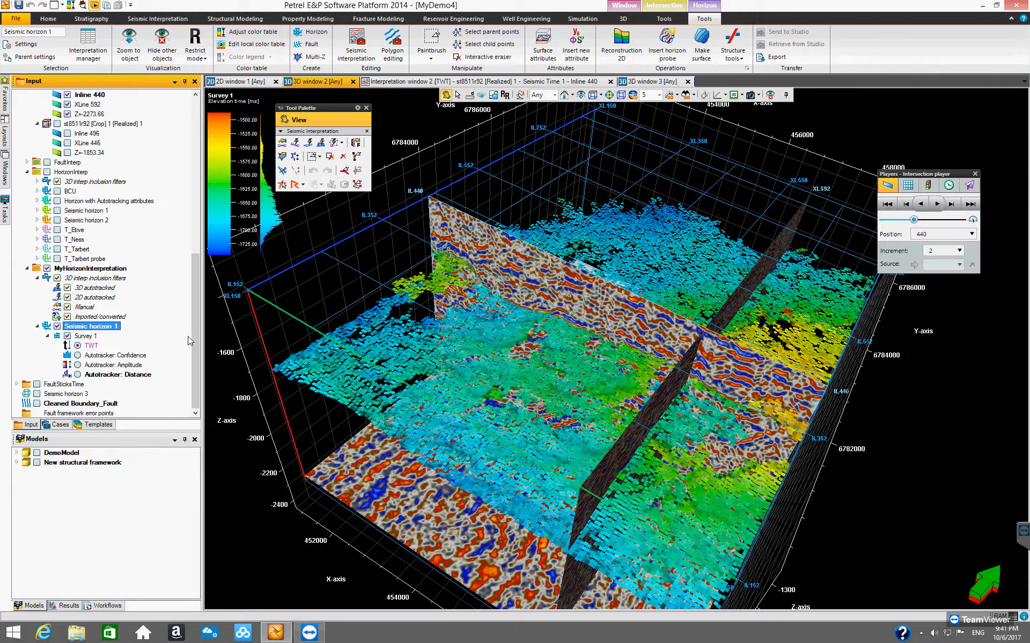
click(89, 336)
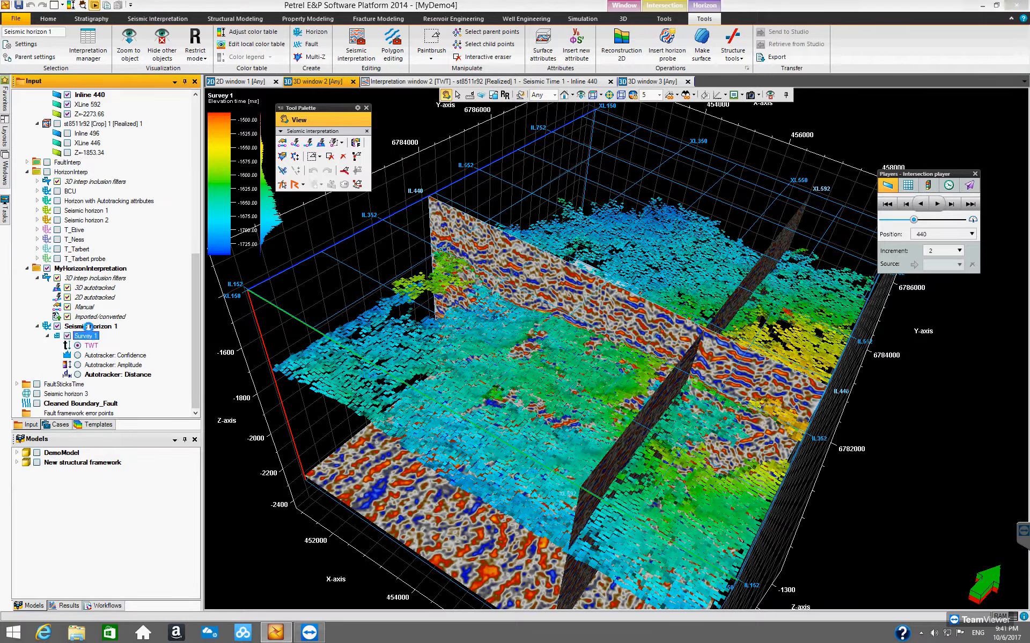
double_click(88, 338)
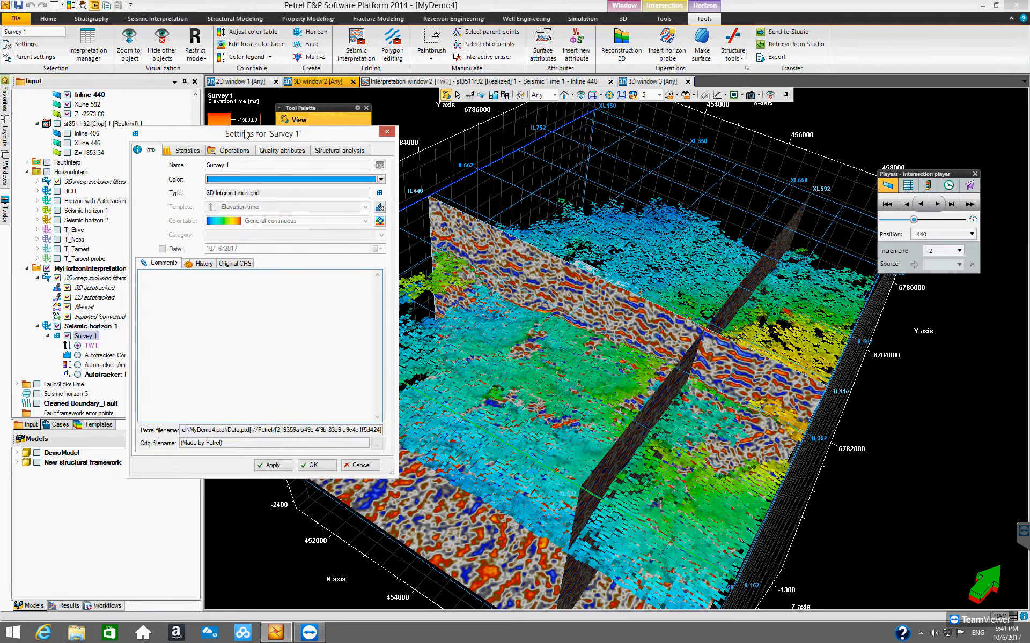
drag(272, 137, 467, 180)
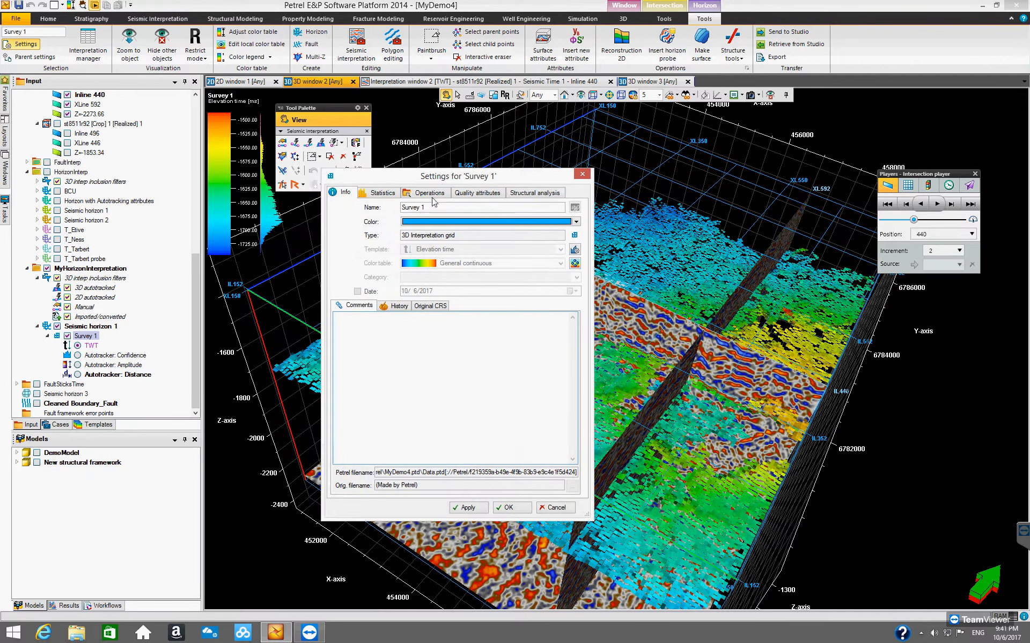
click(426, 194)
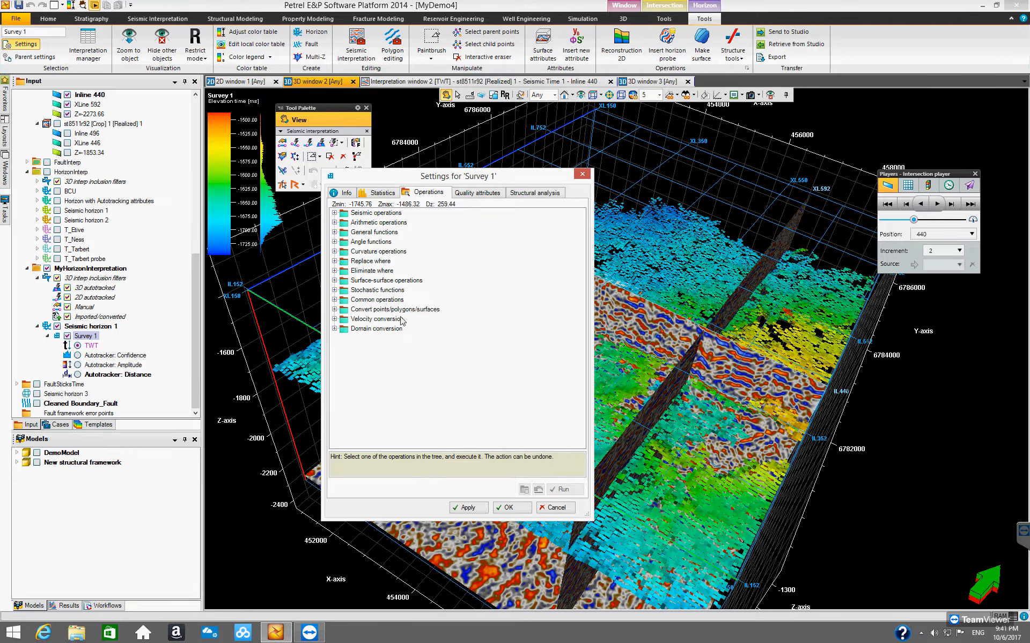
Step: Run a Gaussian smooth with 1 iteration on the Survey 1 interpretation grid
click(334, 310)
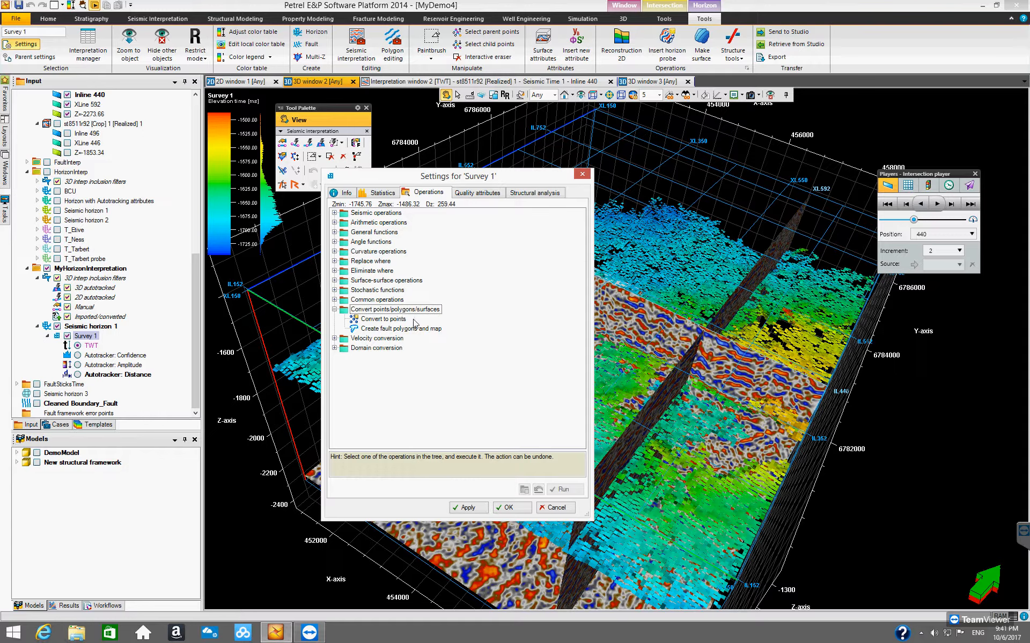
click(335, 310)
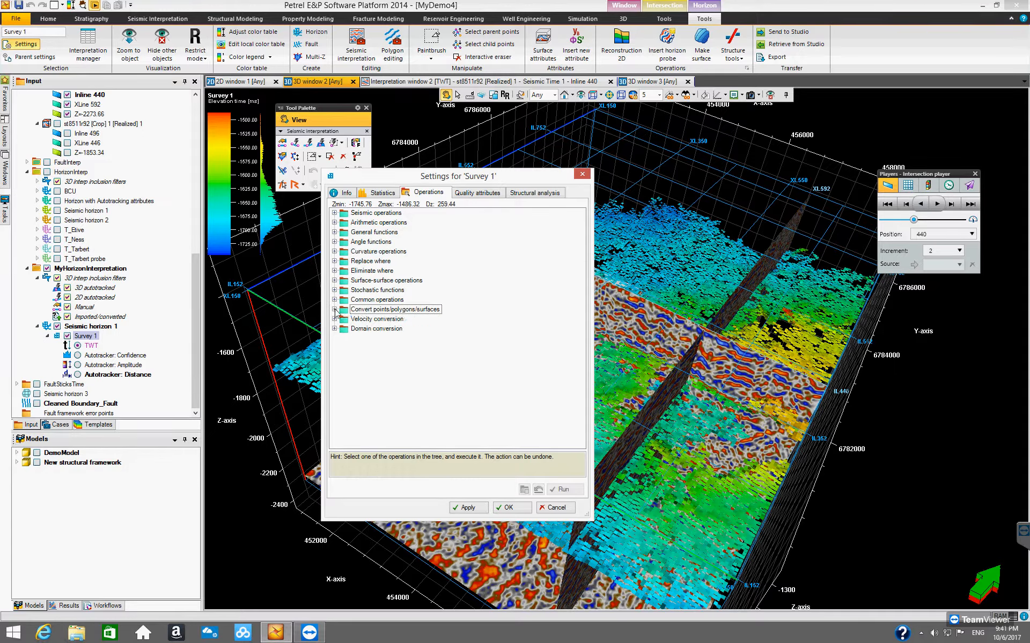
click(334, 213)
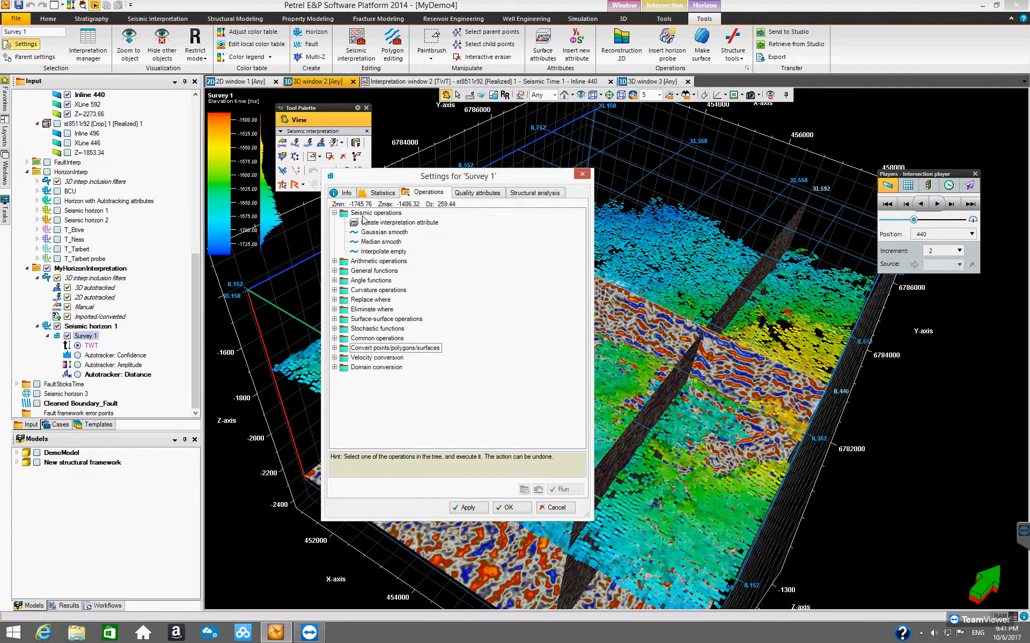
click(378, 233)
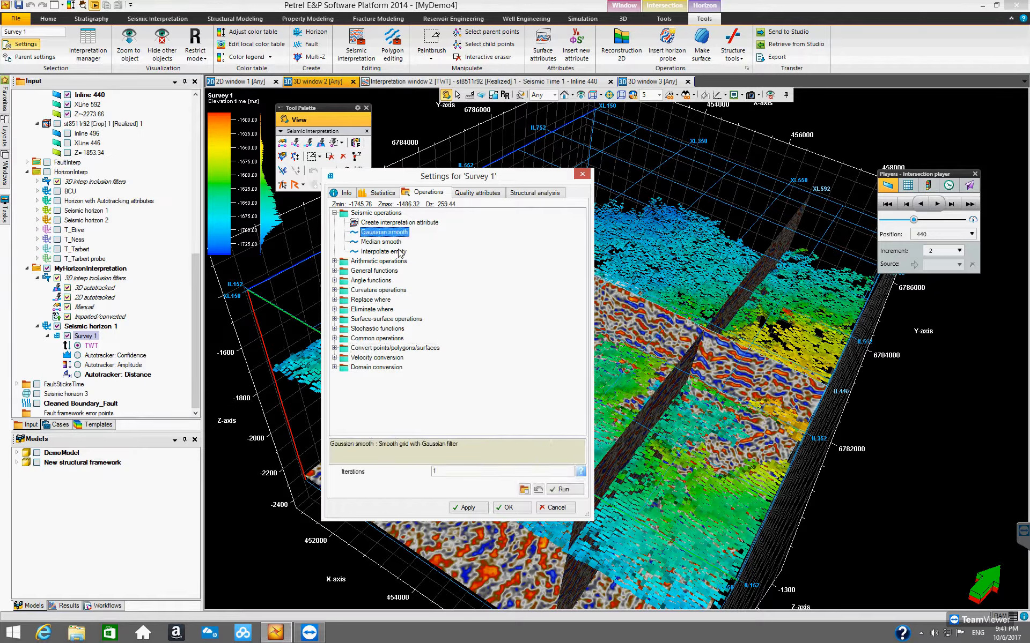
drag(474, 179, 323, 178)
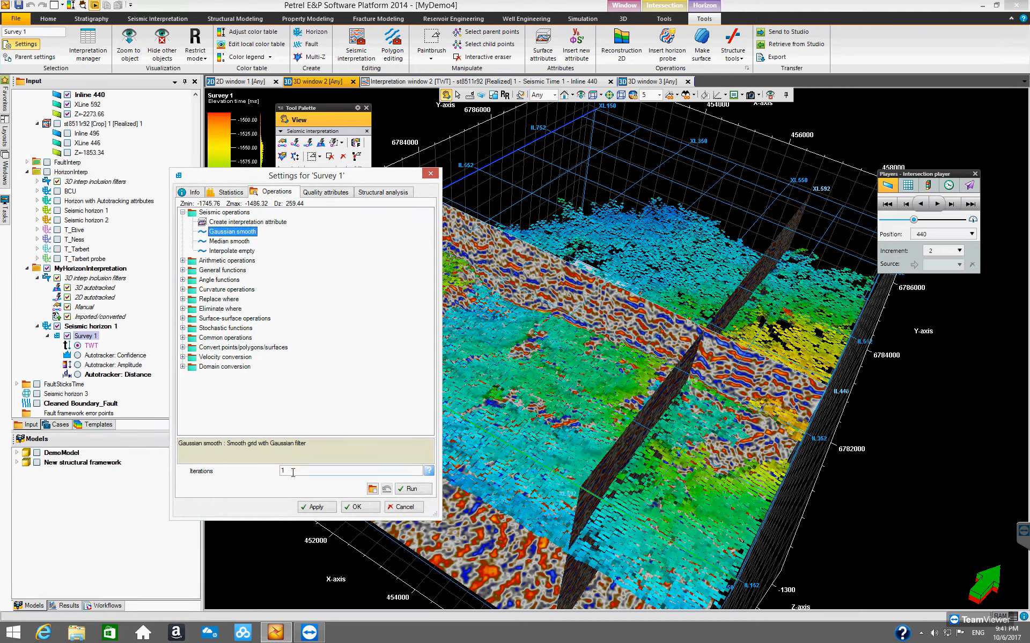
drag(351, 181, 248, 181)
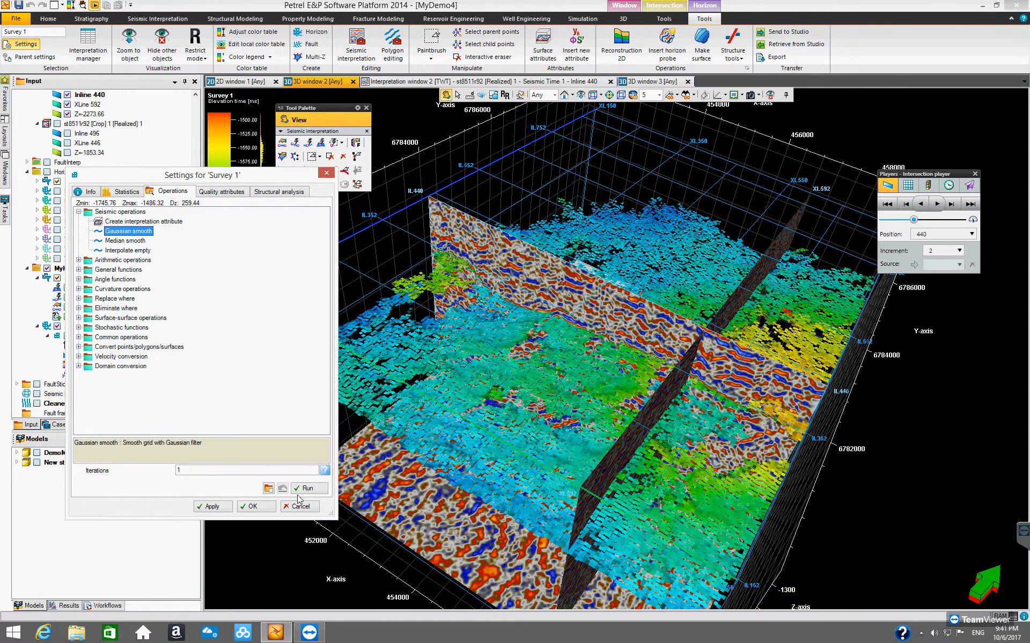
click(309, 488)
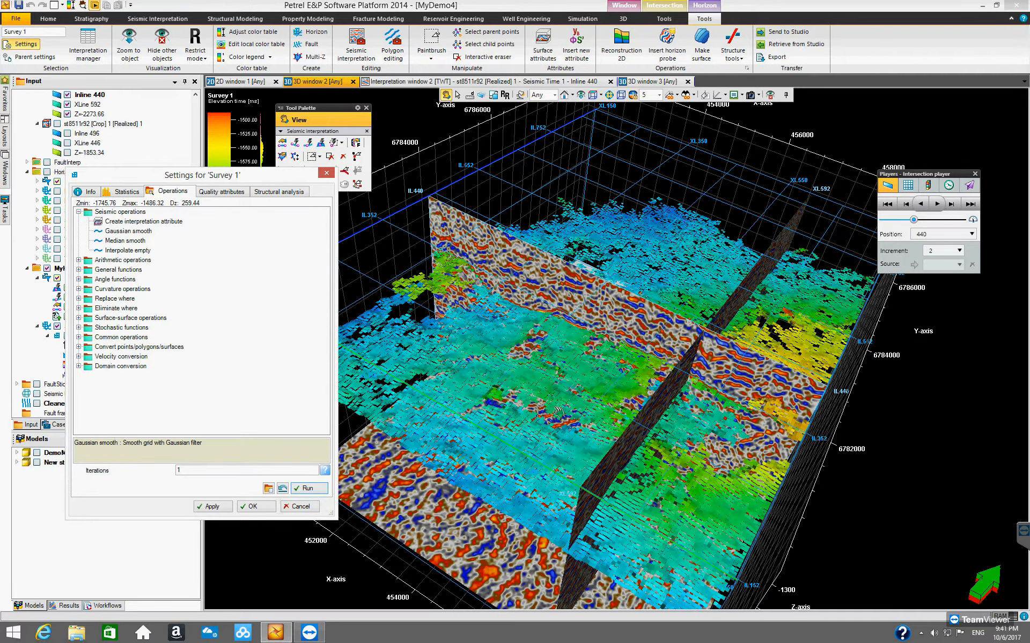
Step: Repeat the Gaussian smooth several more times while inspecting the horizon in 3D, then close the settings dialog
drag(255, 181, 247, 225)
drag(718, 457, 622, 435)
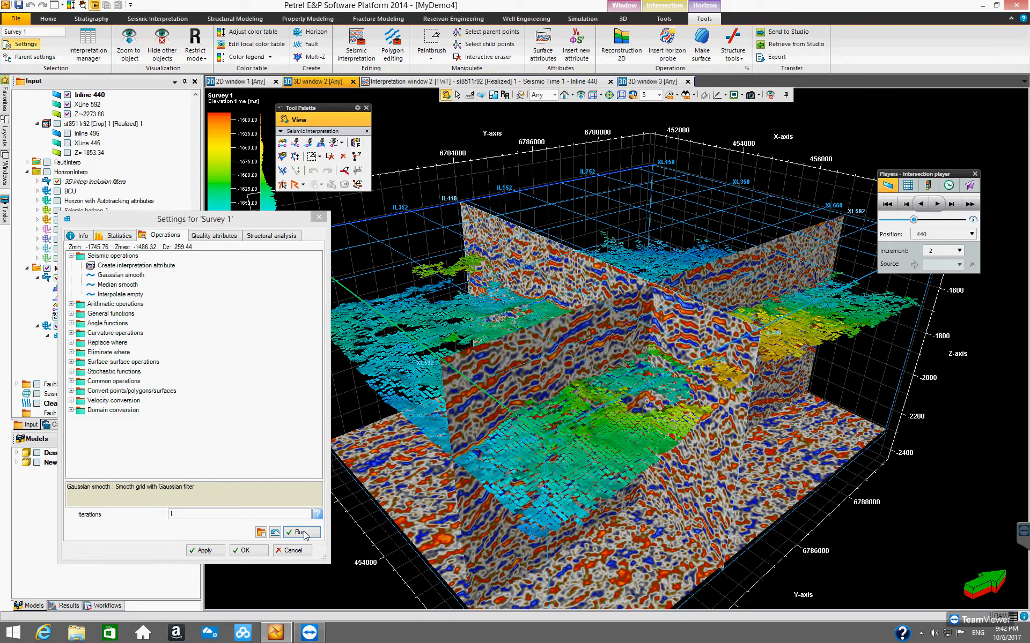
click(304, 534)
click(304, 534)
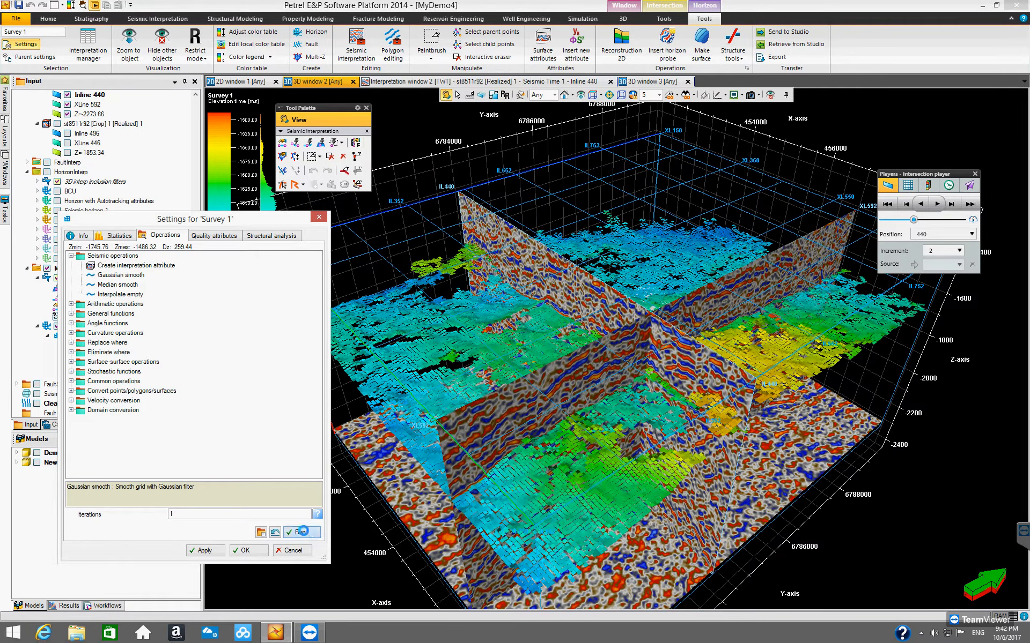
click(304, 534)
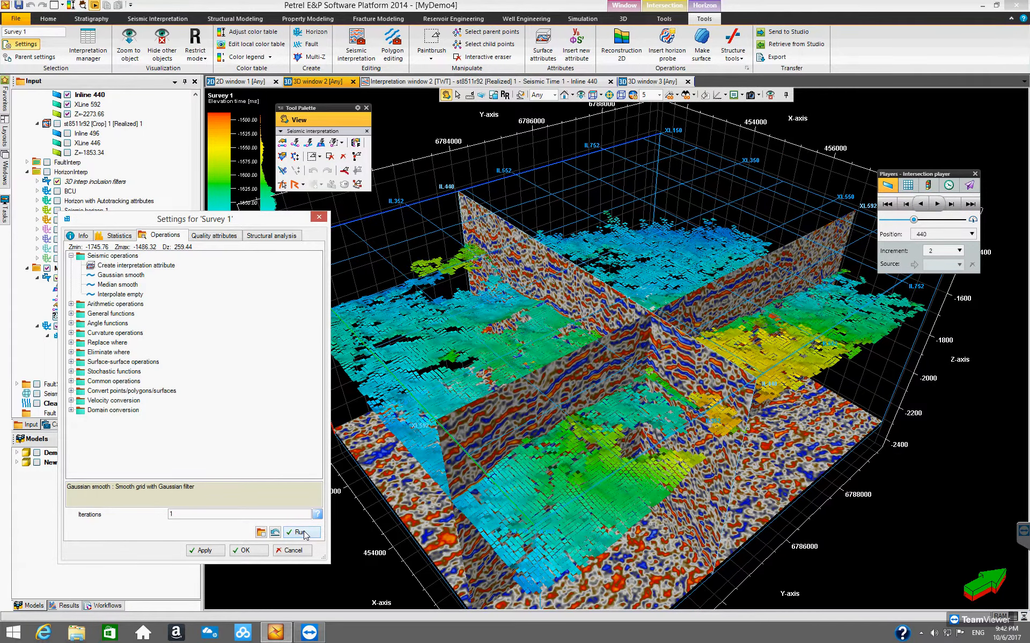
drag(510, 368, 573, 461)
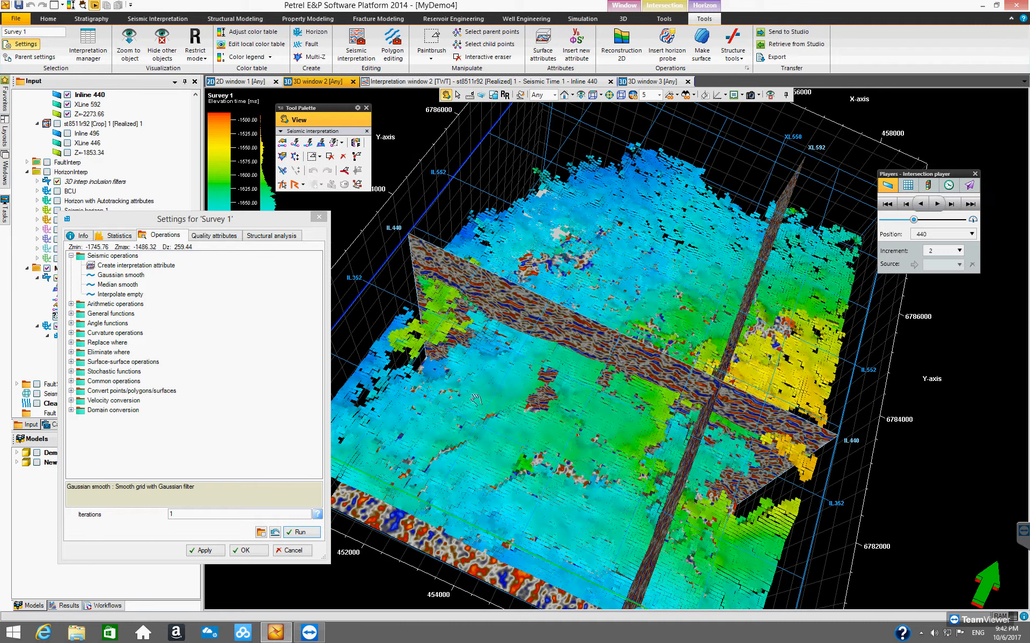
click(300, 532)
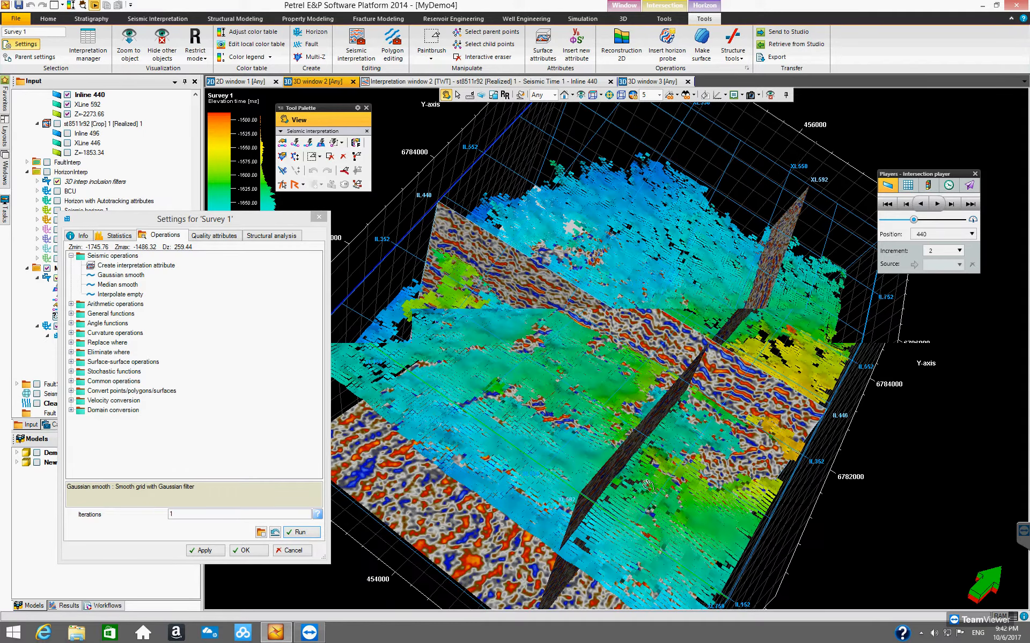
drag(666, 390, 707, 311)
drag(602, 329, 463, 250)
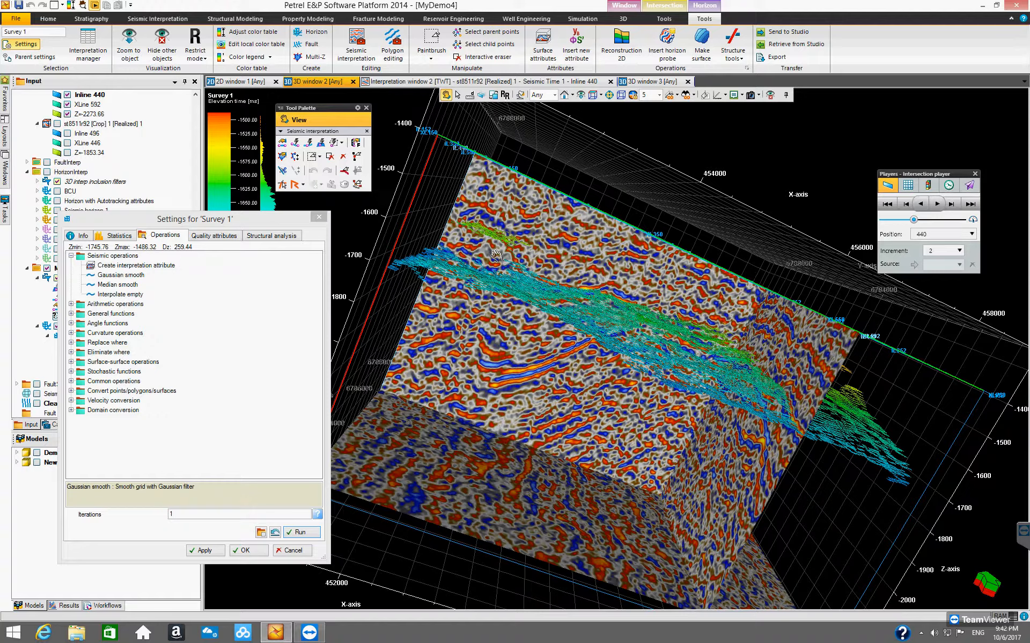
drag(508, 274, 485, 491)
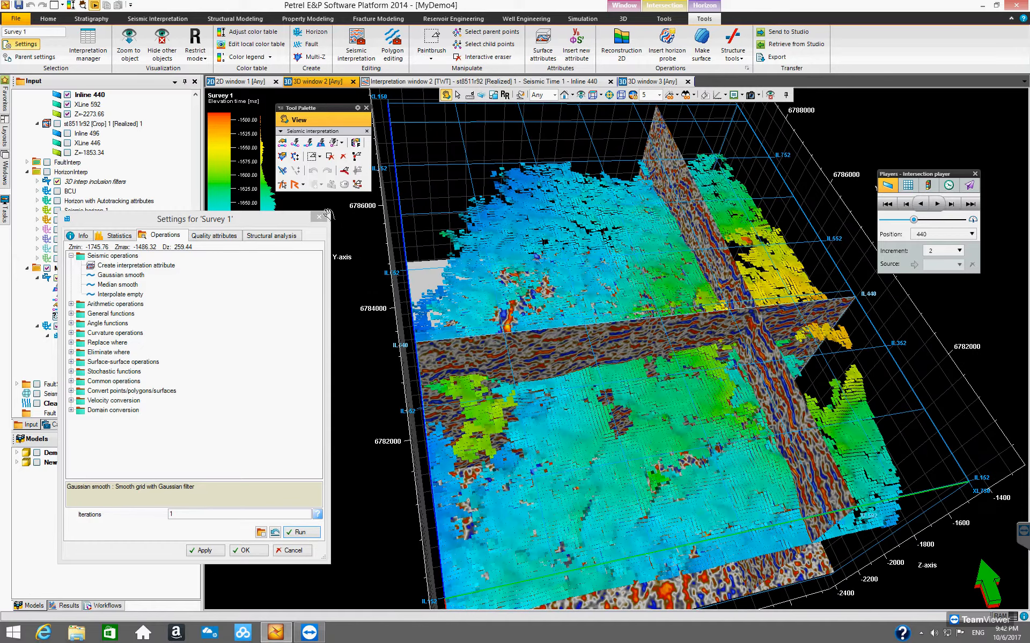
click(319, 219)
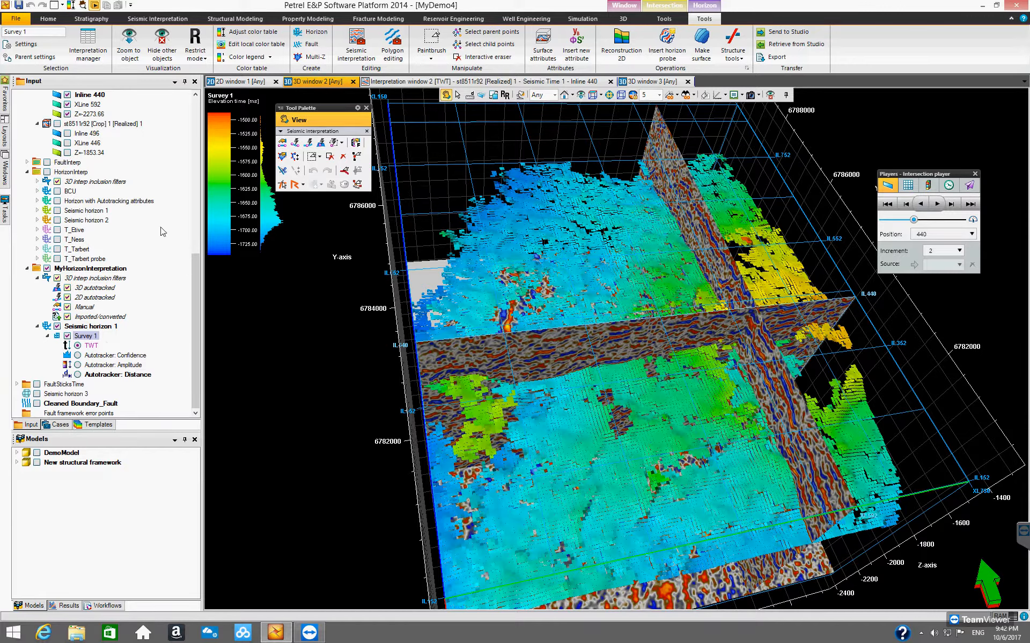
Step: Hide Inline 440 and erase stray horizon points near the survey edge with the Interactive eraser
click(67, 96)
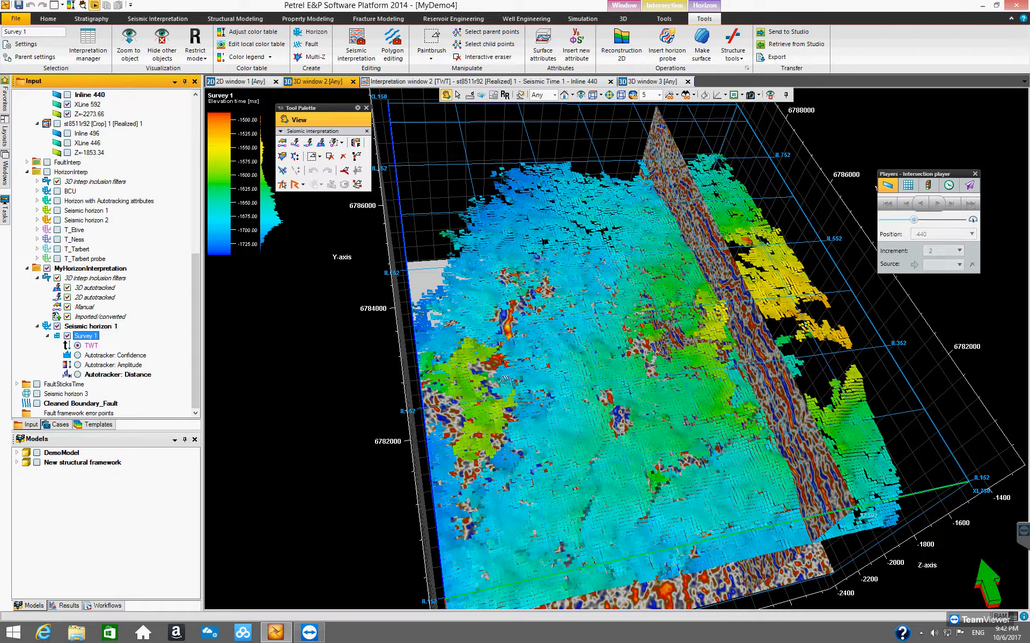
drag(582, 318, 515, 177)
click(480, 58)
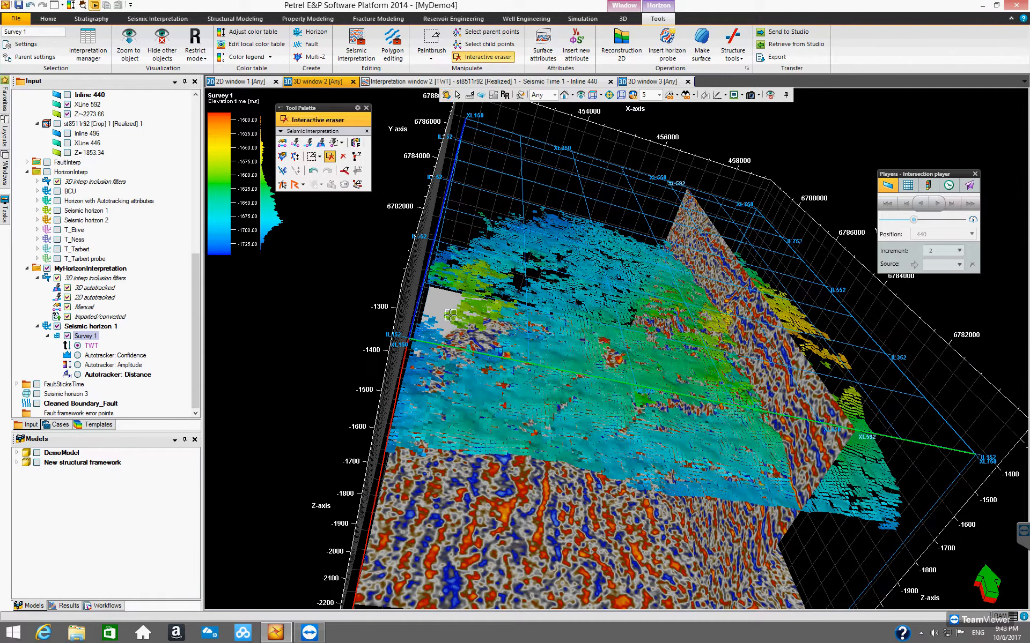
click(478, 324)
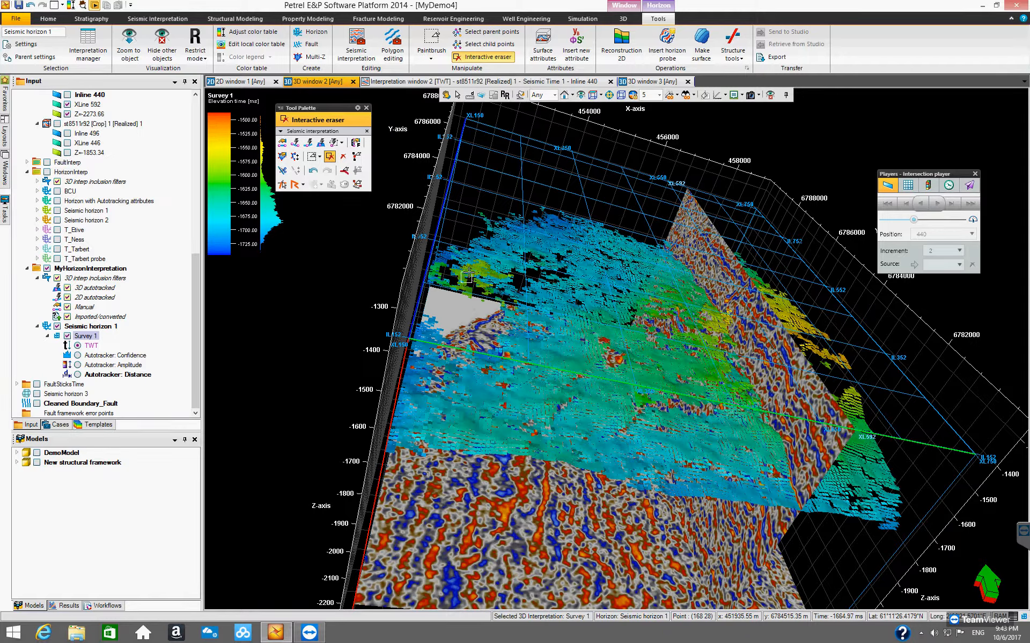
click(470, 272)
click(485, 274)
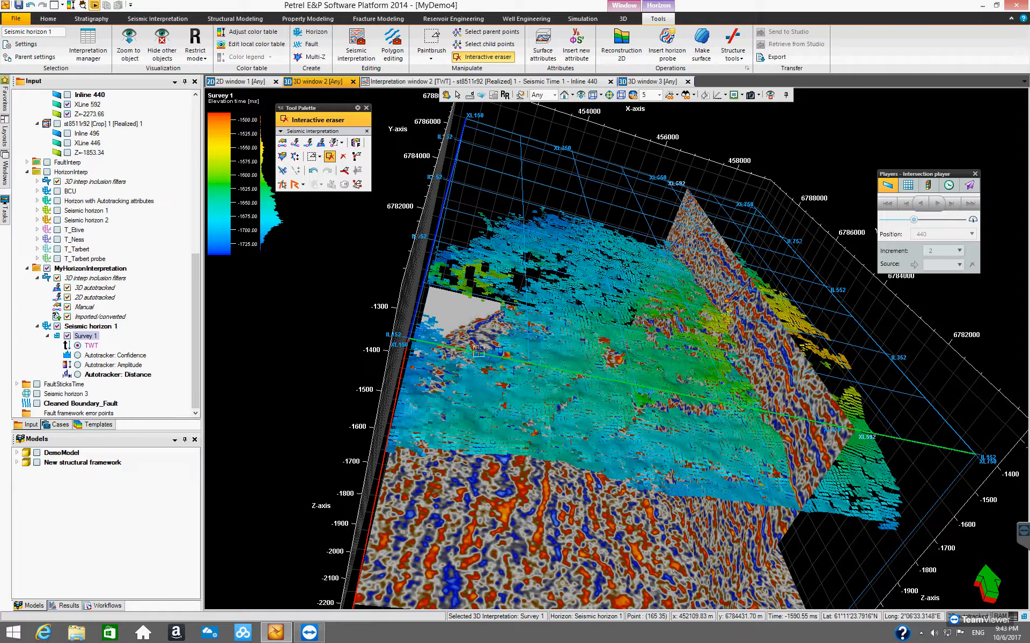
key(Escape)
Step: Orbit the 3D view to inspect the edited horizon
mouse_move(491, 364)
mouse_down()
mouse_move(500, 411)
mouse_move(619, 368)
mouse_move(535, 385)
mouse_up()
click(329, 157)
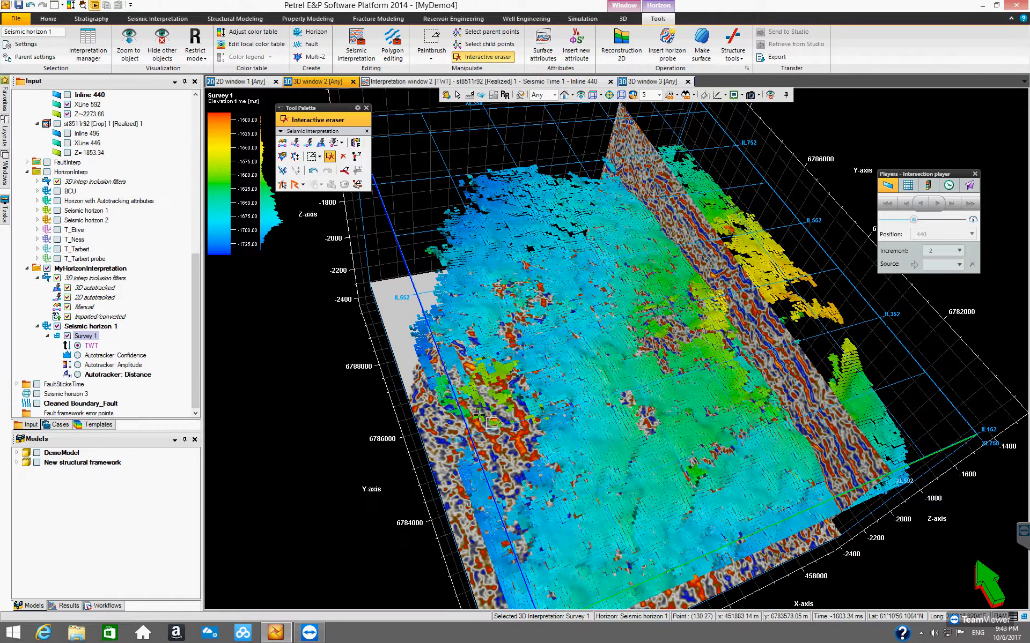
drag(480, 399, 502, 374)
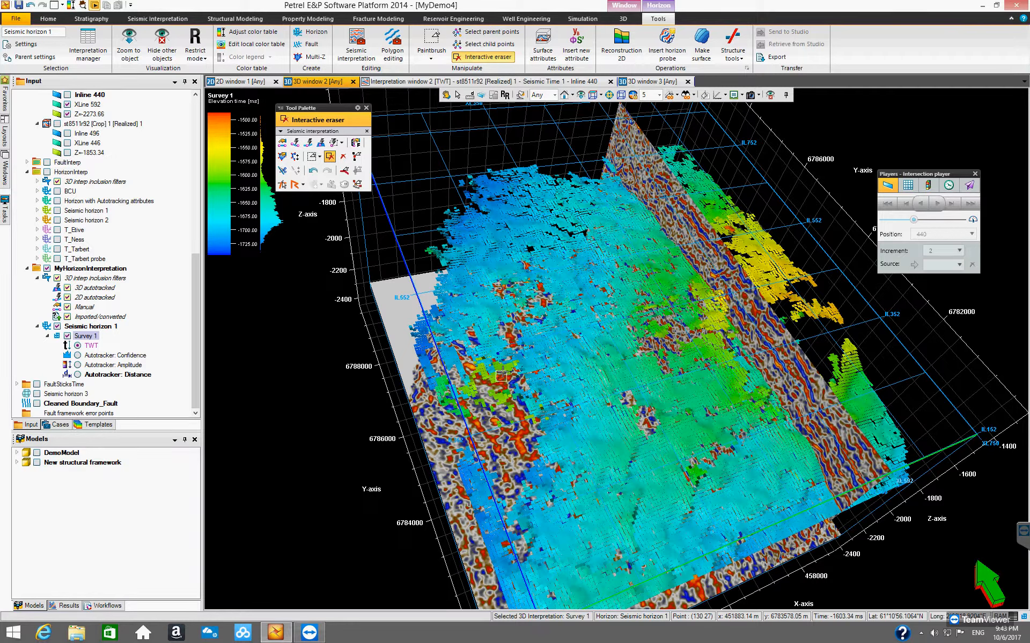
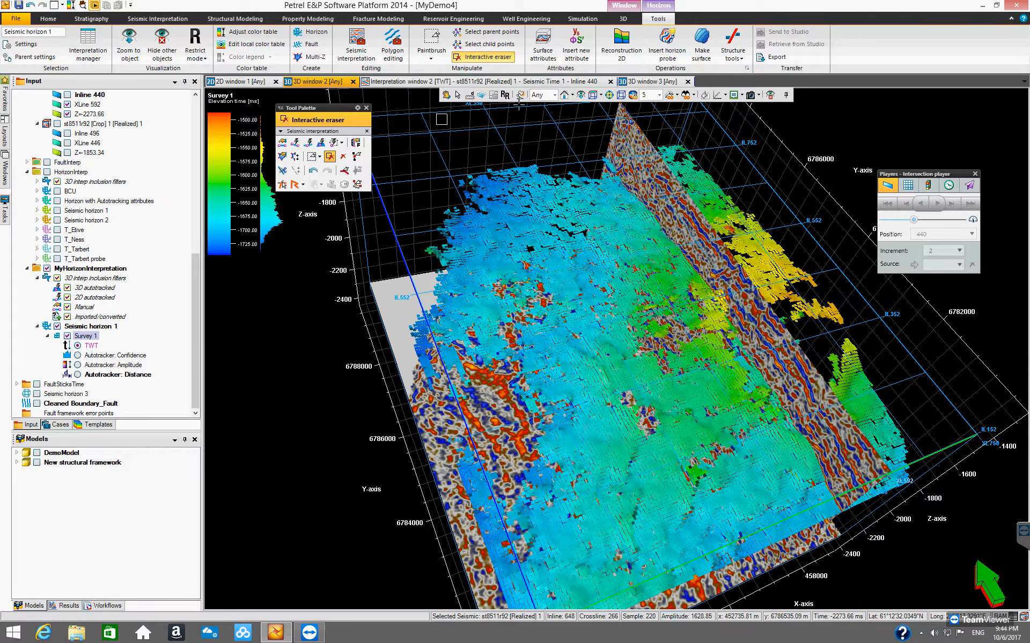
Step: Open the Inspector and pick a point on Seismic horizon 1 to view its horizon tracking settings
key(Escape)
mouse_move(583, 317)
mouse_down()
mouse_move(597, 281)
mouse_move(742, 324)
mouse_move(483, 358)
mouse_move(499, 315)
mouse_move(494, 327)
mouse_up()
drag(531, 424, 313, 288)
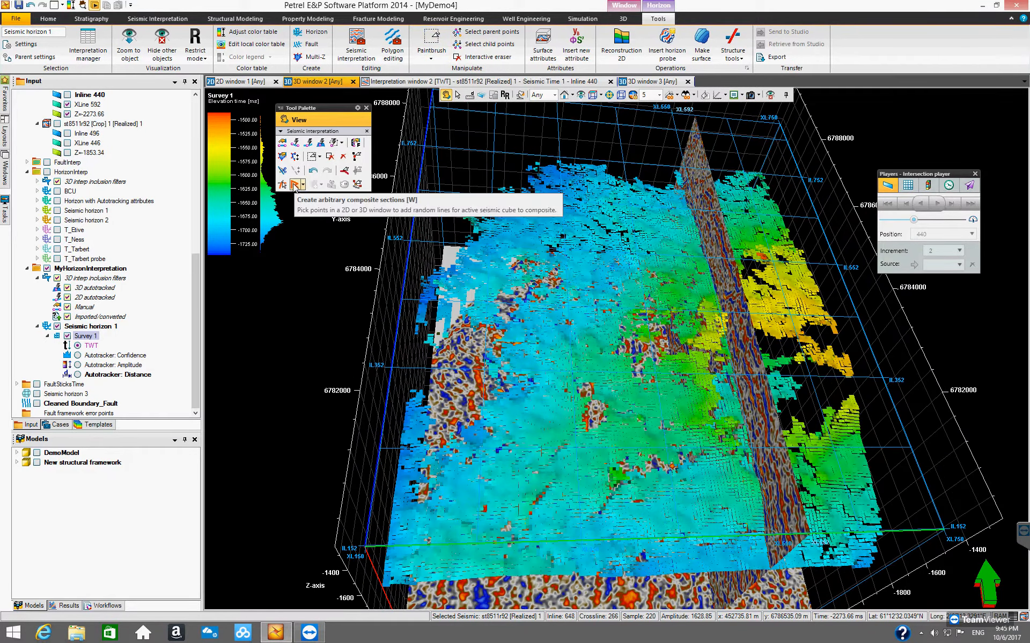
click(83, 6)
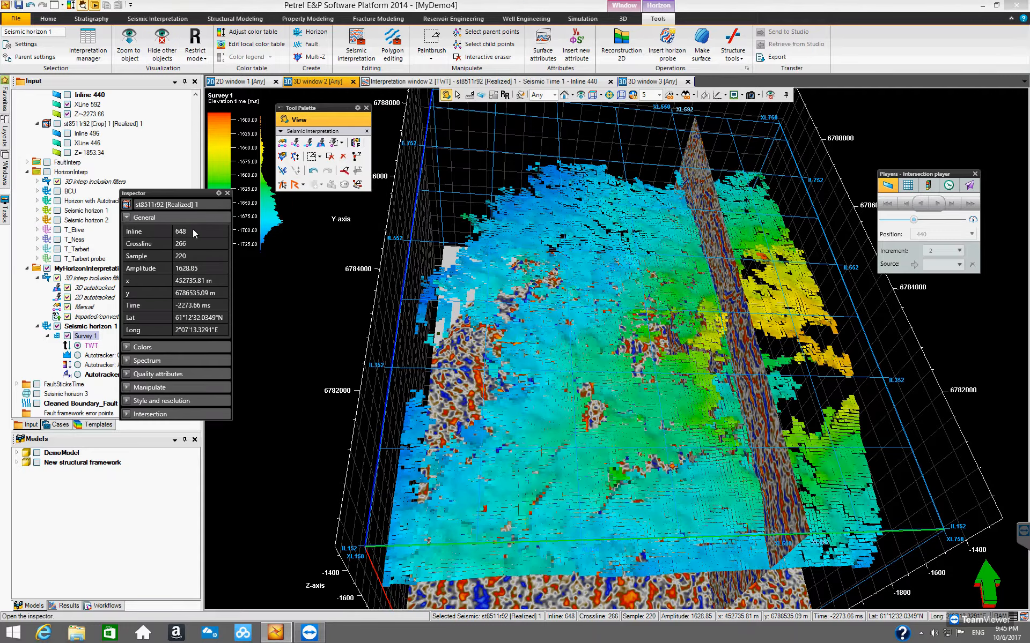
drag(189, 194, 304, 263)
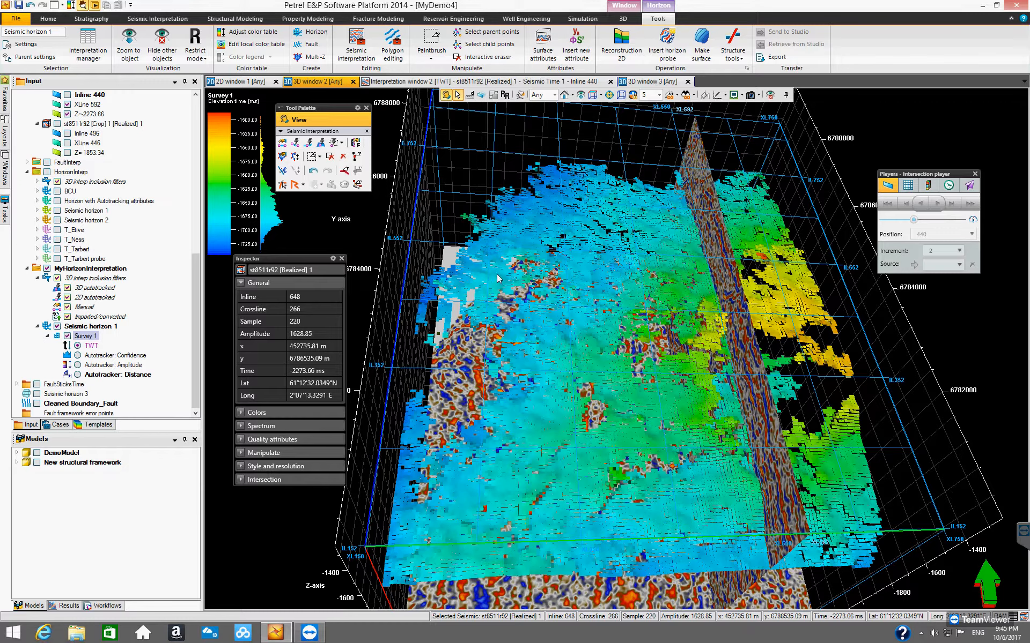
click(487, 290)
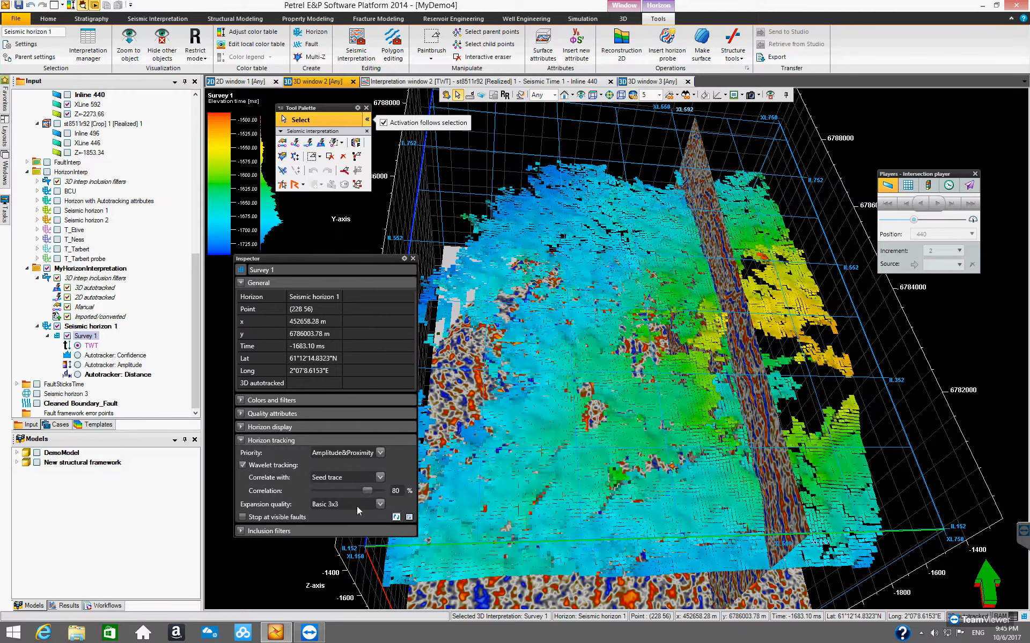
Step: Rerun tracking from the picked point using the Inspector's horizon tracking settings, then close the Inspector
click(396, 518)
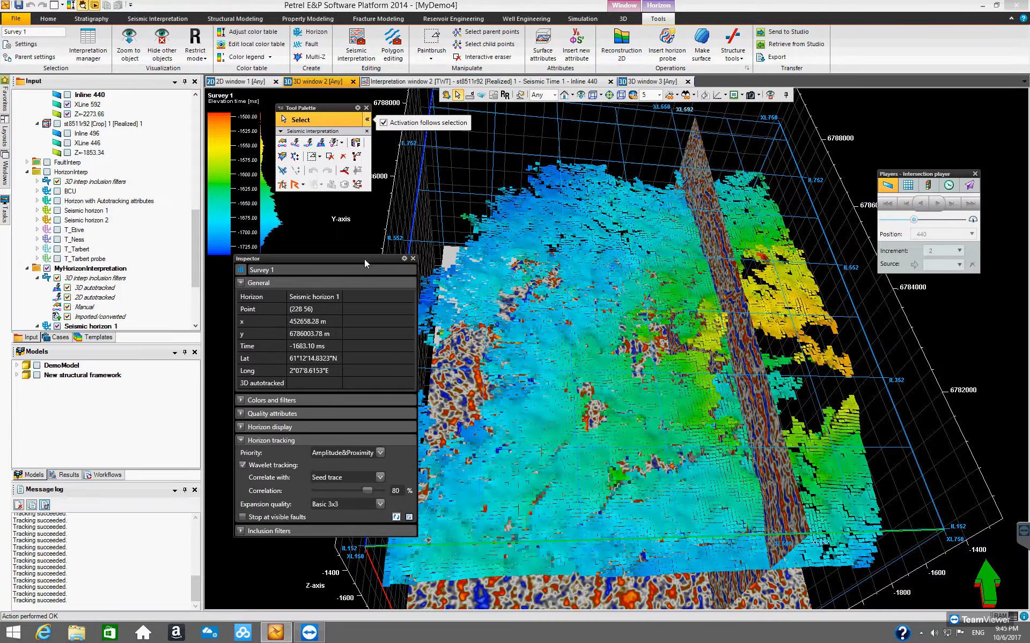
drag(365, 262, 289, 261)
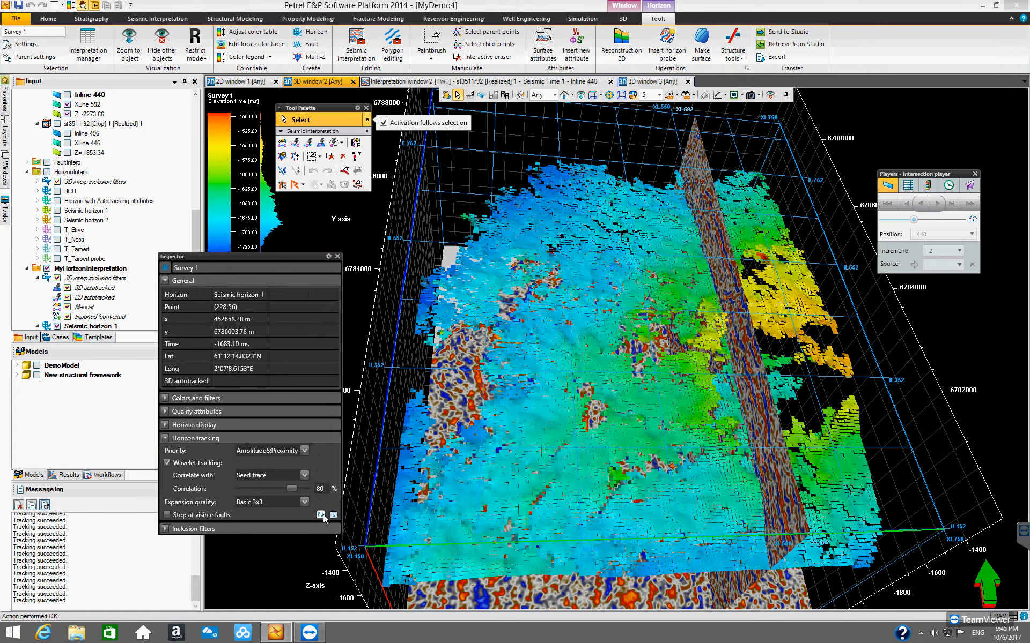
click(321, 515)
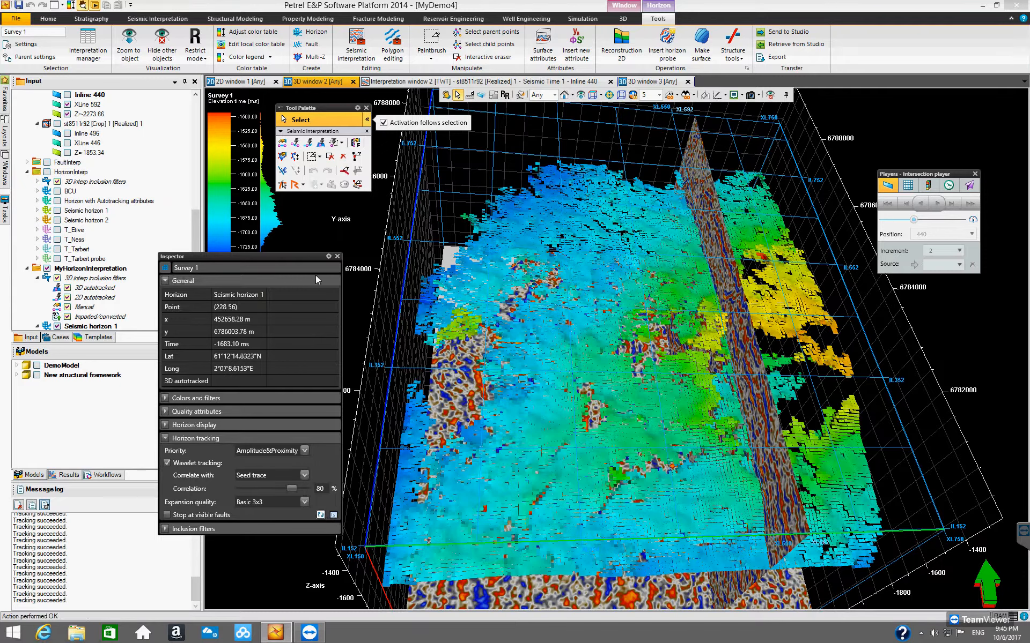
click(336, 257)
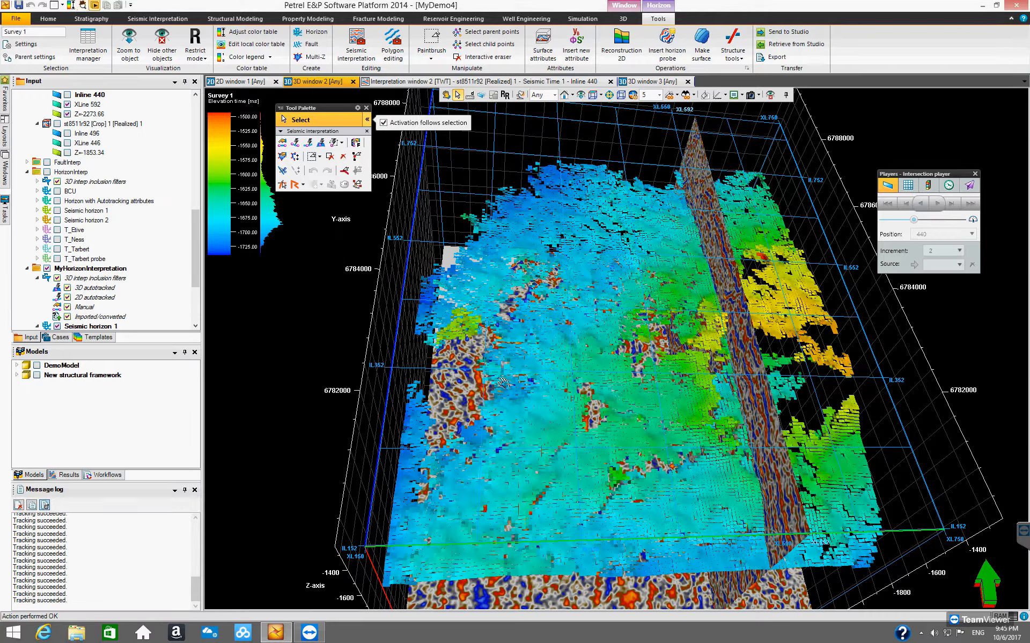
Step: Open the Make/edit surface dialog and clear its prefilled input and result settings
key(Escape)
drag(574, 316, 536, 406)
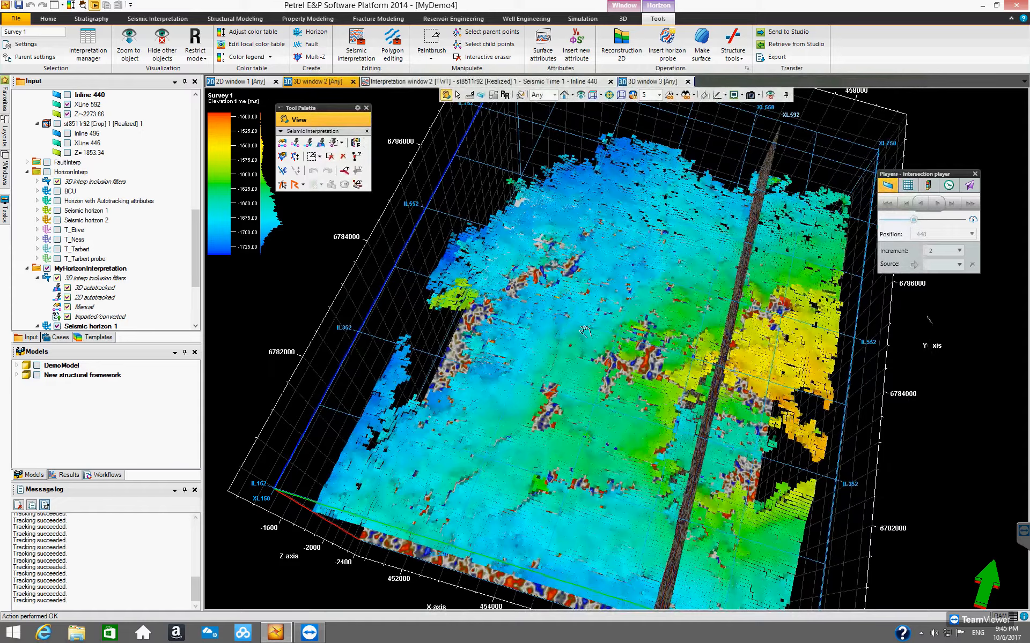
drag(616, 291, 558, 252)
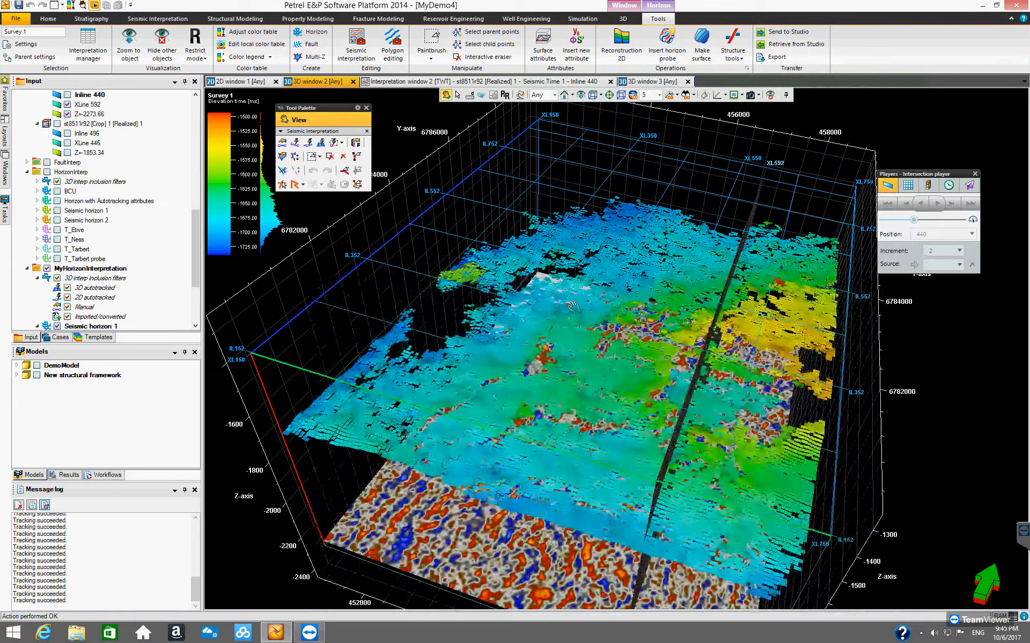
click(702, 48)
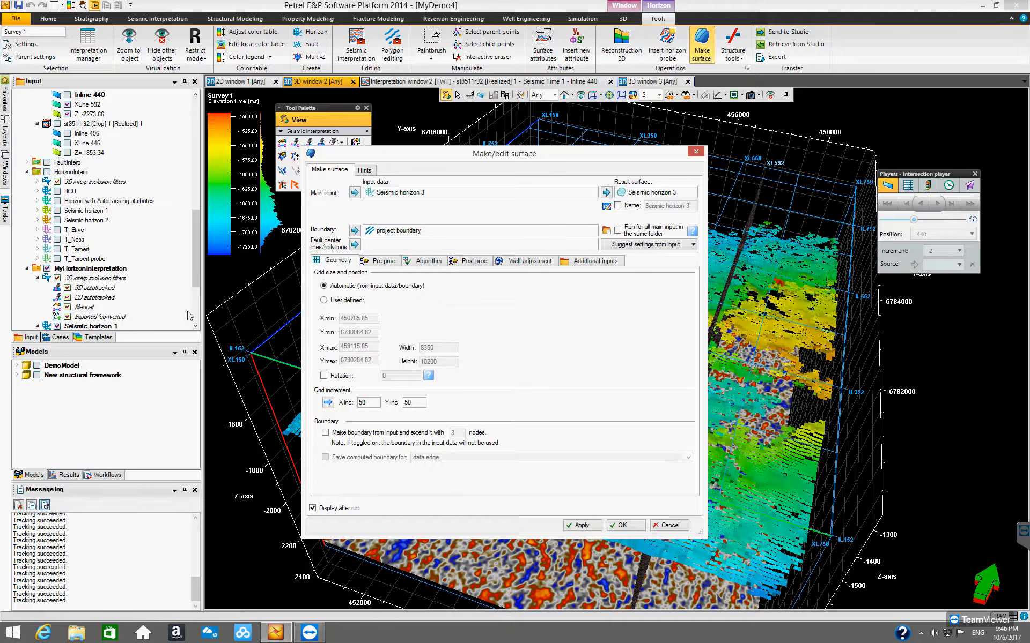
drag(195, 284, 190, 323)
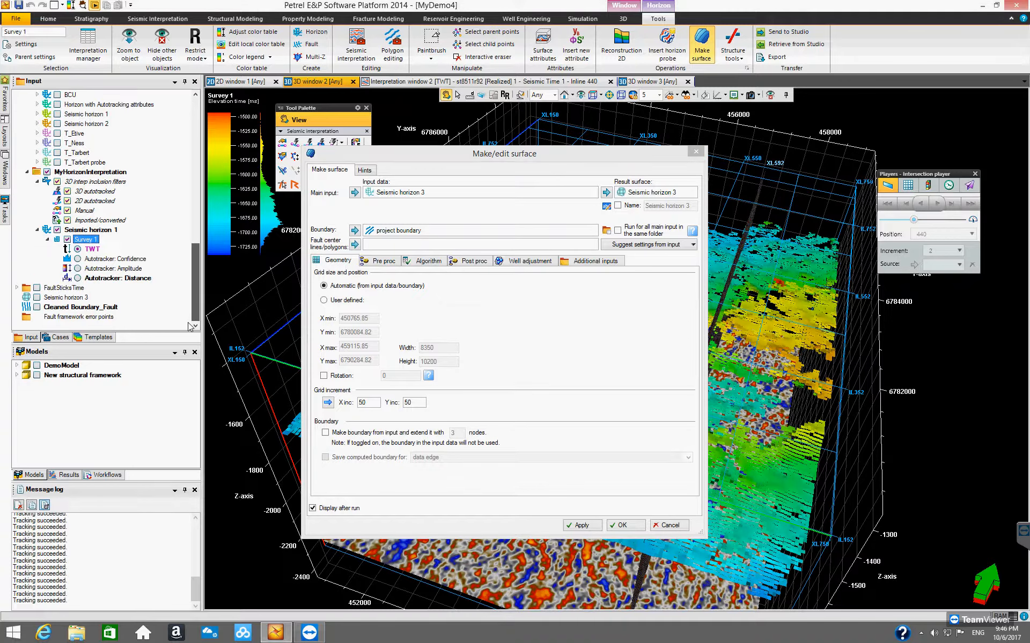
click(654, 194)
key(Delete)
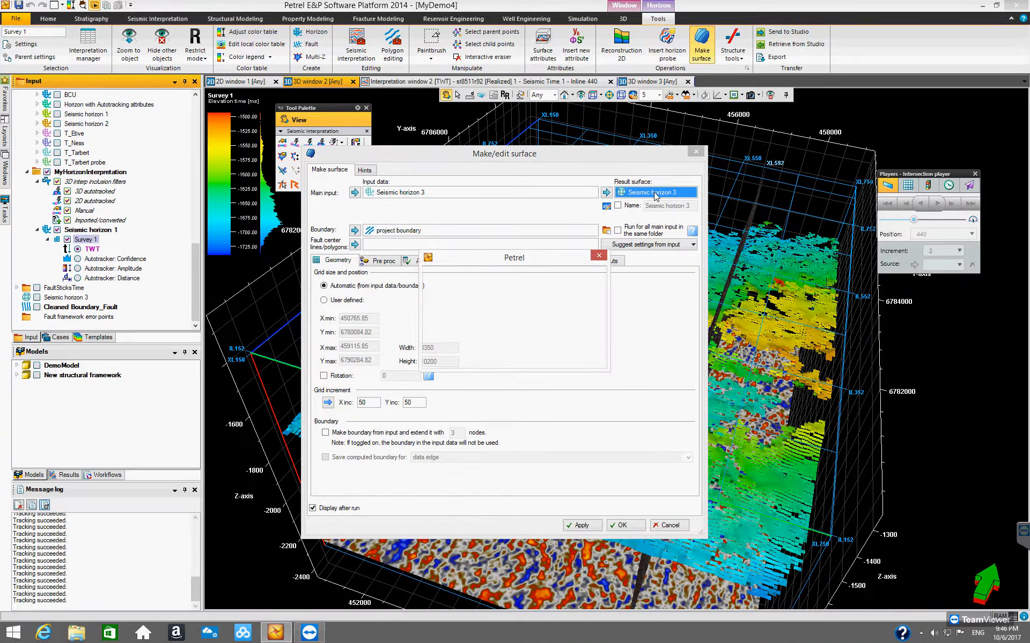
click(536, 352)
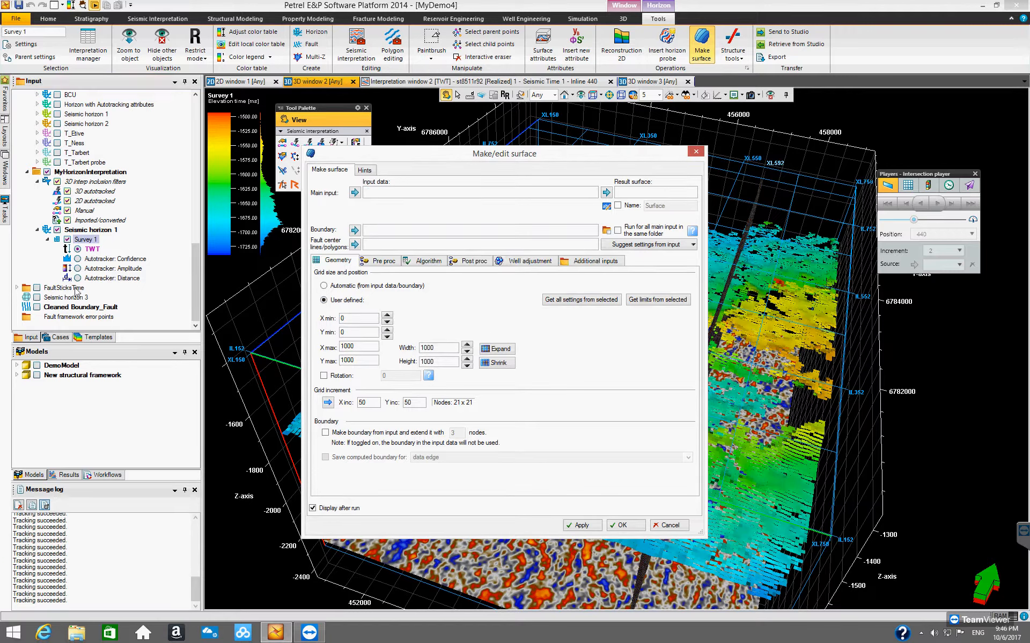
Step: Set Seismic horizon 1 as main input and project boundary as boundary, with automatic grid size from input data
click(89, 231)
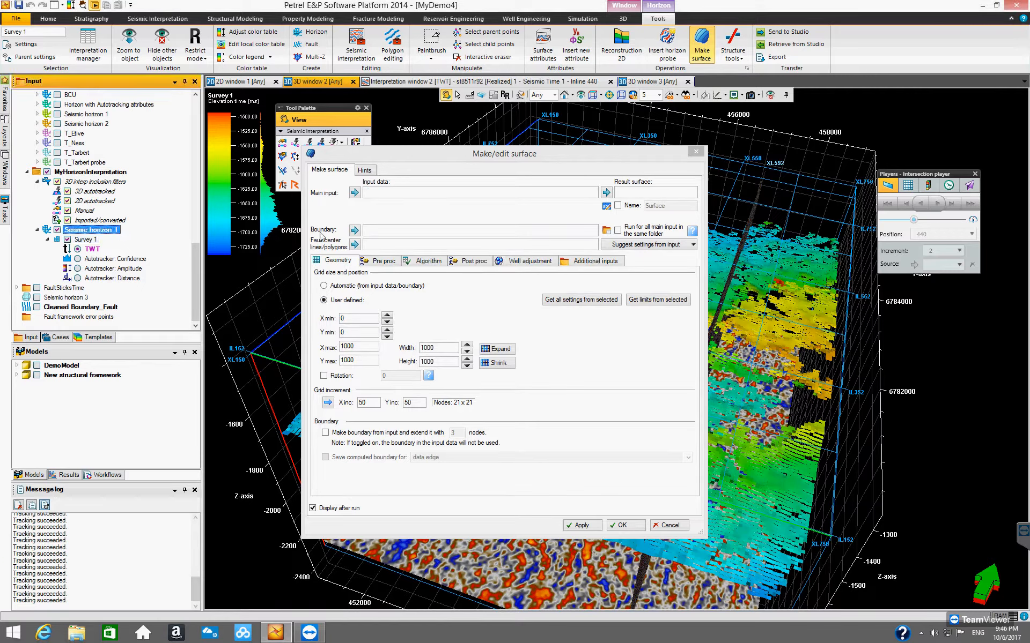
click(354, 193)
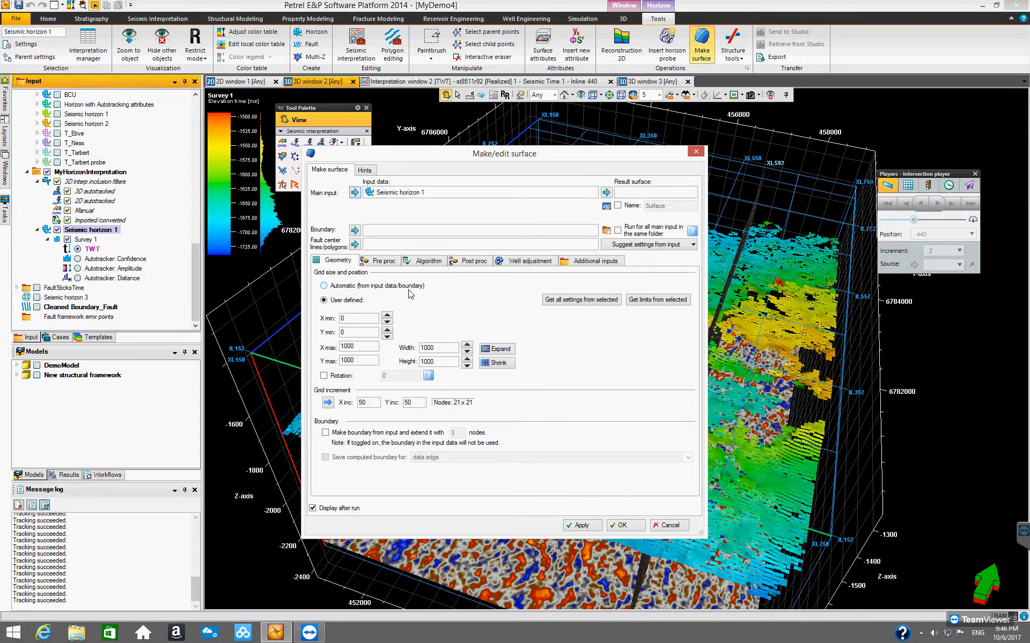
drag(194, 266, 173, 203)
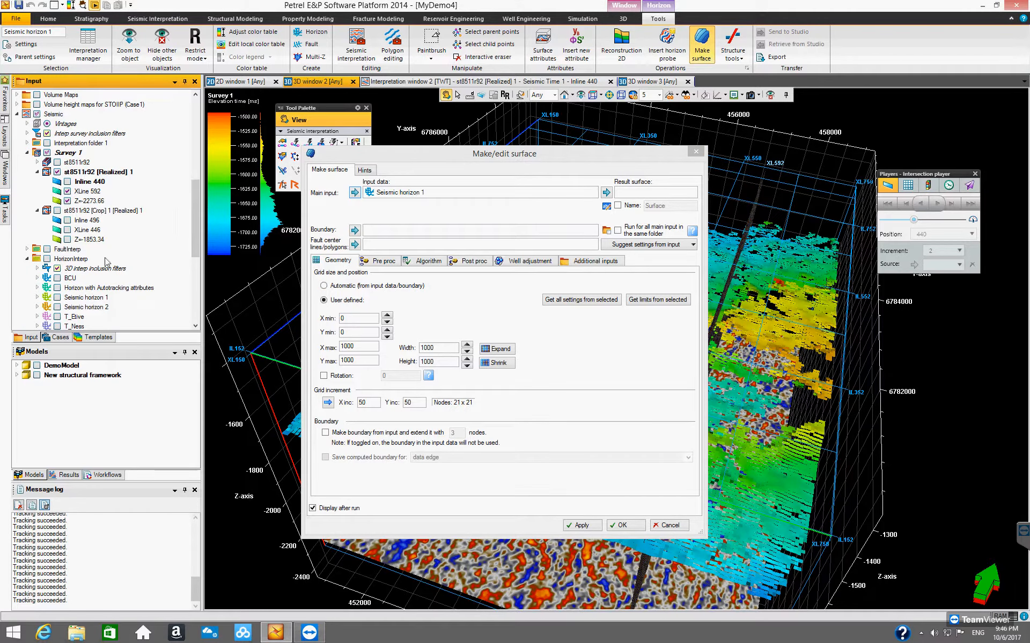
drag(198, 198, 196, 151)
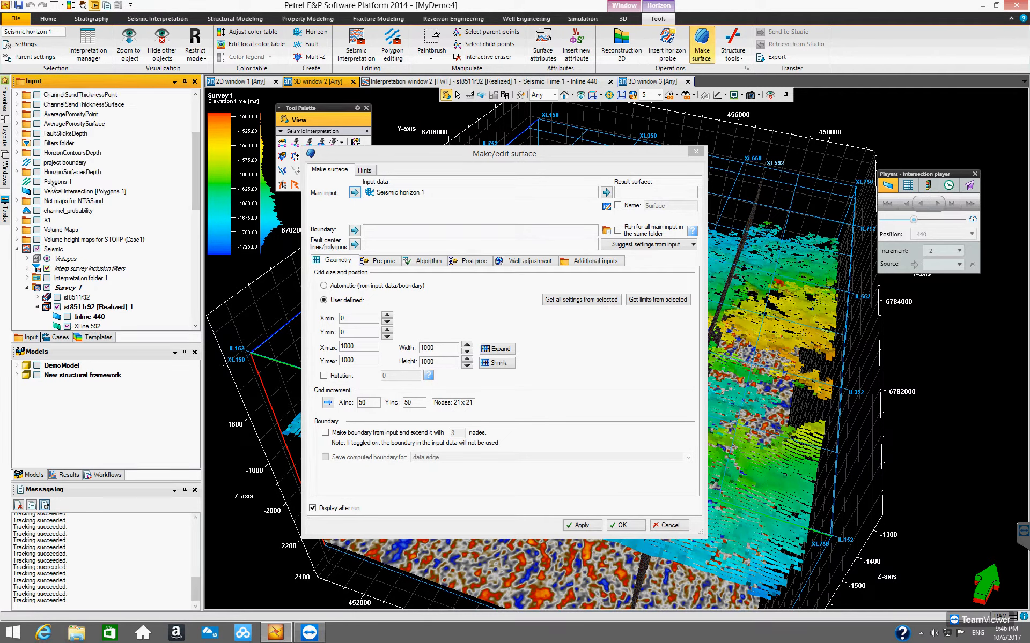
click(55, 164)
click(354, 231)
click(362, 288)
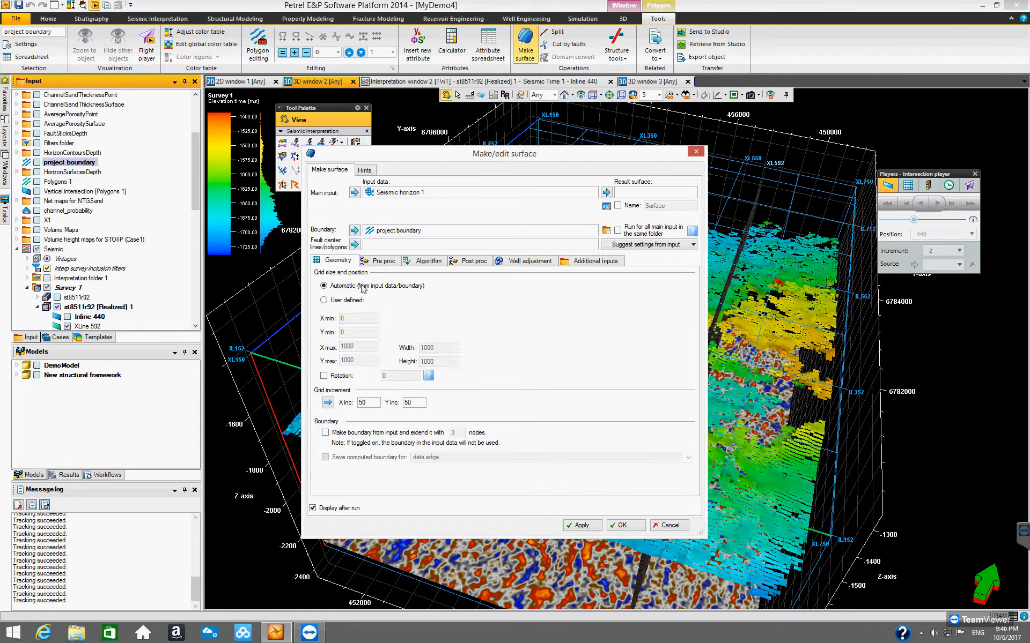
Step: Build the surface using suggested settings for Seismic lines (high density)
click(651, 246)
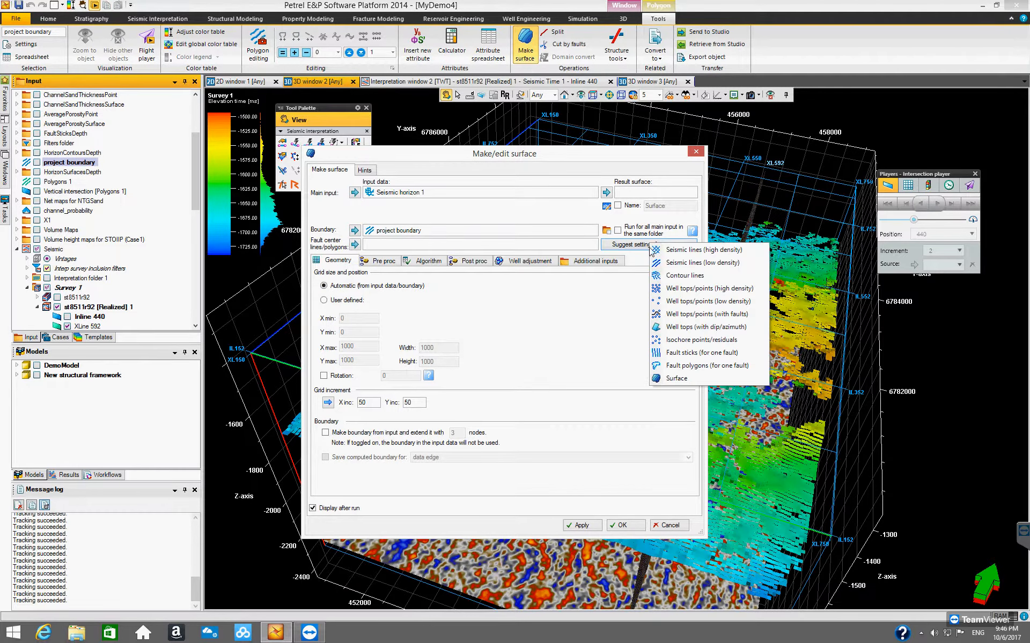
click(693, 251)
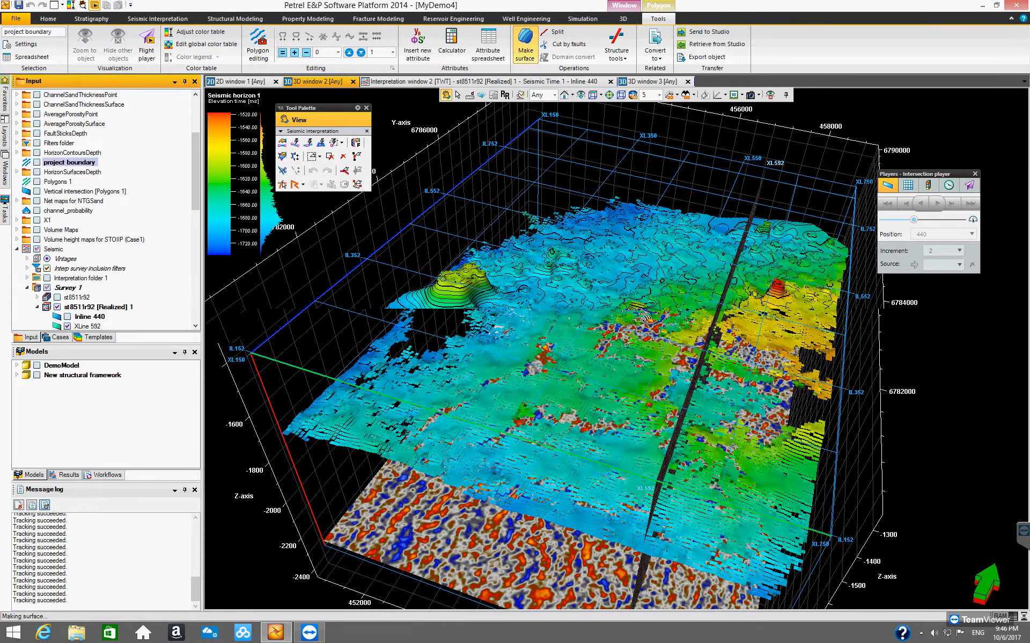
drag(643, 378, 543, 360)
drag(195, 187, 196, 310)
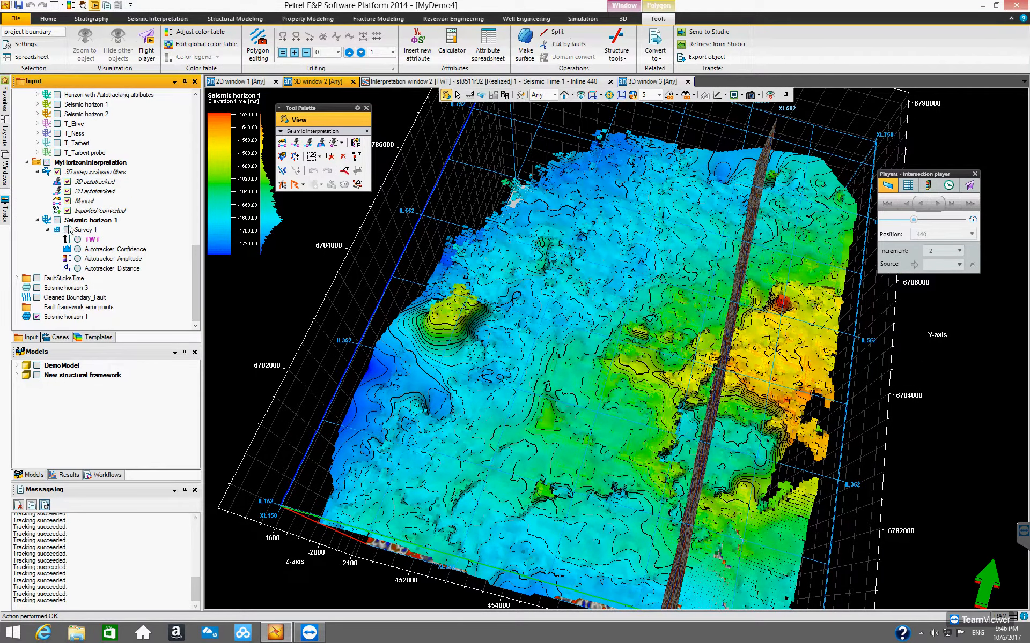
Step: Orbit the 3D view and select the new Seismic horizon 1 surface to inspect its contours
mouse_move(536, 280)
mouse_down()
mouse_move(545, 272)
mouse_move(539, 298)
mouse_move(583, 290)
mouse_move(534, 228)
mouse_move(551, 268)
mouse_move(532, 349)
mouse_move(600, 375)
mouse_move(697, 356)
mouse_move(798, 307)
mouse_move(780, 295)
mouse_up()
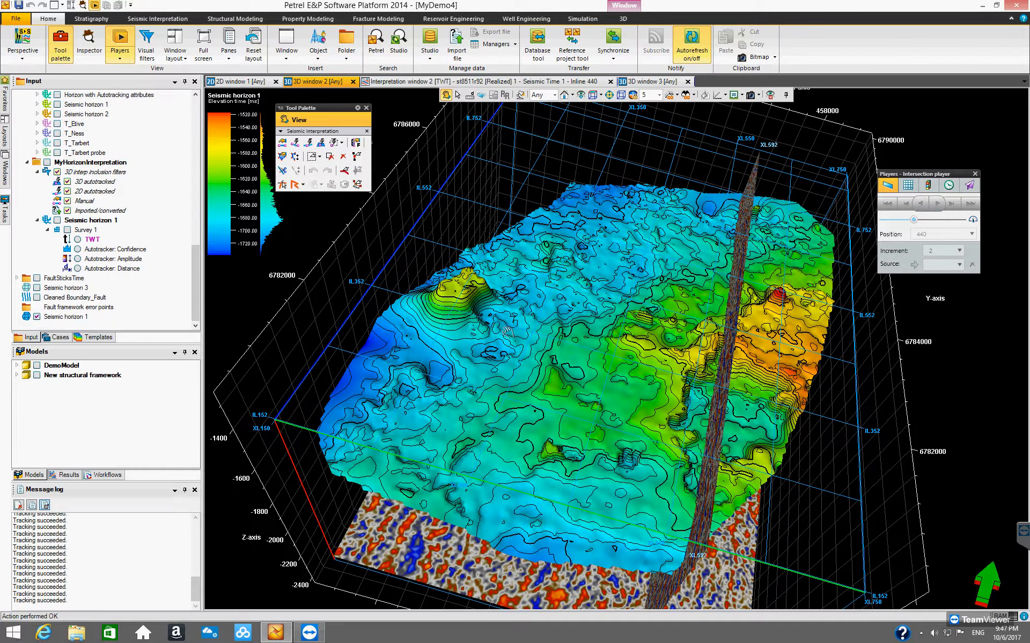
drag(656, 353, 735, 351)
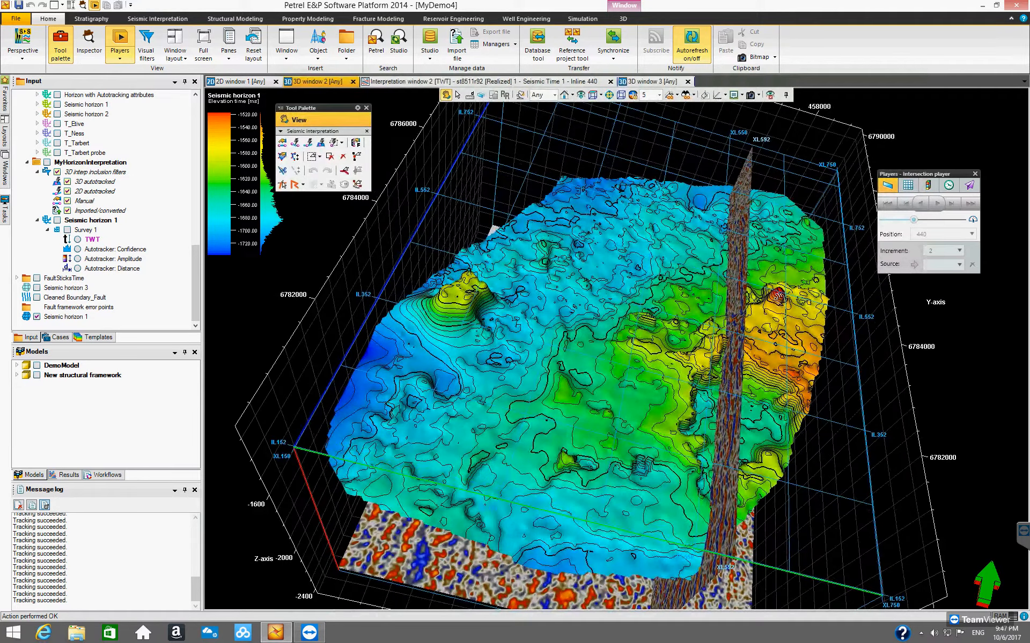
drag(795, 326, 766, 310)
drag(699, 309, 472, 397)
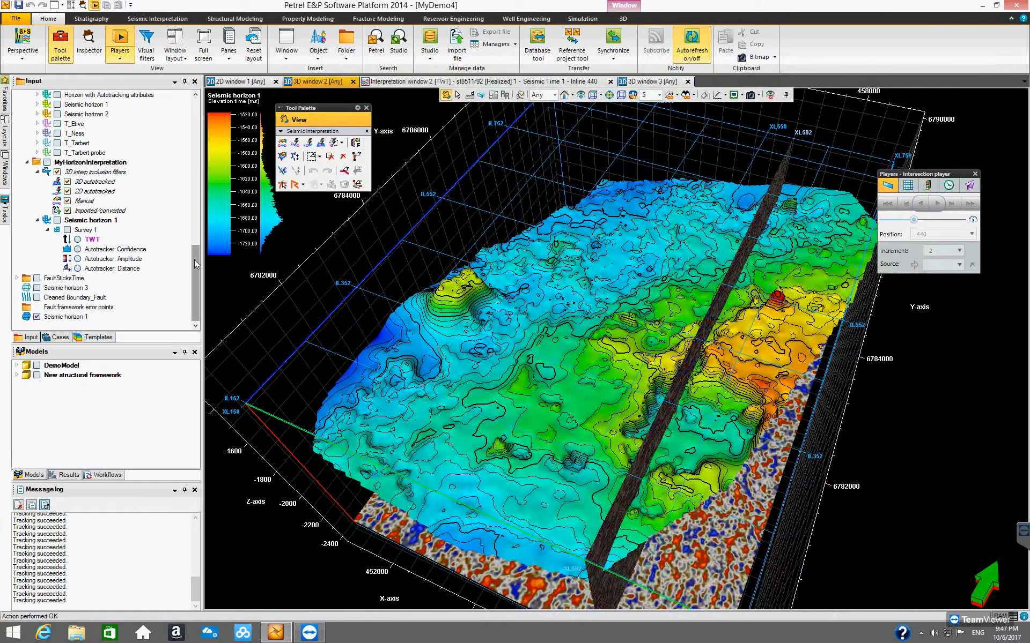
click(195, 260)
click(64, 317)
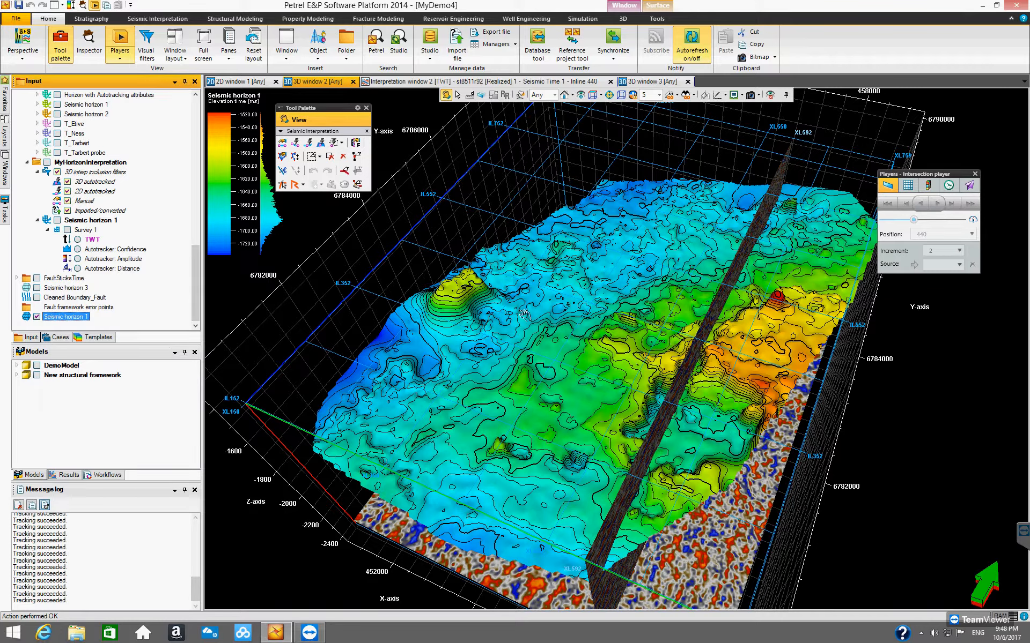
drag(529, 292, 550, 336)
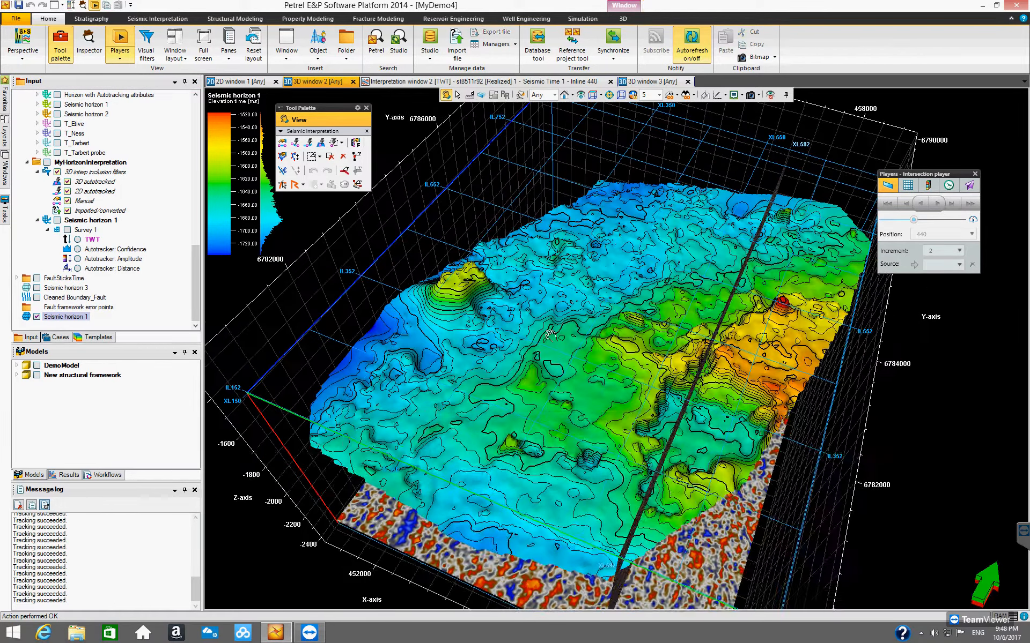